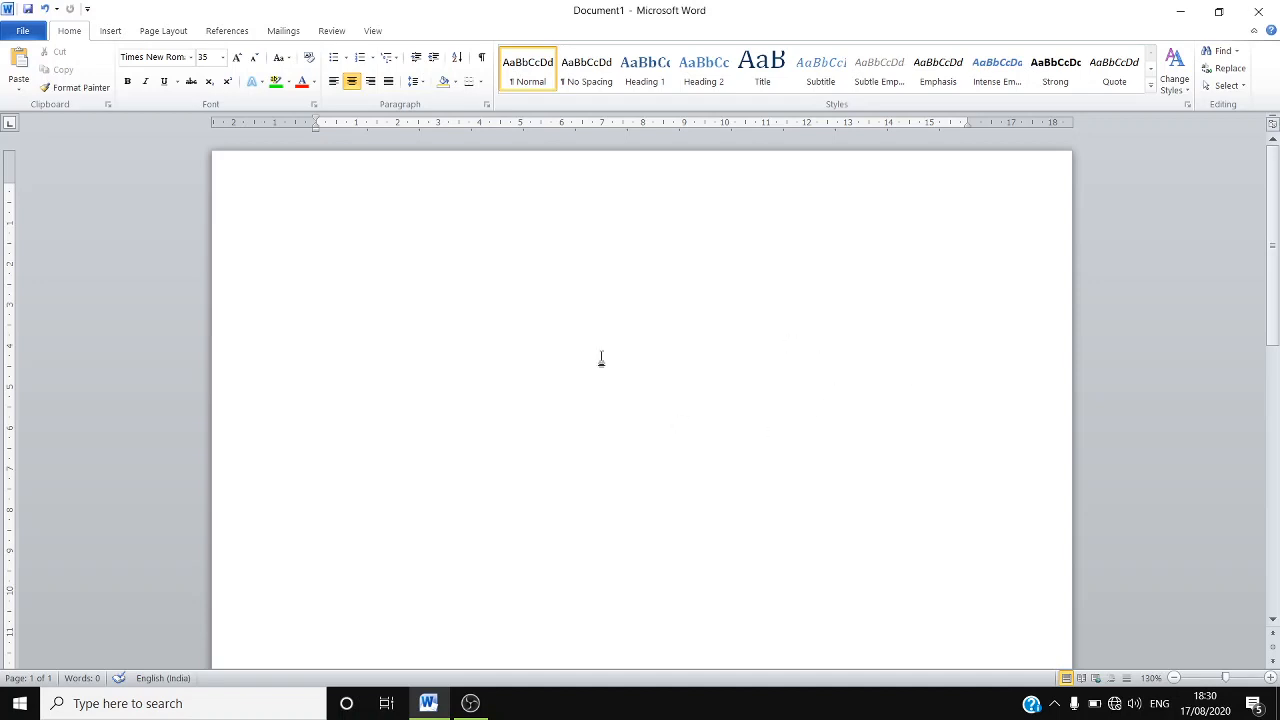
Left-align the empty paragraph on the blank page.
{"action": "left_click", "coordinate": [329, 85]}
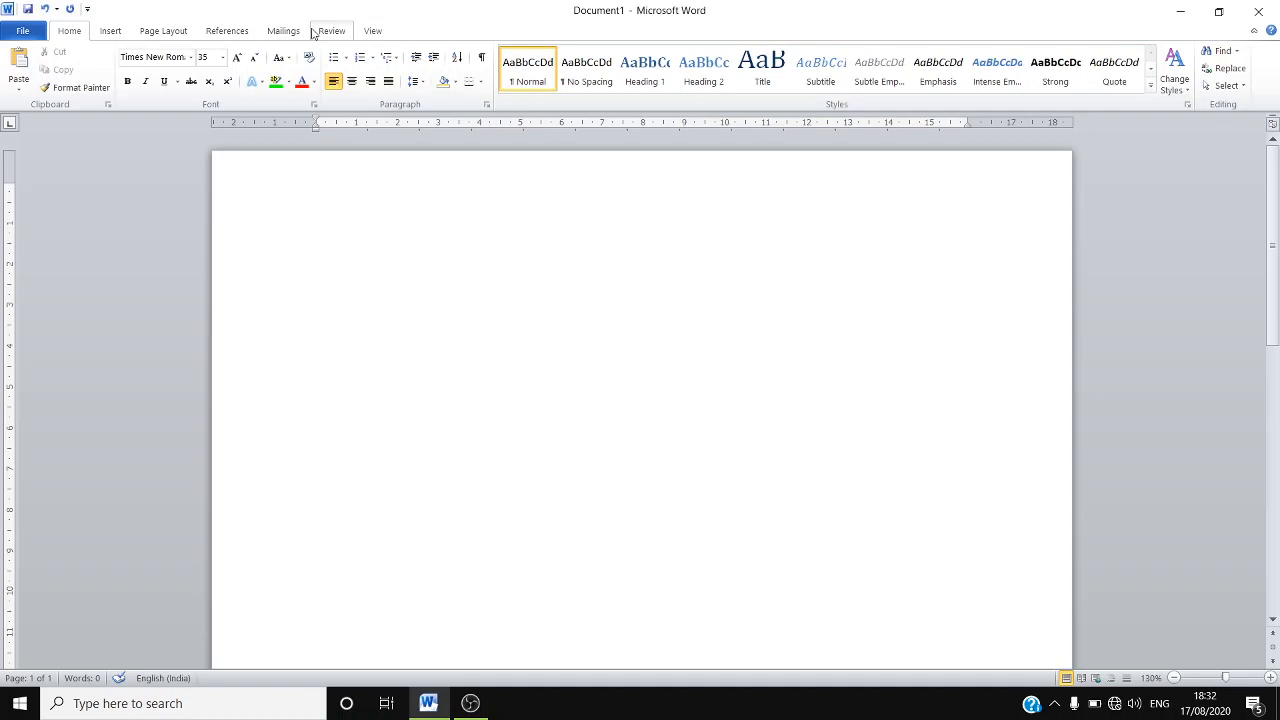
{"action": "left_click", "coordinate": [111, 36]}
{"action": "left_click", "coordinate": [238, 34]}
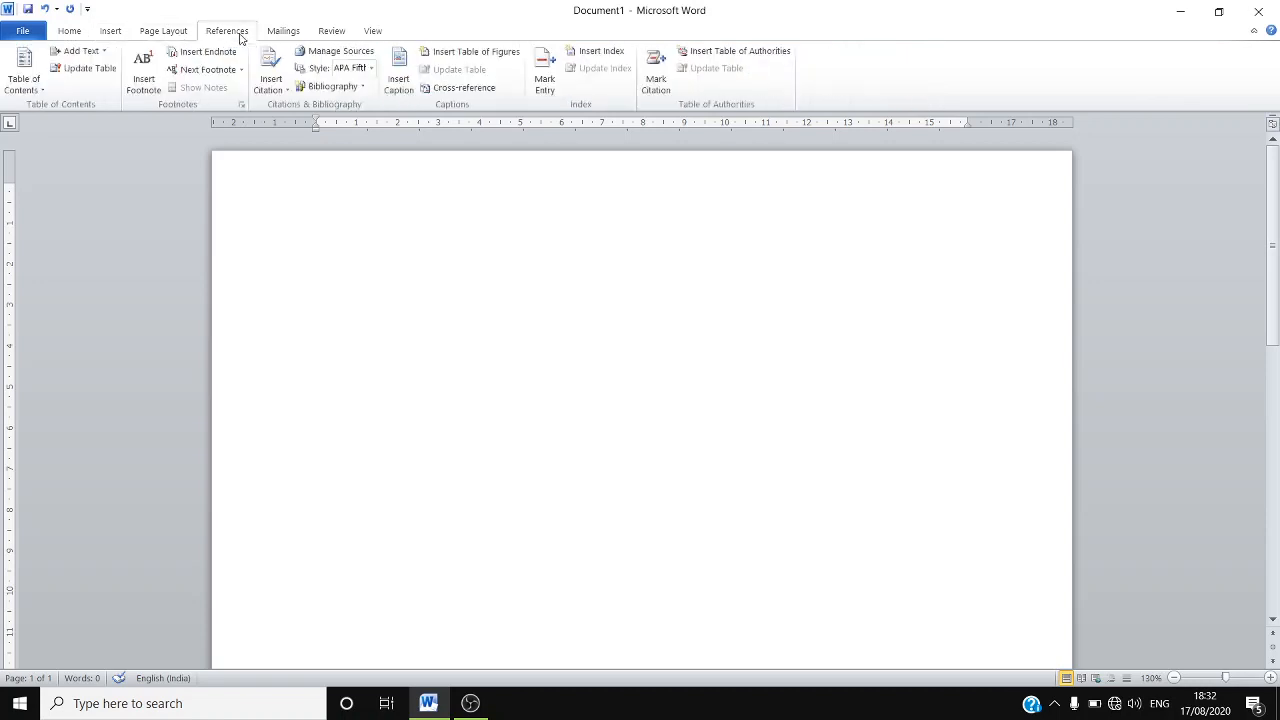
{"action": "left_click", "coordinate": [52, 36]}
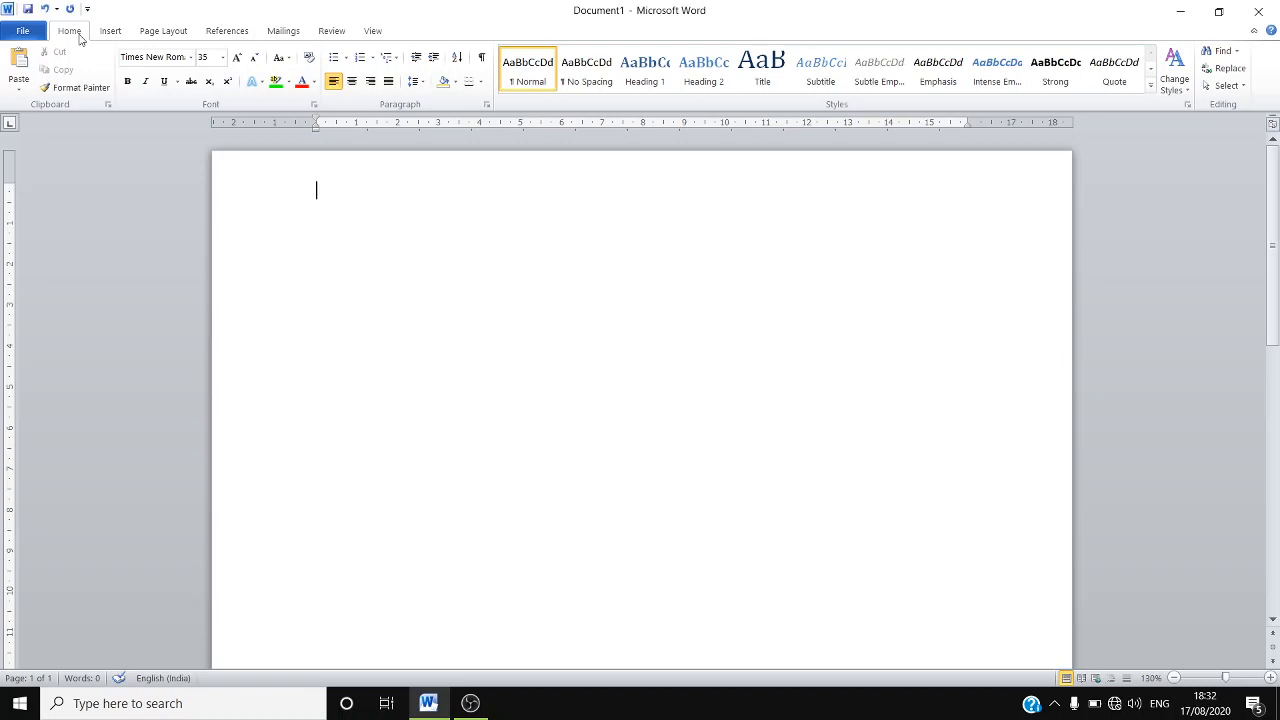
Enter the words TAB, GROUP and TOOLS on three separate lines.
{"action": "type", "text": "TAB"}
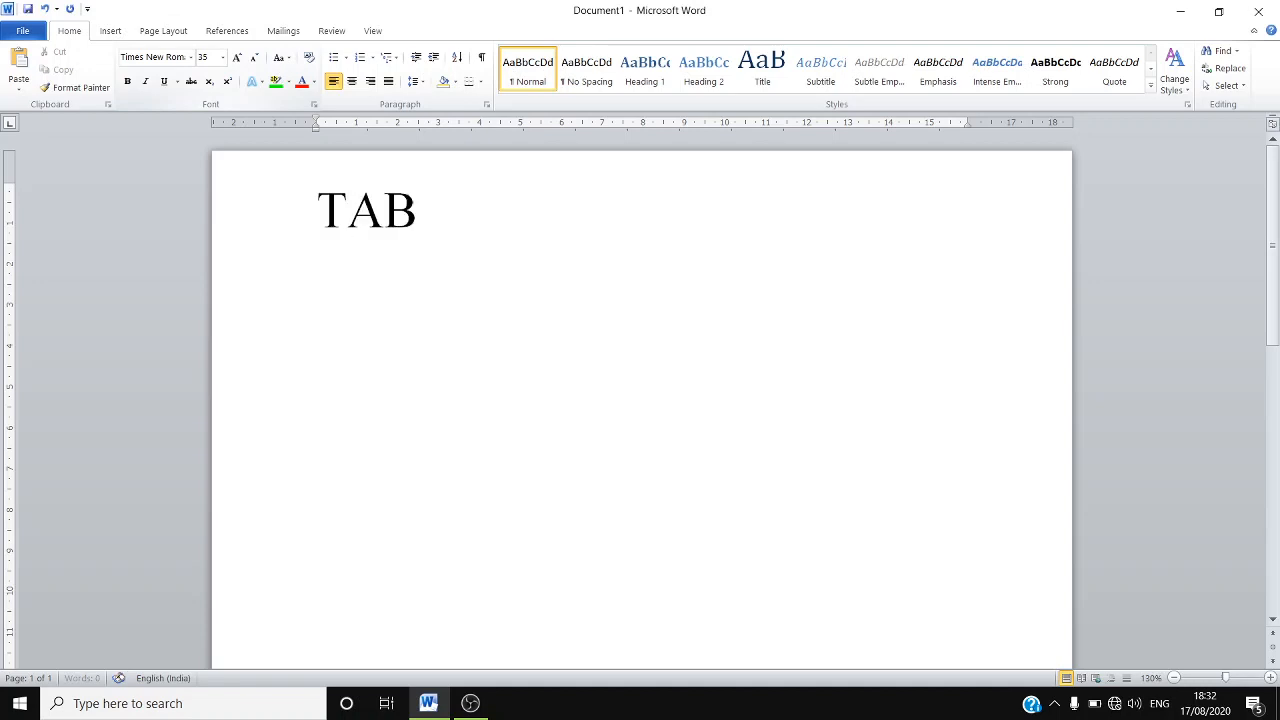
{"action": "key", "text": "Return"}
{"action": "type", "text": "GROUP"}
{"action": "key", "text": "Return"}
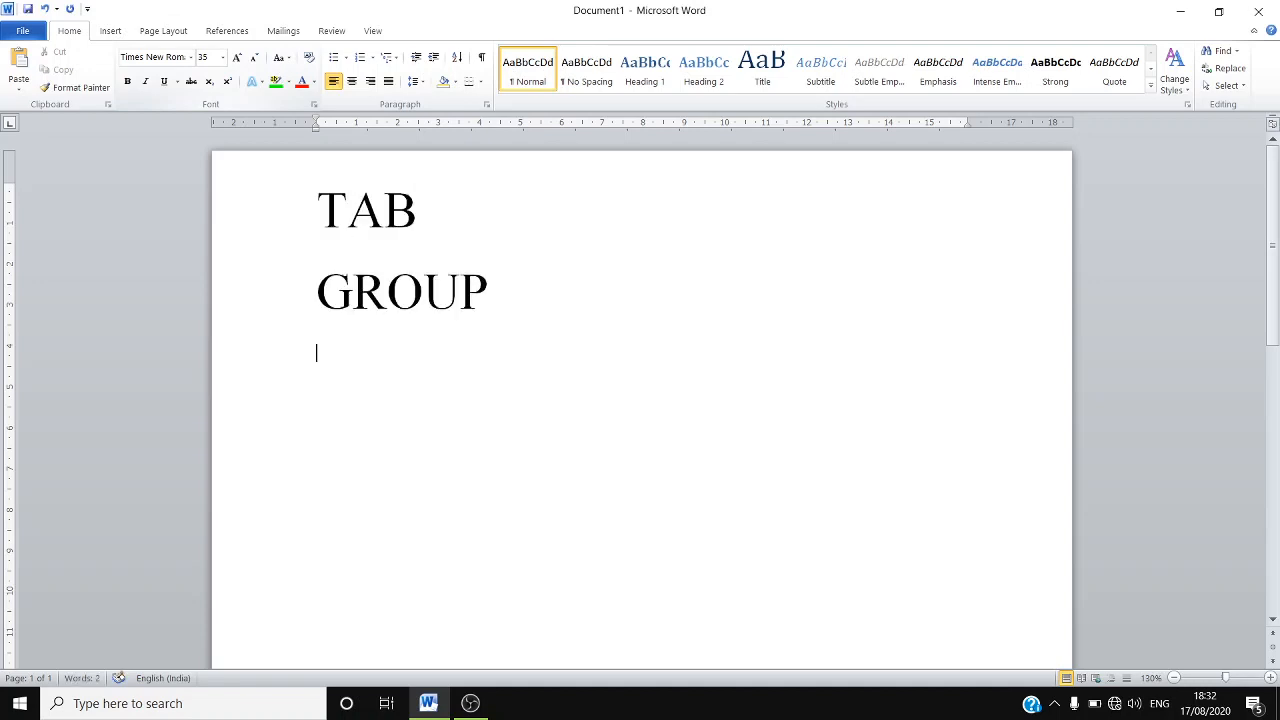
{"action": "type", "text": "TOOL"}
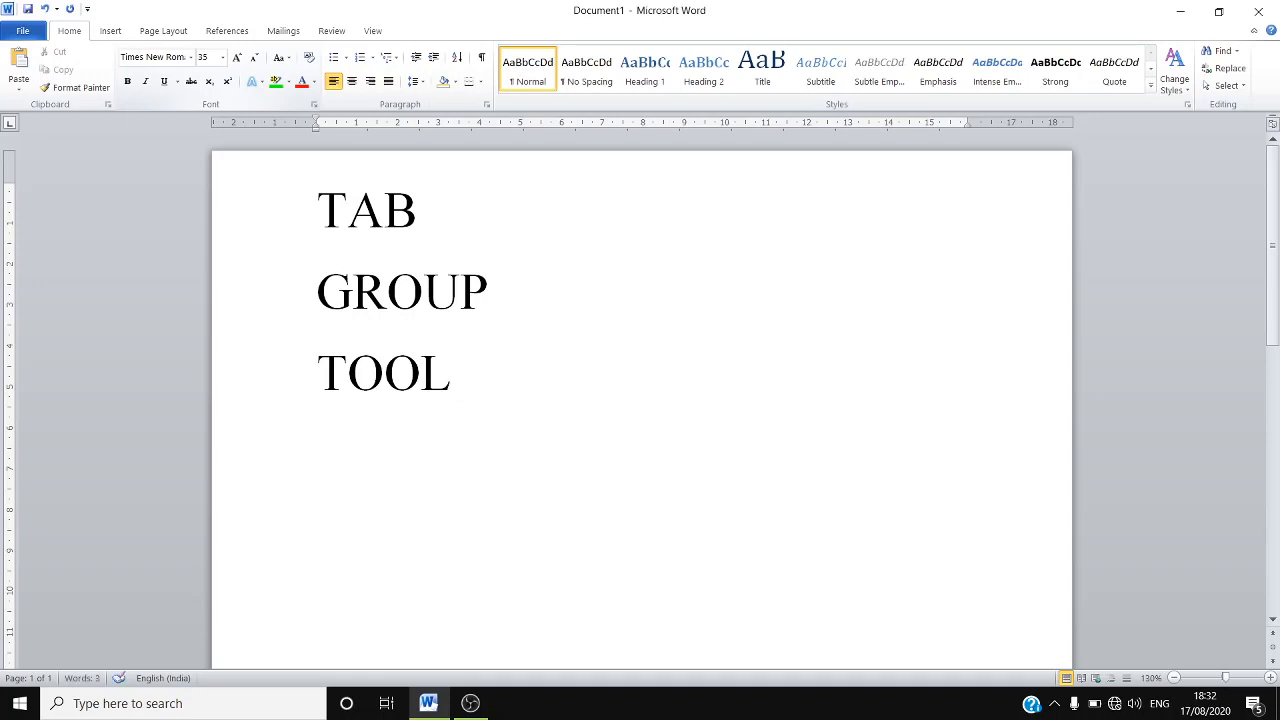
{"action": "type", "text": "S"}
Reduce the font size of all three lines to 18.
{"action": "key", "text": "ctrl+a"}
{"action": "key", "text": "ctrl+shift+comma"}
{"action": "key", "text": "ctrl+shift+comma"}
{"action": "key", "text": "ctrl+shift+comma"}
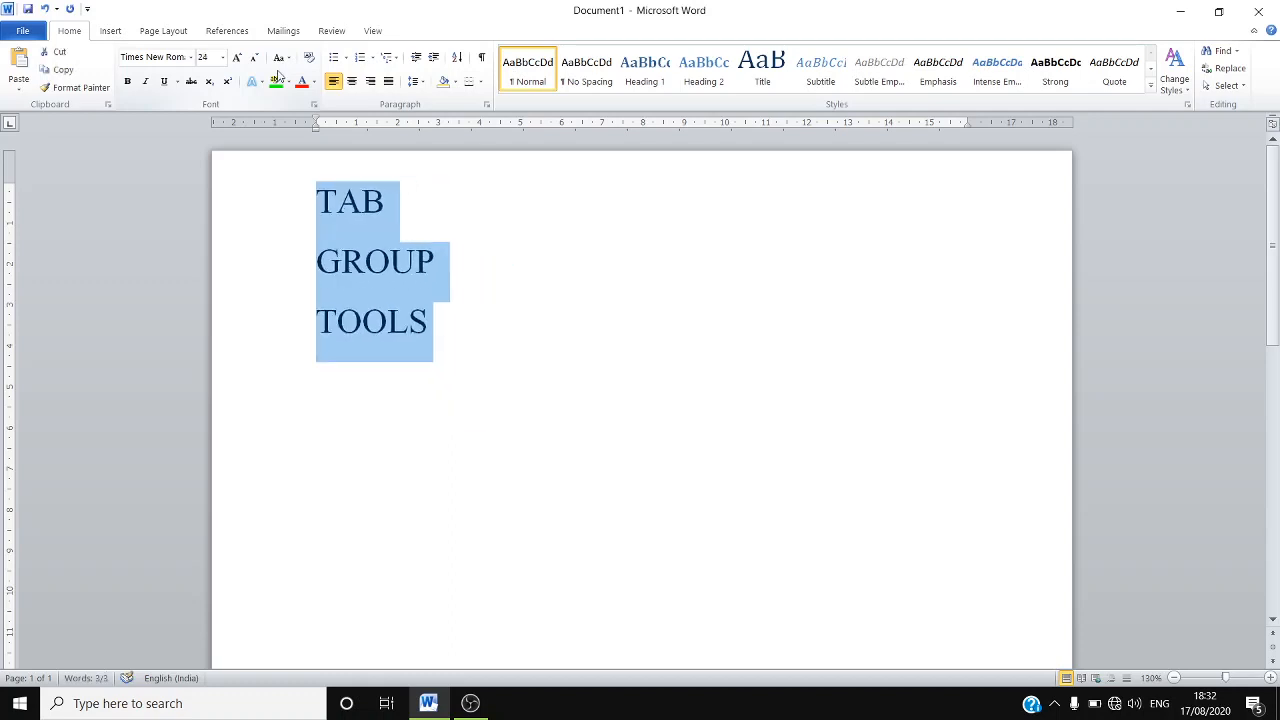
{"action": "key", "text": "ctrl+shift+comma"}
{"action": "key", "text": "ctrl+shift+comma"}
{"action": "key", "text": "ctrl+shift+comma"}
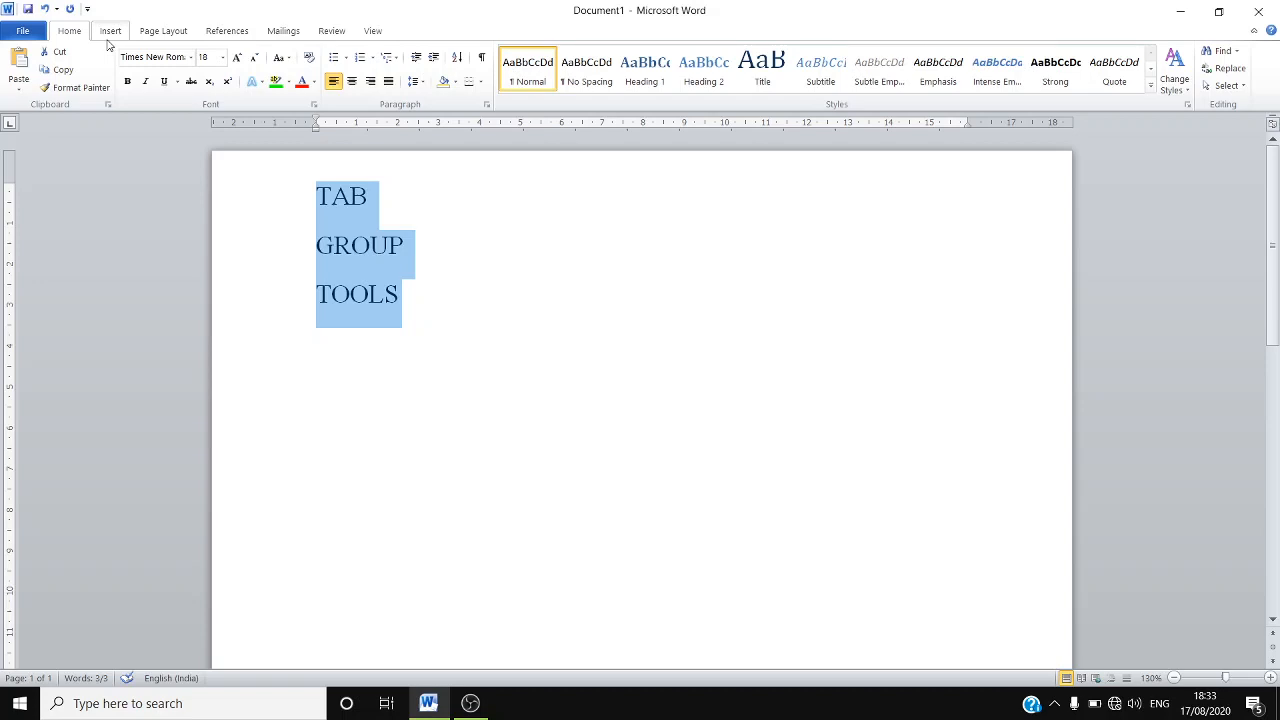
{"action": "left_click", "coordinate": [468, 704]}
{"action": "left_click", "coordinate": [468, 704]}
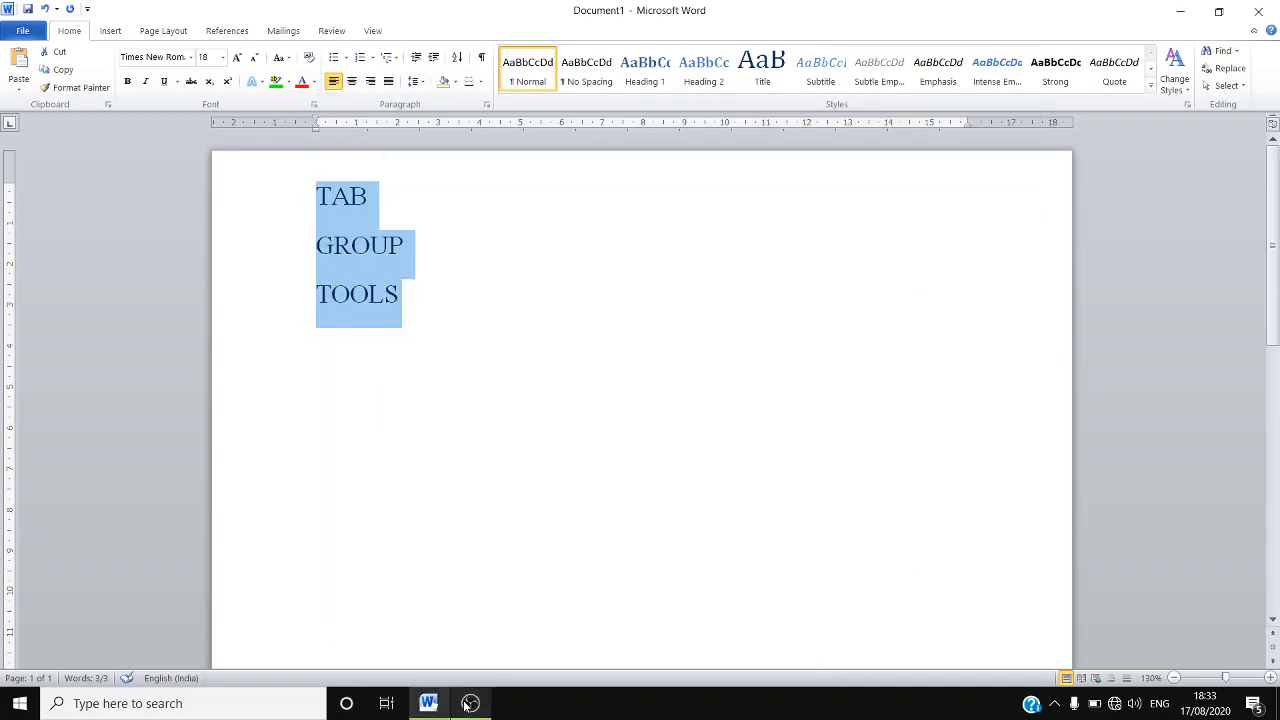
{"action": "left_click", "coordinate": [468, 704]}
{"action": "left_click", "coordinate": [468, 704]}
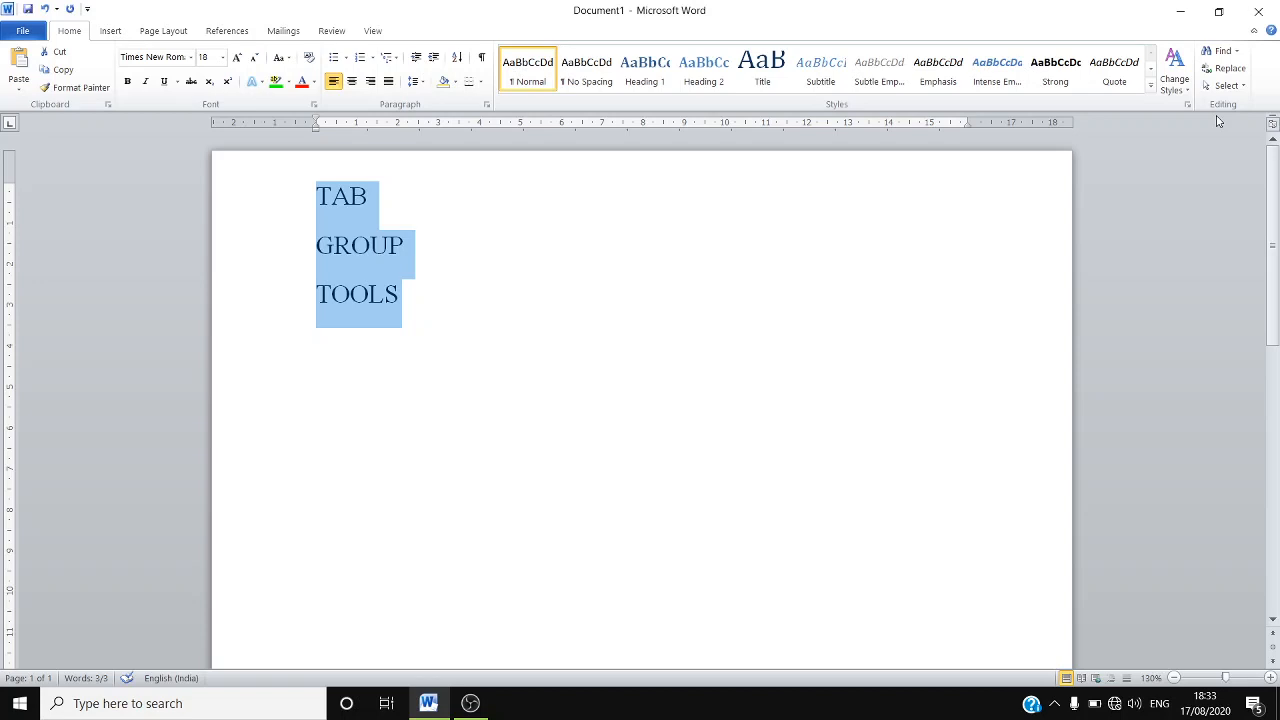
{"action": "left_click", "coordinate": [112, 31]}
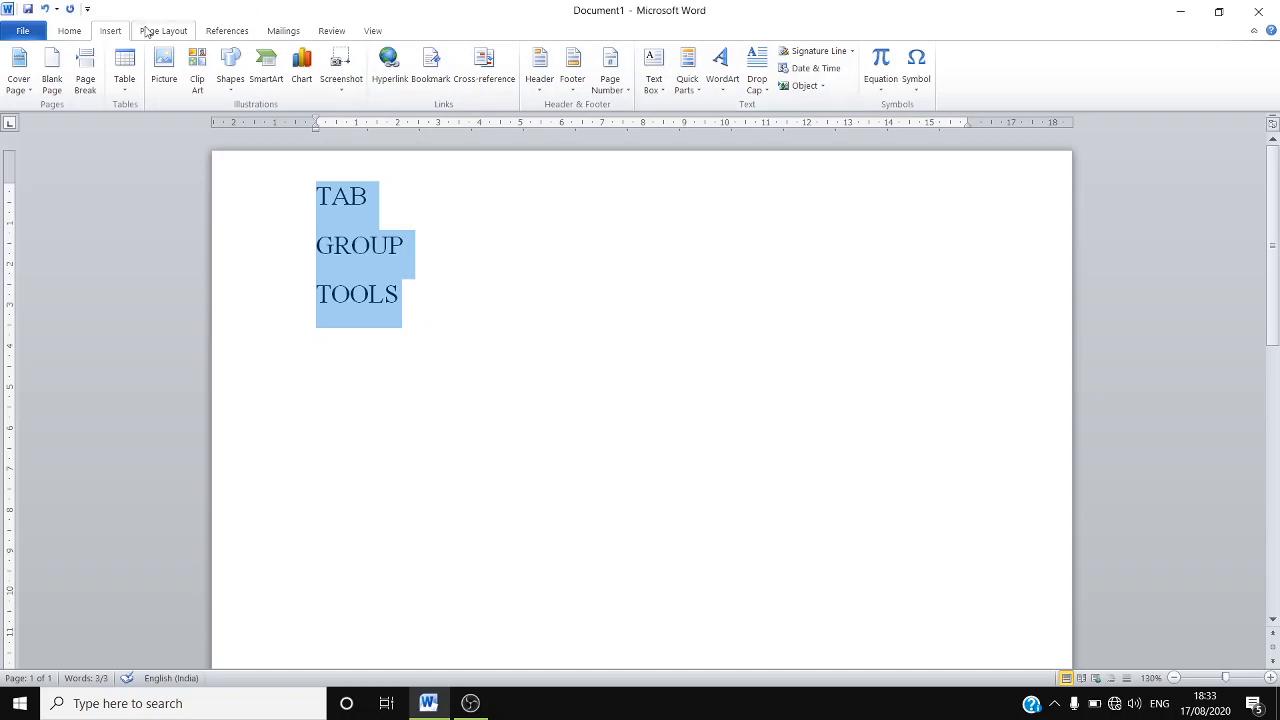
{"action": "left_click", "coordinate": [147, 32]}
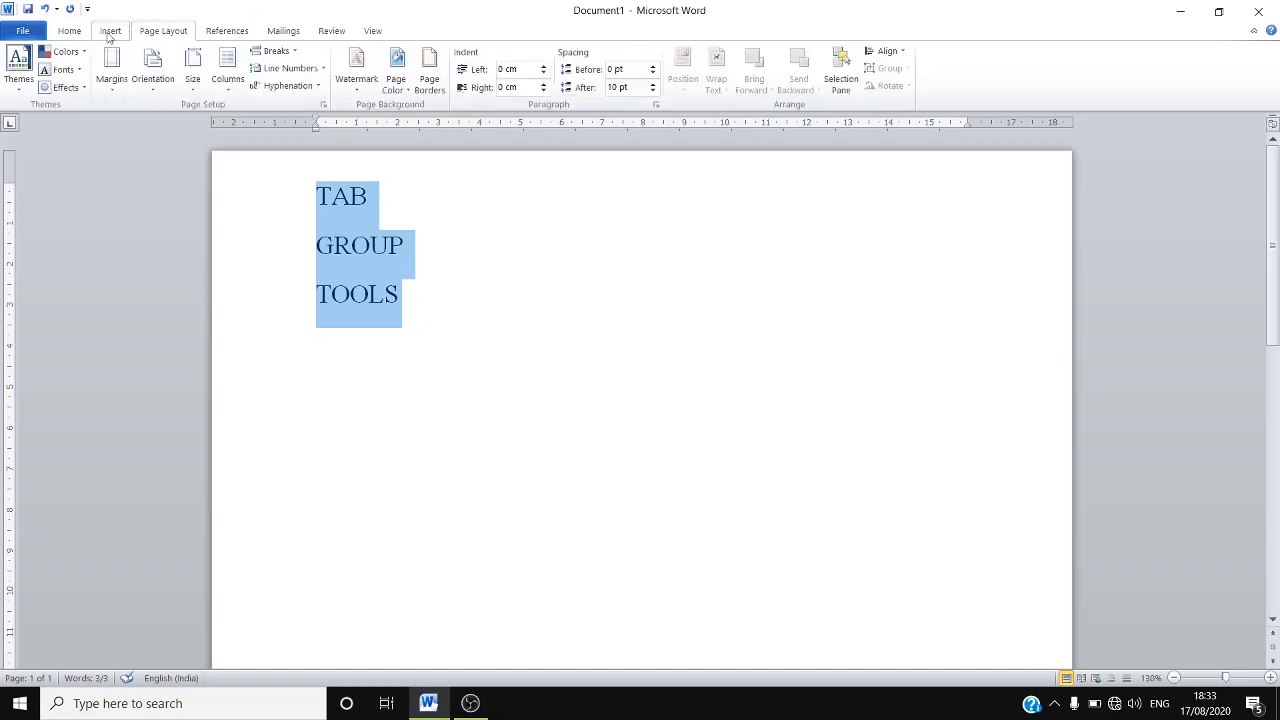
{"action": "left_click", "coordinate": [68, 31]}
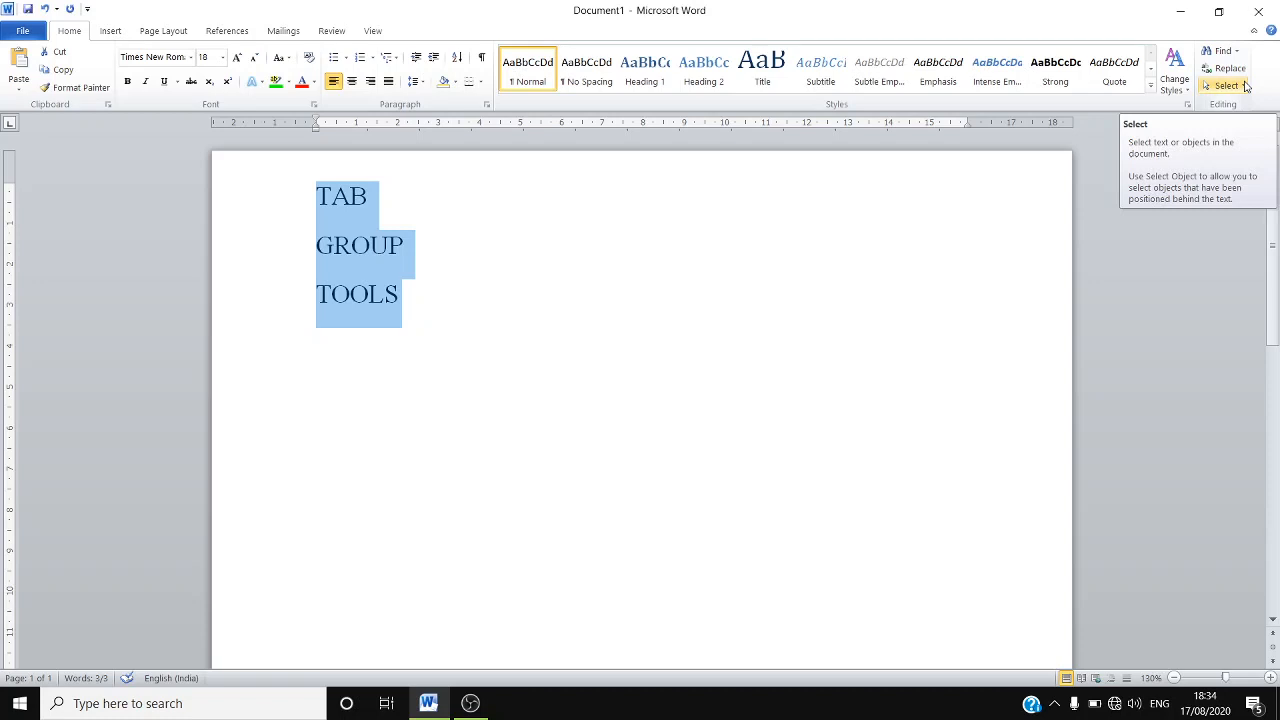
{"action": "left_click", "coordinate": [108, 30]}
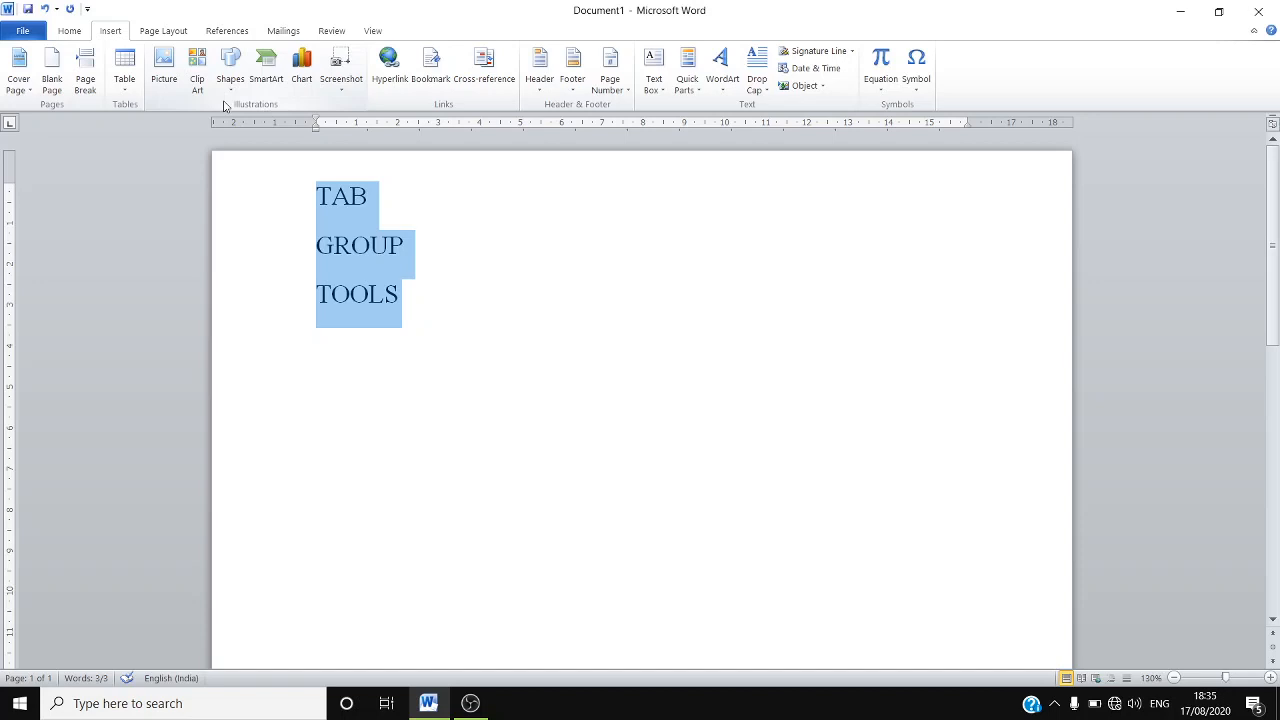
{"action": "left_click", "coordinate": [70, 31]}
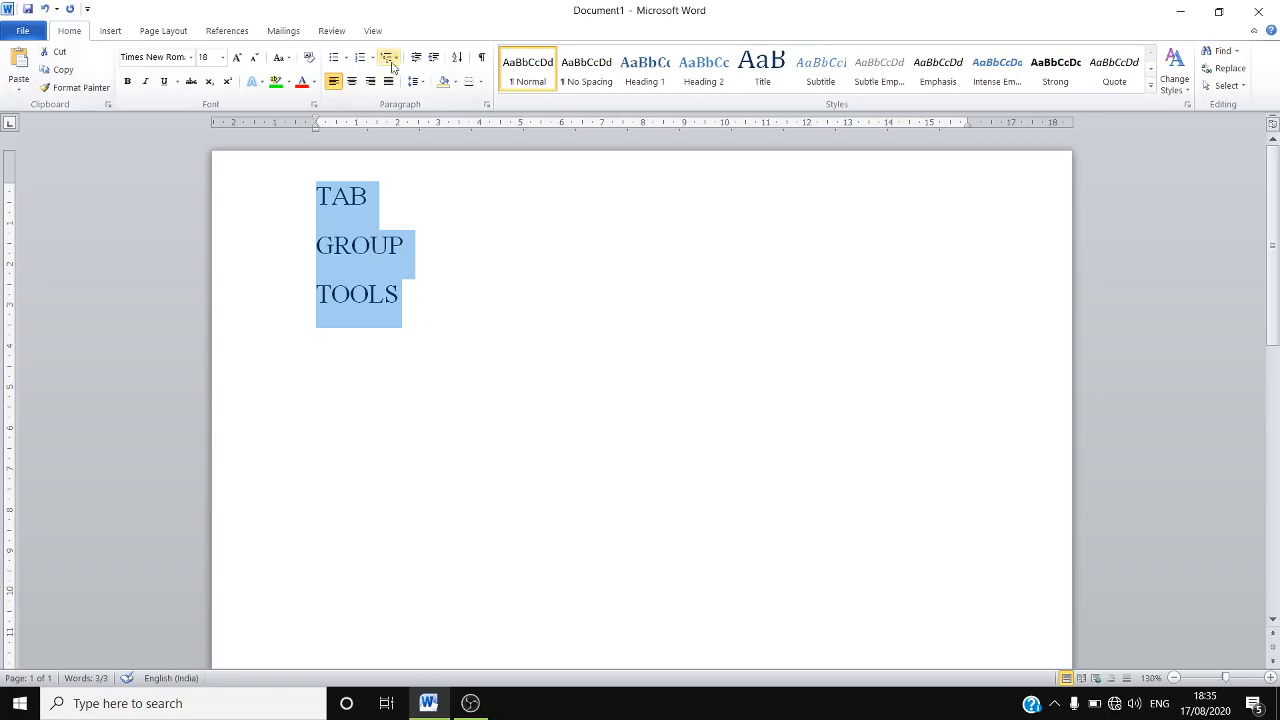
Delete the three lines of text and draw a rectangle about 7.4 cm wide and 4.2 cm high on the page.
{"action": "key", "text": "Delete"}
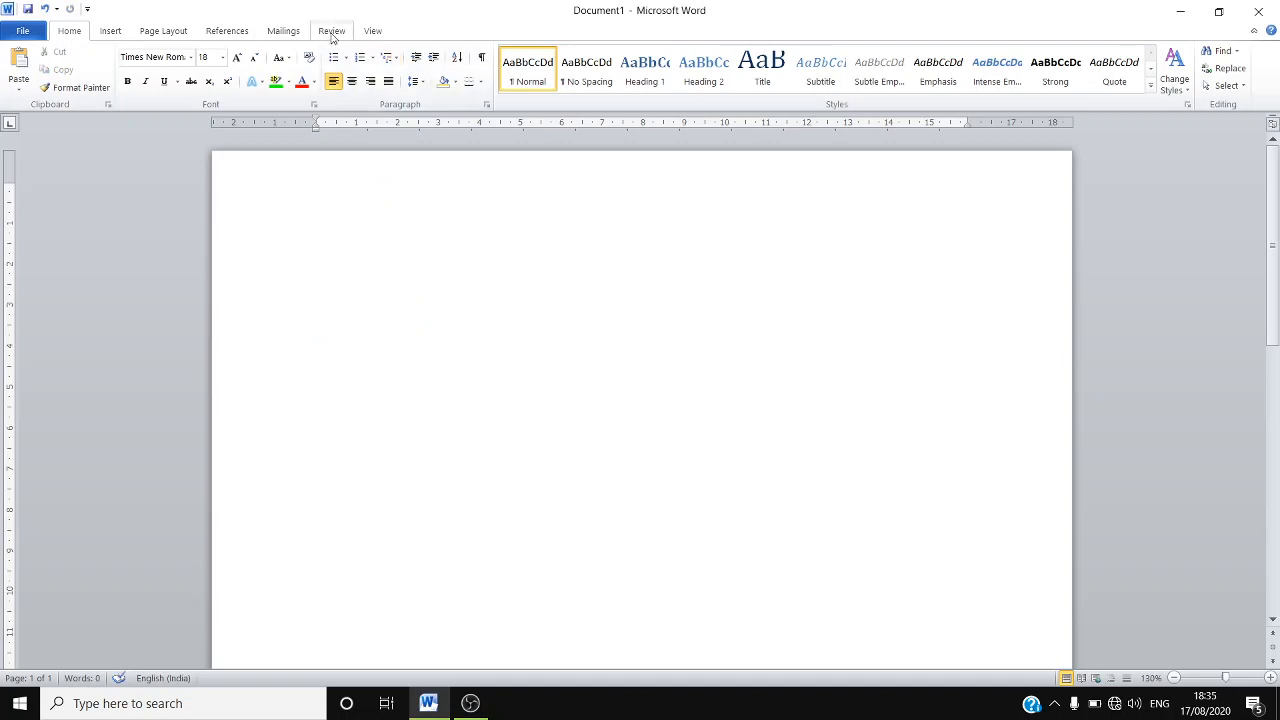
{"action": "left_click", "coordinate": [108, 32]}
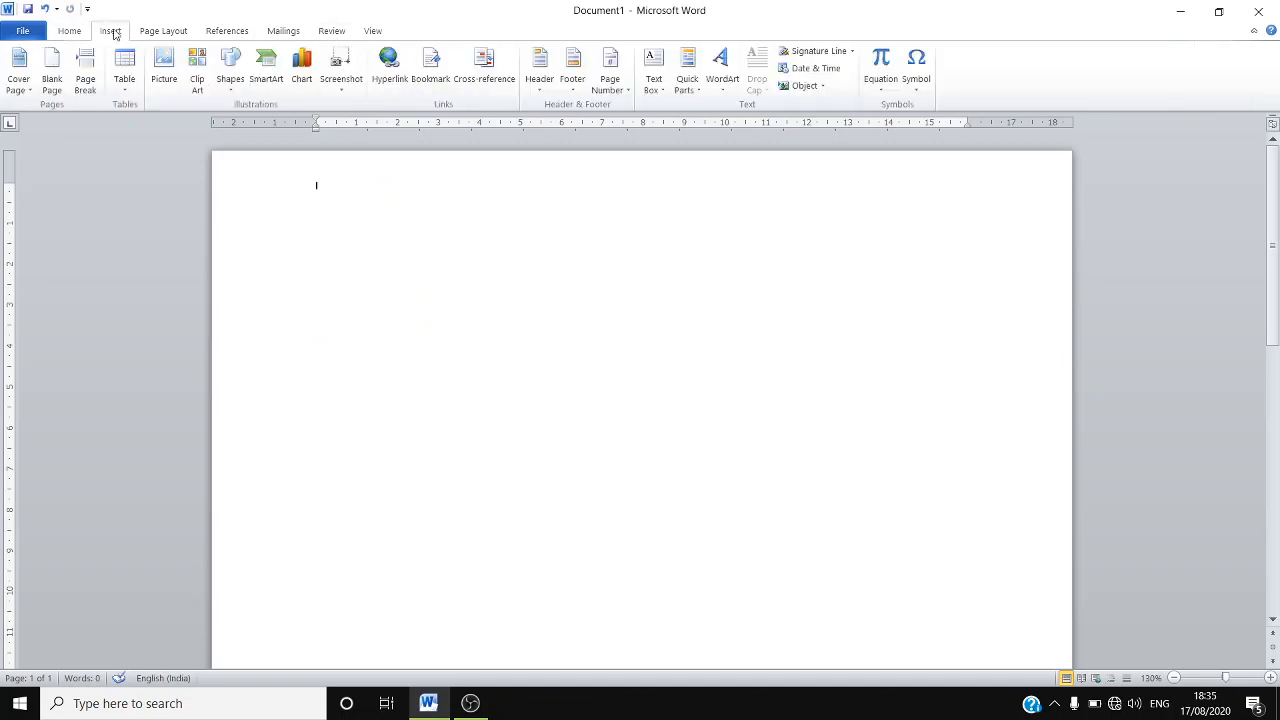
{"action": "left_click", "coordinate": [230, 70]}
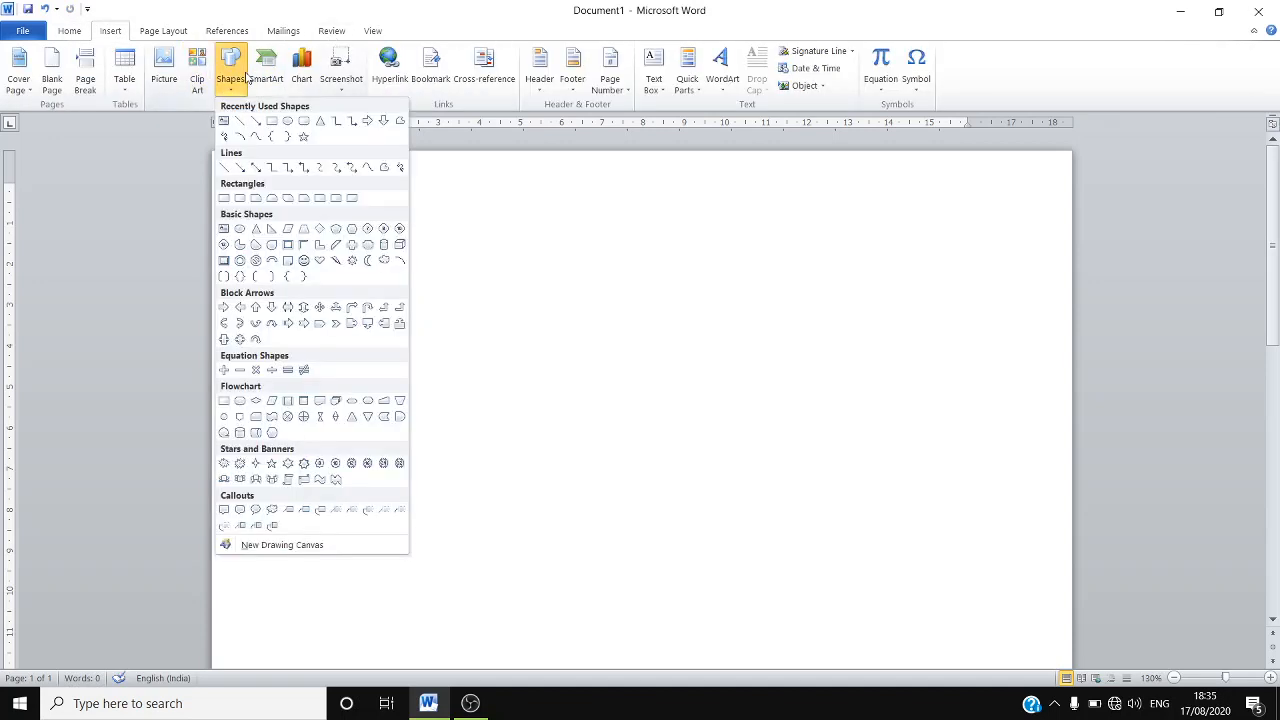
{"action": "left_click", "coordinate": [275, 122]}
{"action": "left_click_drag", "start_coordinate": [438, 262], "coordinate": [741, 432]}
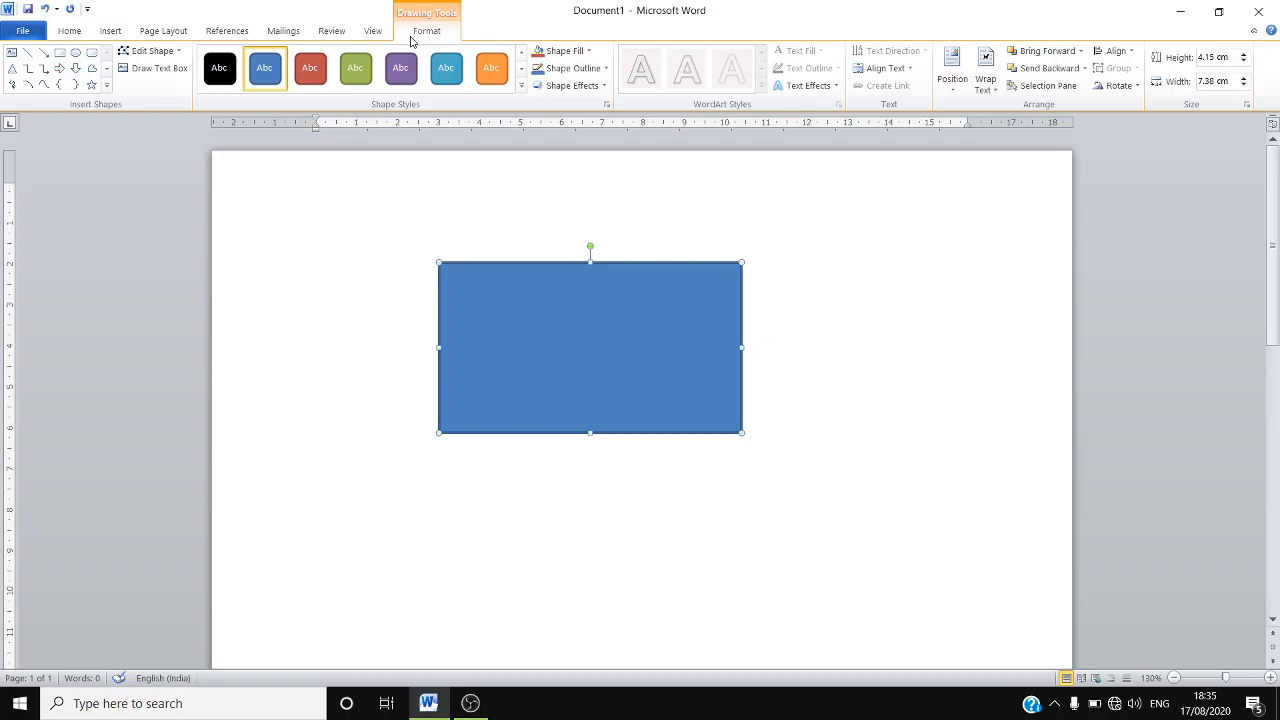
Deselect and reselect the rectangle to view its drawing format commands, and delete the shape.
{"action": "left_click", "coordinate": [896, 221]}
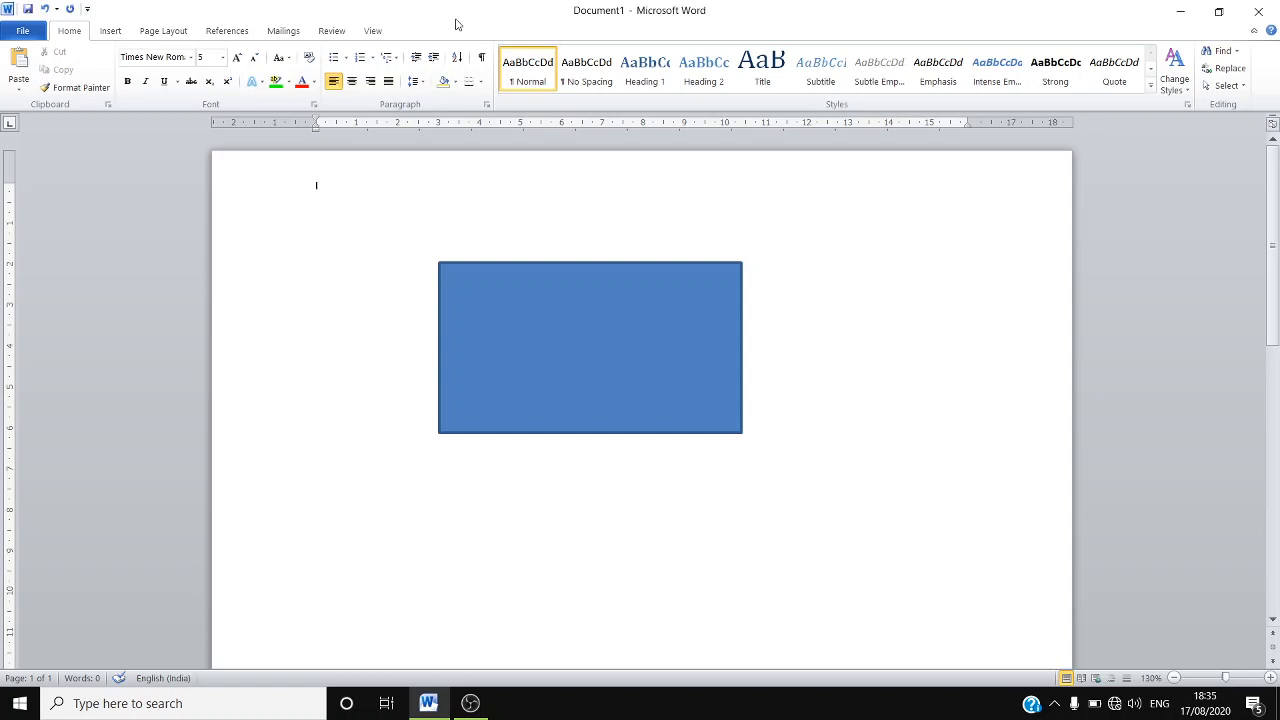
{"action": "left_click", "coordinate": [503, 287]}
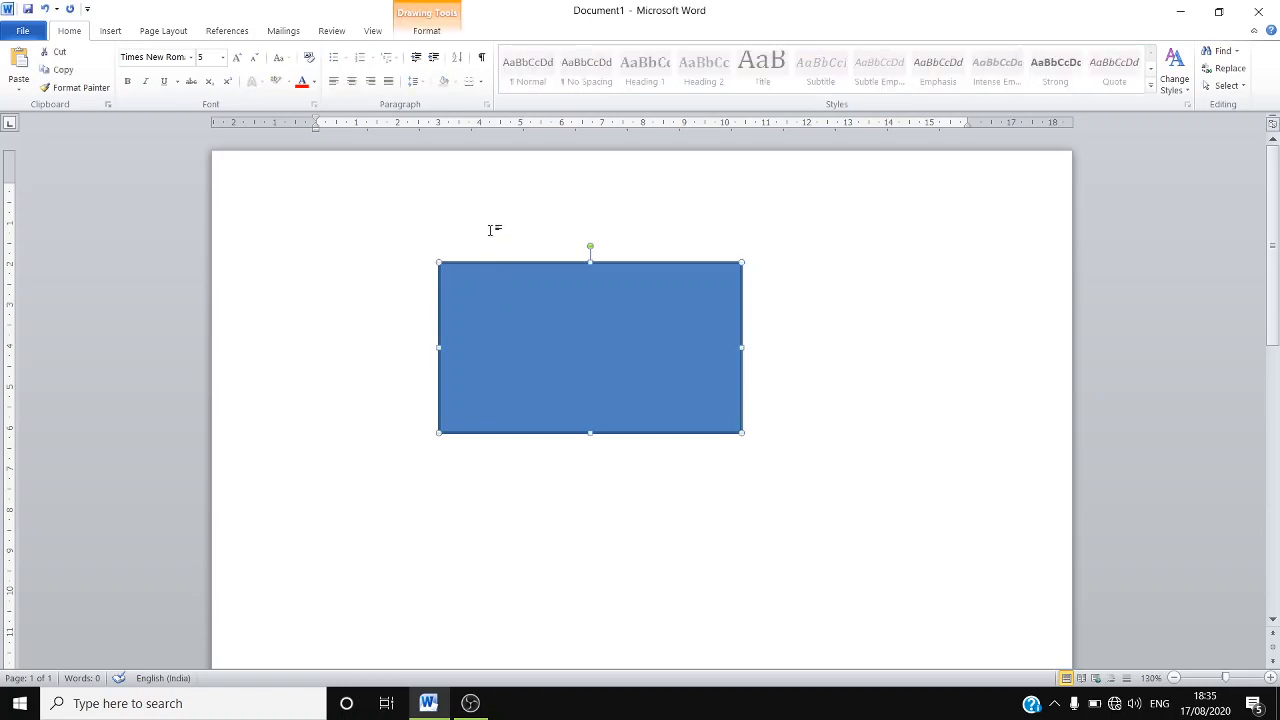
{"action": "left_click", "coordinate": [432, 33]}
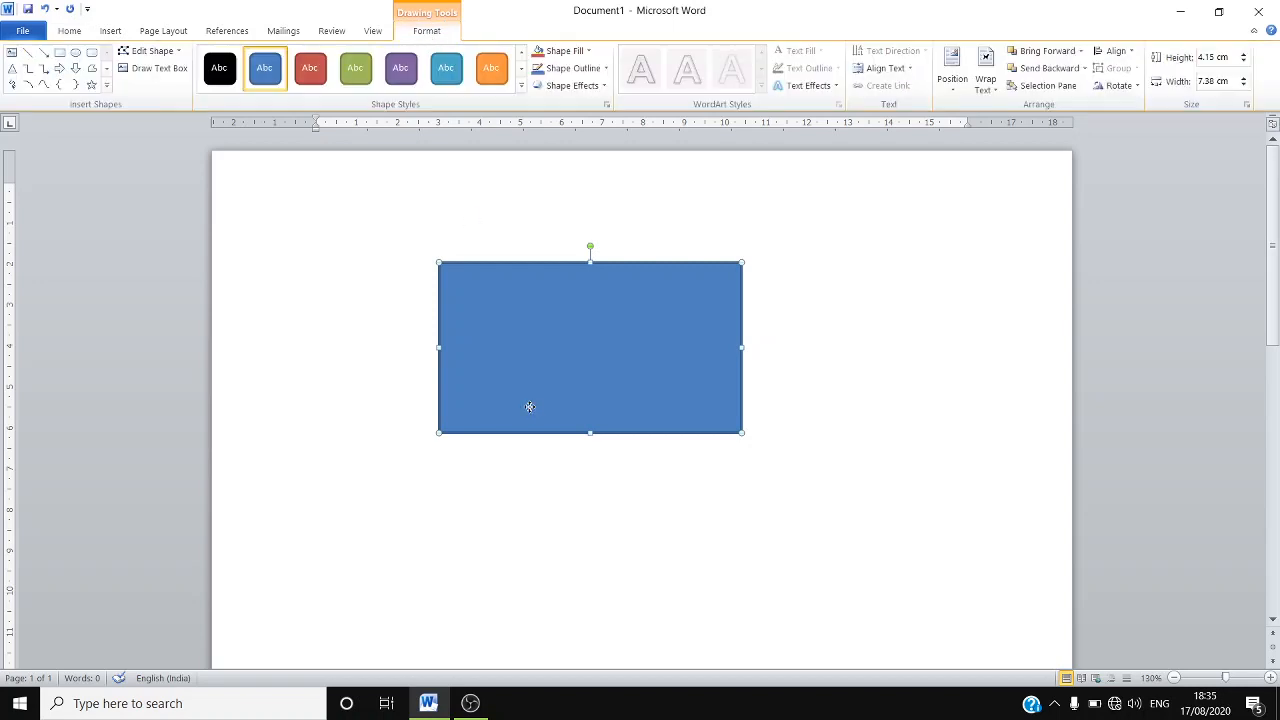
{"action": "key", "text": "Delete"}
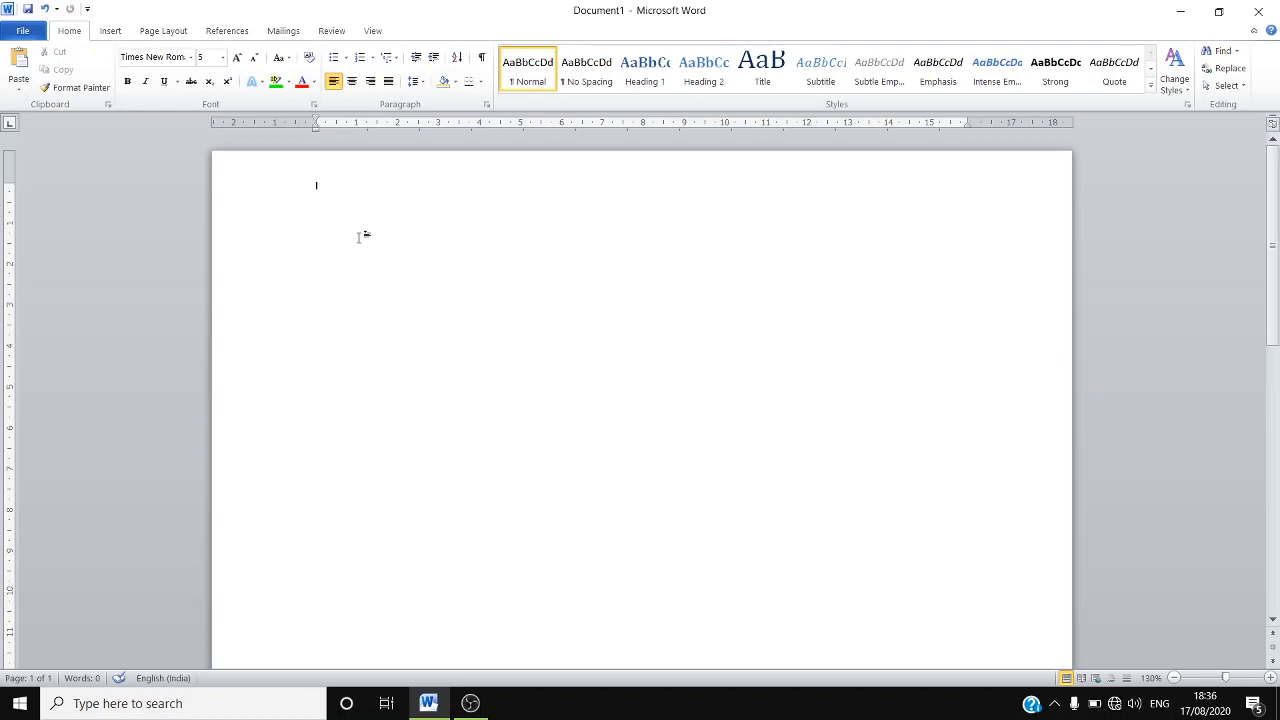
Enter the greeting line "Hello every one !!!!!" at the start of the empty page.
{"action": "key", "text": "ctrl+z"}
{"action": "type", "text": "hello every one "}
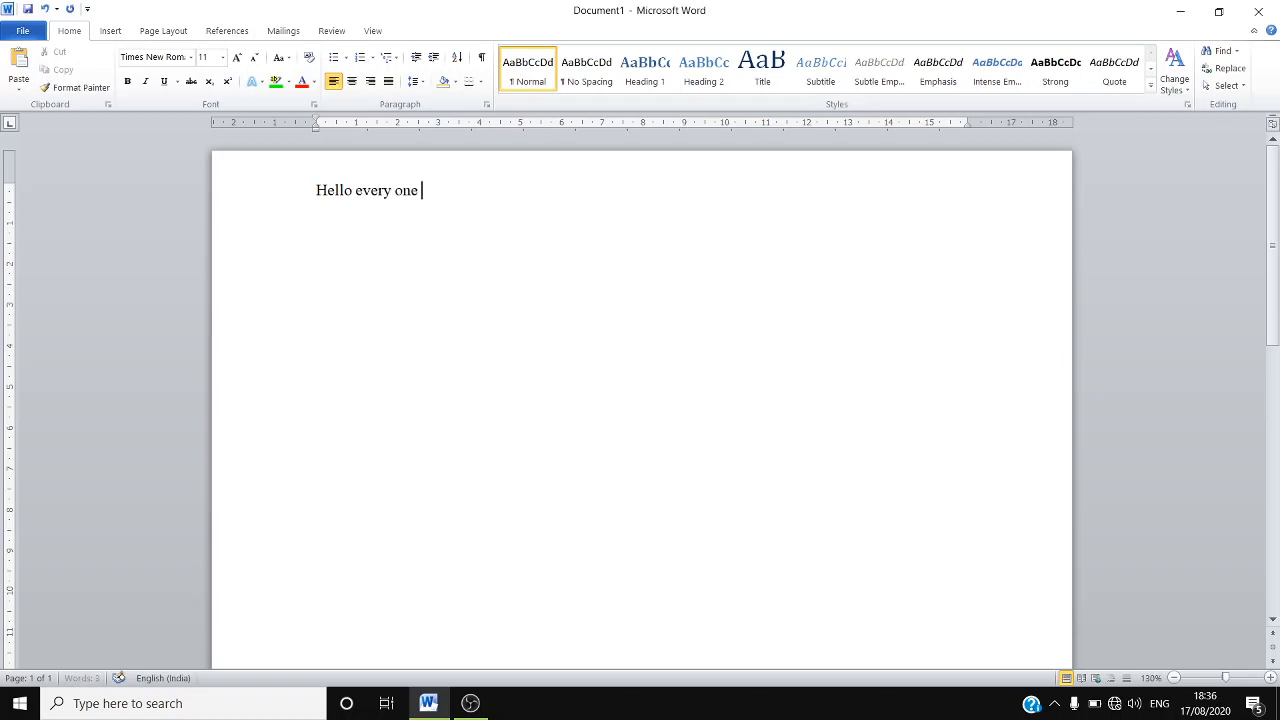
{"action": "type", "text": "!!!!!"}
{"action": "key", "text": "Return"}
Enter "Welcome back to our Youtube Channel – GRADE BOOSTER ACADEMY" as the second line.
{"action": "type", "text": "Welvom"}
{"action": "key", "text": "BackSpace"}
{"action": "key", "text": "BackSpace"}
{"action": "key", "text": "BackSpace"}
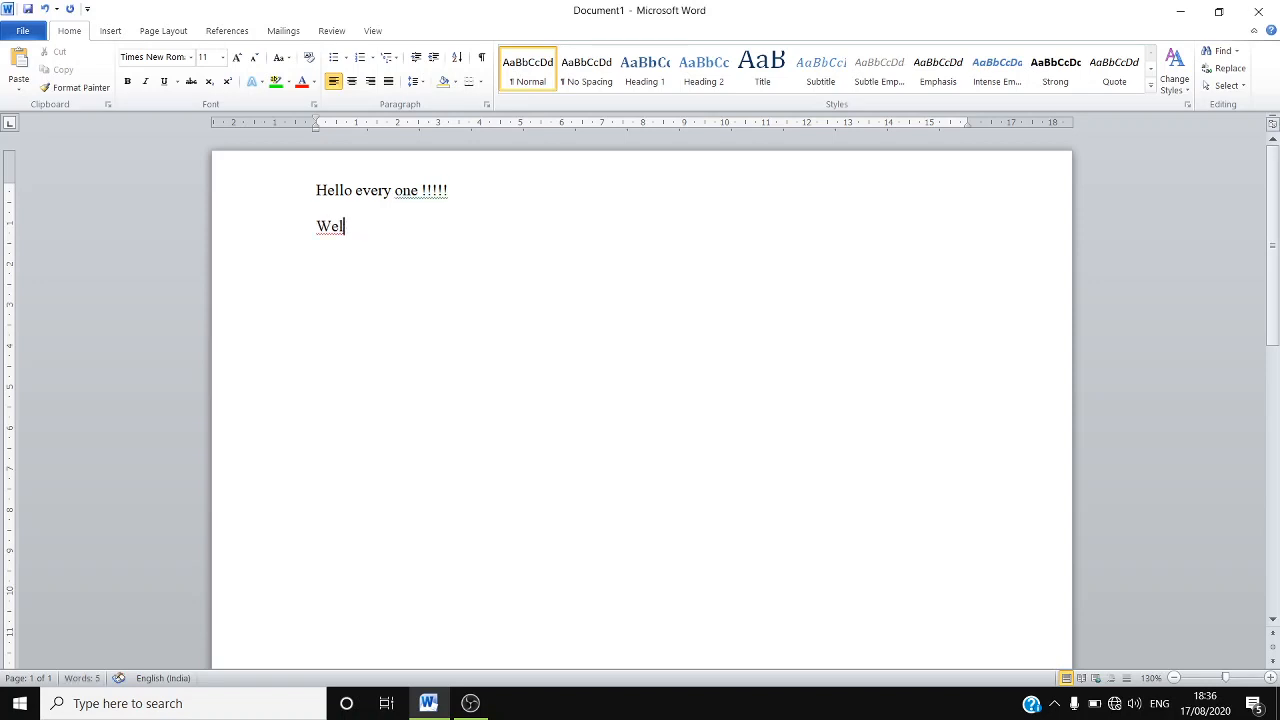
{"action": "type", "text": "come back to our Y"}
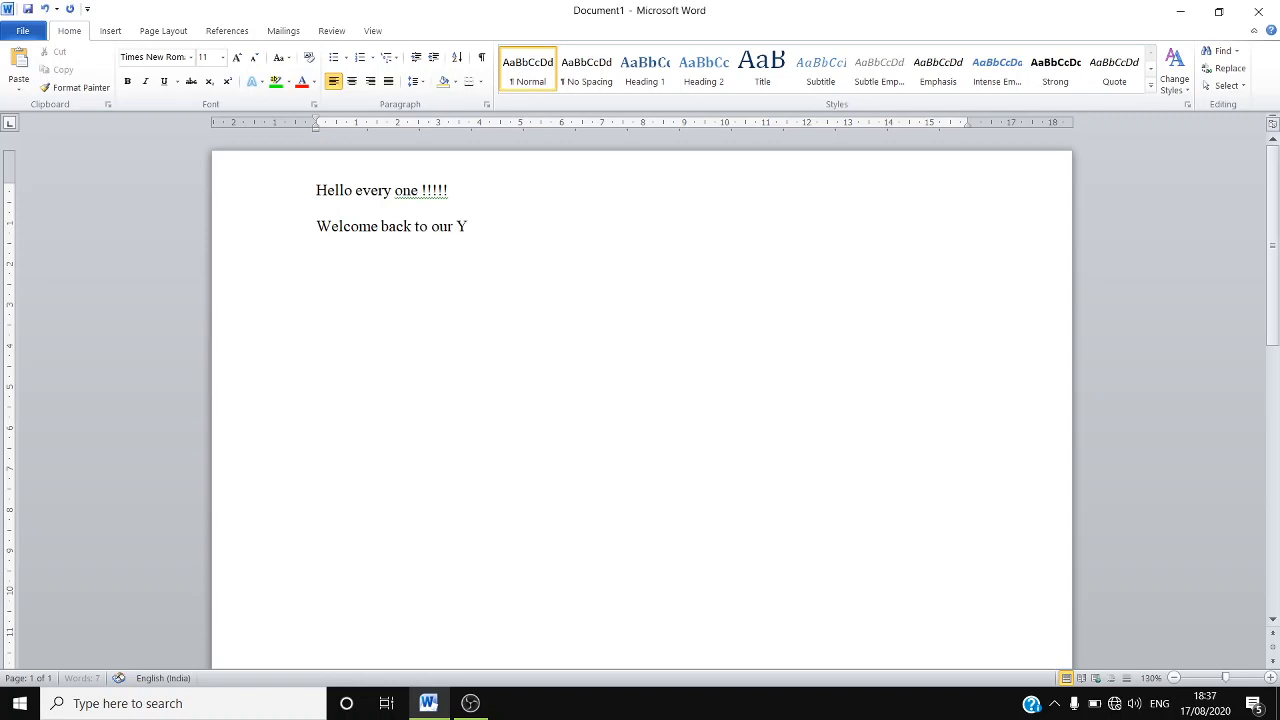
{"action": "type", "text": "outube Channel"}
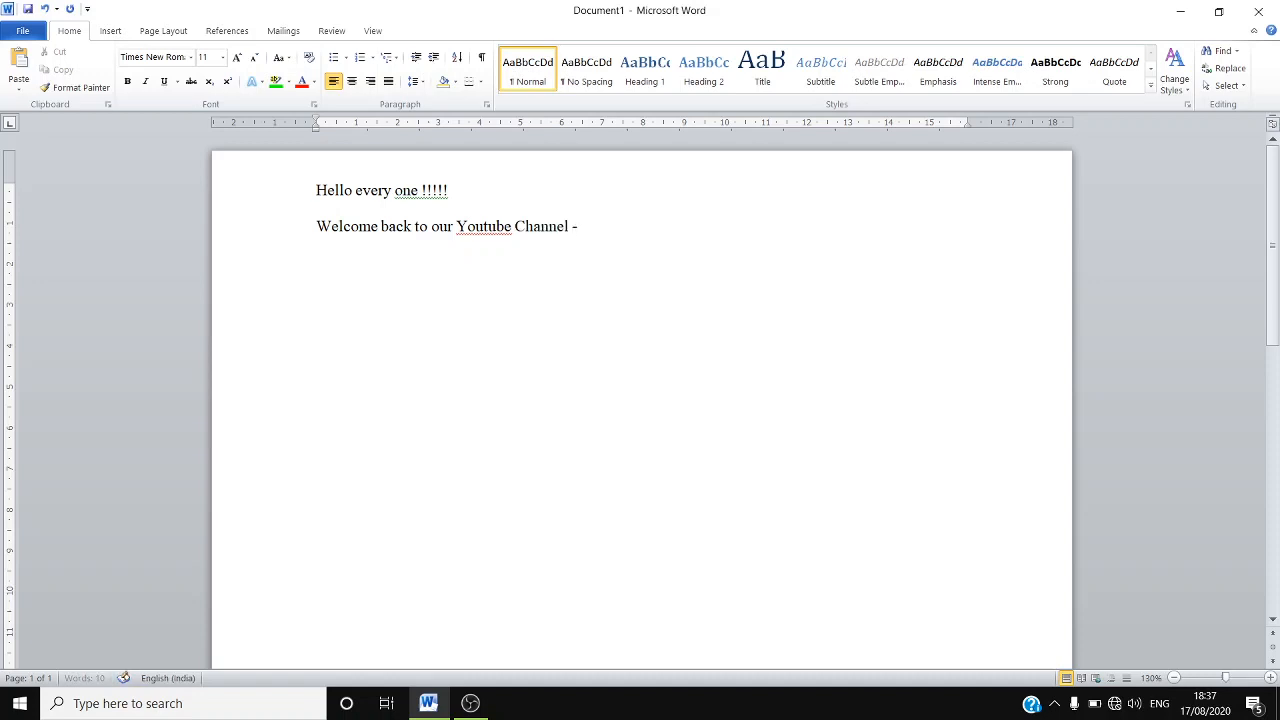
{"action": "type", "text": " - GRADE BOOSTE"}
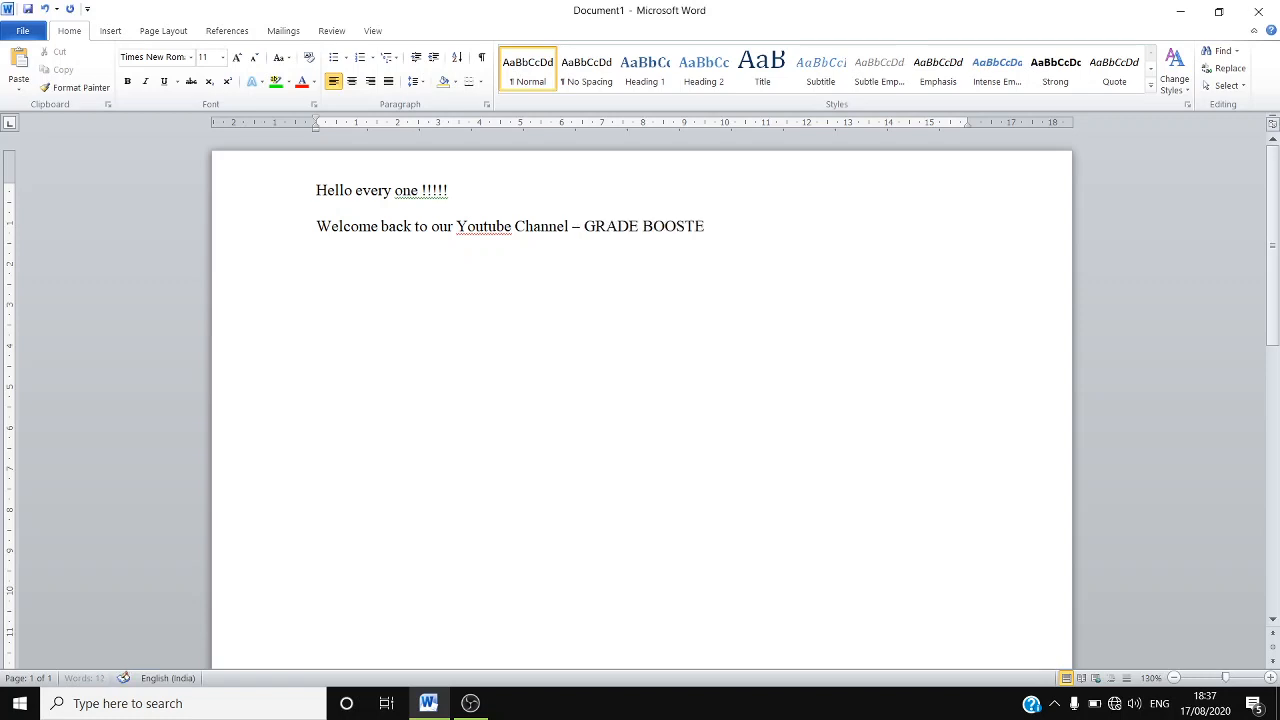
{"action": "type", "text": "R ACADE,Y"}
{"action": "key", "text": "BackSpace"}
{"action": "key", "text": "BackSpace"}
{"action": "type", "text": "MY"}
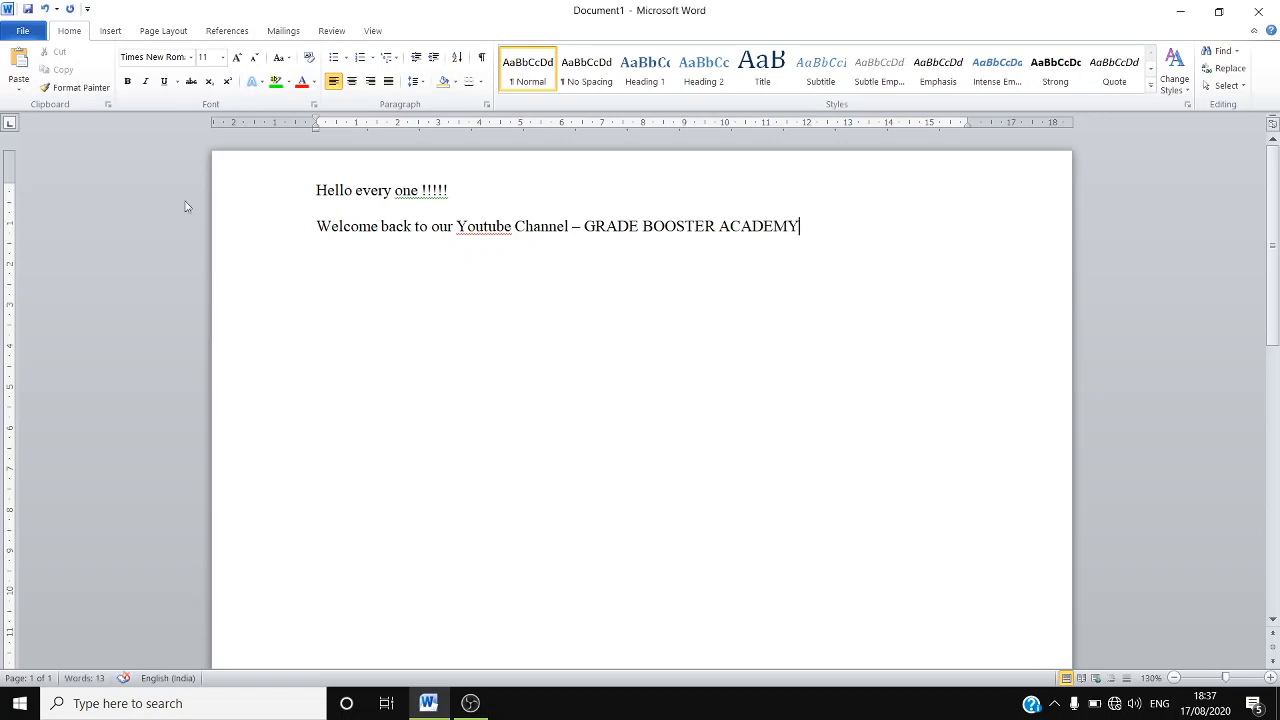
Apply the suggested grammar correction "one!!!!!" in the greeting line and view the spelling suggestions for "Youtube".
{"action": "right_click", "coordinate": [418, 202]}
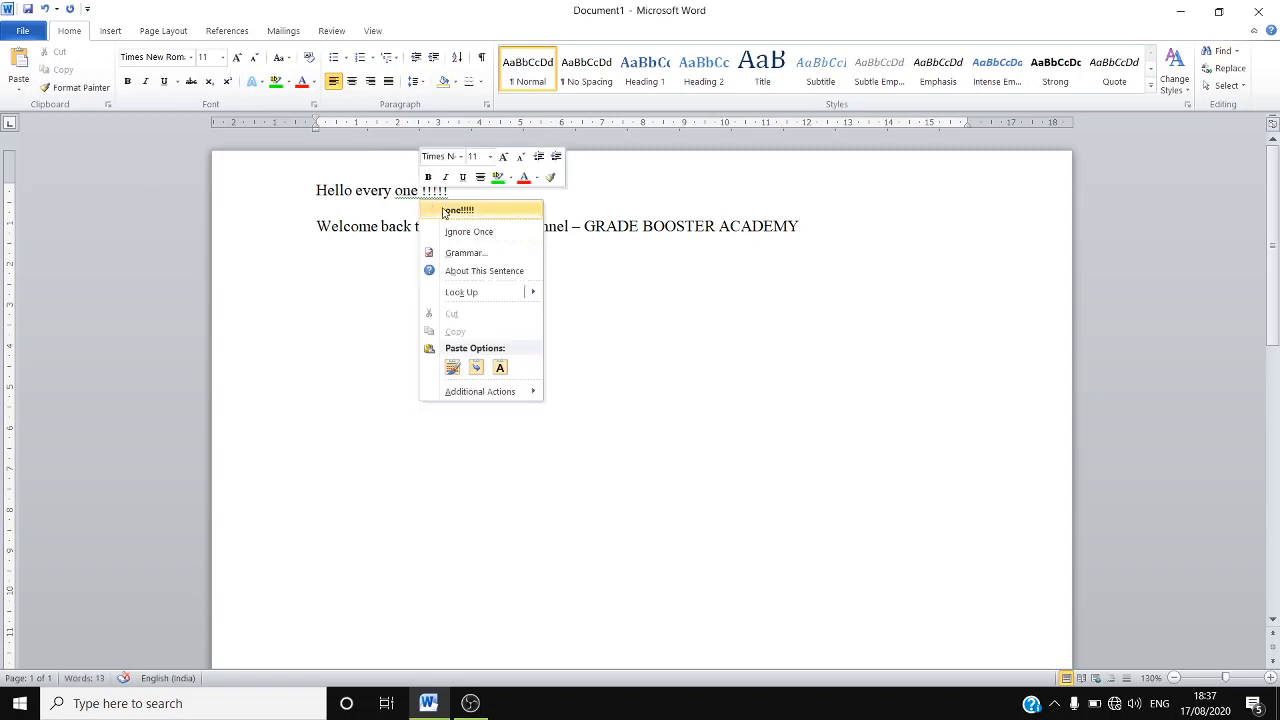
{"action": "left_click", "coordinate": [458, 210]}
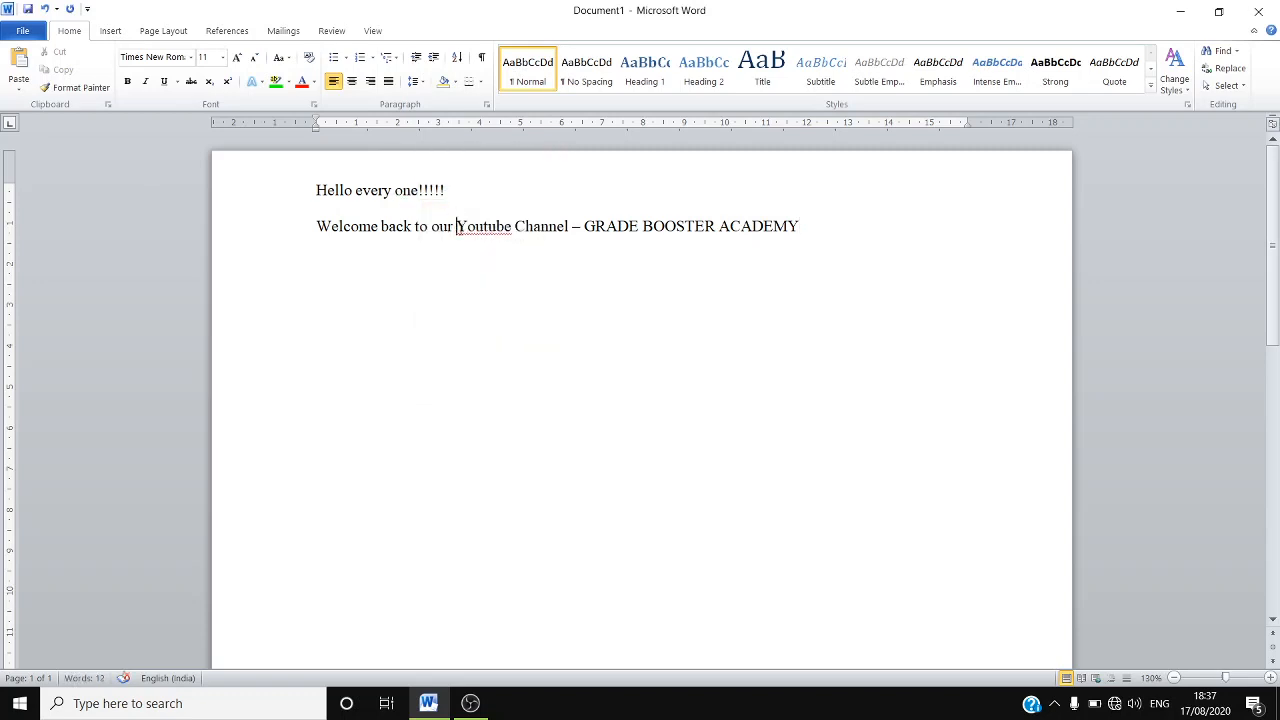
{"action": "right_click", "coordinate": [460, 228]}
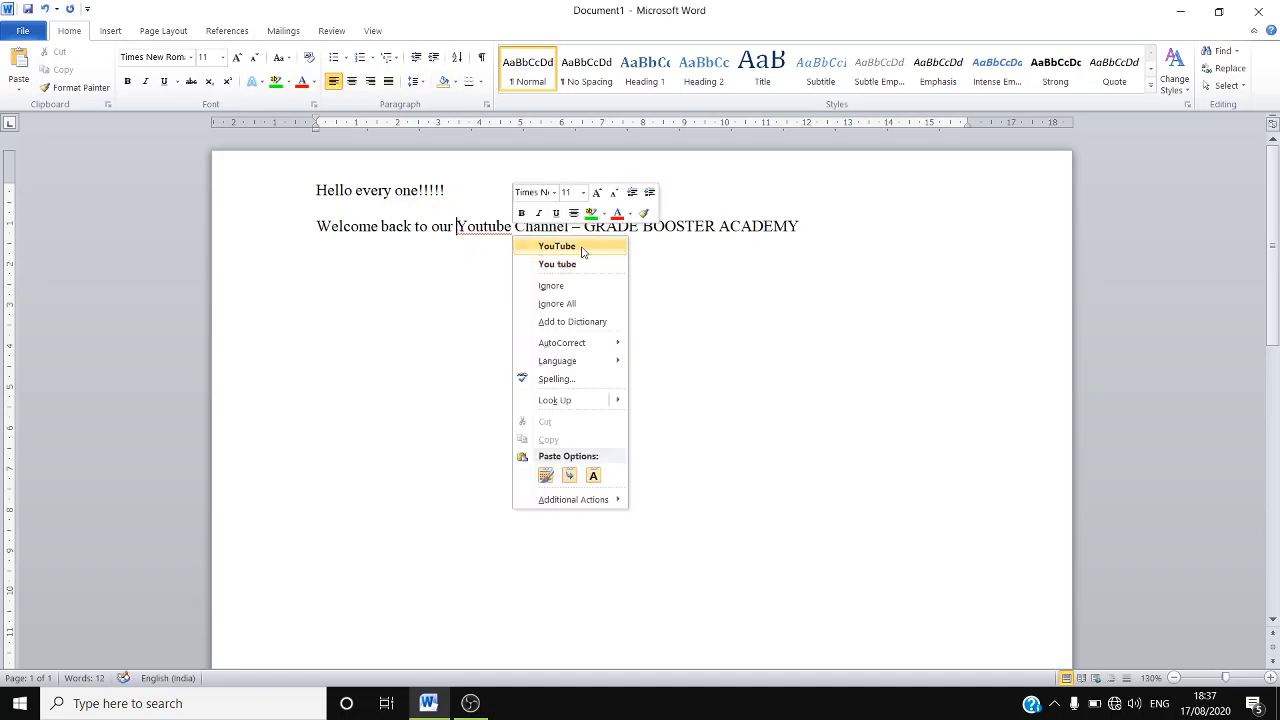
{"action": "left_click", "coordinate": [470, 236]}
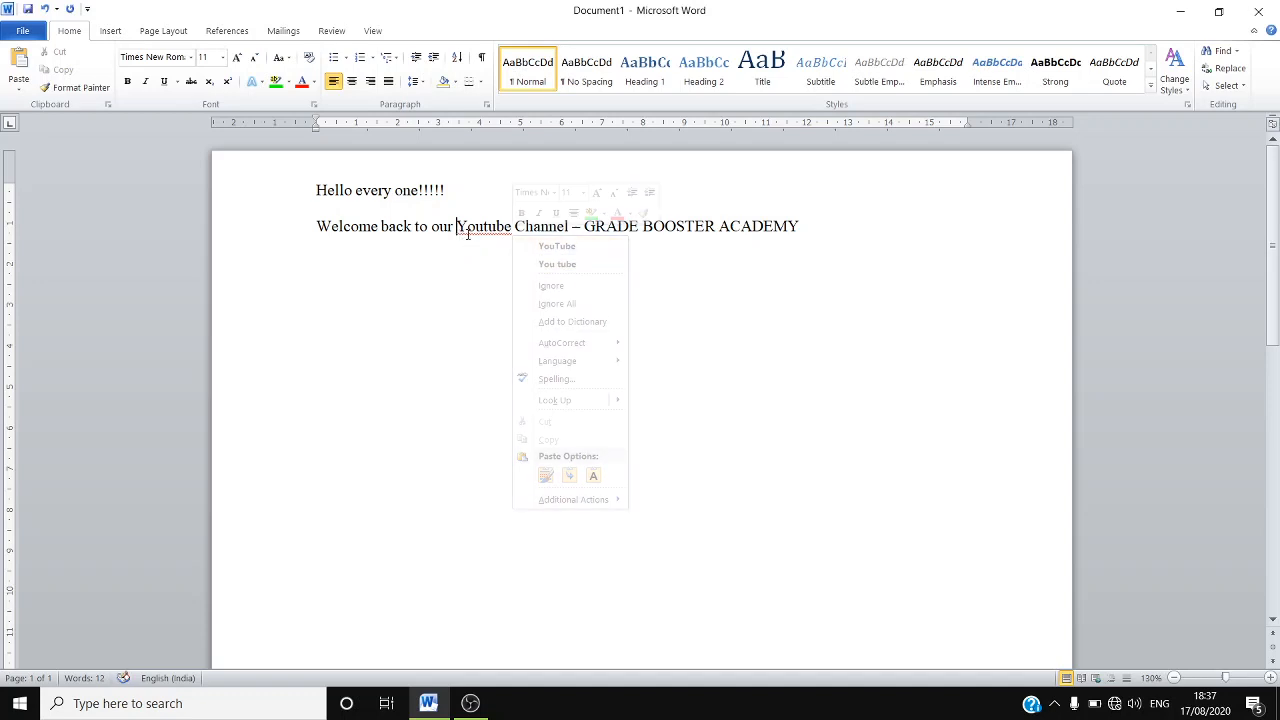
{"action": "left_click", "coordinate": [475, 230]}
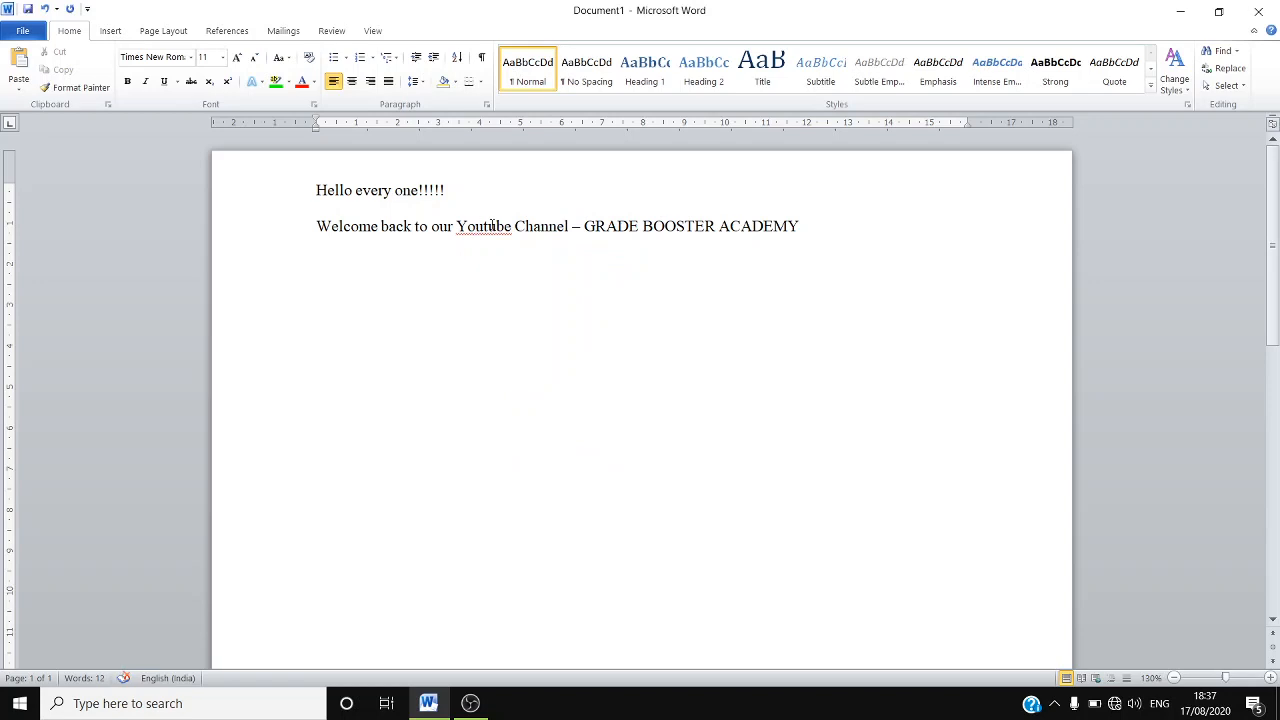
Add a person's first name, with only its first letter capitalized, as a new line below the welcome sentence.
{"action": "left_click", "coordinate": [851, 241]}
{"action": "key", "text": "Return"}
{"action": "type", "text": "ROHIT"}
{"action": "key", "text": "BackSpace"}
{"action": "key", "text": "BackSpace"}
{"action": "key", "text": "BackSpace"}
{"action": "key", "text": "BackSpace"}
{"action": "type", "text": "ohit"}
{"action": "key", "text": "Return"}
Replace the misspelled "Youtube" in the welcome sentence with the suggested spelling "YouTube".
{"action": "left_click", "coordinate": [333, 260]}
{"action": "right_click", "coordinate": [490, 226]}
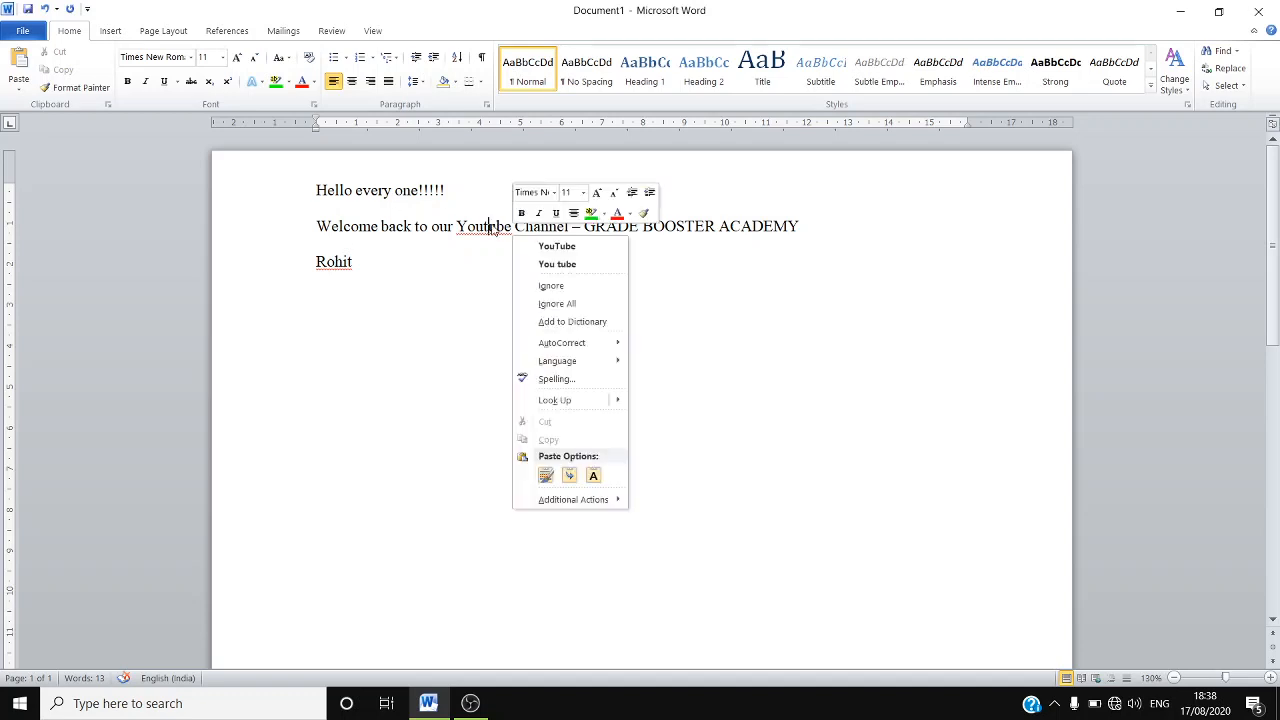
{"action": "left_click", "coordinate": [560, 247]}
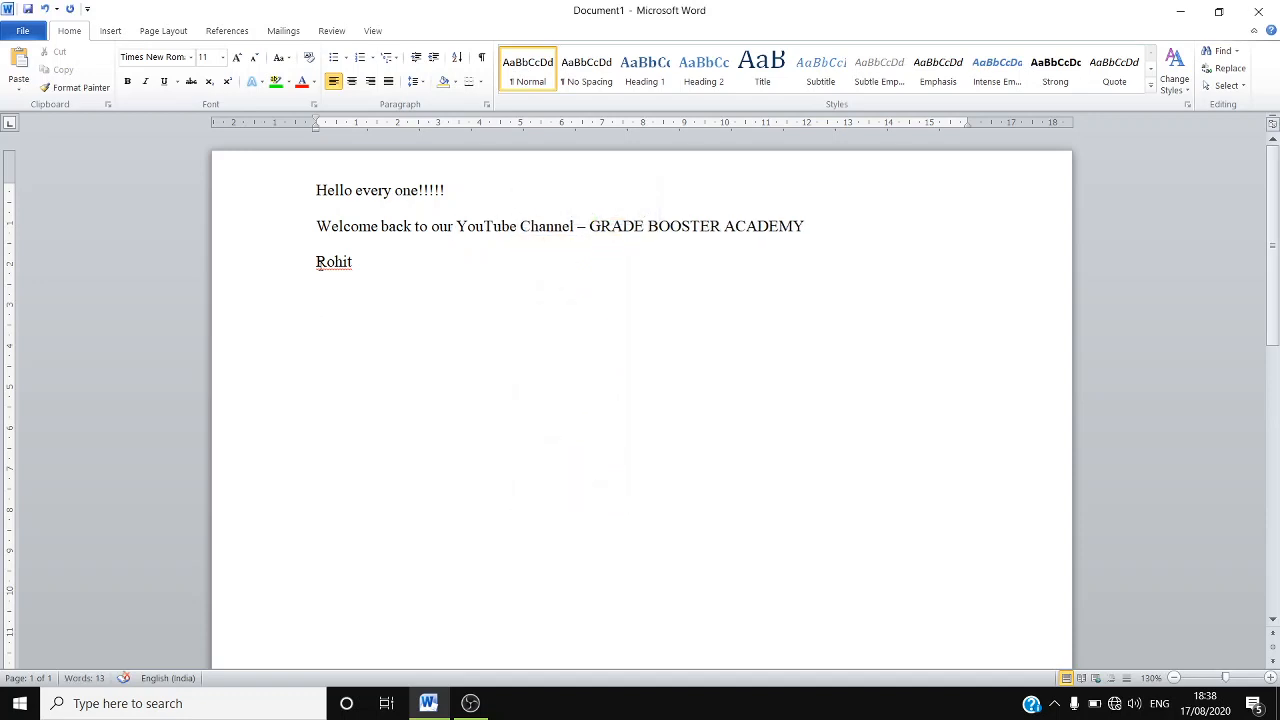
Add the flagged first name below the welcome sentence to the spelling dictionary.
{"action": "left_click", "coordinate": [320, 264]}
{"action": "right_click", "coordinate": [334, 264]}
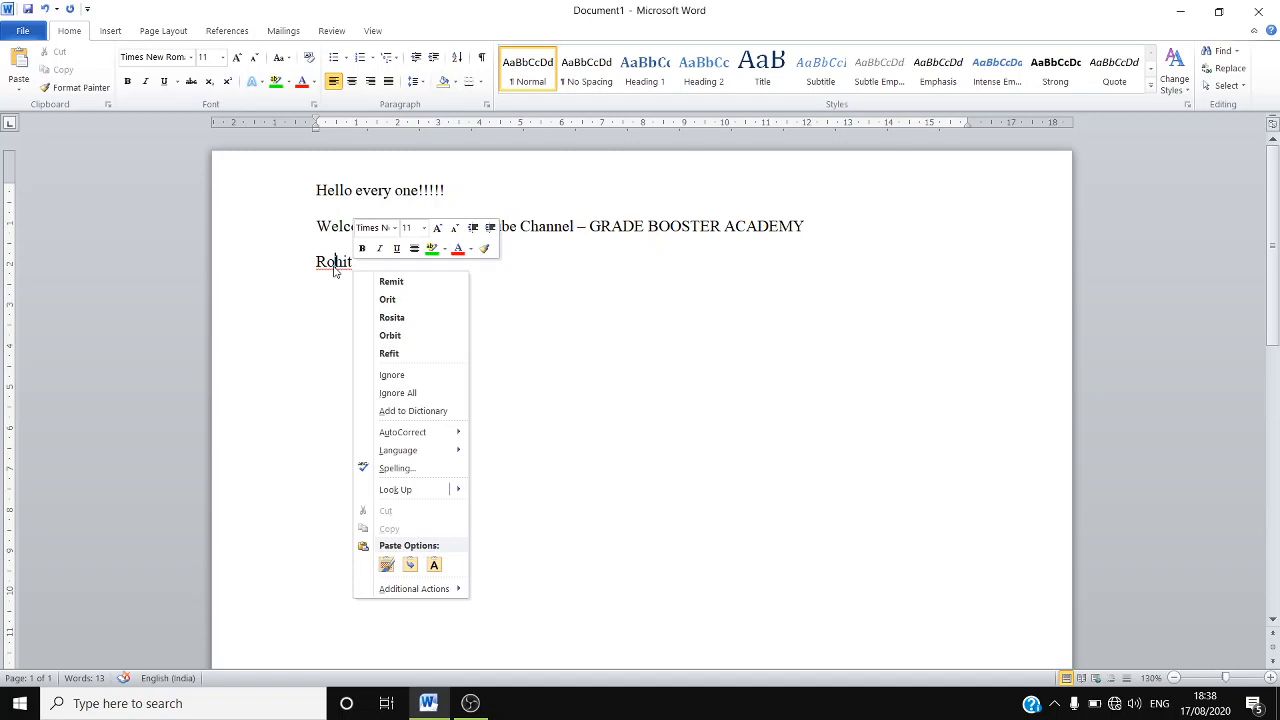
{"action": "left_click", "coordinate": [431, 413]}
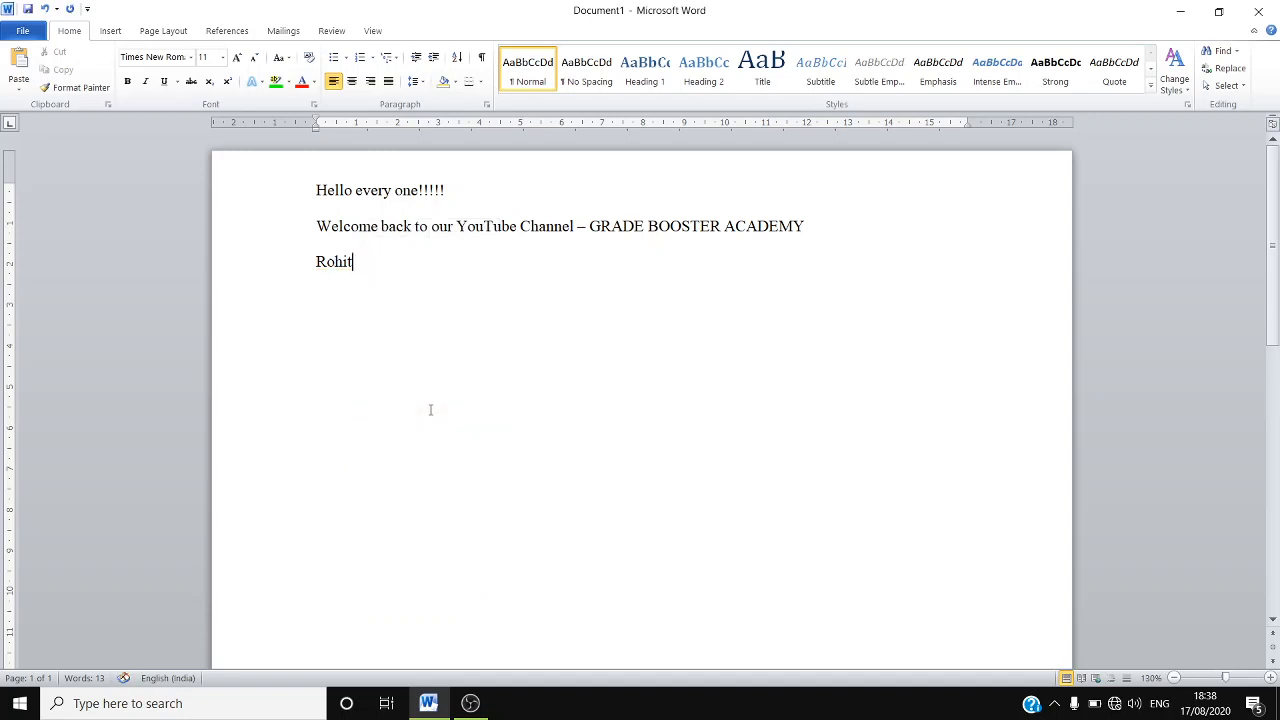
Enter the same first name in lowercase on a new line and delete both name lines.
{"action": "key", "text": "Return"}
{"action": "type", "text": "rohit"}
{"action": "key", "text": "Return"}
{"action": "left_click_drag", "start_coordinate": [371, 314], "coordinate": [325, 262]}
{"action": "key", "text": "BackSpace"}
Highlight the first letters of the greeting and then the whole greeting line.
{"action": "left_click_drag", "start_coordinate": [316, 190], "coordinate": [340, 192]}
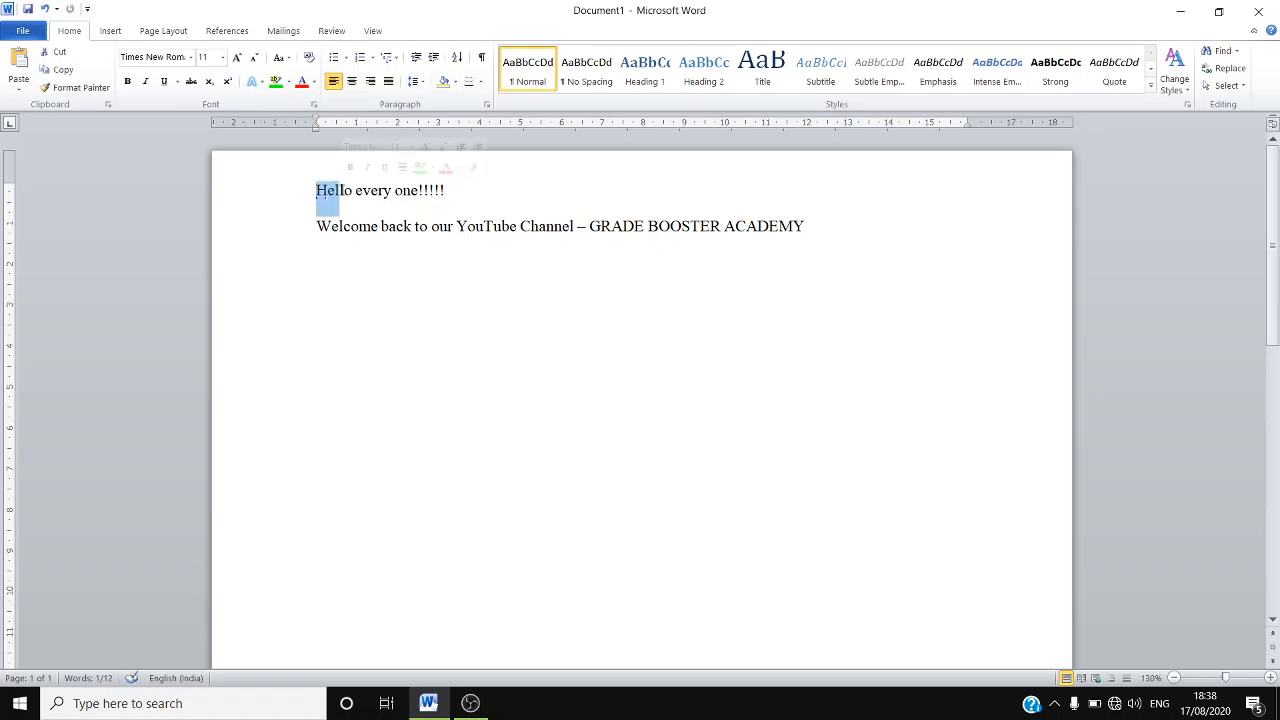
{"action": "left_click", "coordinate": [356, 195]}
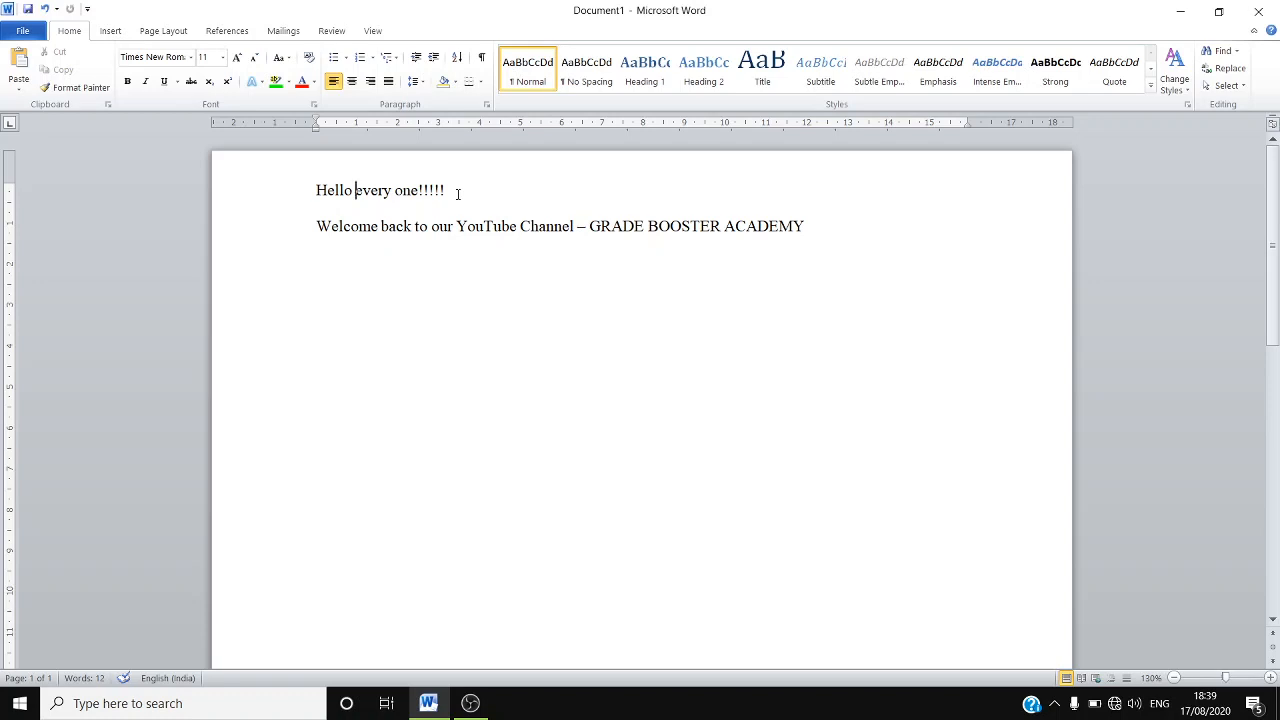
{"action": "left_click_drag", "start_coordinate": [458, 193], "coordinate": [317, 185]}
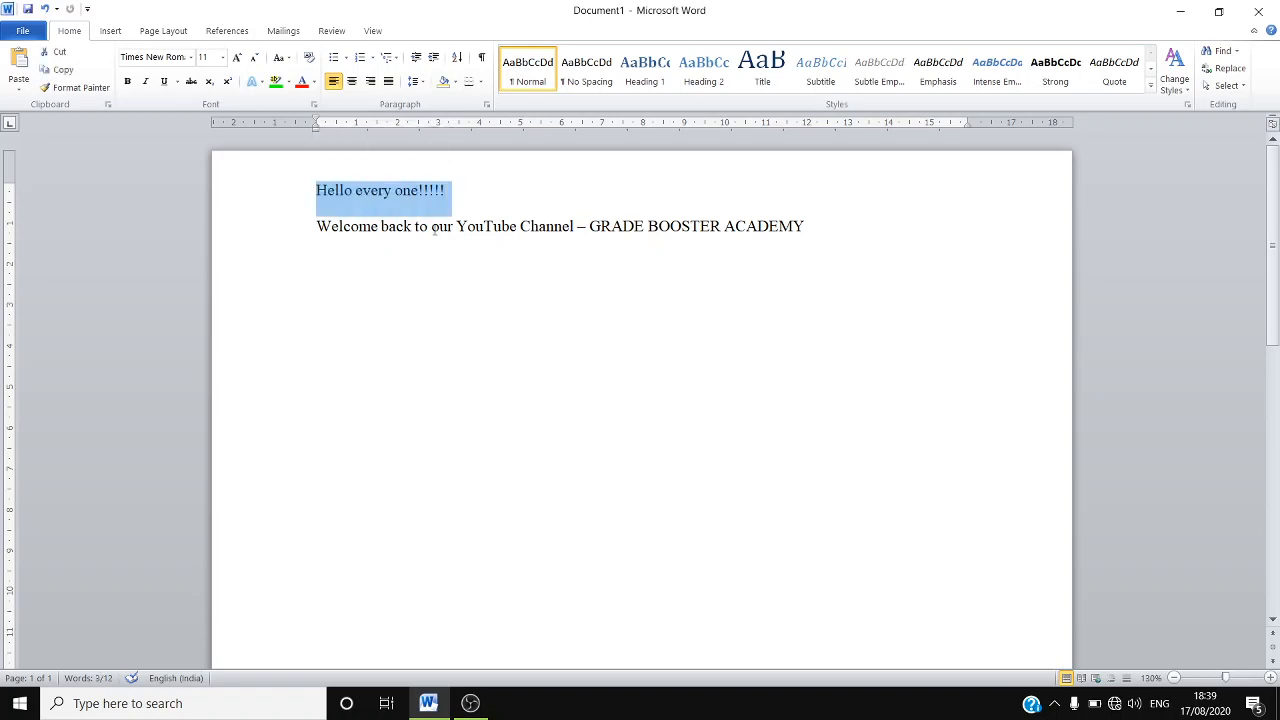
Add an empty line below the welcome sentence and try highlighting the greeting line again.
{"action": "left_click", "coordinate": [808, 226]}
{"action": "key", "text": "Return"}
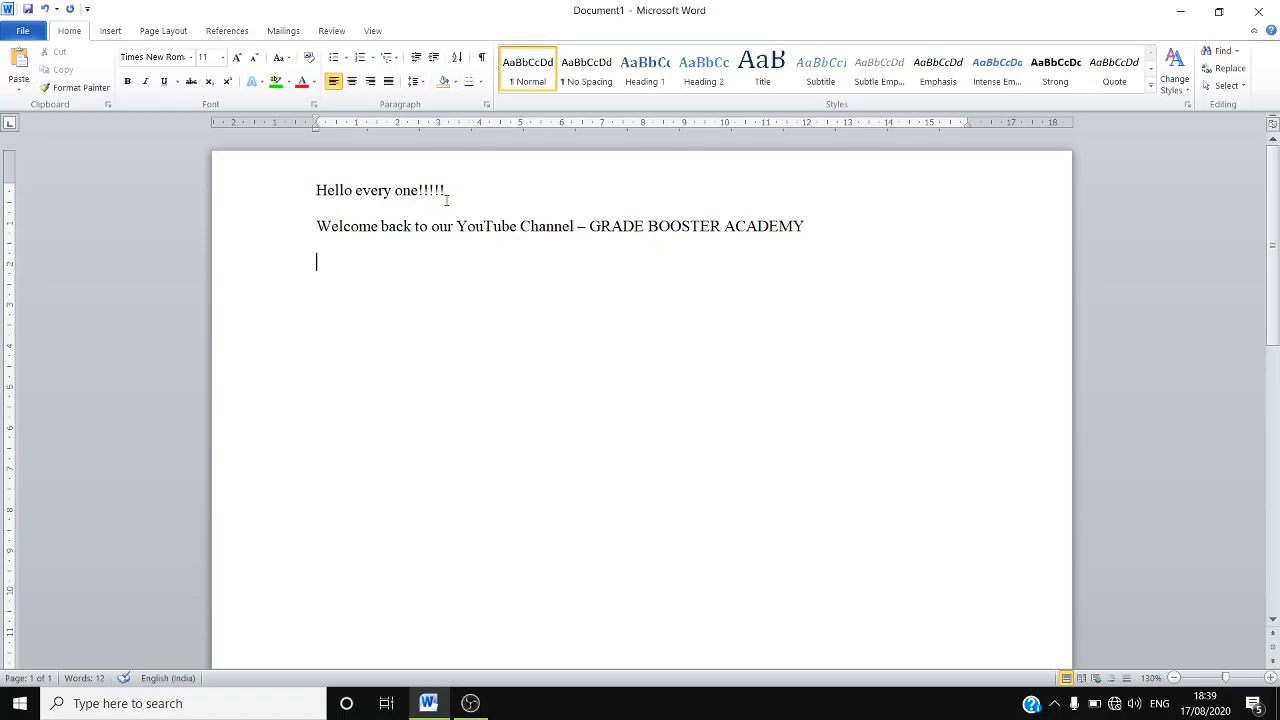
{"action": "left_click_drag", "start_coordinate": [447, 197], "coordinate": [317, 182]}
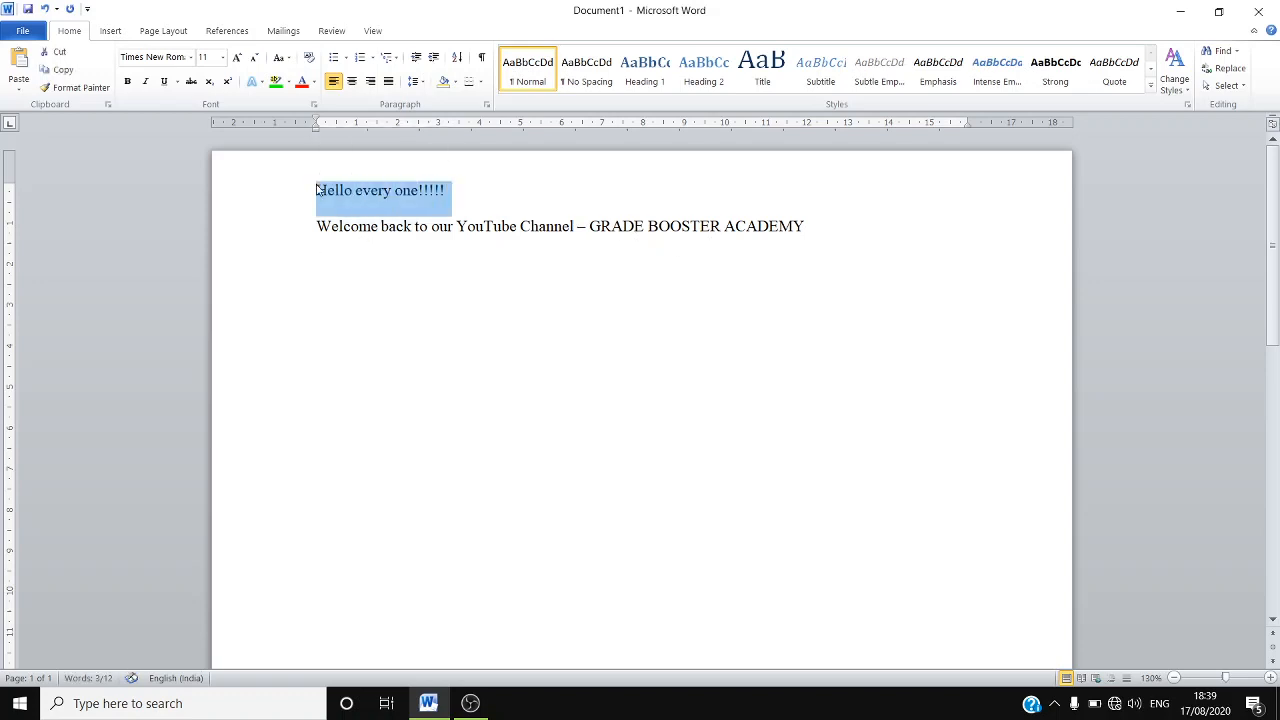
{"action": "left_click", "coordinate": [361, 280]}
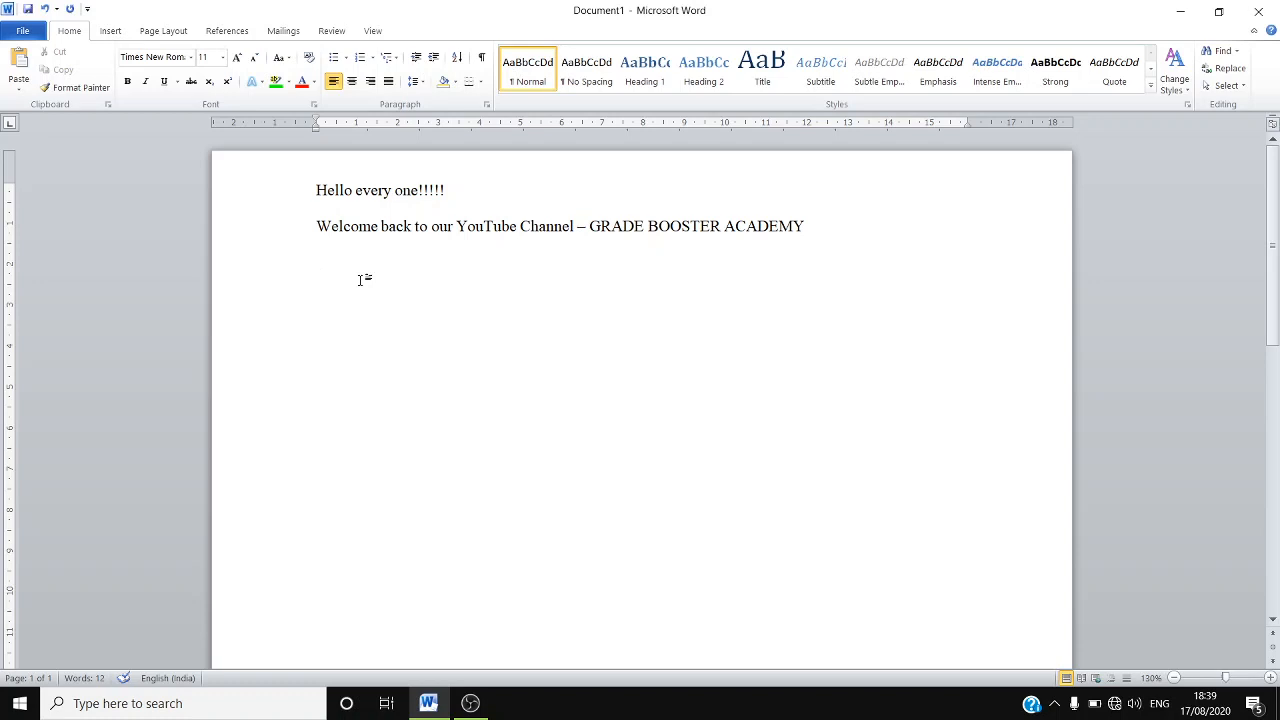
Cut the greeting line "Hello every one!!!!!" and paste it below the welcome sentence, leaving an empty line between them.
{"action": "left_click_drag", "start_coordinate": [486, 191], "coordinate": [308, 193]}
{"action": "left_click_drag", "start_coordinate": [440, 190], "coordinate": [322, 206]}
{"action": "key", "text": "ctrl+c"}
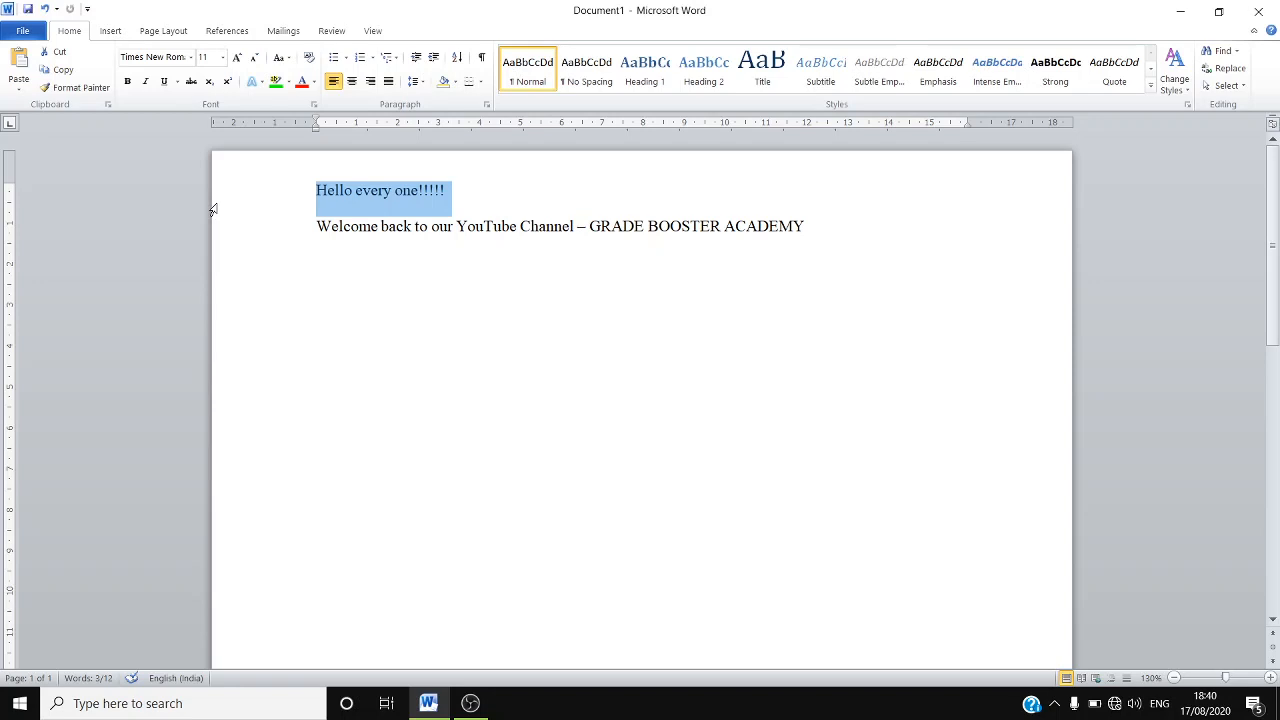
{"action": "left_click", "coordinate": [45, 53]}
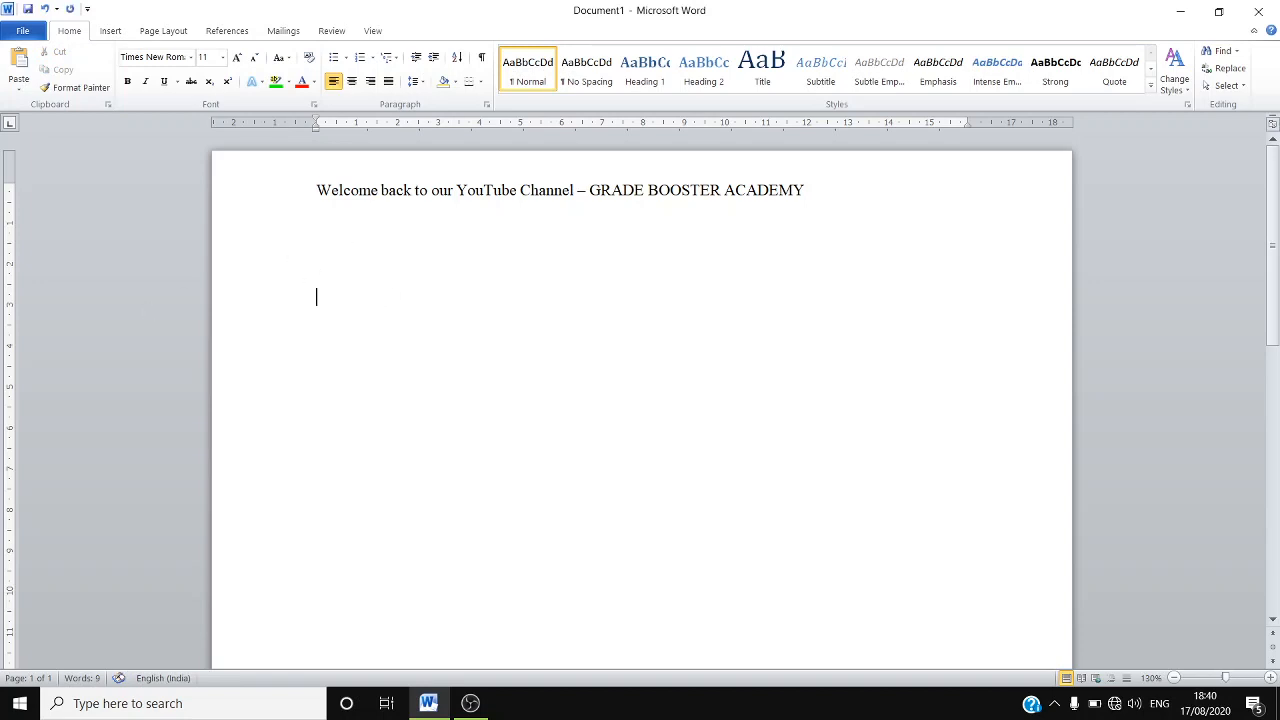
{"action": "key", "text": "Return"}
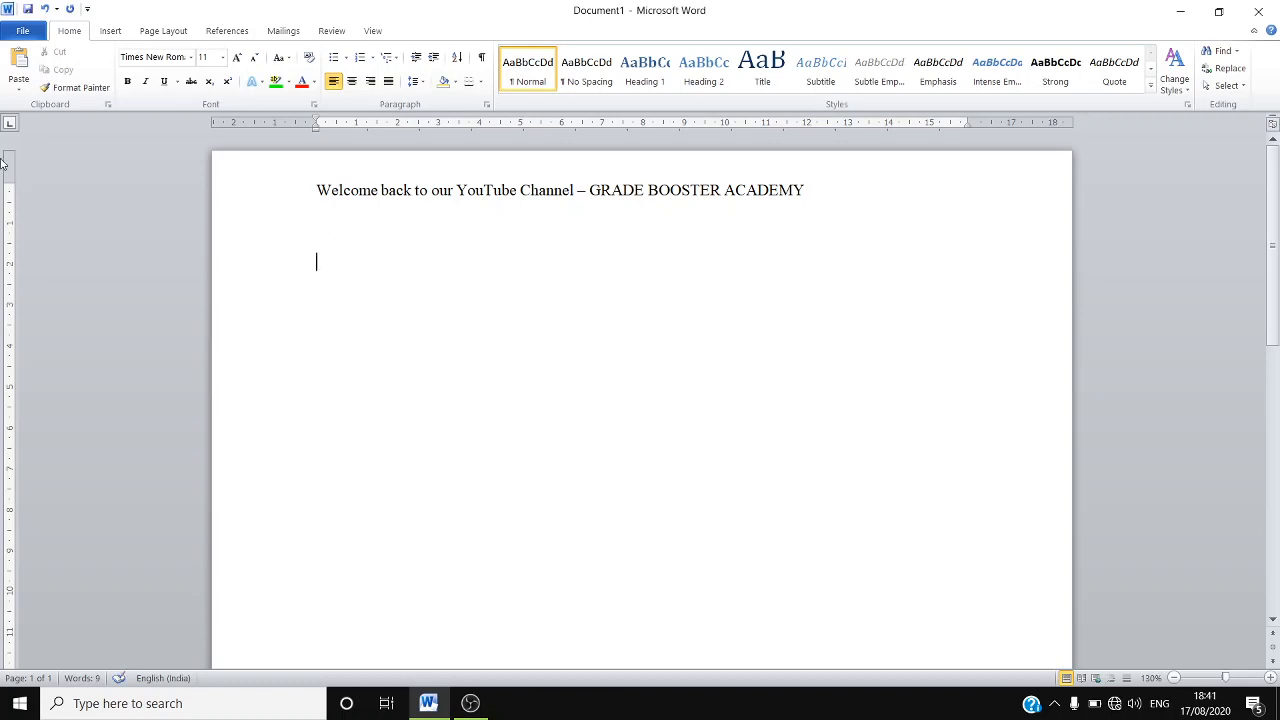
{"action": "left_click", "coordinate": [23, 58]}
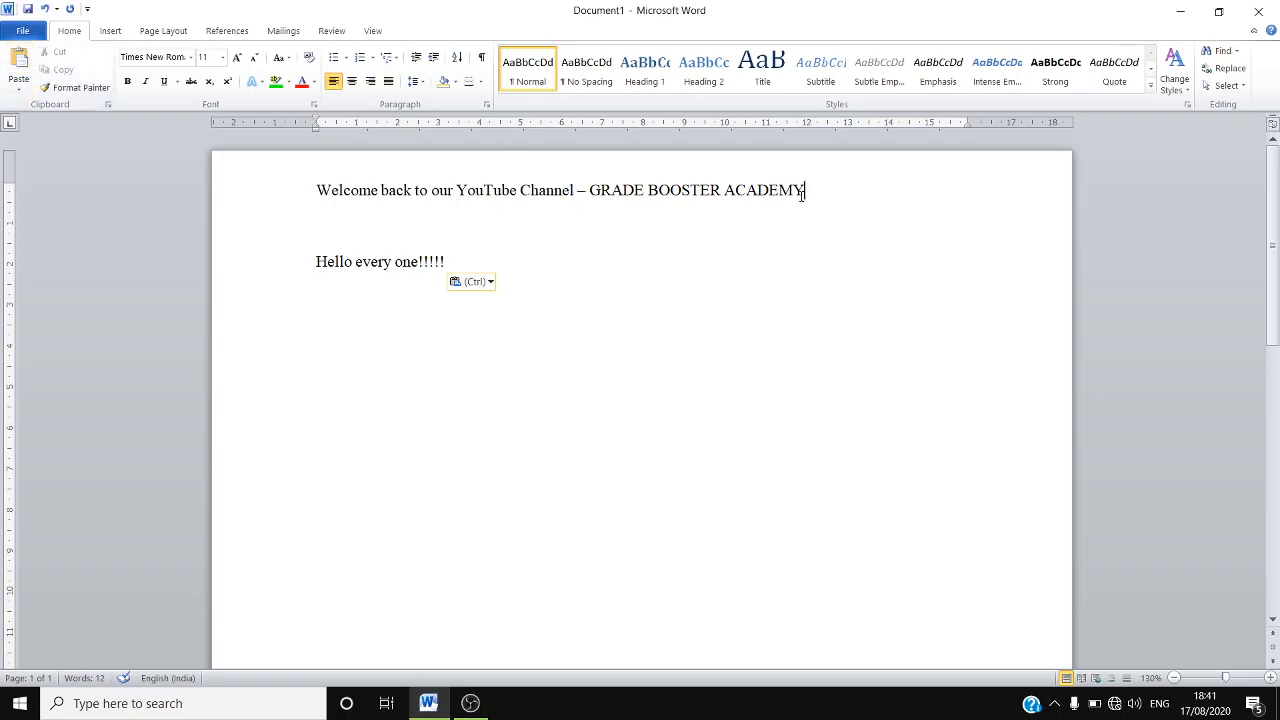
Copy the welcome sentence and paste it four times below the greeting line.
{"action": "left_click_drag", "start_coordinate": [803, 193], "coordinate": [325, 183]}
{"action": "key", "text": "ctrl+c"}
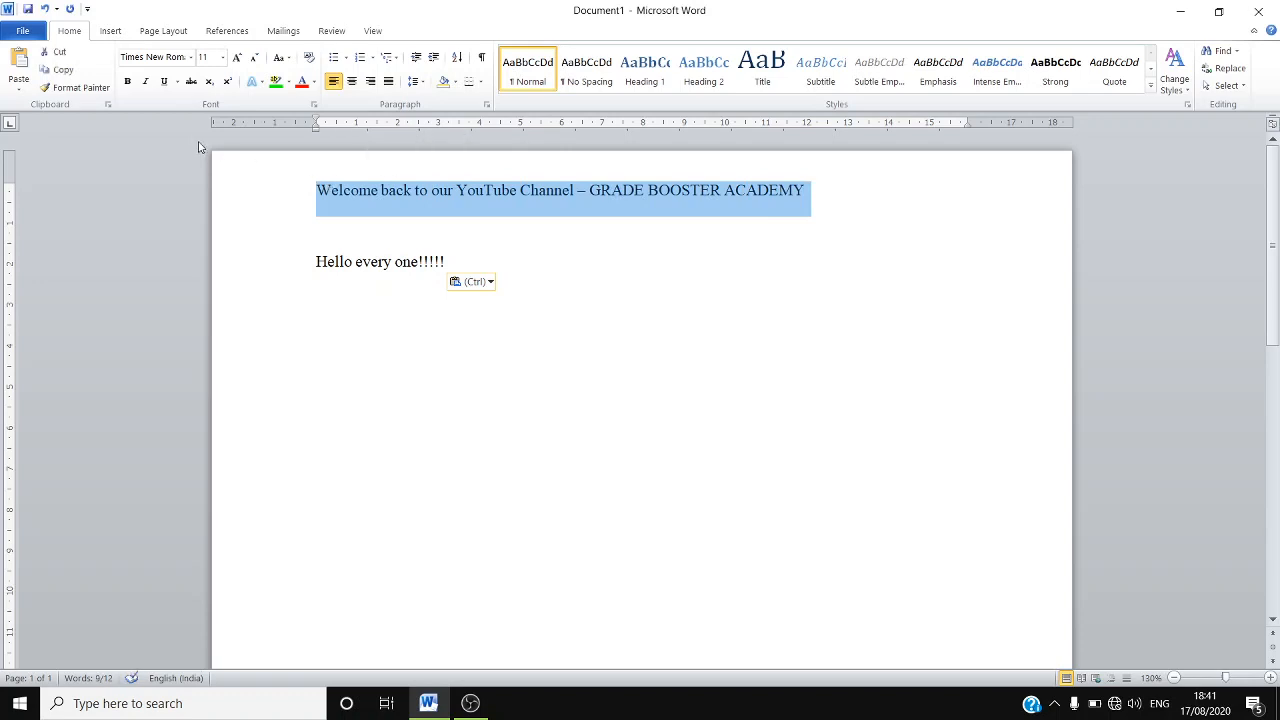
{"action": "left_click", "coordinate": [63, 72]}
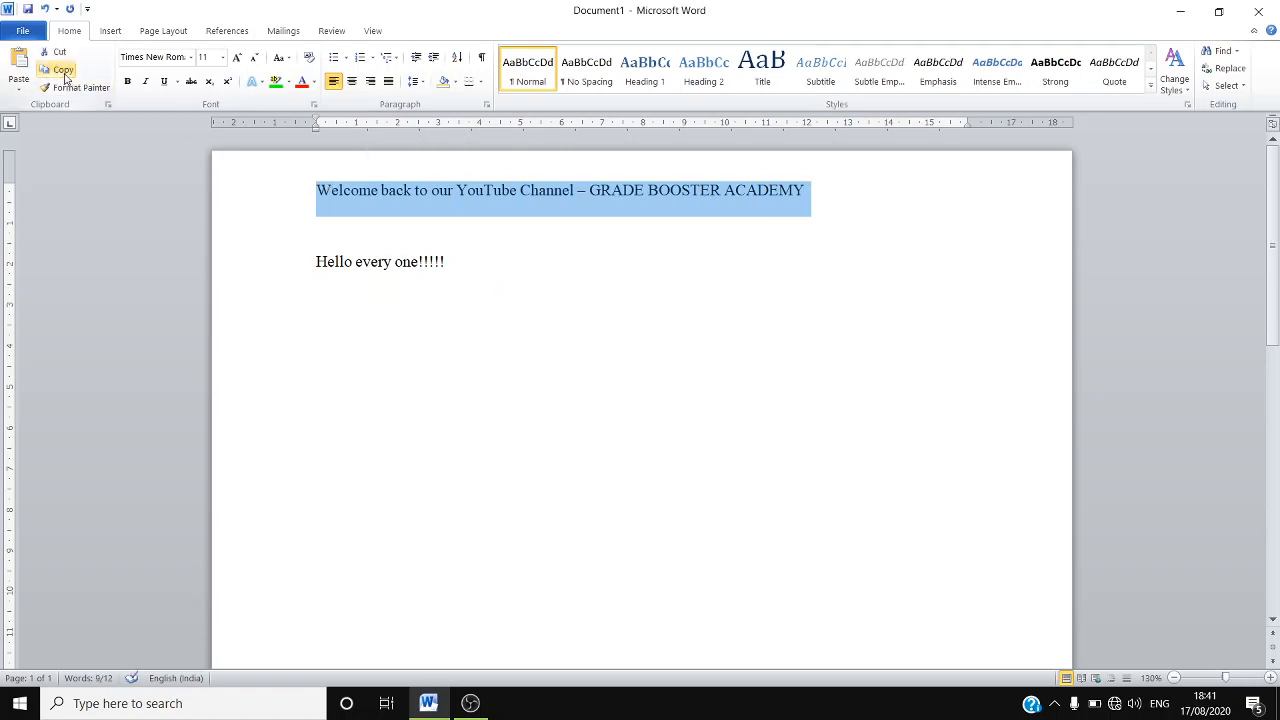
{"action": "left_click", "coordinate": [418, 350]}
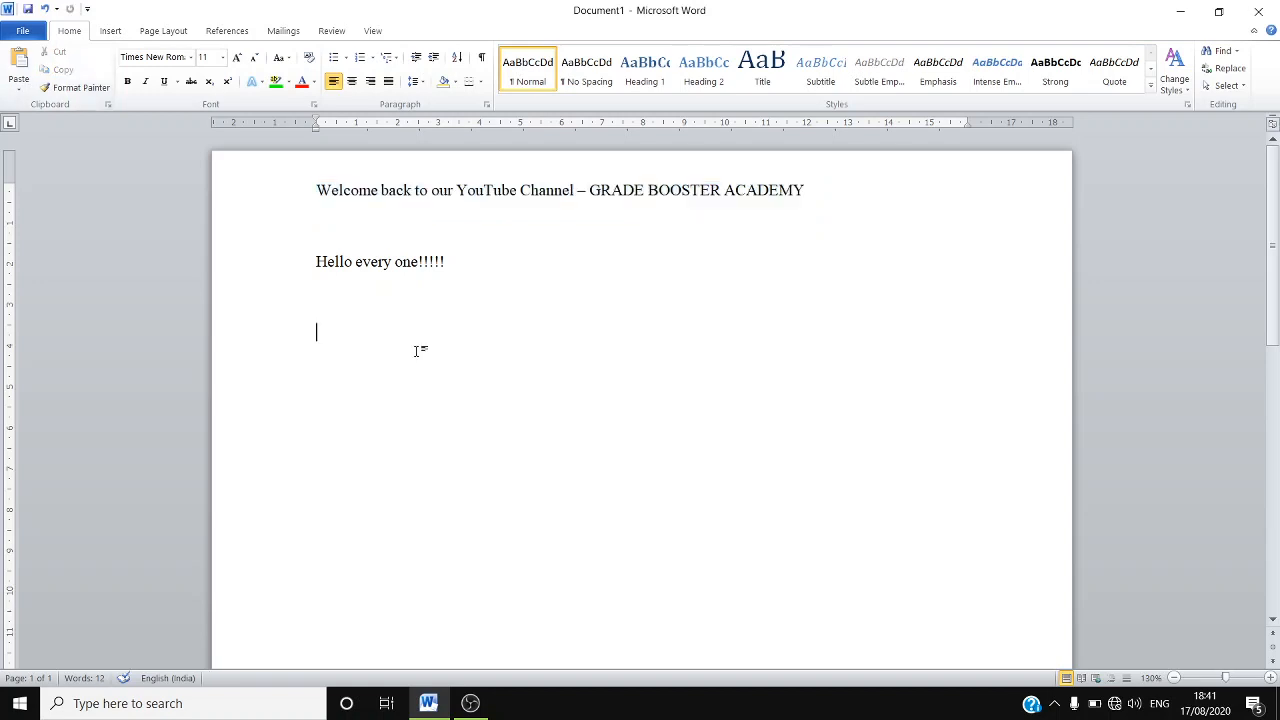
{"action": "key", "text": "ctrl+v"}
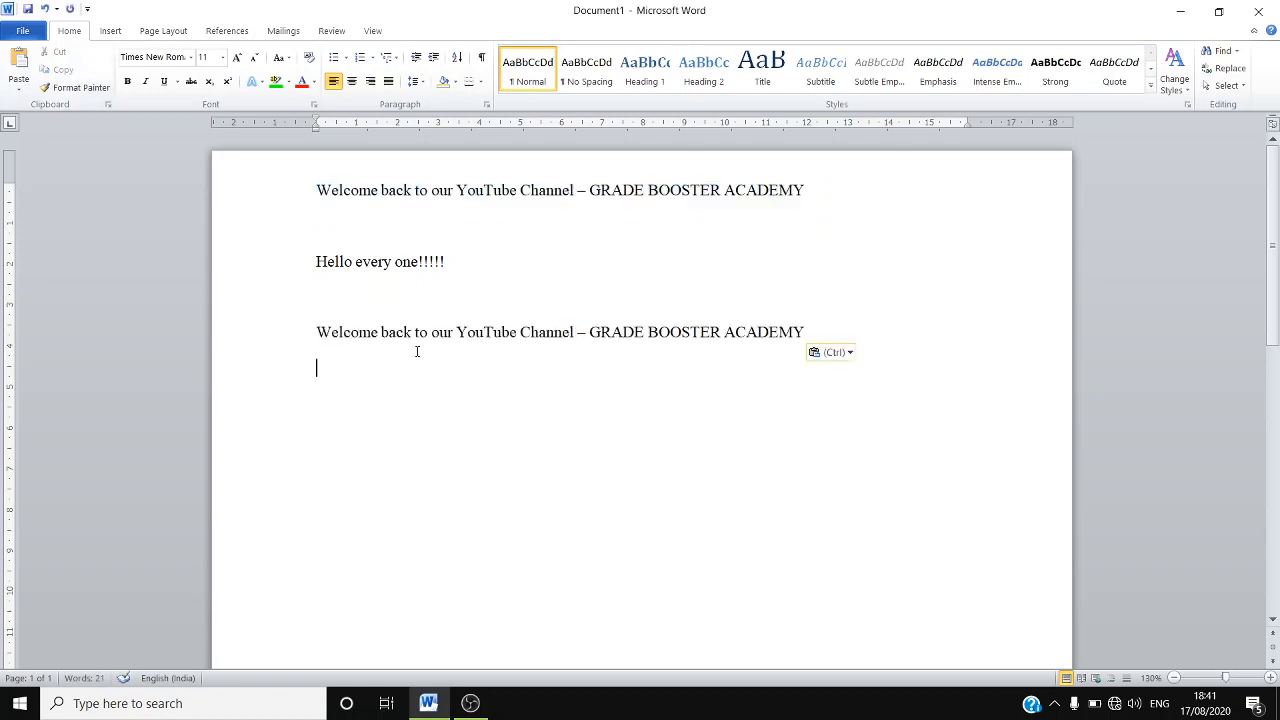
{"action": "key", "text": "ctrl+v"}
{"action": "key", "text": "ctrl+v"}
{"action": "key", "text": "ctrl+v"}
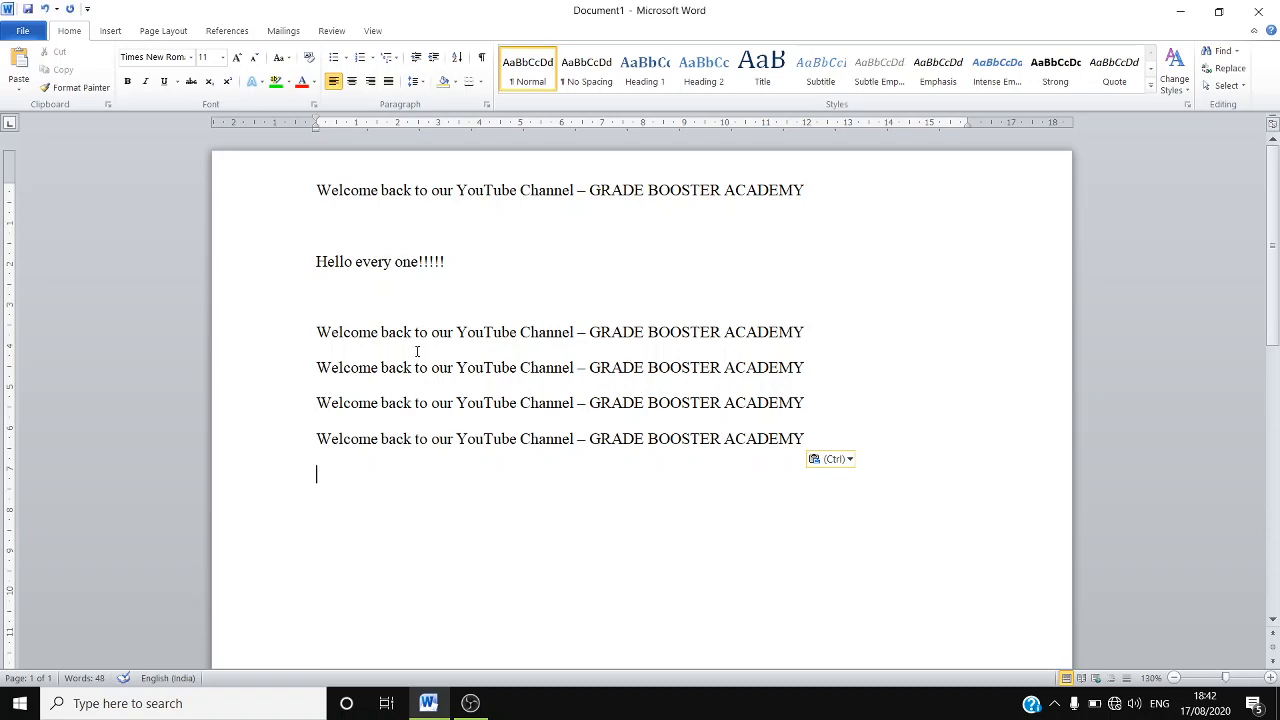
Add an empty line after the last pasted welcome sentence.
{"action": "left_click_drag", "start_coordinate": [812, 346], "coordinate": [358, 370]}
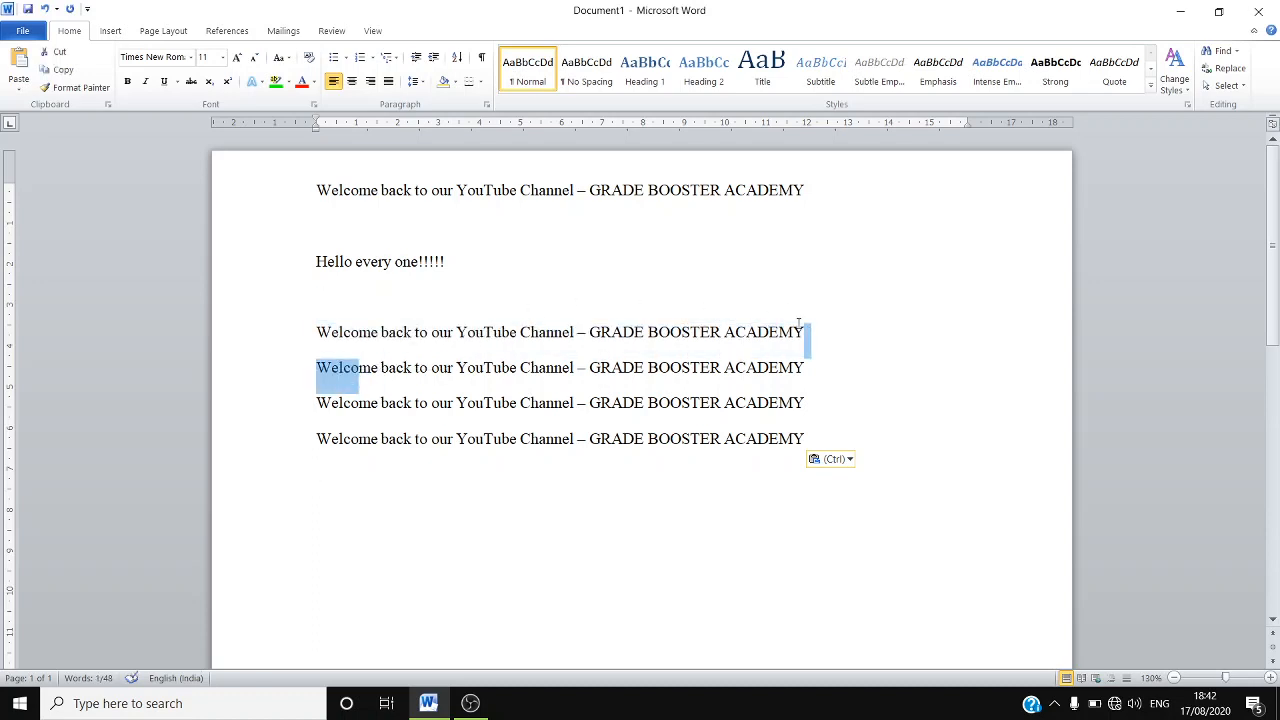
{"action": "left_click", "coordinate": [896, 430]}
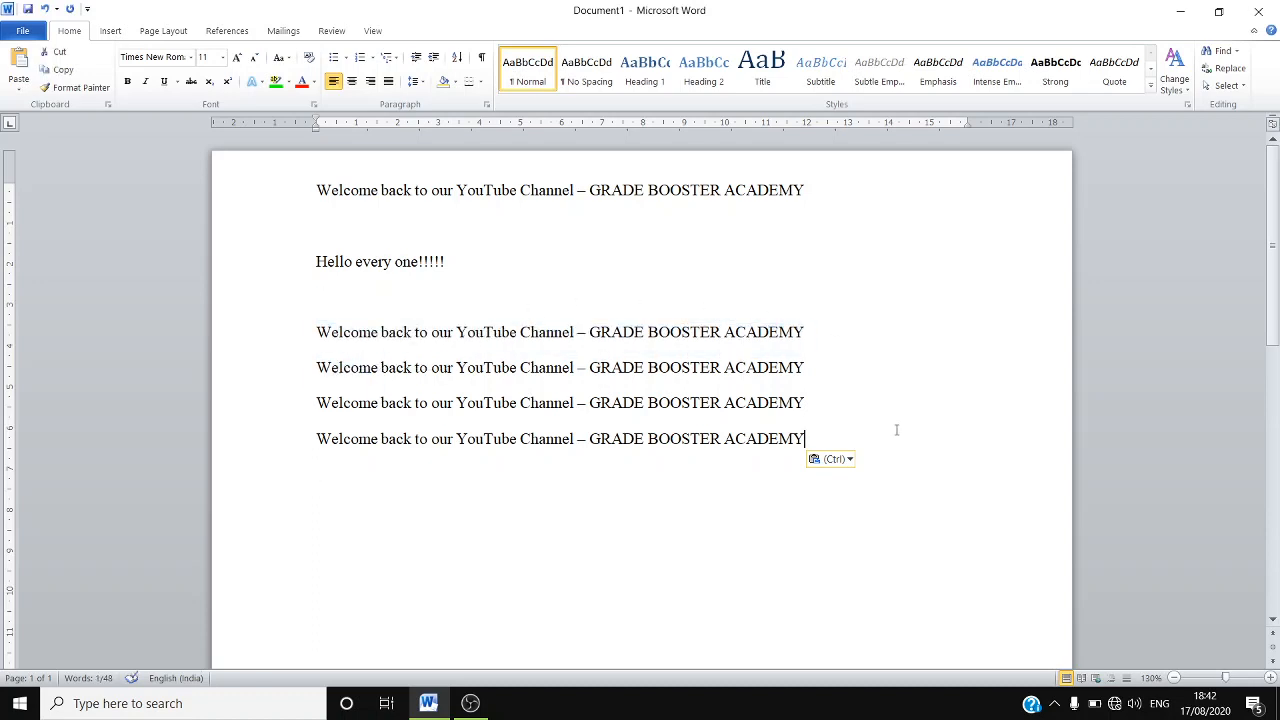
{"action": "key", "text": "Return"}
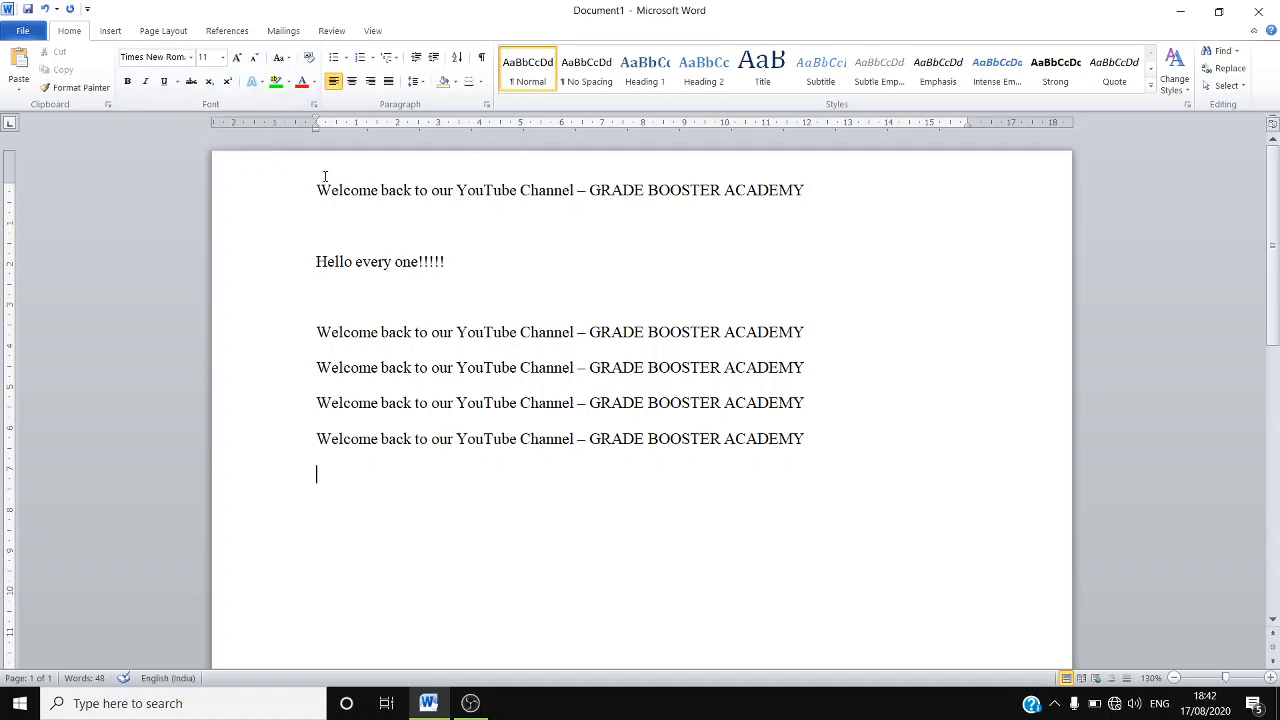
Set the font of the first welcome sentence to Colonna MT after previewing other fonts on it.
{"action": "left_click_drag", "start_coordinate": [323, 180], "coordinate": [808, 166]}
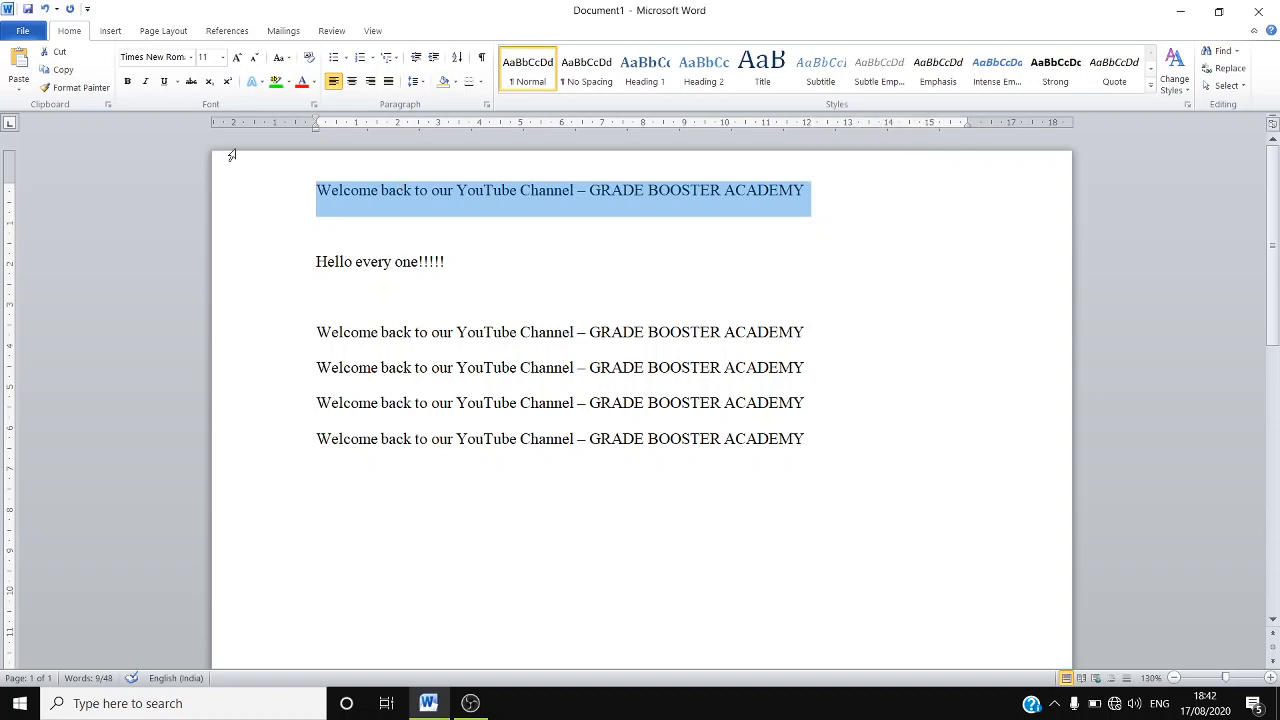
{"action": "left_click", "coordinate": [172, 60]}
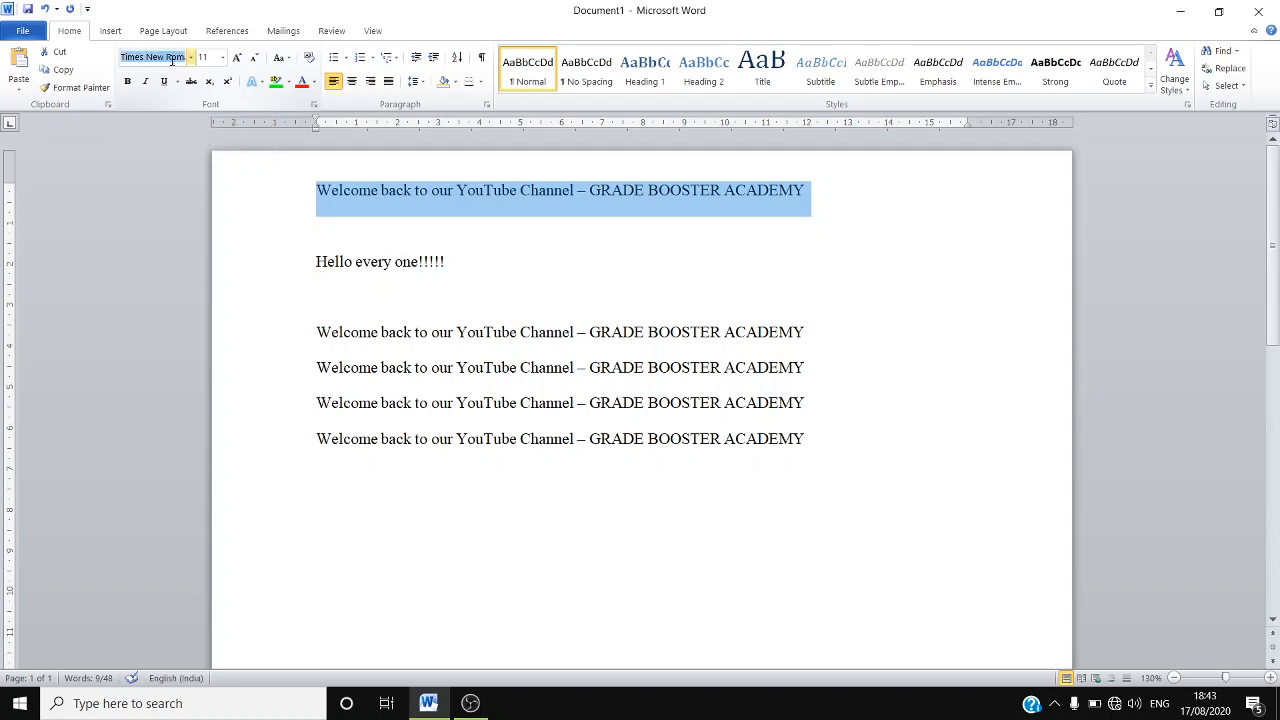
{"action": "key", "text": "alt+Down"}
{"action": "key", "text": "Down"}
{"action": "key", "text": "Down"}
{"action": "key", "text": "Down"}
{"action": "key", "text": "Down"}
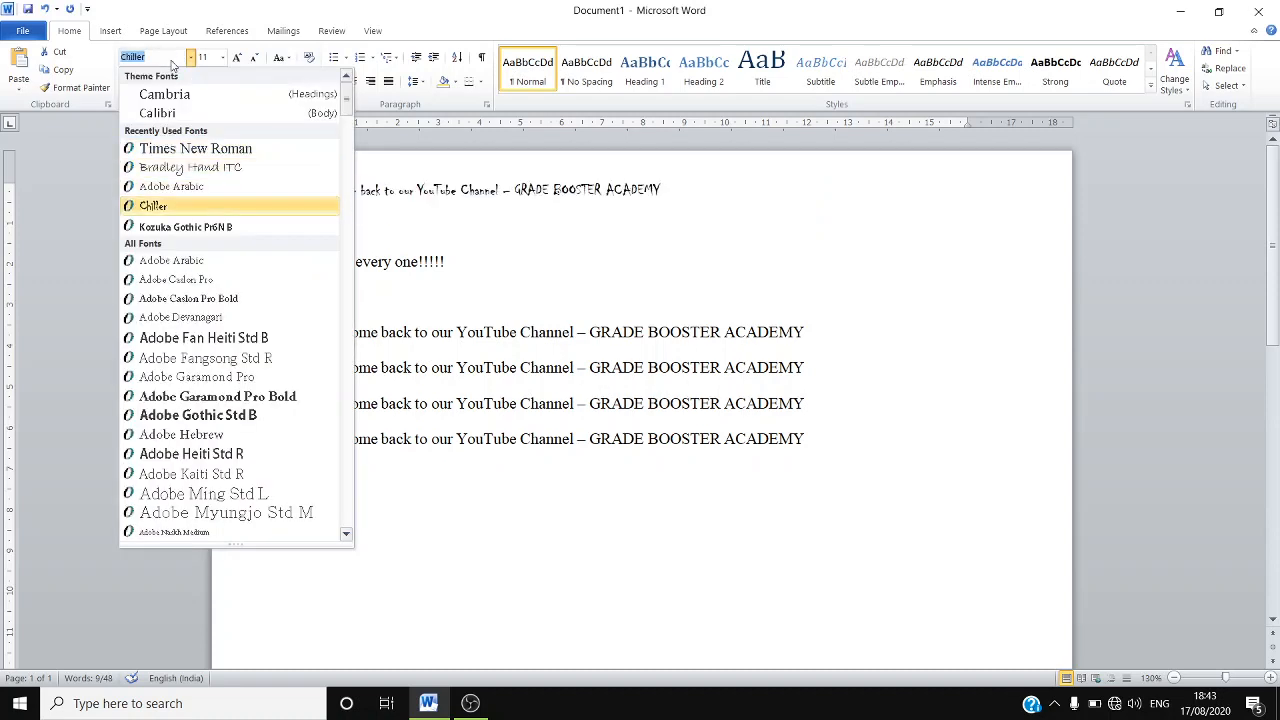
{"action": "key", "text": "Down"}
{"action": "key", "text": "Down"}
{"action": "key", "text": "Down"}
{"action": "key", "text": "Down"}
{"action": "key", "text": "Down"}
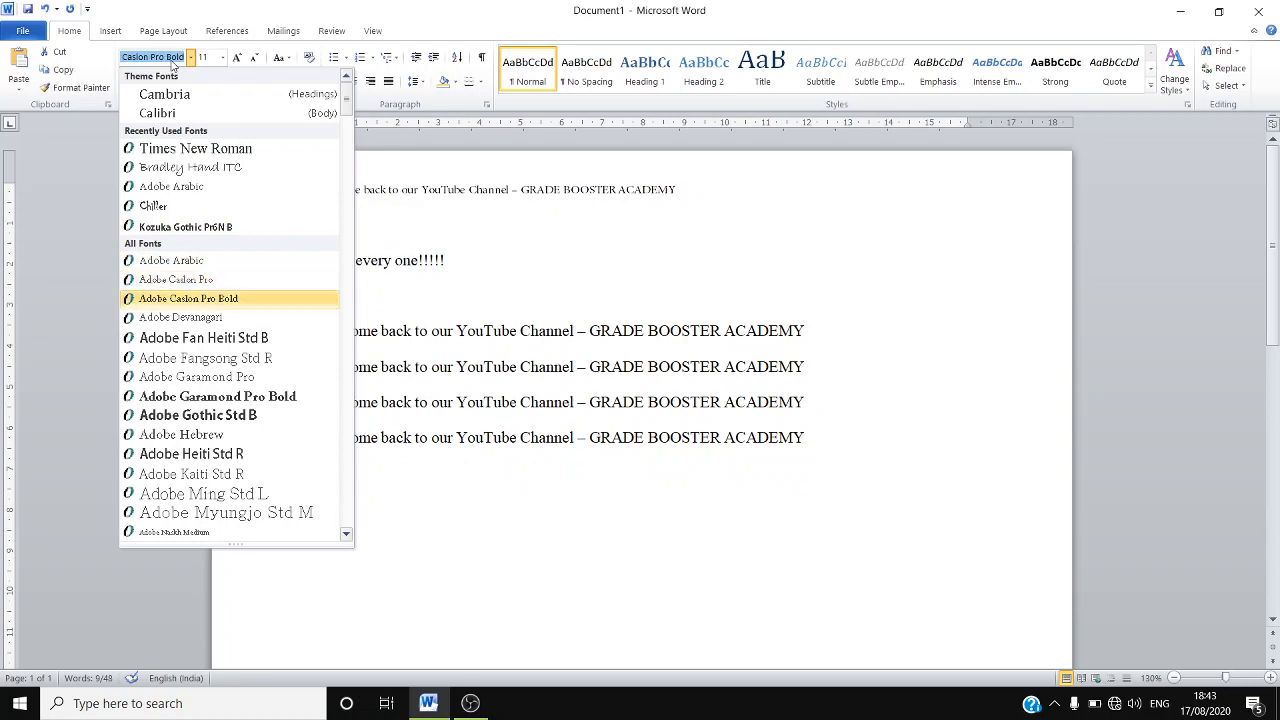
{"action": "key", "text": "Down"}
{"action": "key", "text": "Down"}
{"action": "key", "text": "Down"}
{"action": "key", "text": "Down"}
{"action": "key", "text": "Down"}
{"action": "key", "text": "Down"}
{"action": "key", "text": "Down"}
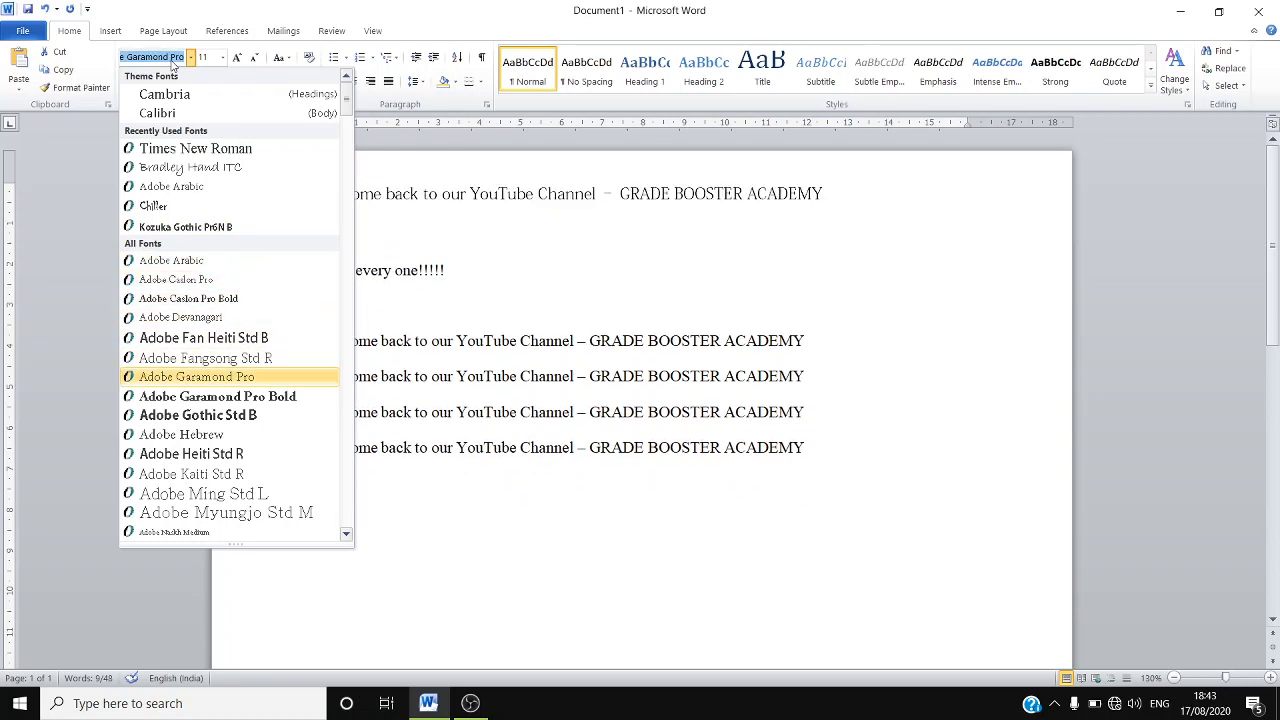
{"action": "key", "text": "Down"}
{"action": "key", "text": "Down"}
{"action": "key", "text": "Down"}
{"action": "key", "text": "Down"}
{"action": "key", "text": "Down"}
{"action": "key", "text": "Down"}
{"action": "key", "text": "Down"}
{"action": "key", "text": "Down"}
{"action": "key", "text": "Down"}
{"action": "key", "text": "Down"}
{"action": "key", "text": "Down"}
{"action": "key", "text": "Down"}
{"action": "key", "text": "Down"}
{"action": "key", "text": "Down"}
{"action": "key", "text": "Down"}
{"action": "key", "text": "Down"}
{"action": "key", "text": "Down"}
{"action": "key", "text": "Down"}
{"action": "key", "text": "Down"}
{"action": "key", "text": "Down"}
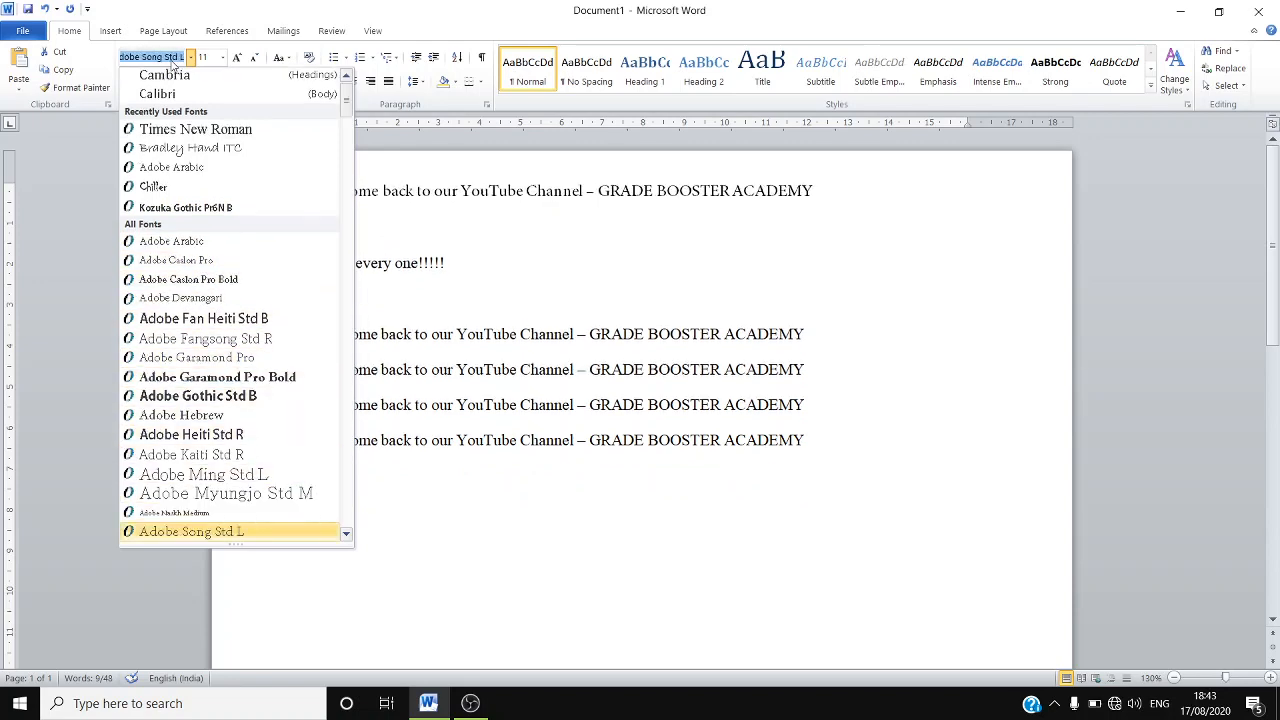
{"action": "key", "text": "Down"}
{"action": "key", "text": "Down"}
{"action": "key", "text": "Down"}
{"action": "key", "text": "Down"}
{"action": "key", "text": "Down"}
{"action": "key", "text": "Down"}
{"action": "key", "text": "Down"}
{"action": "key", "text": "Down"}
{"action": "key", "text": "Down"}
{"action": "key", "text": "Down"}
{"action": "key", "text": "Down"}
{"action": "key", "text": "Down"}
{"action": "key", "text": "Down"}
{"action": "key", "text": "Down"}
{"action": "key", "text": "Down"}
{"action": "key", "text": "Down"}
{"action": "key", "text": "Down"}
{"action": "key", "text": "Down"}
{"action": "key", "text": "Down"}
{"action": "key", "text": "Down"}
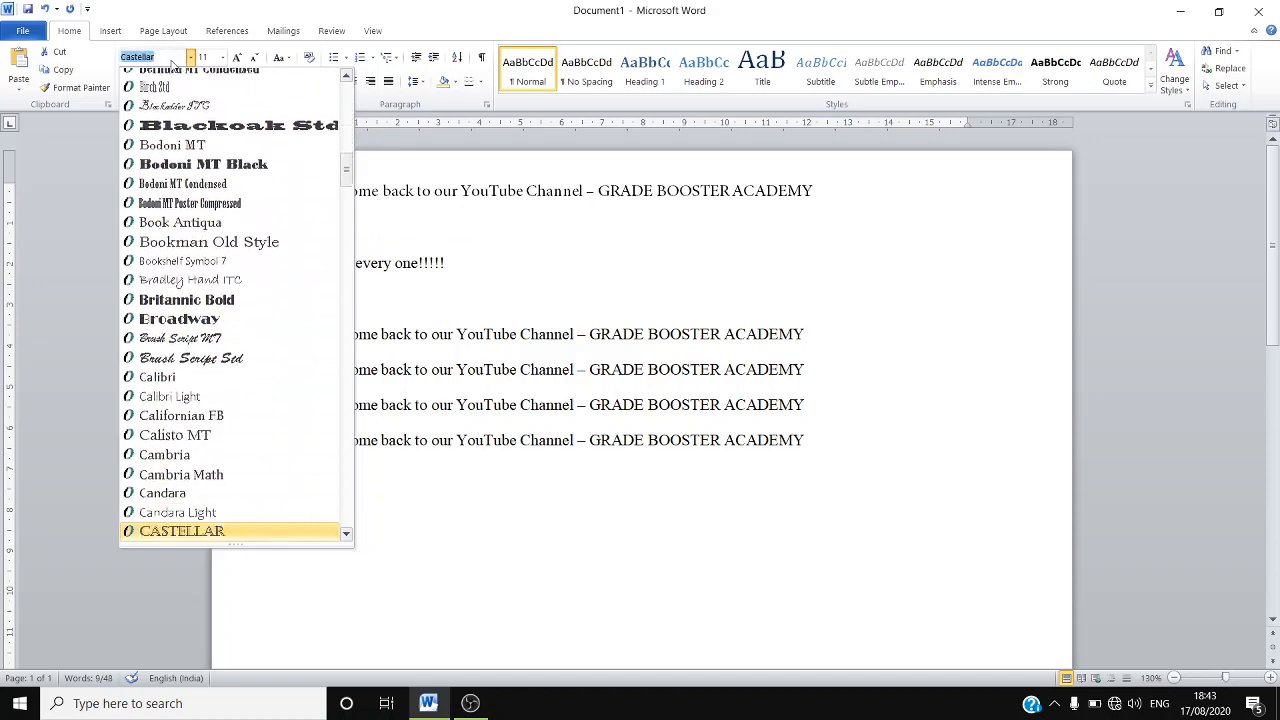
{"action": "key", "text": "Up"}
{"action": "key", "text": "Up"}
{"action": "key", "text": "Up"}
{"action": "key", "text": "Up"}
{"action": "key", "text": "Up"}
{"action": "key", "text": "Up"}
{"action": "key", "text": "Up"}
{"action": "key", "text": "Up"}
{"action": "key", "text": "Up"}
{"action": "key", "text": "Up"}
{"action": "key", "text": "Up"}
{"action": "key", "text": "Up"}
{"action": "key", "text": "Up"}
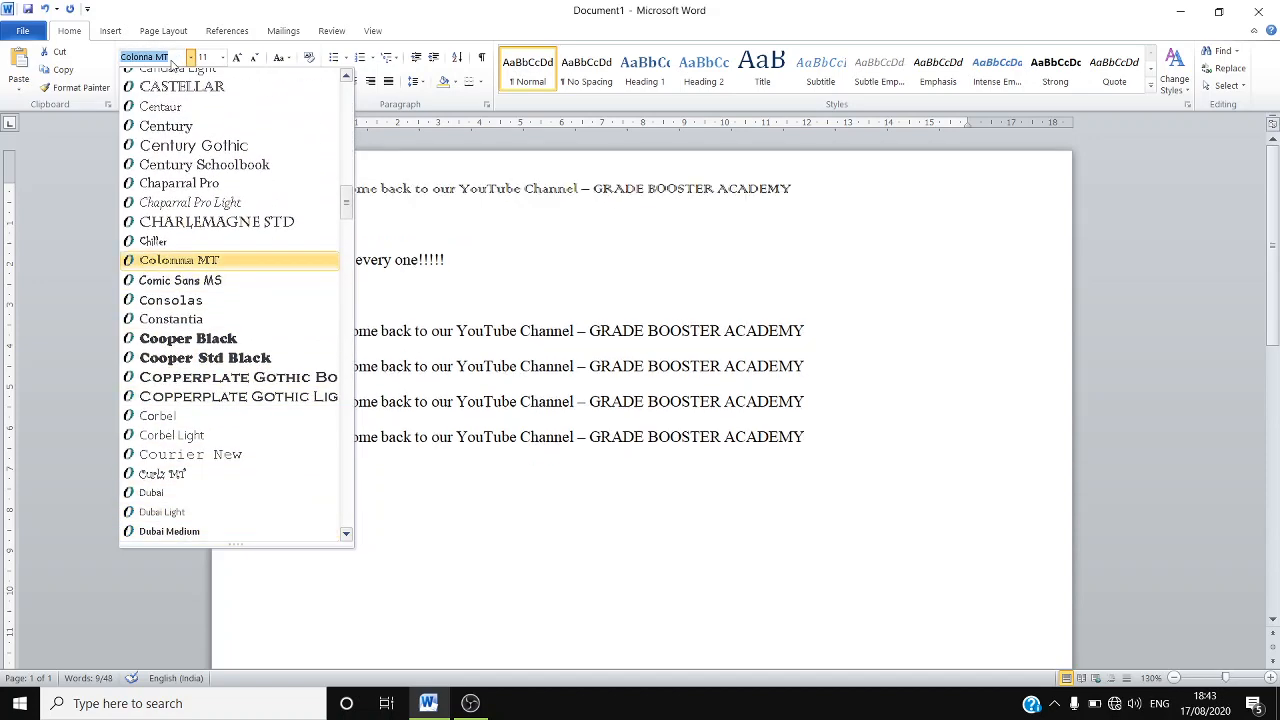
{"action": "key", "text": "Return"}
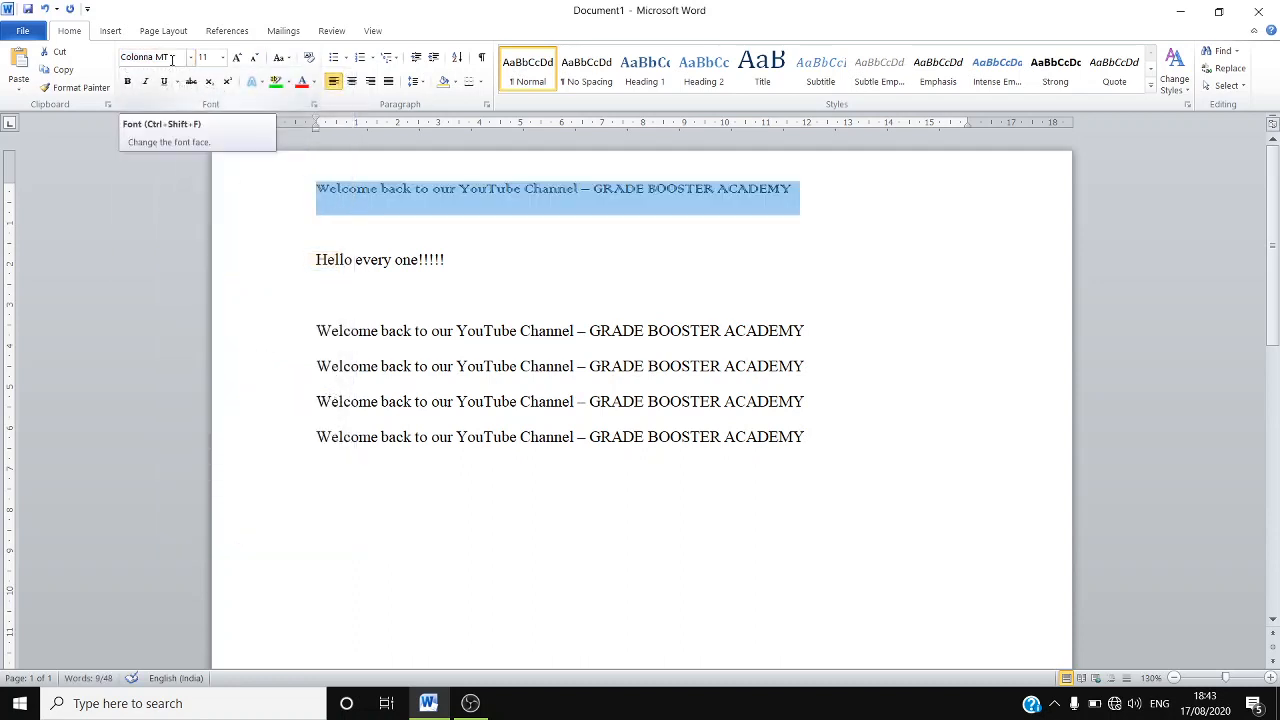
Set the font of the first welcome sentence to Chaparral Pro Light after previewing other fonts on it.
{"action": "left_click", "coordinate": [1270, 678]}
{"action": "left_click", "coordinate": [1270, 678]}
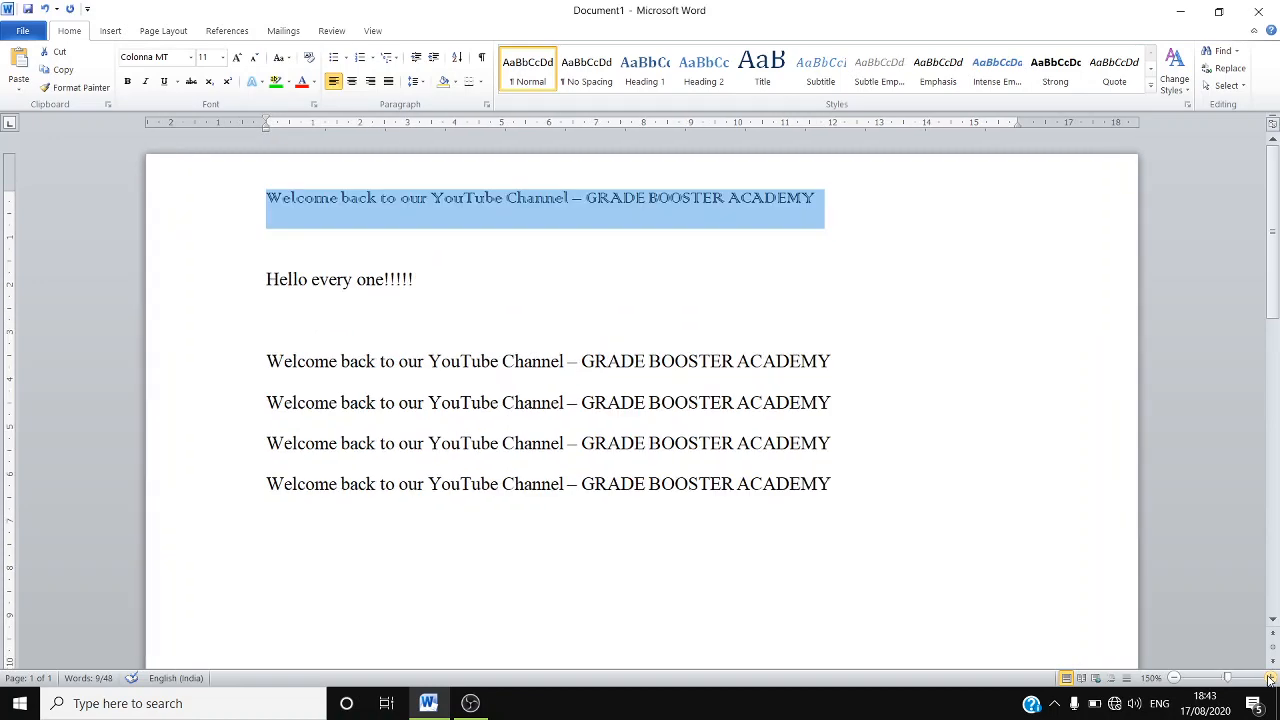
{"action": "left_click", "coordinate": [1270, 678]}
{"action": "left_click", "coordinate": [1270, 678]}
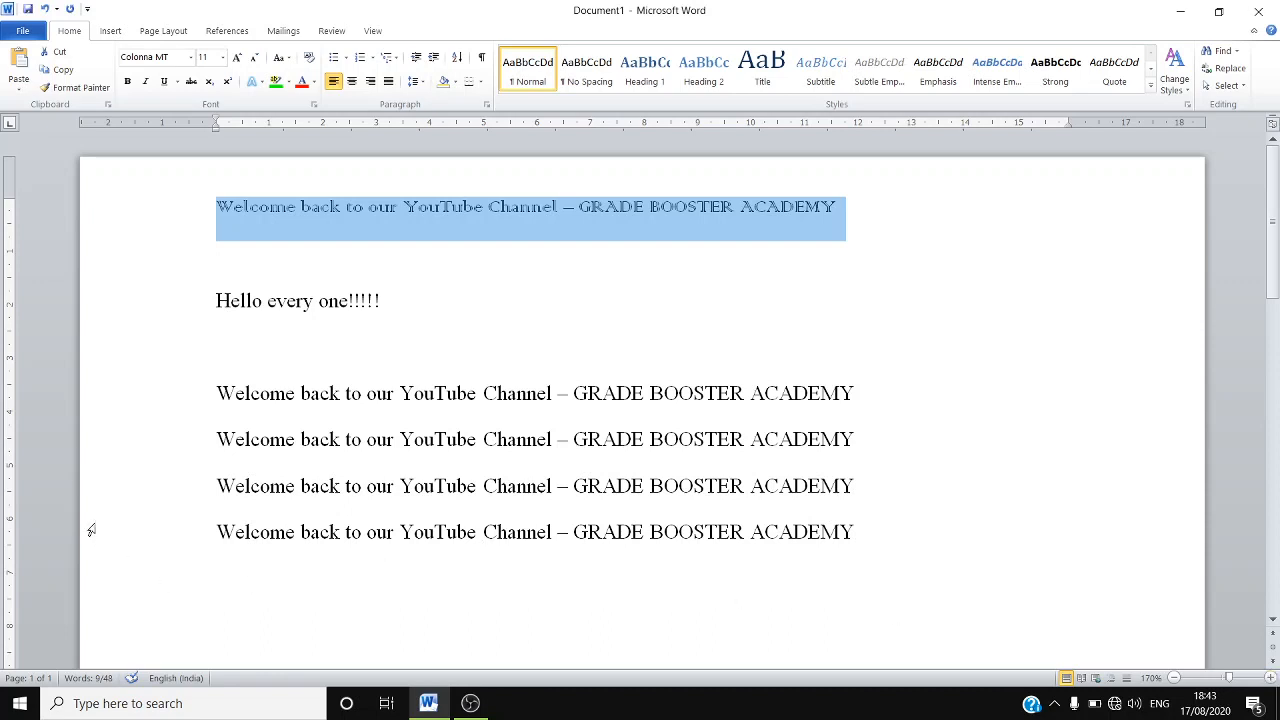
{"action": "left_click", "coordinate": [174, 57]}
{"action": "key", "text": "Down"}
{"action": "key", "text": "Down"}
{"action": "key", "text": "Down"}
{"action": "key", "text": "Down"}
{"action": "key", "text": "Down"}
{"action": "key", "text": "Down"}
{"action": "key", "text": "Down"}
{"action": "key", "text": "Down"}
{"action": "key", "text": "Down"}
{"action": "key", "text": "Down"}
{"action": "key", "text": "Down"}
{"action": "key", "text": "Down"}
{"action": "key", "text": "Down"}
{"action": "key", "text": "Down"}
{"action": "key", "text": "Down"}
{"action": "key", "text": "Down"}
{"action": "key", "text": "Down"}
{"action": "key", "text": "Down"}
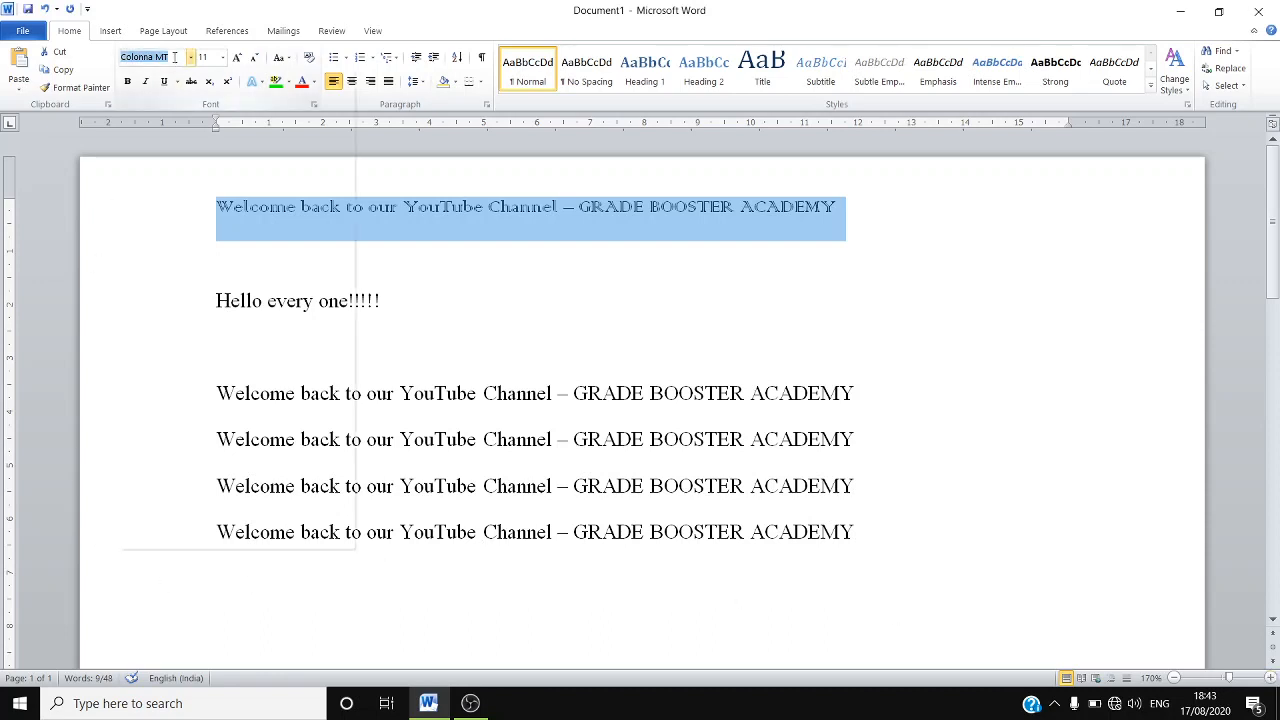
{"action": "key", "text": "Down"}
{"action": "key", "text": "Down"}
{"action": "key", "text": "Down"}
{"action": "key", "text": "Down"}
{"action": "key", "text": "Down"}
{"action": "key", "text": "Down"}
{"action": "key", "text": "Down"}
{"action": "key", "text": "Down"}
{"action": "key", "text": "Down"}
{"action": "key", "text": "Down"}
{"action": "key", "text": "Down"}
{"action": "key", "text": "Down"}
{"action": "key", "text": "Down"}
{"action": "key", "text": "Down"}
{"action": "key", "text": "Down"}
{"action": "key", "text": "Down"}
{"action": "key", "text": "Down"}
{"action": "key", "text": "Down"}
{"action": "key", "text": "Down"}
{"action": "key", "text": "Down"}
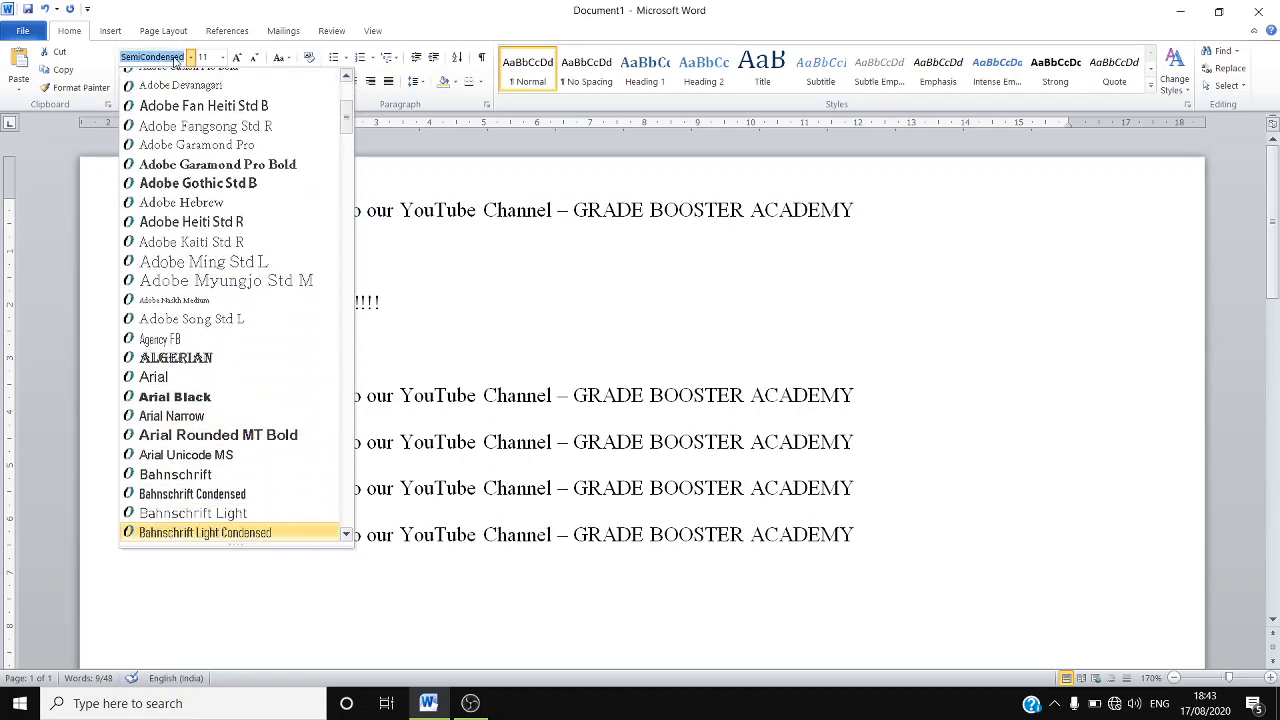
{"action": "key", "text": "Up"}
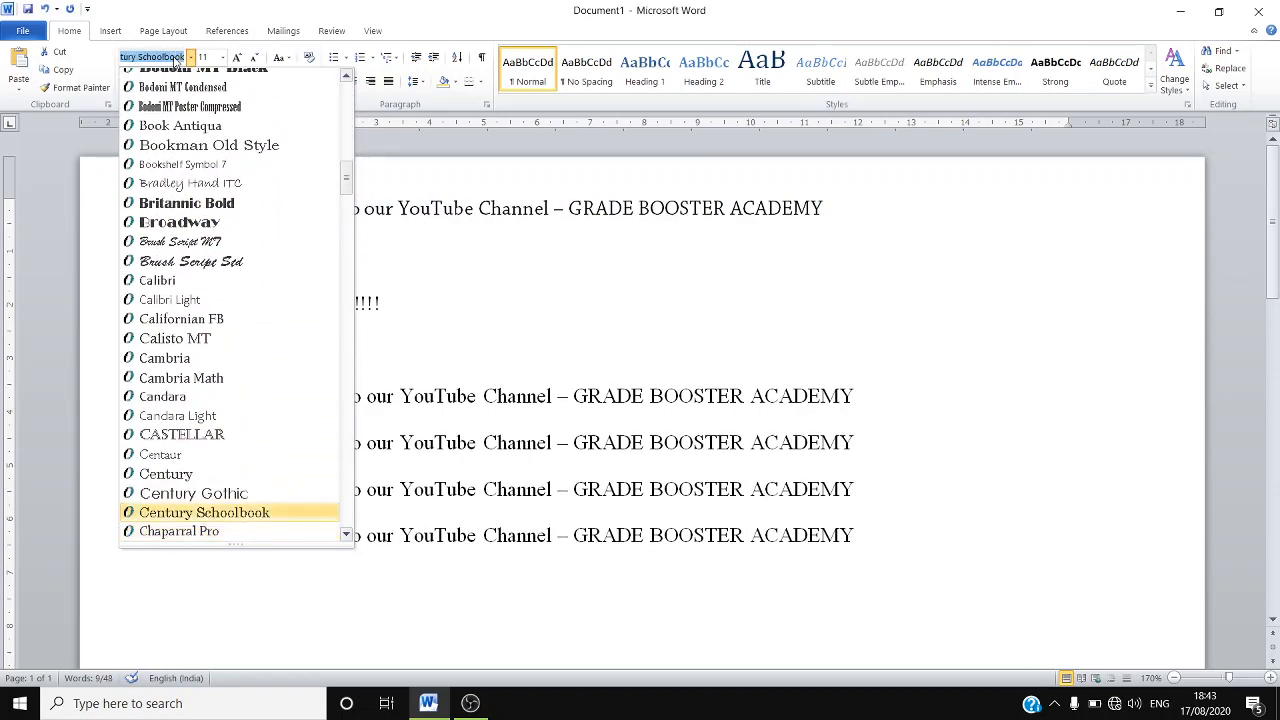
{"action": "key", "text": "Down"}
{"action": "key", "text": "Down"}
{"action": "key", "text": "Down"}
{"action": "key", "text": "Up"}
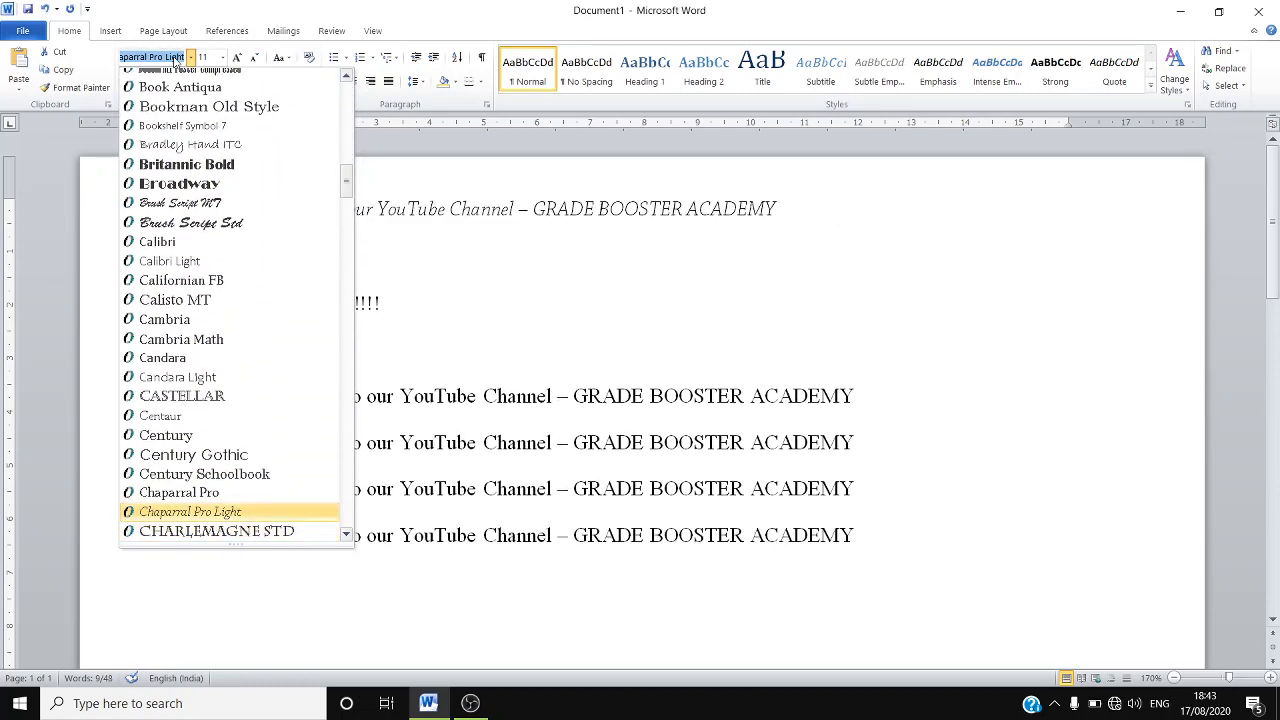
{"action": "key", "text": "Return"}
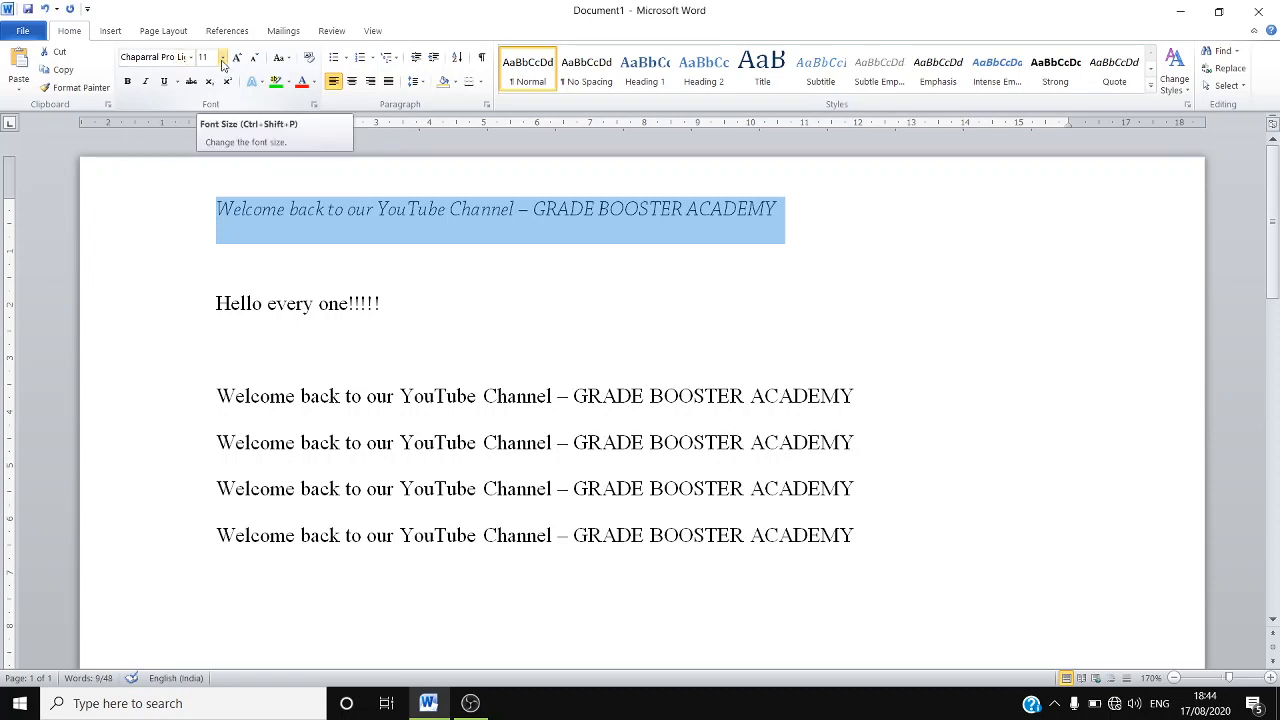
{"action": "left_click", "coordinate": [223, 58]}
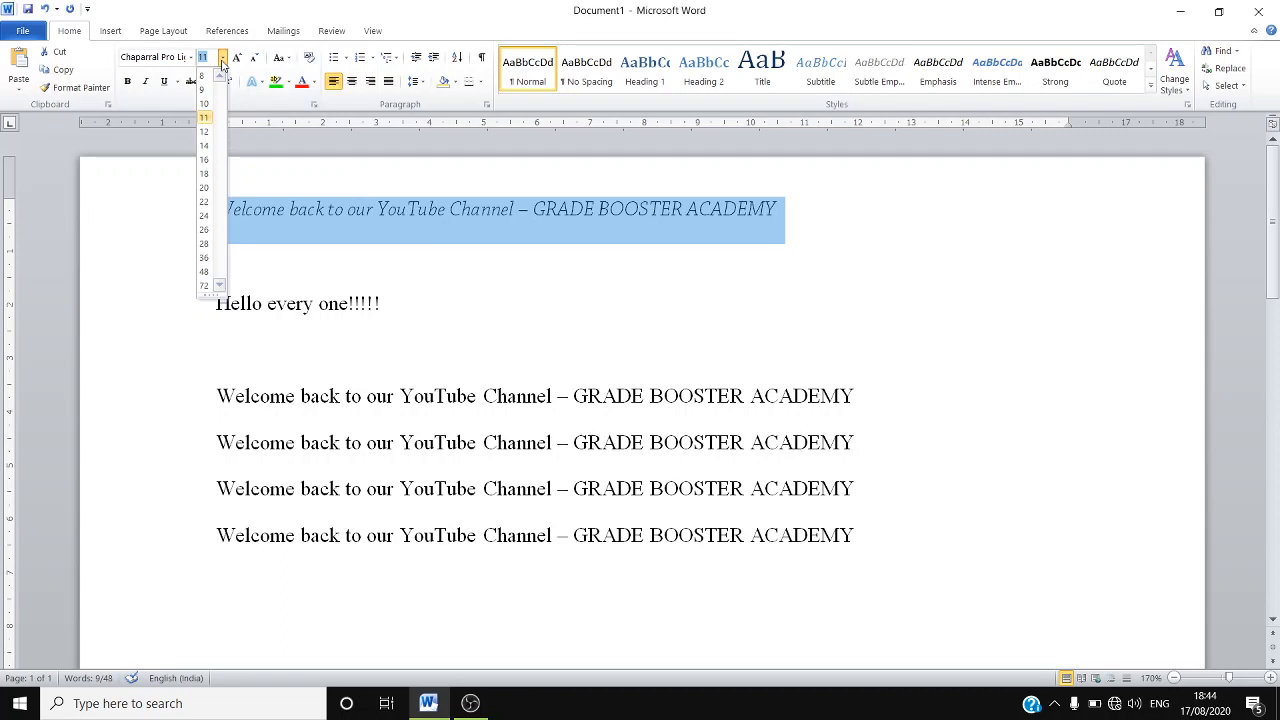
{"action": "left_click", "coordinate": [318, 263]}
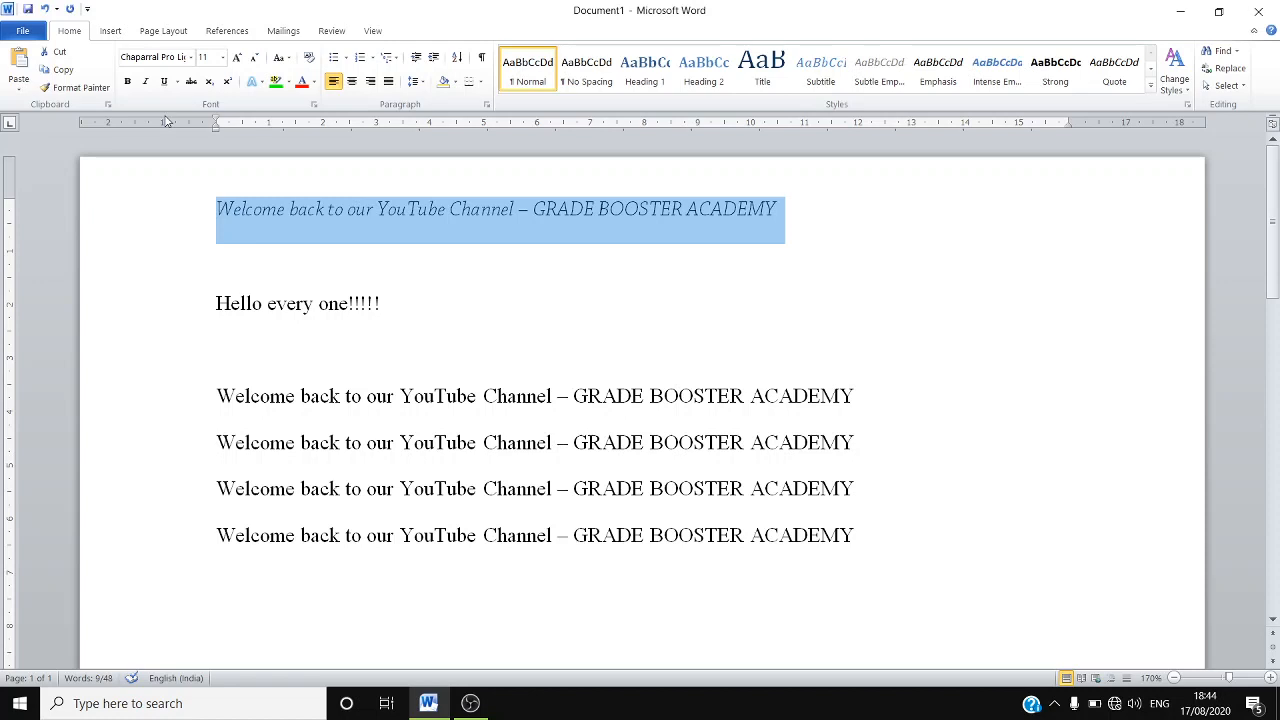
{"action": "left_click", "coordinate": [242, 212]}
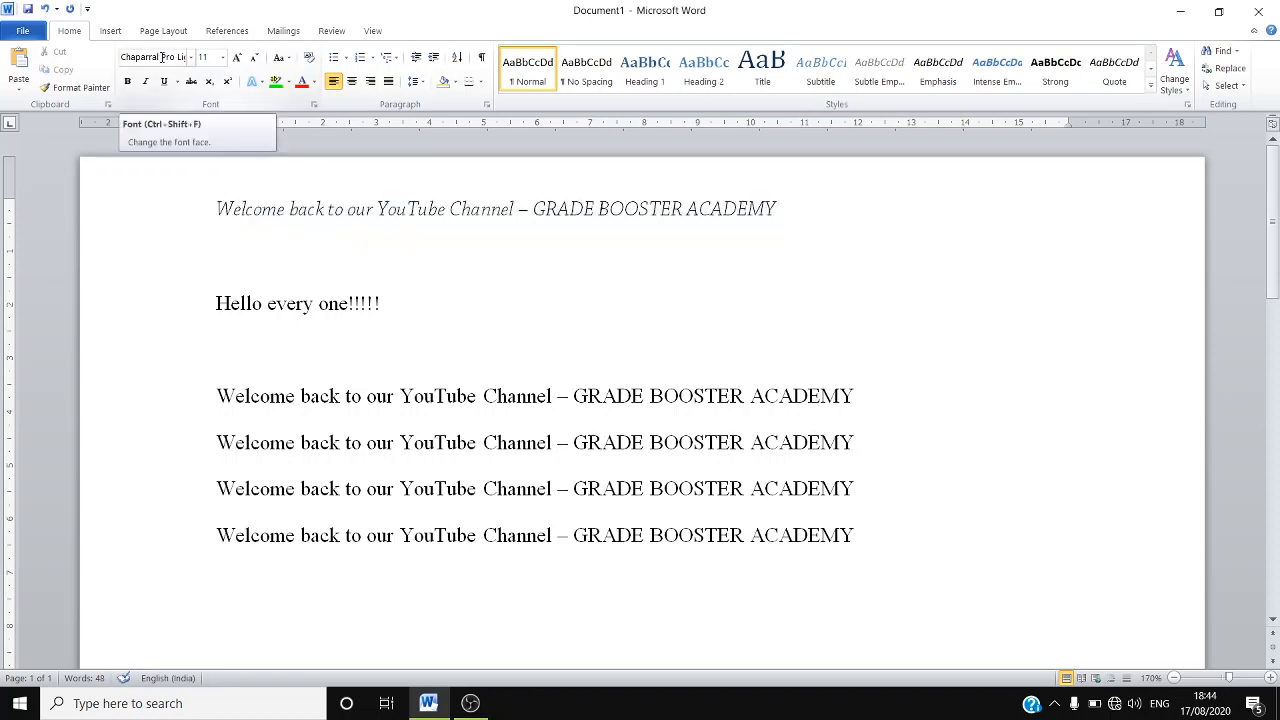
{"action": "left_click", "coordinate": [162, 57]}
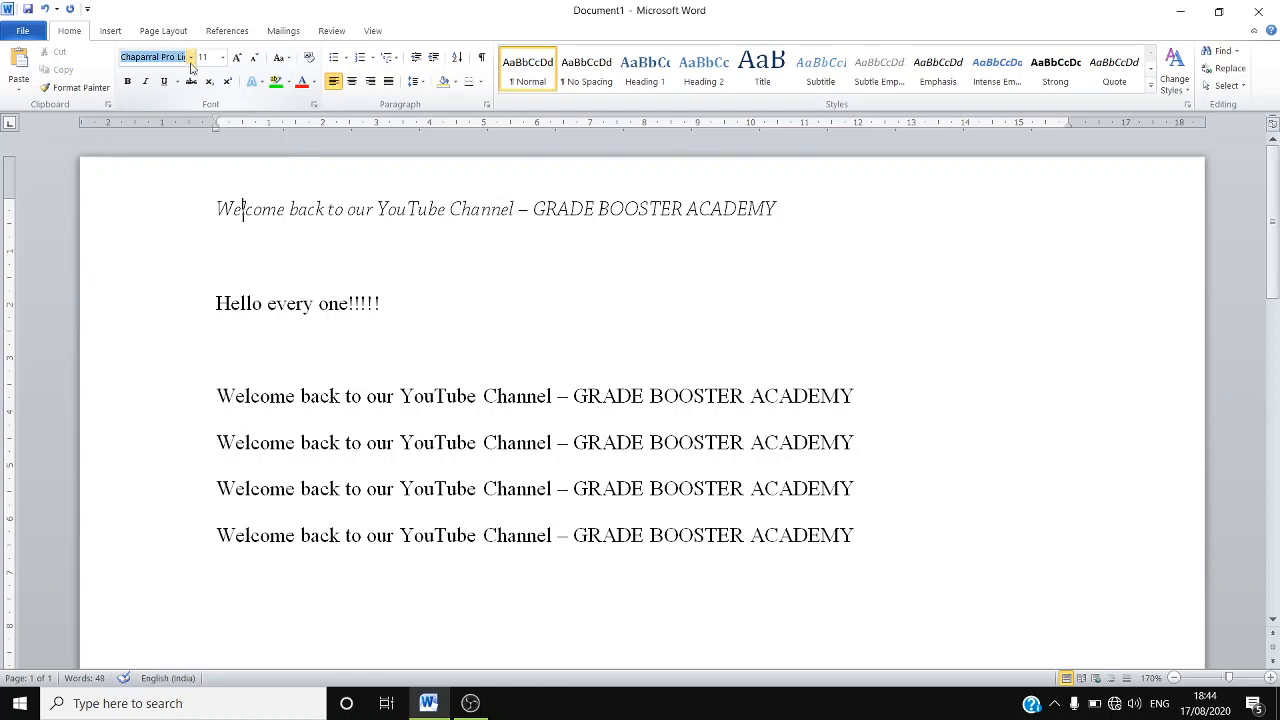
{"action": "left_click", "coordinate": [191, 60]}
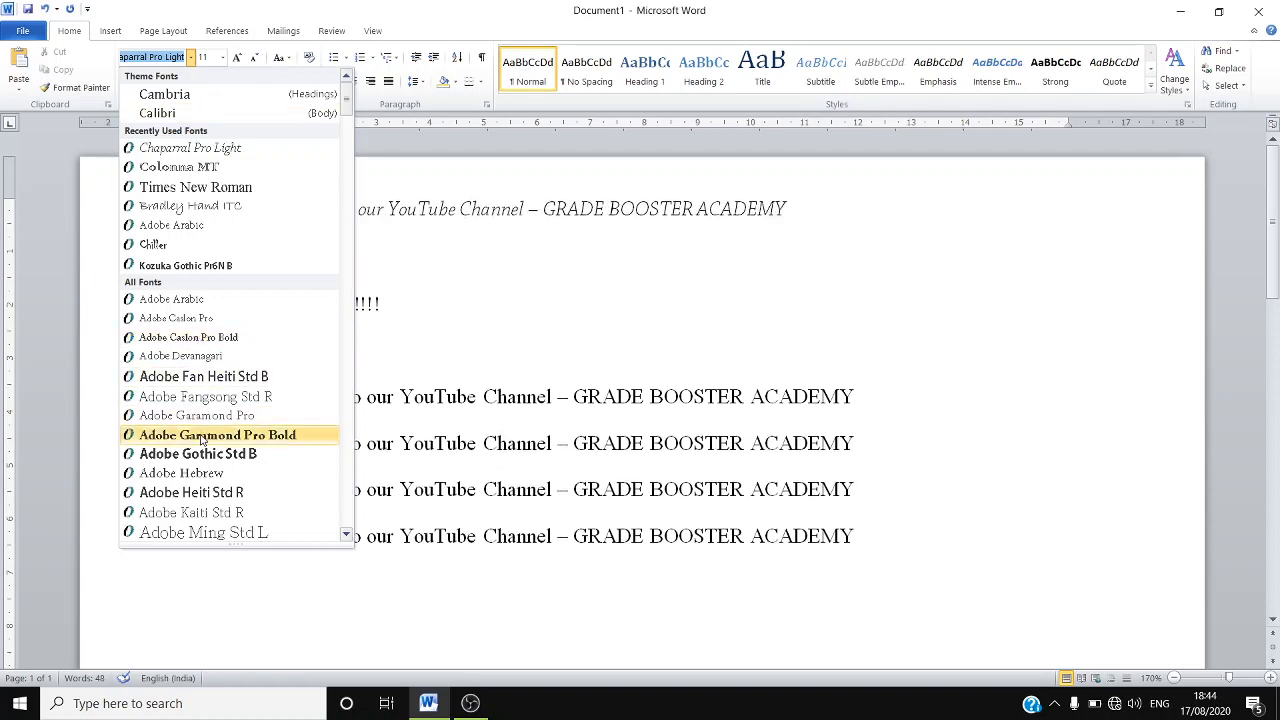
{"action": "left_click", "coordinate": [500, 186]}
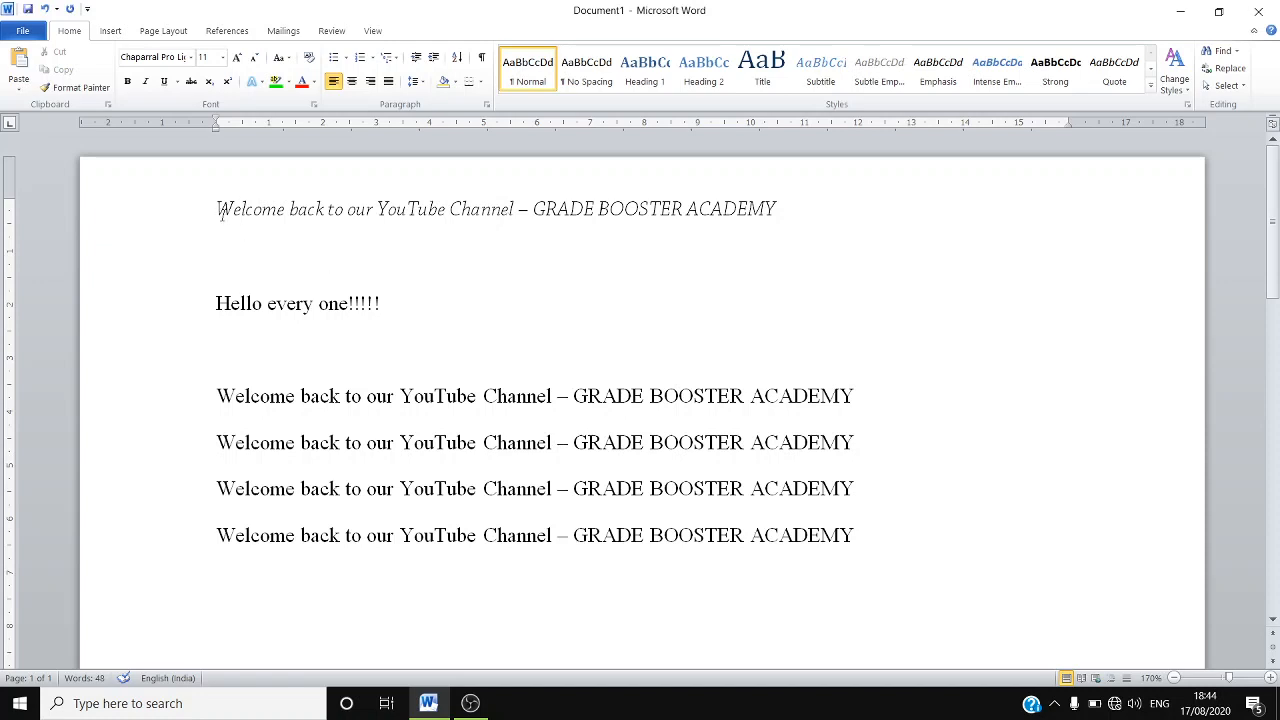
Change the font of only the letters "We" in the first welcome sentence to Chiller.
{"action": "left_click_drag", "start_coordinate": [217, 212], "coordinate": [238, 210]}
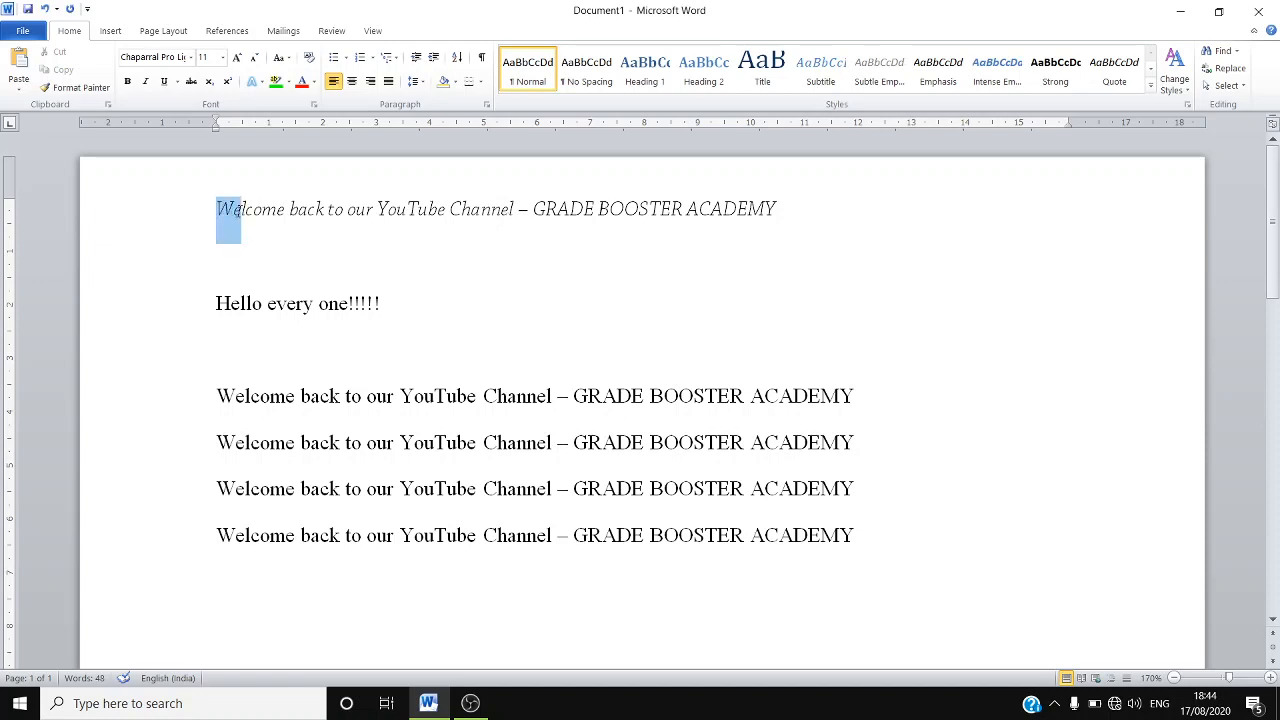
{"action": "left_click", "coordinate": [189, 57]}
{"action": "left_click", "coordinate": [338, 248]}
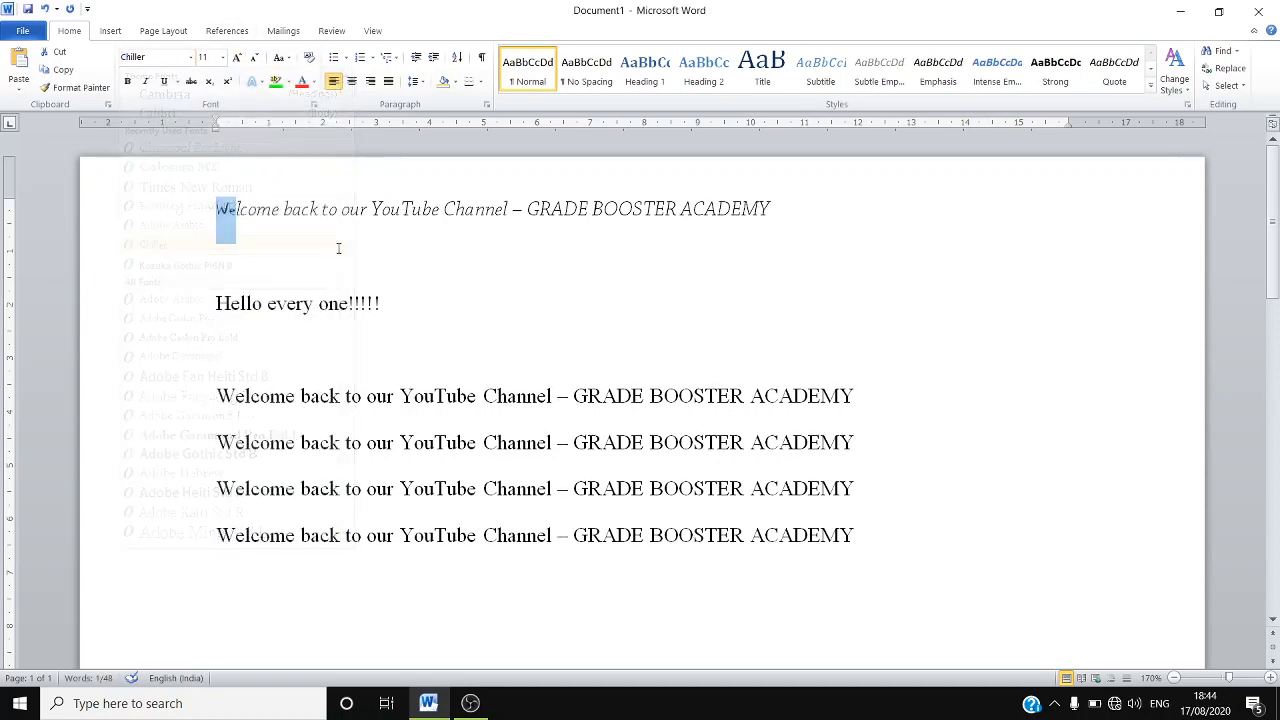
{"action": "left_click", "coordinate": [259, 210]}
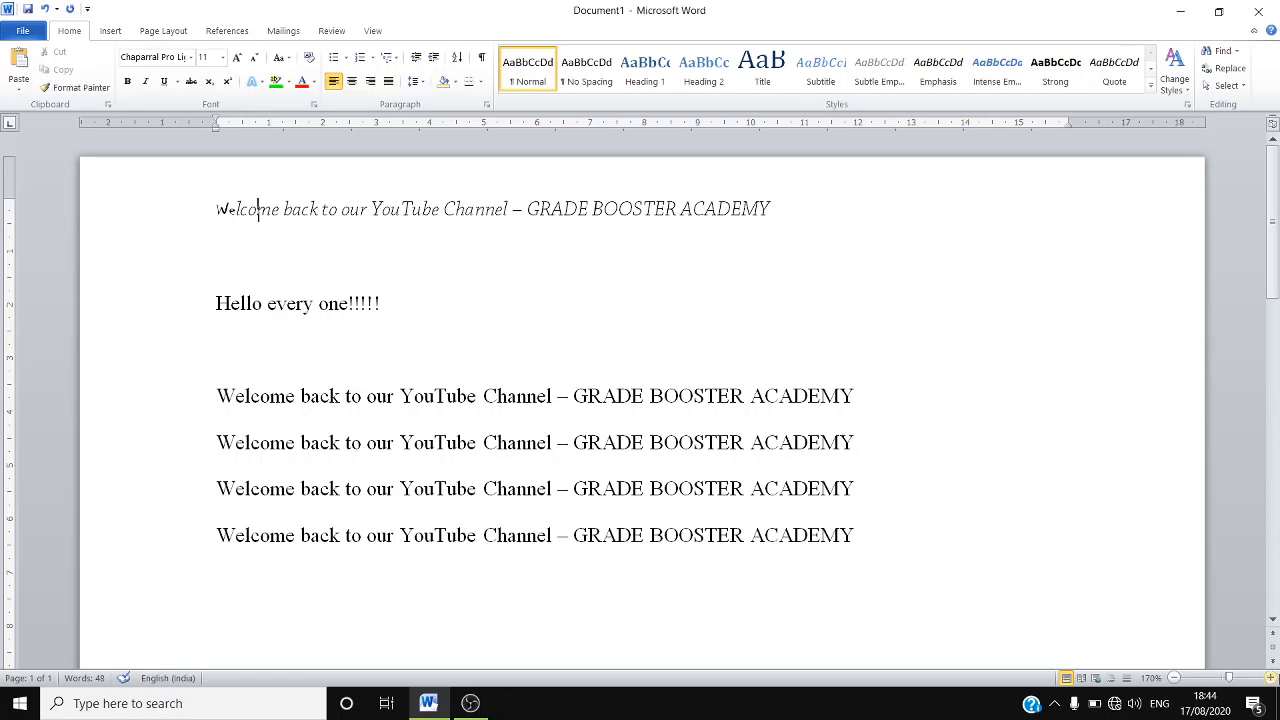
Set the font size of "Welcome back to our YouTube Channel" in the first line to 24.
{"action": "left_click", "coordinate": [1272, 678]}
{"action": "left_click", "coordinate": [1272, 678]}
{"action": "left_click", "coordinate": [1272, 678]}
{"action": "left_click", "coordinate": [1272, 678]}
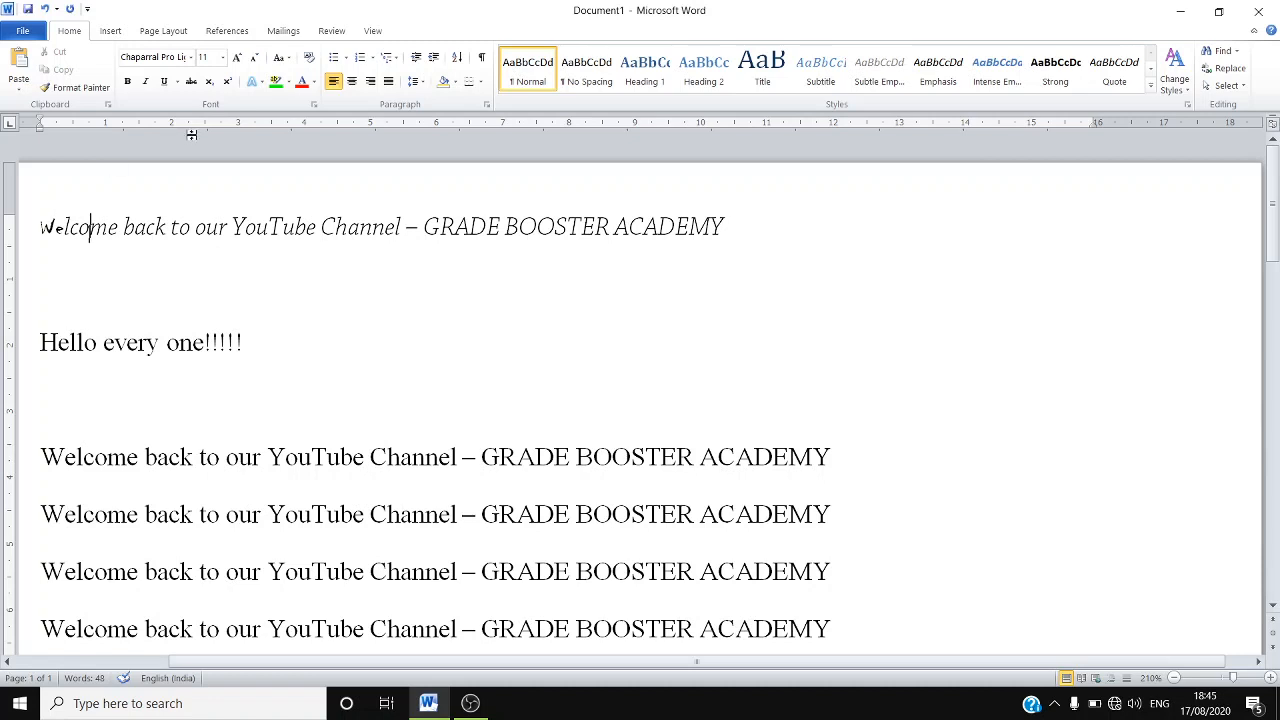
{"action": "left_click_drag", "start_coordinate": [46, 228], "coordinate": [404, 228]}
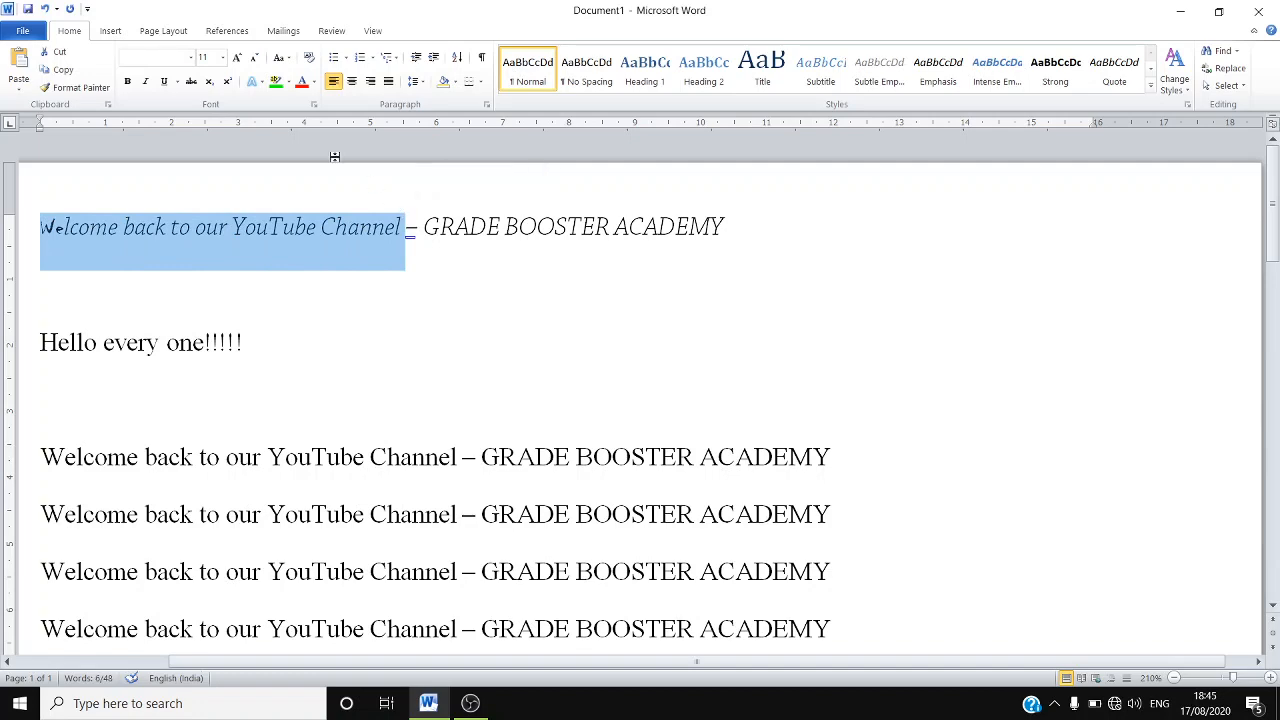
{"action": "left_click", "coordinate": [1174, 678]}
{"action": "left_click", "coordinate": [1174, 678]}
{"action": "left_click", "coordinate": [1174, 678]}
{"action": "left_click", "coordinate": [1174, 678]}
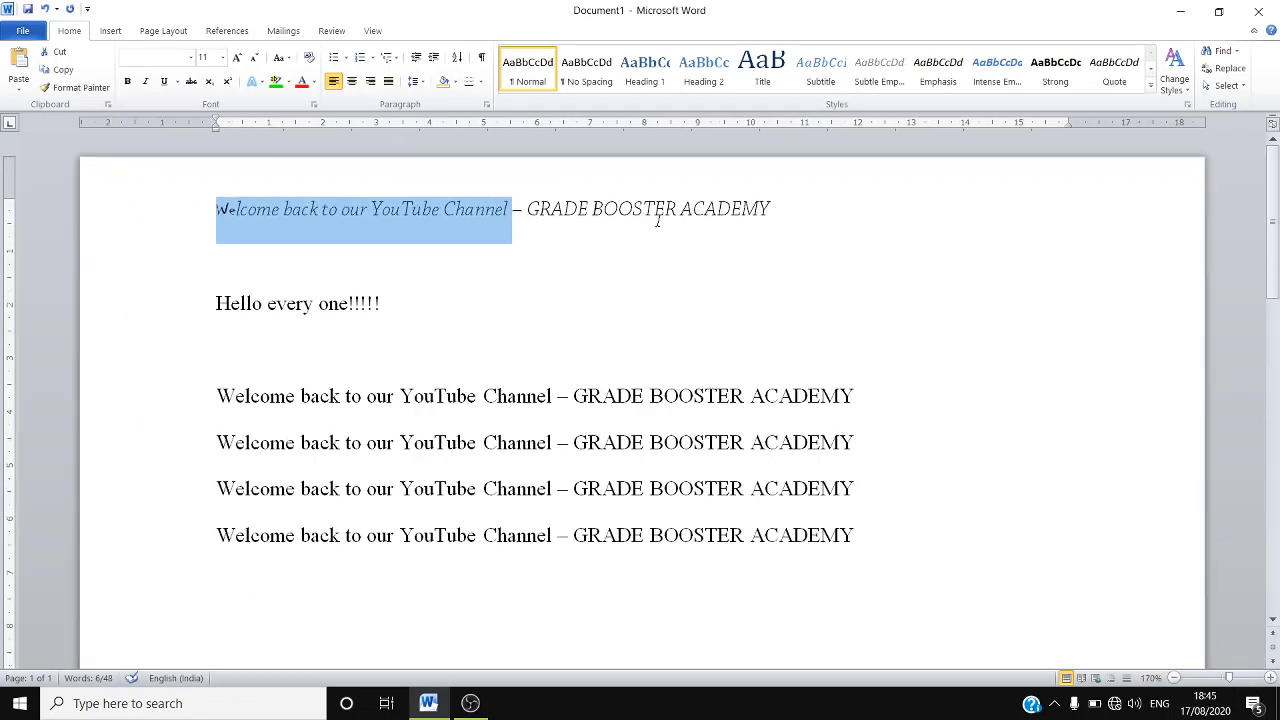
{"action": "left_click", "coordinate": [223, 58]}
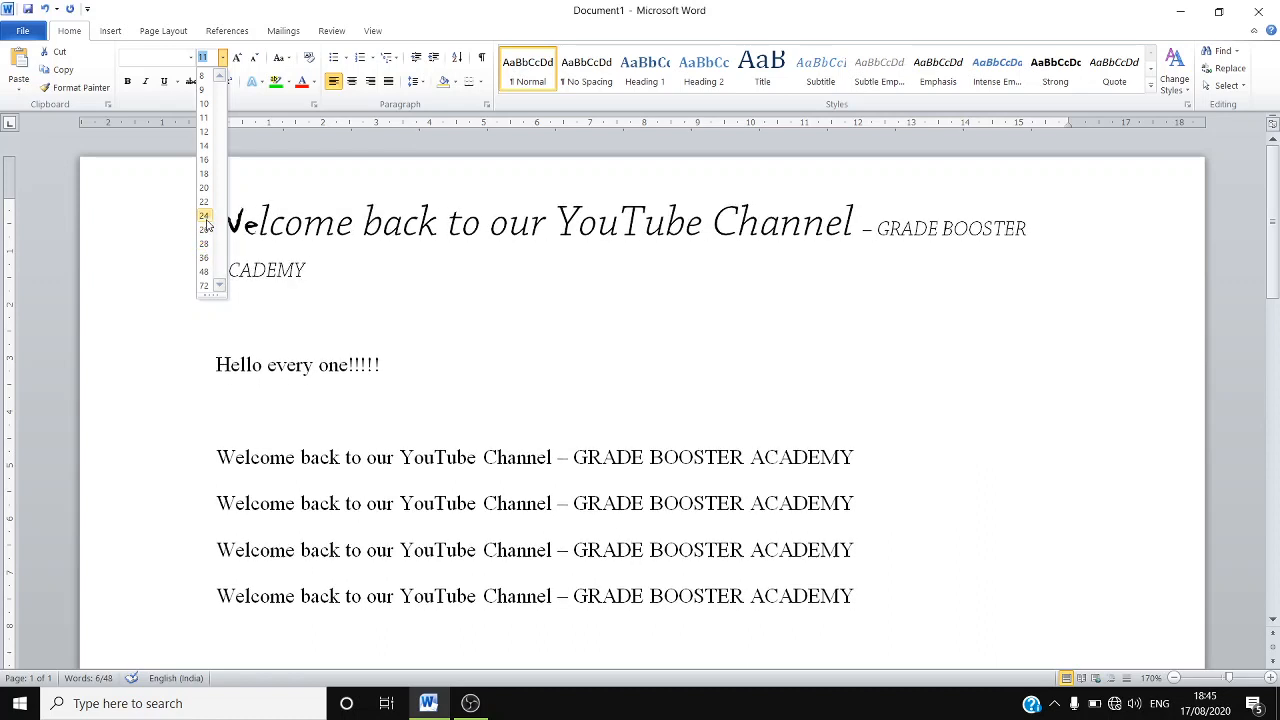
{"action": "left_click", "coordinate": [206, 216]}
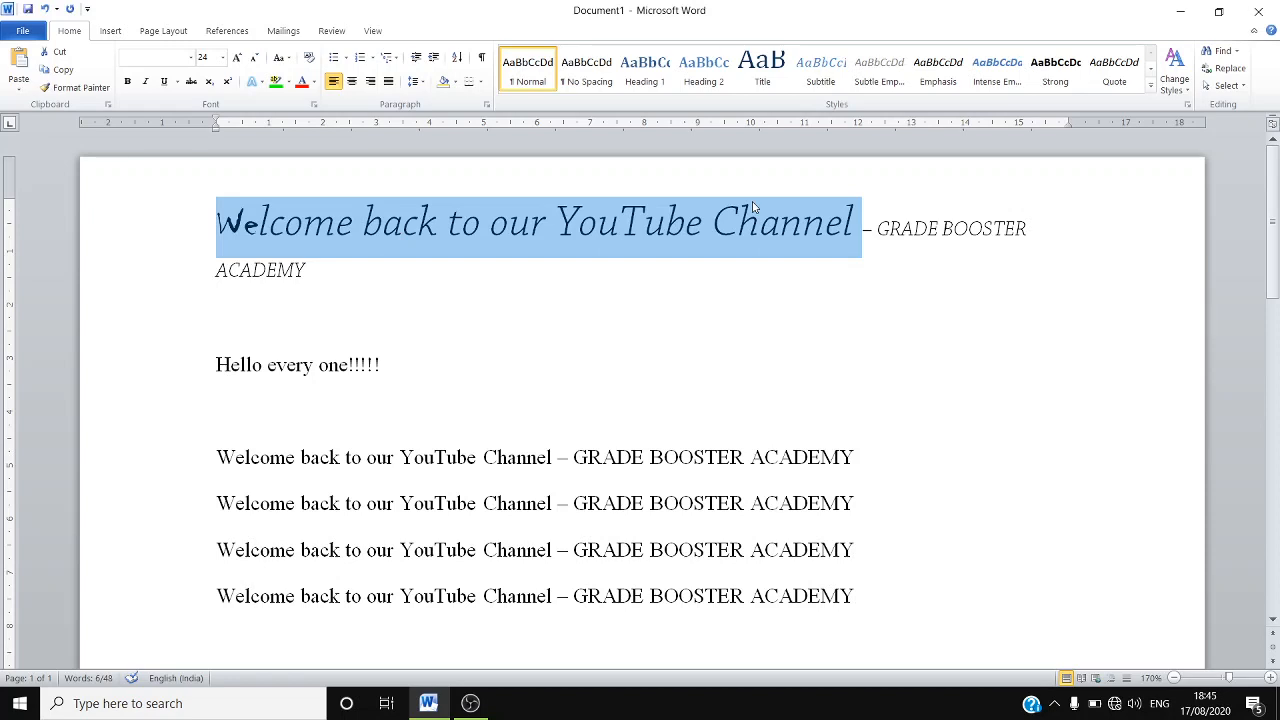
Reselect "Welcome back to our YouTube Channel" in the first line and enter a custom font size of 30.
{"action": "left_click", "coordinate": [864, 228]}
{"action": "left_click_drag", "start_coordinate": [864, 228], "coordinate": [340, 228]}
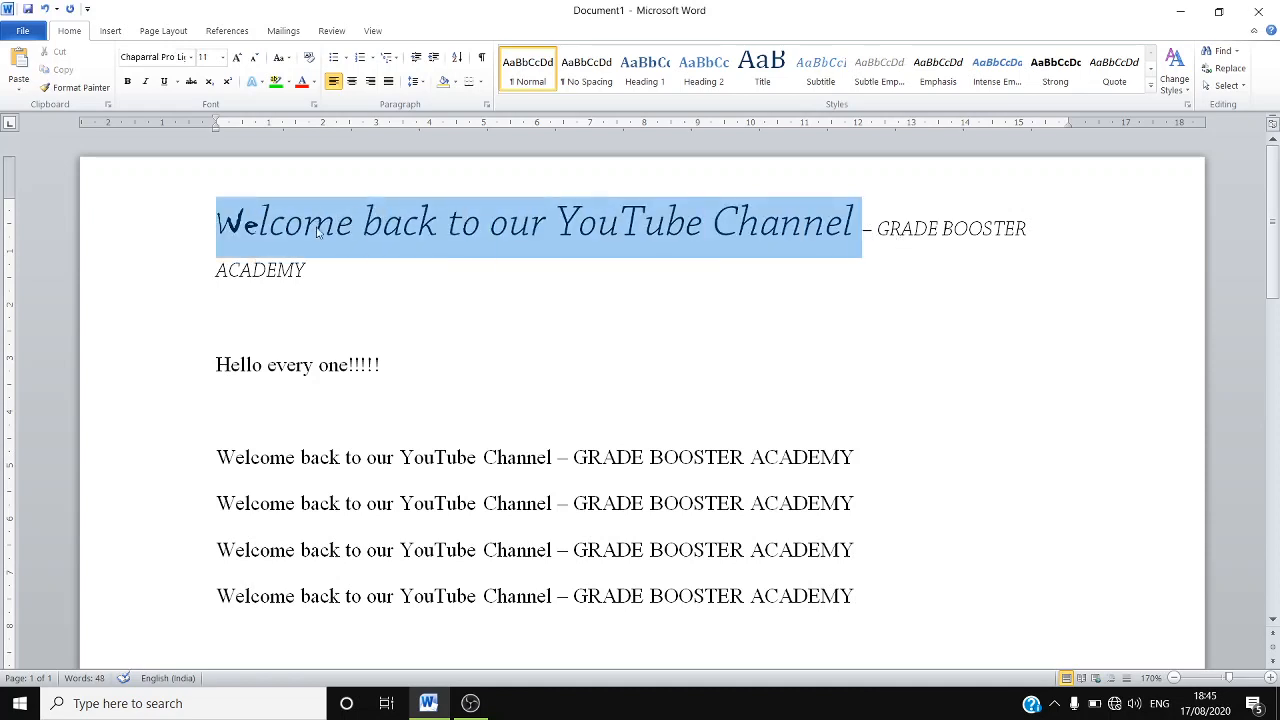
{"action": "left_click", "coordinate": [224, 59]}
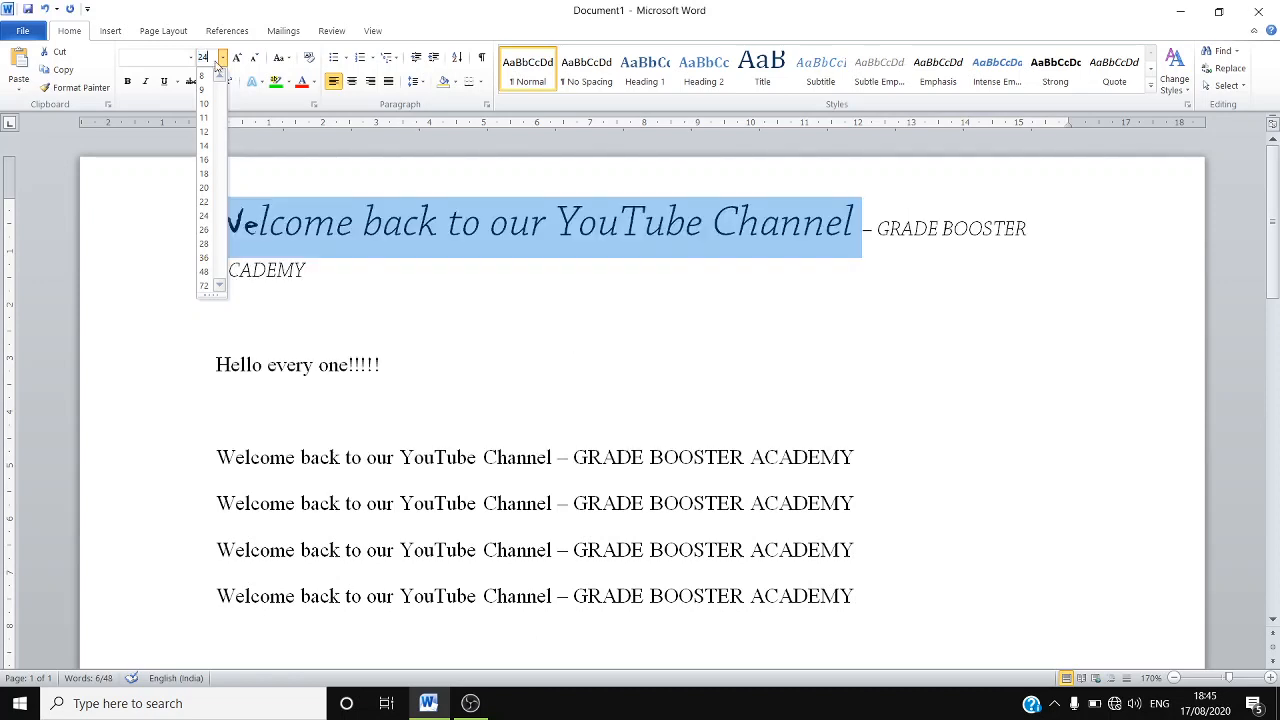
{"action": "type", "text": "30"}
{"action": "key", "text": "Return"}
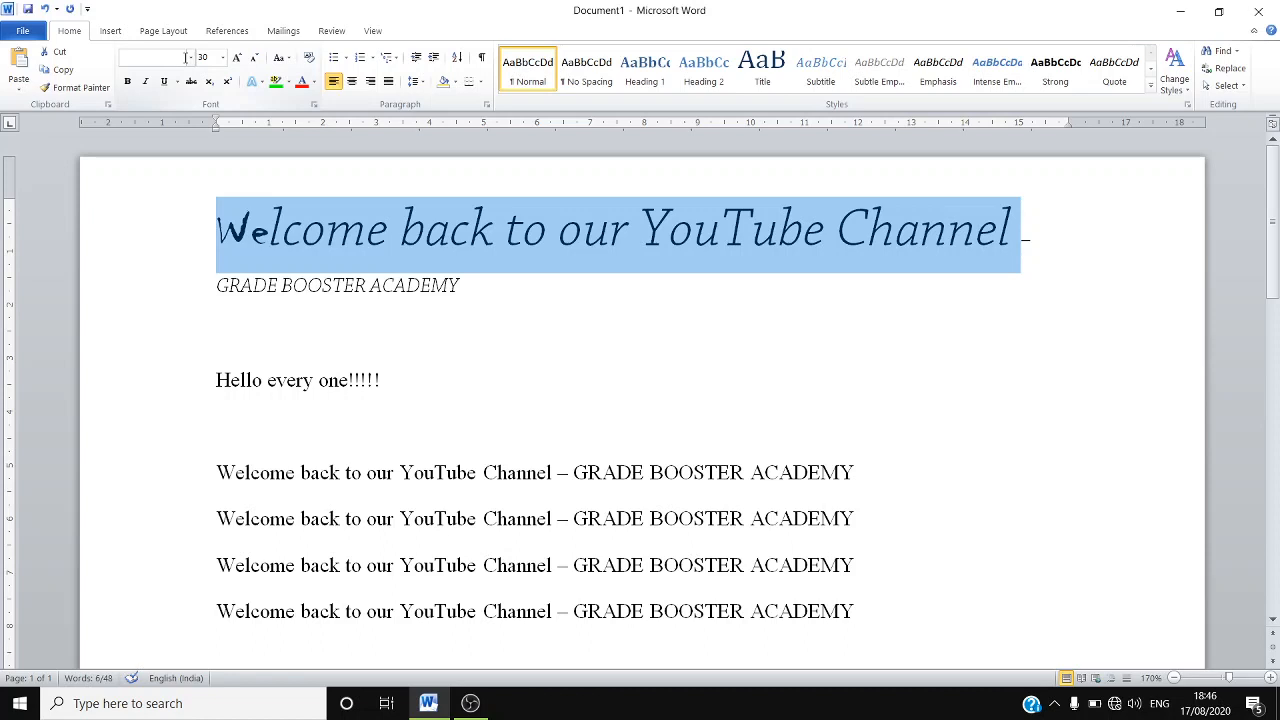
Select the first line's text through the dash after "Channel" and set its font size to 25.
{"action": "left_click", "coordinate": [246, 224]}
{"action": "left_click", "coordinate": [199, 234]}
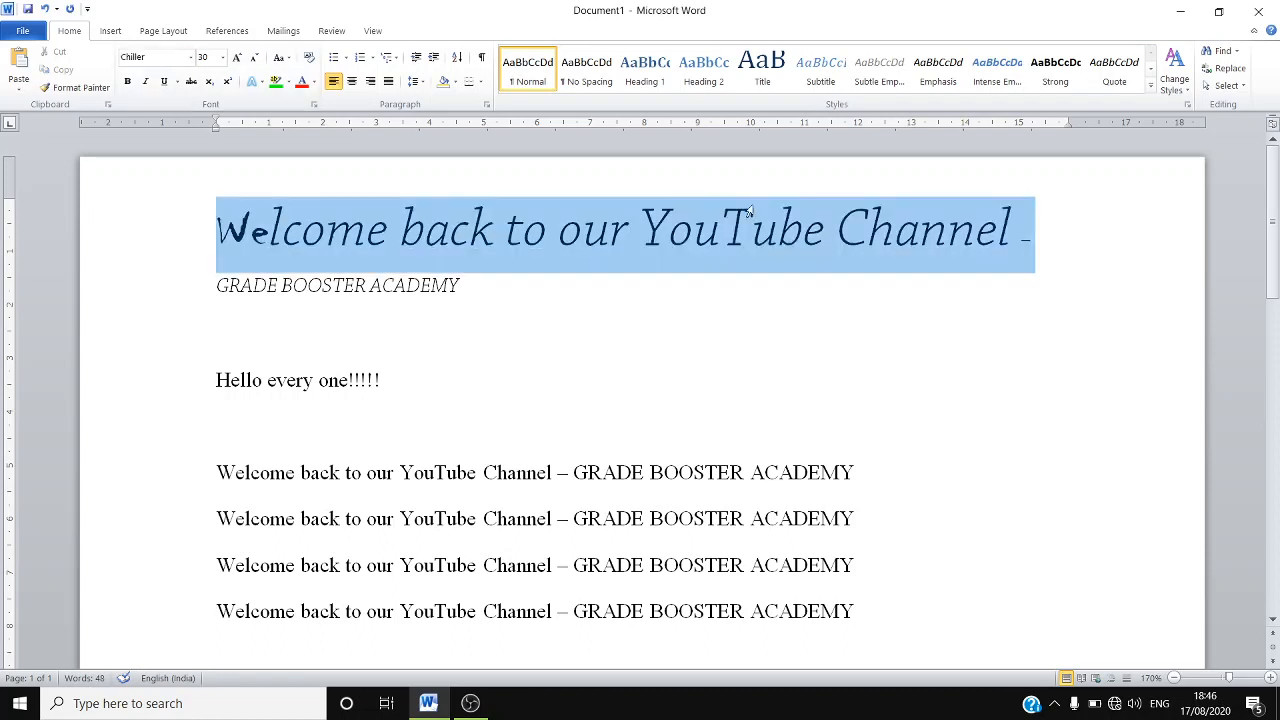
{"action": "left_click", "coordinate": [210, 61]}
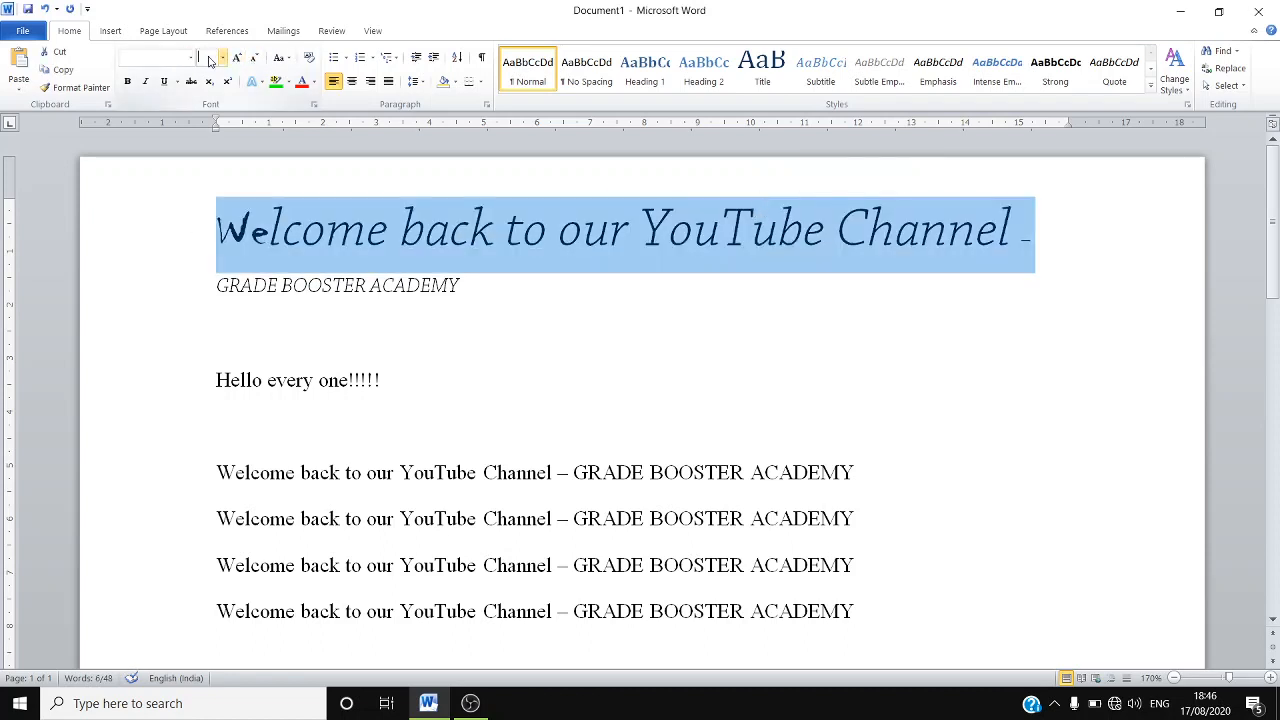
{"action": "type", "text": "25"}
{"action": "key", "text": "Return"}
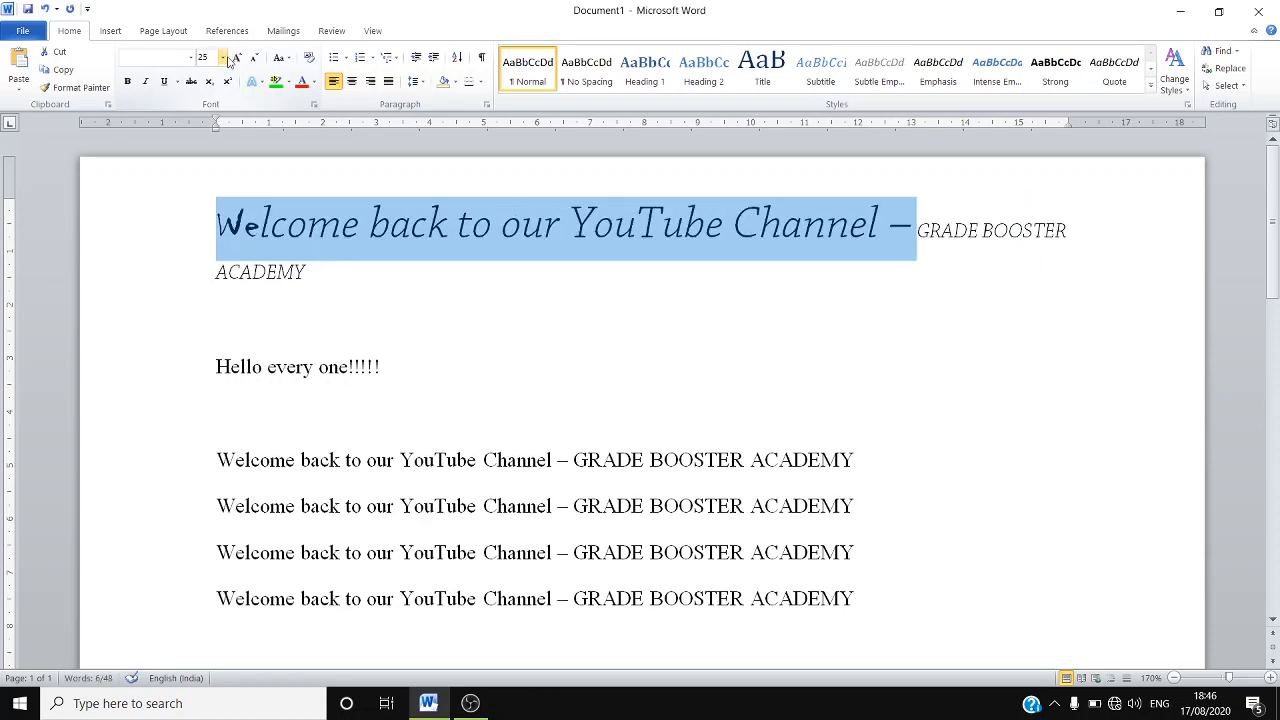
Enlarge the selected part of the first line with repeated Grow Font steps up to size 140.
{"action": "left_click", "coordinate": [223, 58]}
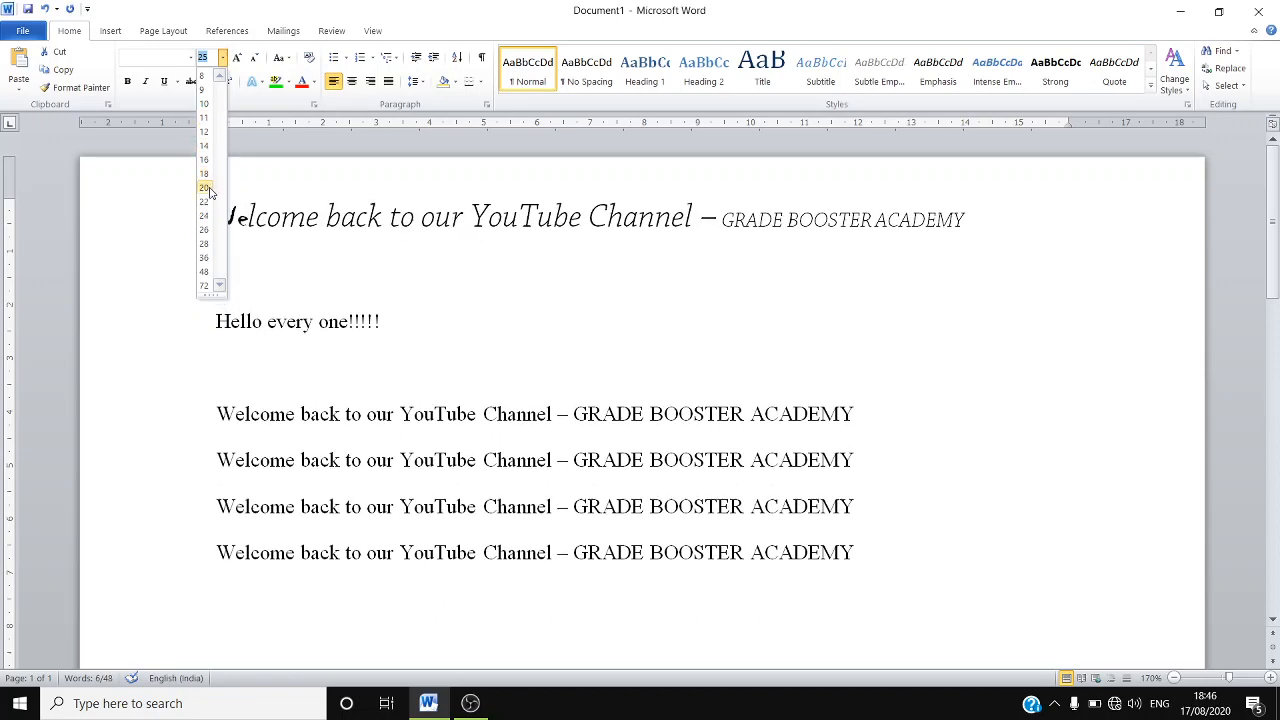
{"action": "left_click", "coordinate": [224, 62]}
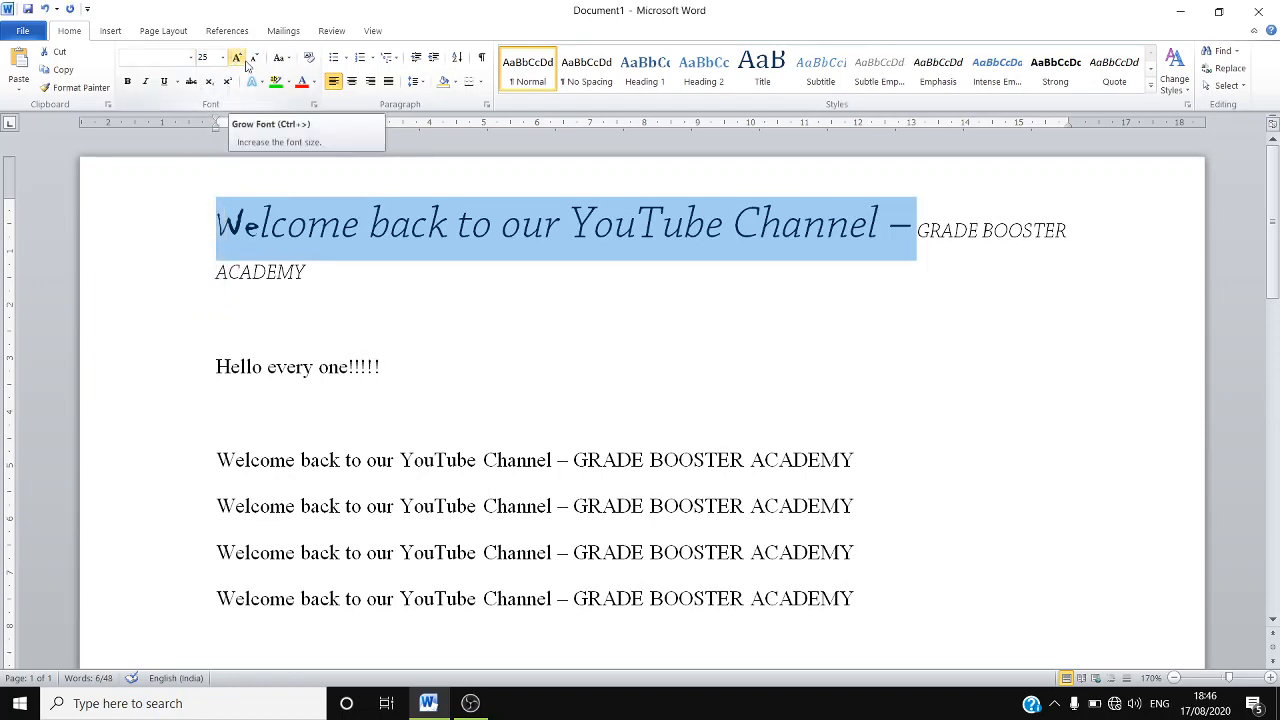
{"action": "left_click", "coordinate": [245, 60]}
{"action": "left_click", "coordinate": [245, 60]}
{"action": "left_click", "coordinate": [245, 60]}
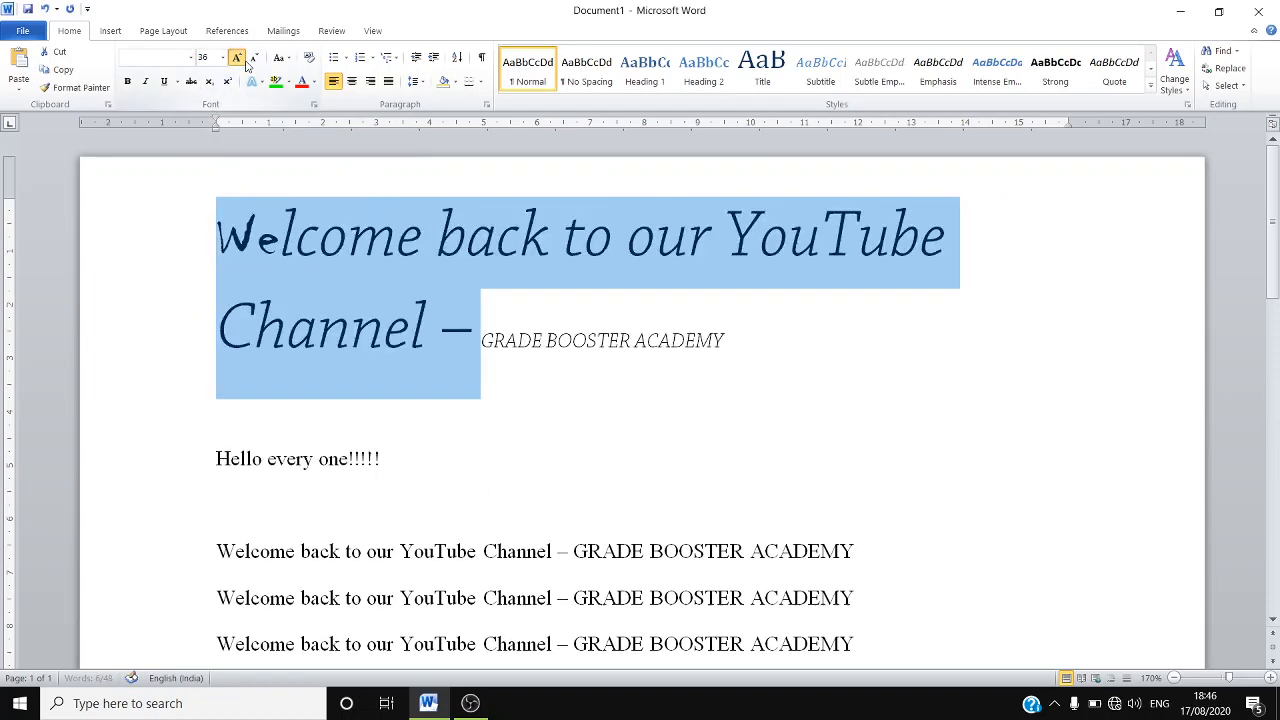
{"action": "left_click", "coordinate": [245, 60]}
{"action": "left_click", "coordinate": [245, 60]}
{"action": "left_click", "coordinate": [245, 60]}
{"action": "left_click", "coordinate": [245, 60]}
{"action": "left_click", "coordinate": [245, 61]}
{"action": "left_click", "coordinate": [245, 61]}
{"action": "left_click", "coordinate": [245, 61]}
{"action": "left_click", "coordinate": [245, 61]}
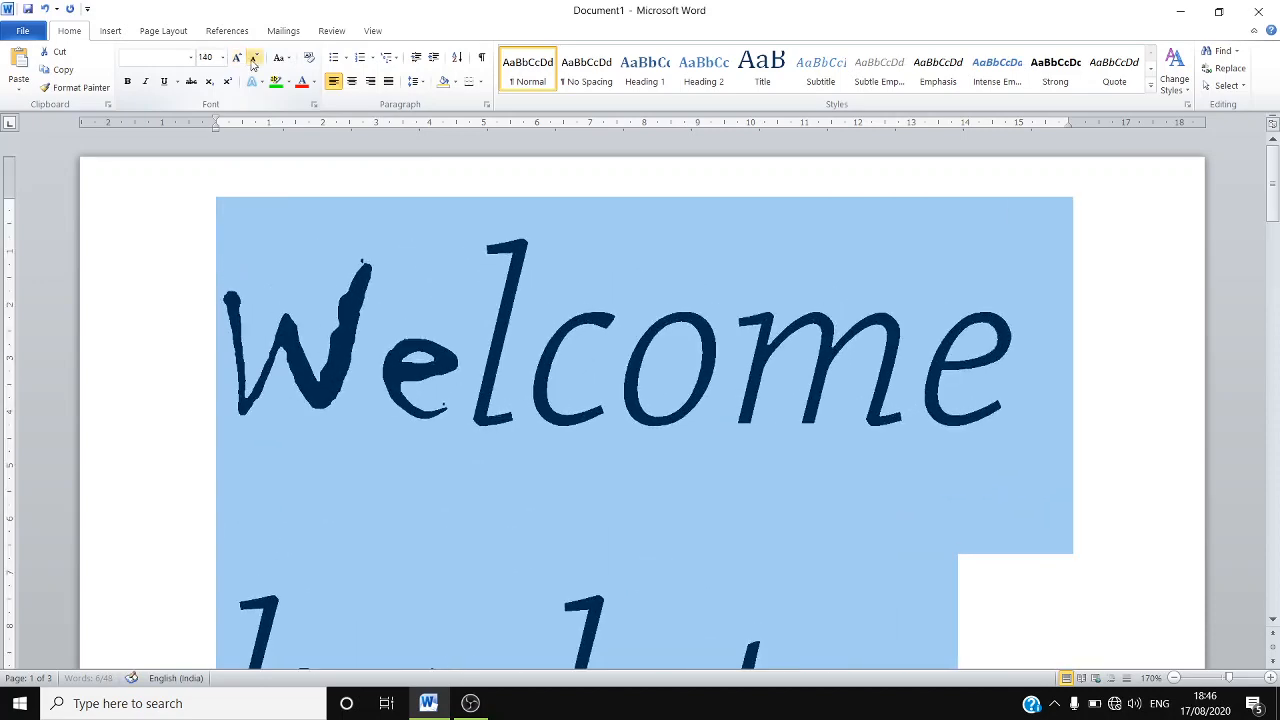
Reduce the selected part of the first line with repeated Shrink Font steps, finishing at size 18.
{"action": "left_click", "coordinate": [257, 59]}
{"action": "left_click", "coordinate": [257, 59]}
{"action": "left_click", "coordinate": [257, 59]}
{"action": "left_click", "coordinate": [257, 59]}
{"action": "left_click", "coordinate": [257, 59]}
{"action": "left_click", "coordinate": [257, 59]}
{"action": "left_click", "coordinate": [257, 59]}
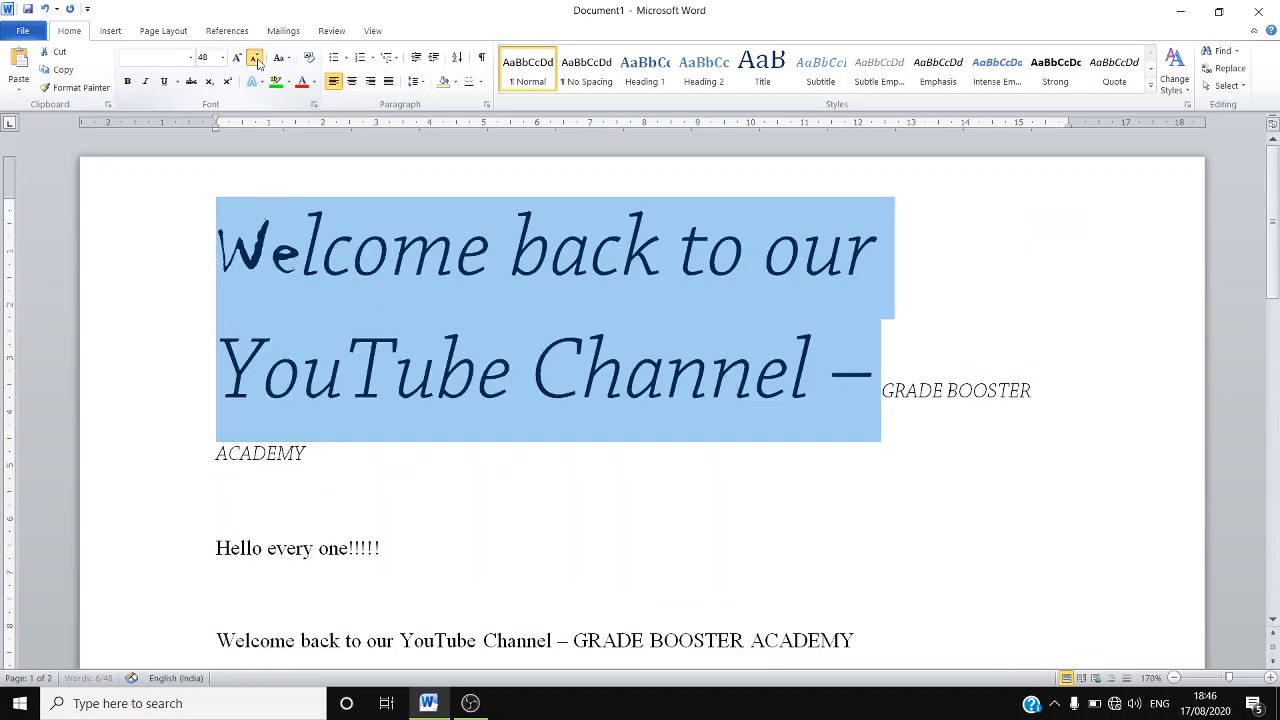
{"action": "left_click", "coordinate": [257, 59]}
{"action": "left_click", "coordinate": [257, 59]}
{"action": "left_click", "coordinate": [257, 59]}
{"action": "left_click", "coordinate": [257, 59]}
{"action": "left_click", "coordinate": [257, 59]}
{"action": "left_click", "coordinate": [257, 59]}
{"action": "left_click", "coordinate": [257, 59]}
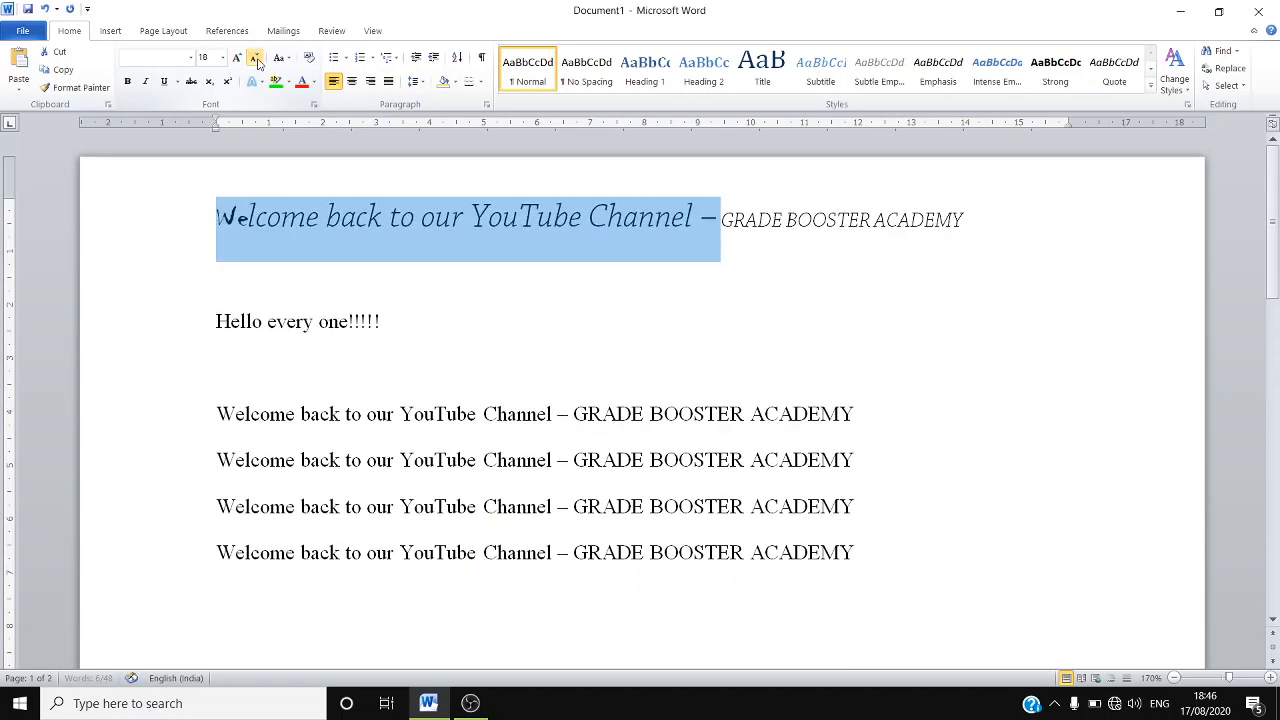
{"action": "left_click", "coordinate": [254, 60]}
{"action": "left_click", "coordinate": [237, 57]}
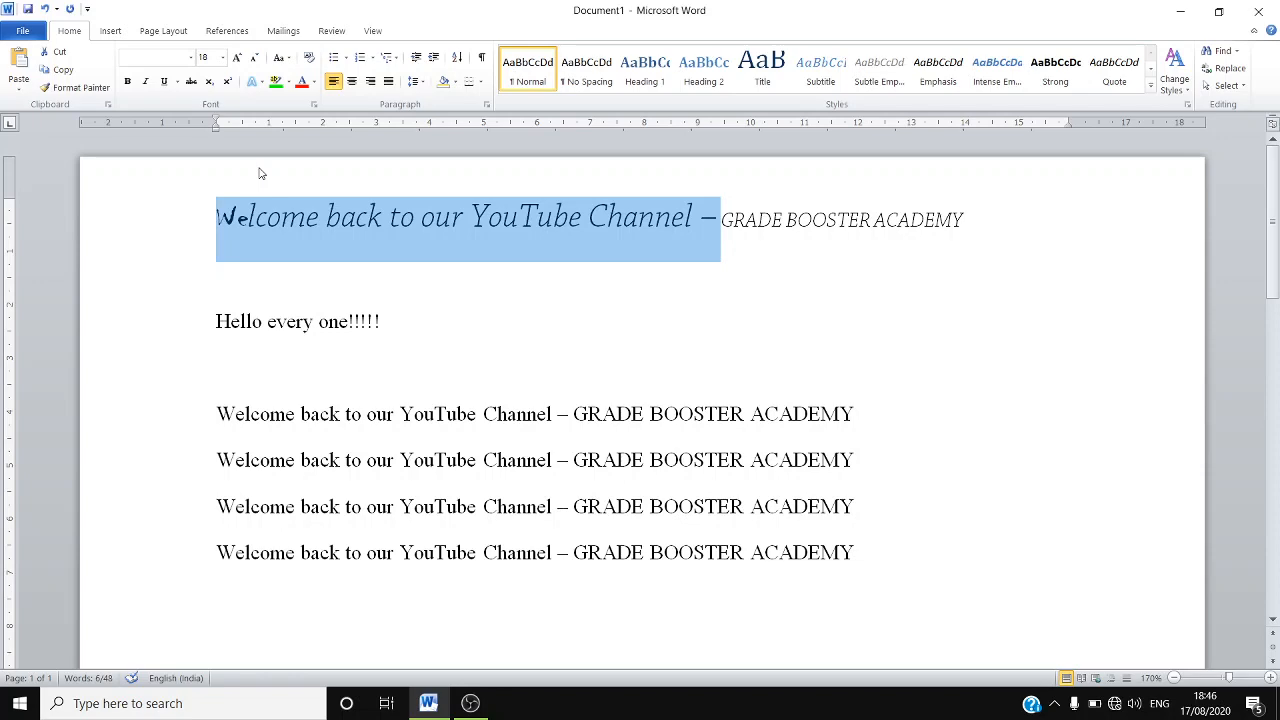
Open the On-Screen Keyboard, move it slightly higher, and return focus to the document with the first line's text still selected.
{"action": "key", "text": "super"}
{"action": "type", "text": "onsc"}
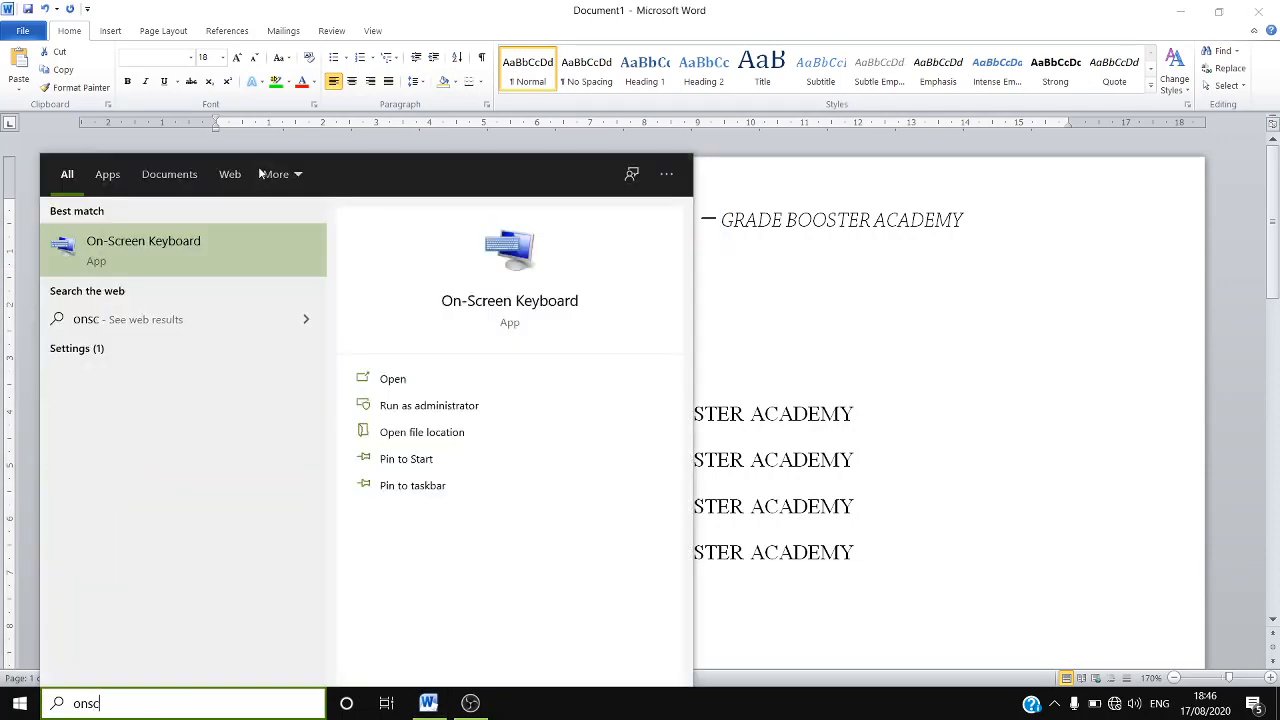
{"action": "key", "text": "Return"}
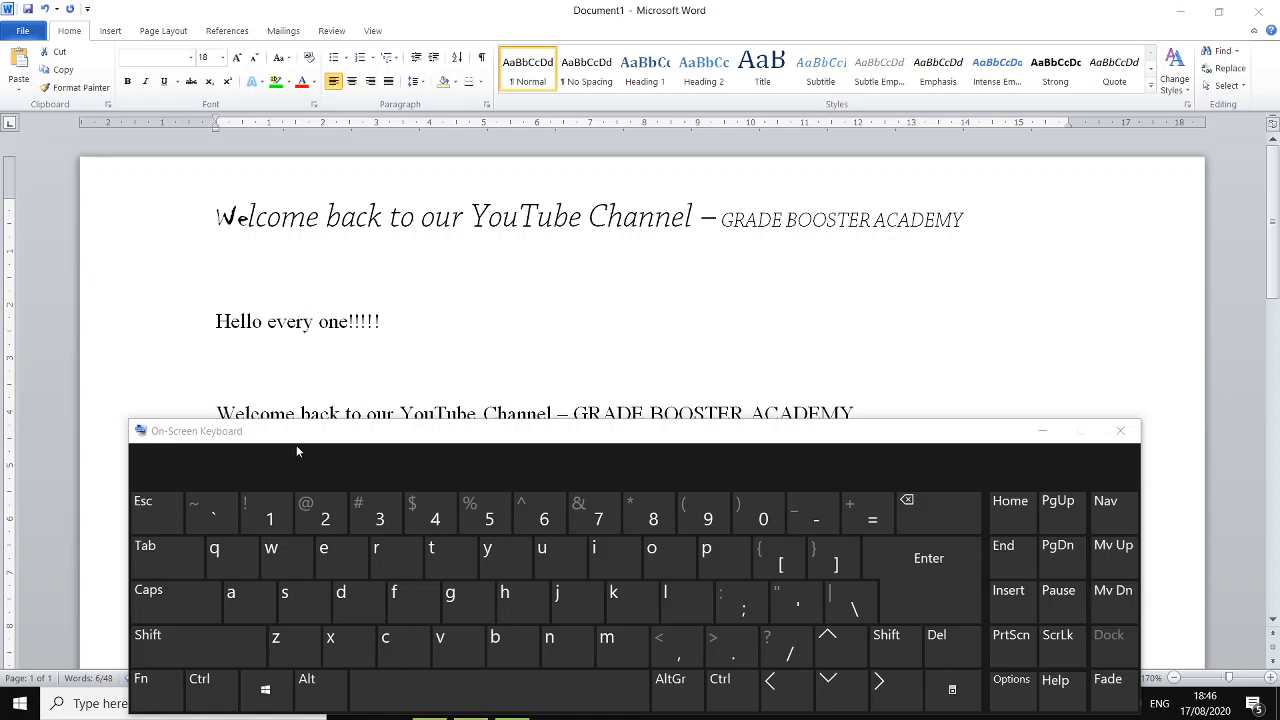
{"action": "left_click_drag", "start_coordinate": [299, 443], "coordinate": [299, 430]}
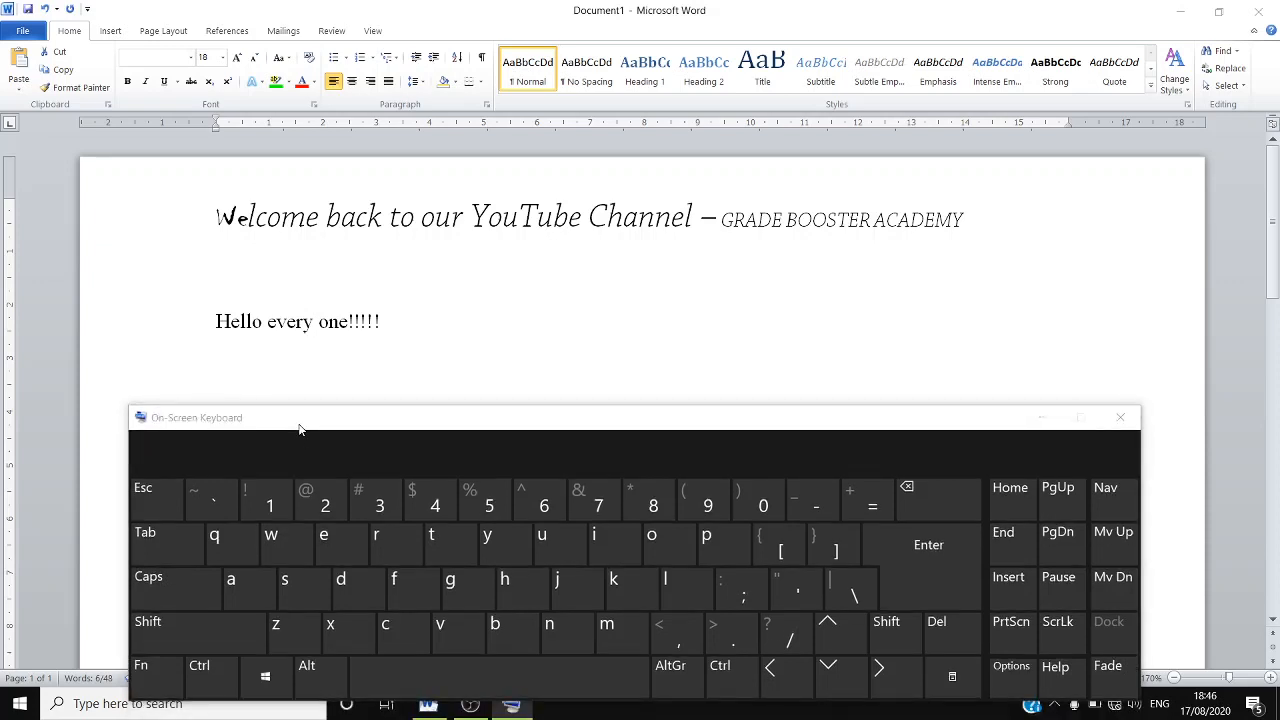
{"action": "left_click", "coordinate": [197, 232]}
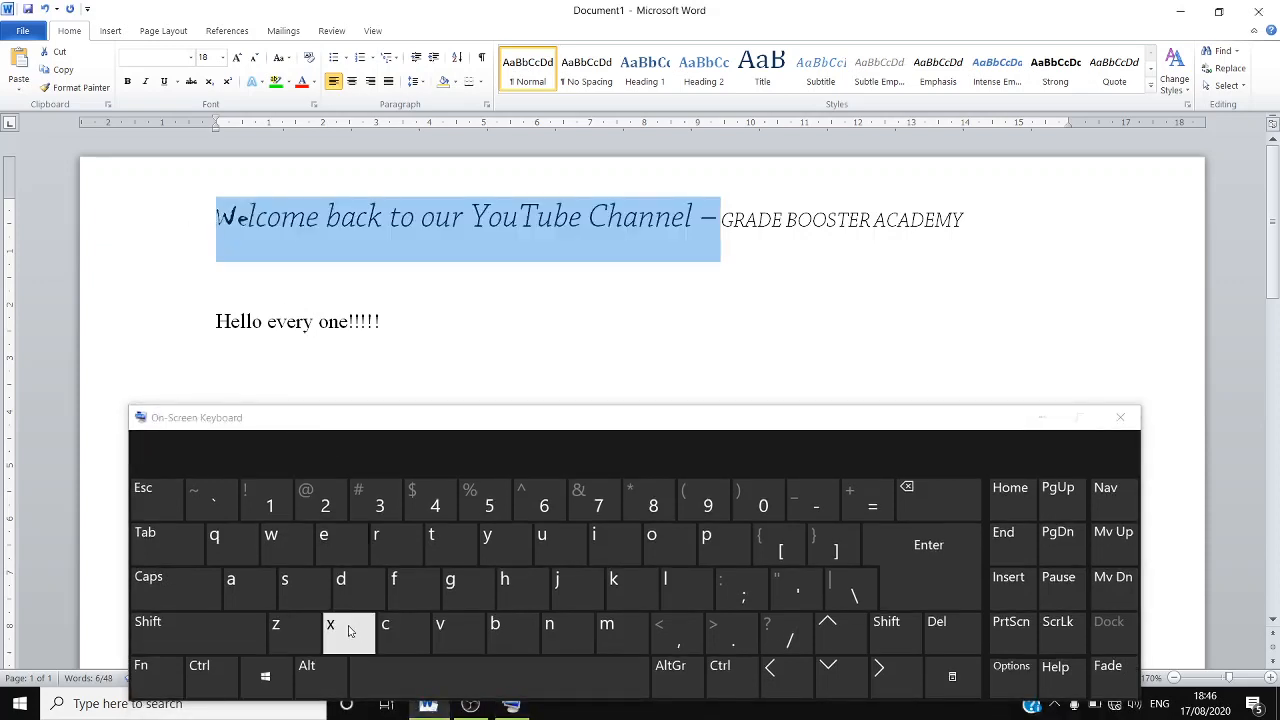
Enlarge the selected part of the first line with the On-Screen Keyboard in repeated Grow Font steps up to size 80.
{"action": "key", "text": "ctrl"}
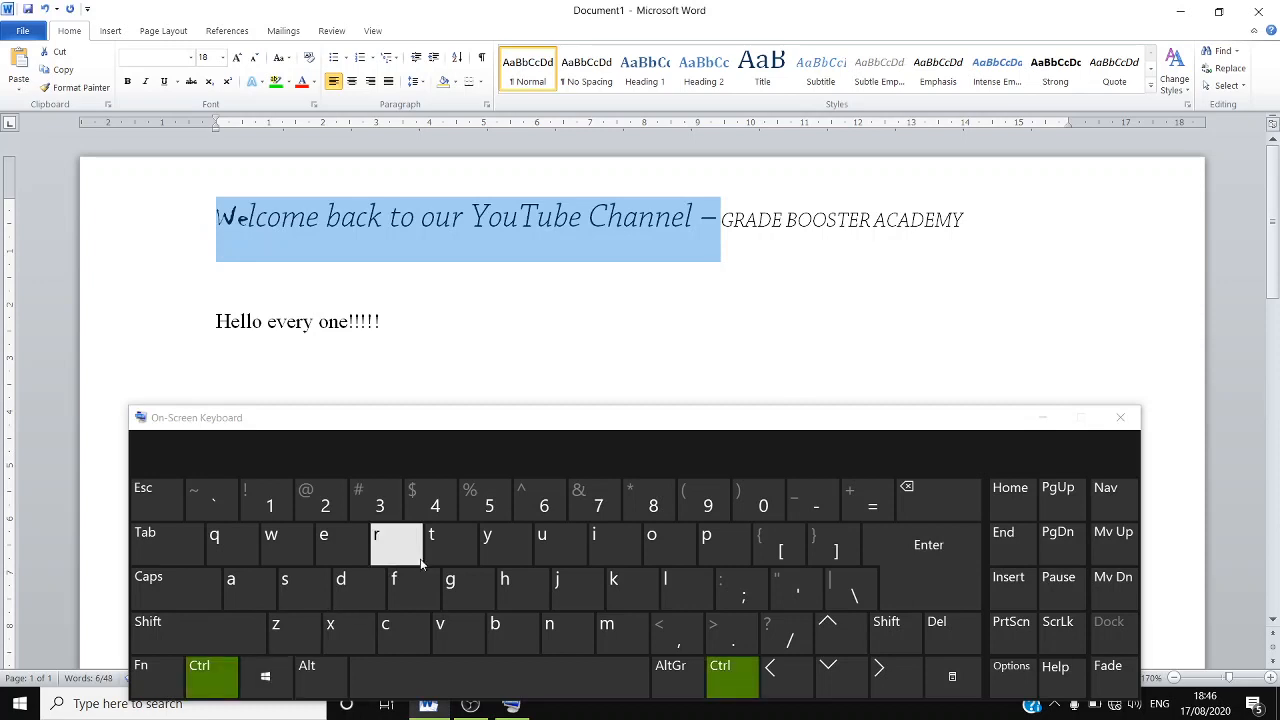
{"action": "key", "text": "shift"}
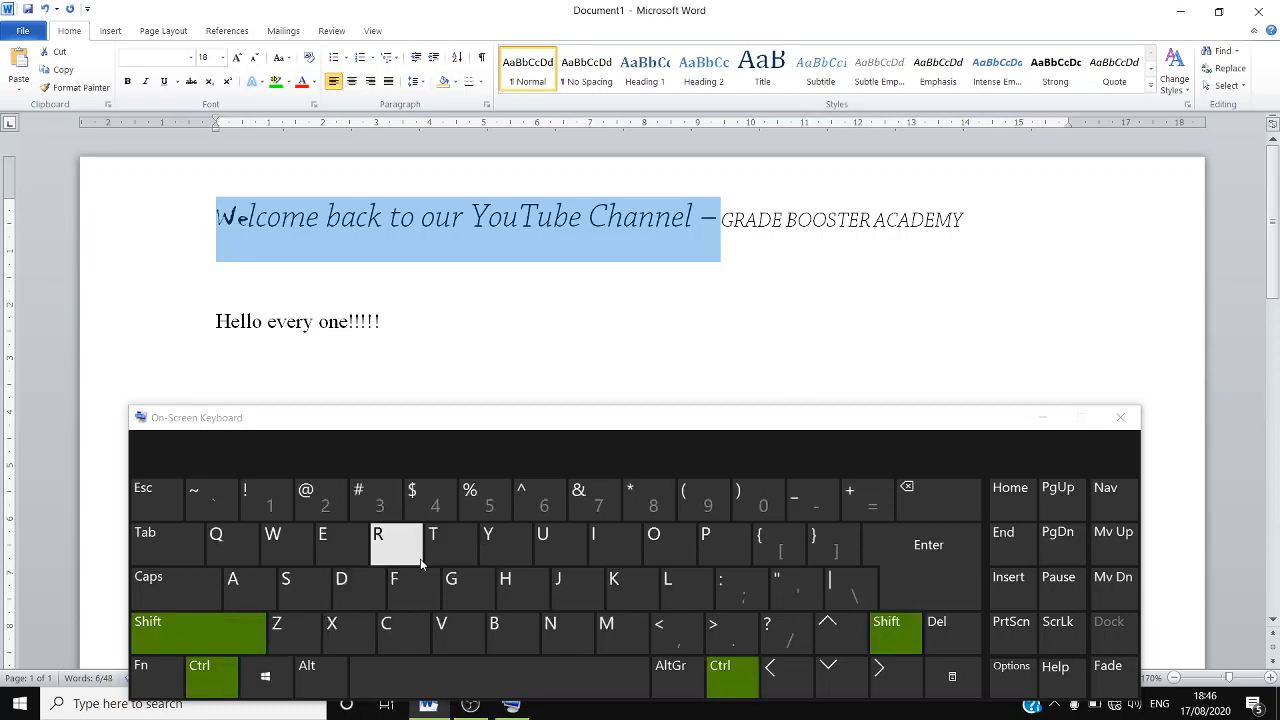
{"action": "left_click", "coordinate": [729, 645]}
{"action": "left_click", "coordinate": [729, 645]}
{"action": "left_click", "coordinate": [729, 645]}
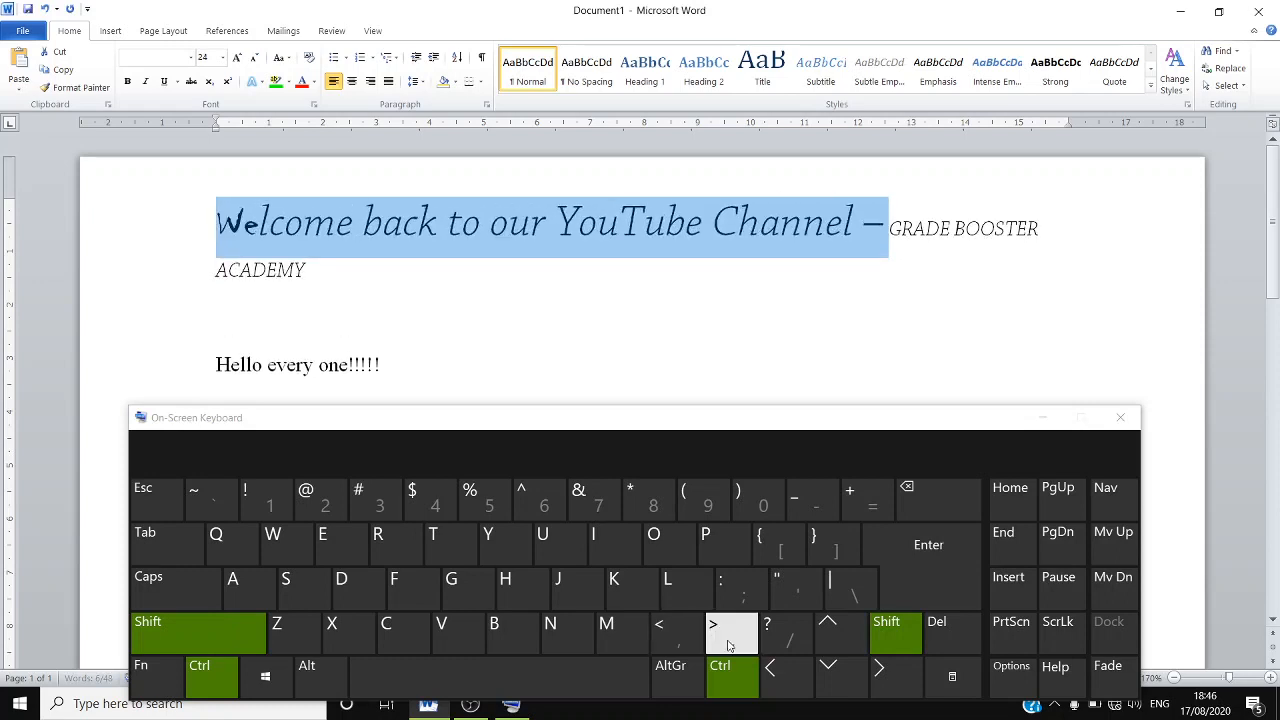
{"action": "left_click", "coordinate": [729, 645]}
{"action": "left_click", "coordinate": [729, 645]}
{"action": "left_click", "coordinate": [729, 645]}
{"action": "left_click", "coordinate": [729, 645]}
{"action": "left_click", "coordinate": [729, 645]}
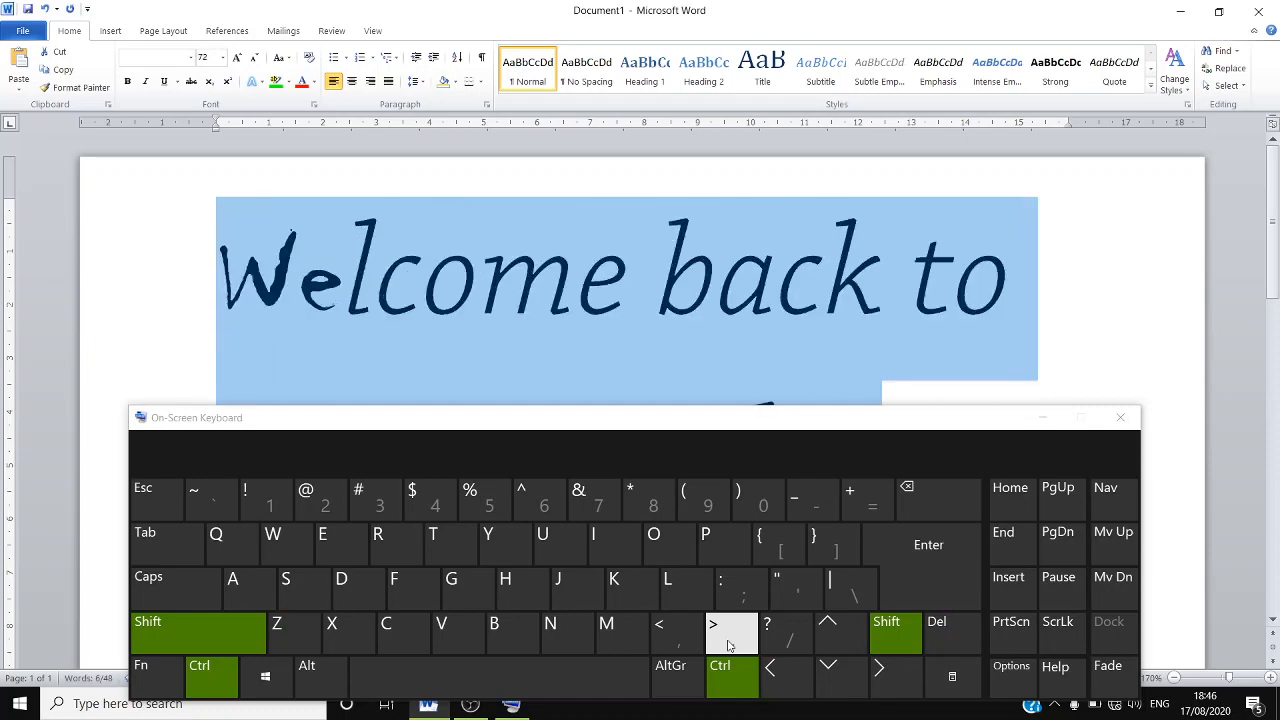
{"action": "left_click", "coordinate": [729, 645]}
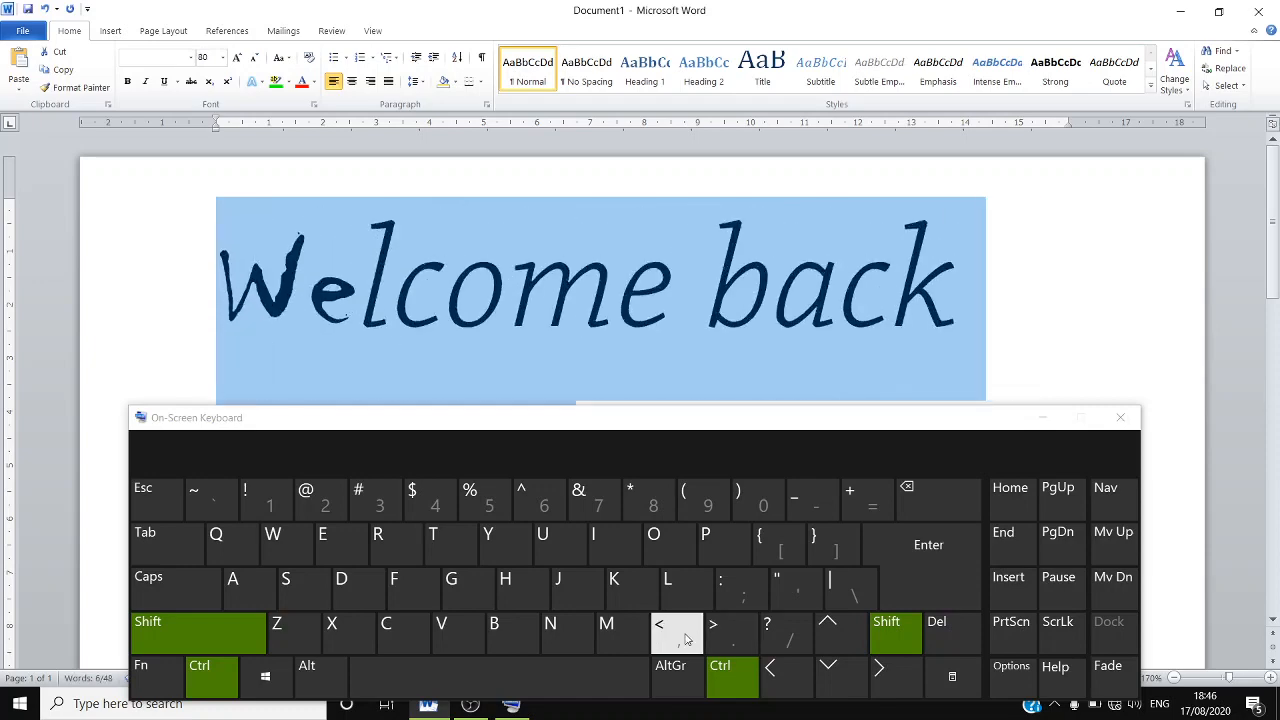
Reduce the selected part of the first line with the On-Screen Keyboard in repeated Shrink Font steps down to size 16.
{"action": "left_click", "coordinate": [686, 640]}
{"action": "left_click", "coordinate": [686, 640]}
{"action": "left_click", "coordinate": [686, 640]}
{"action": "left_click", "coordinate": [686, 640]}
{"action": "left_click", "coordinate": [686, 640]}
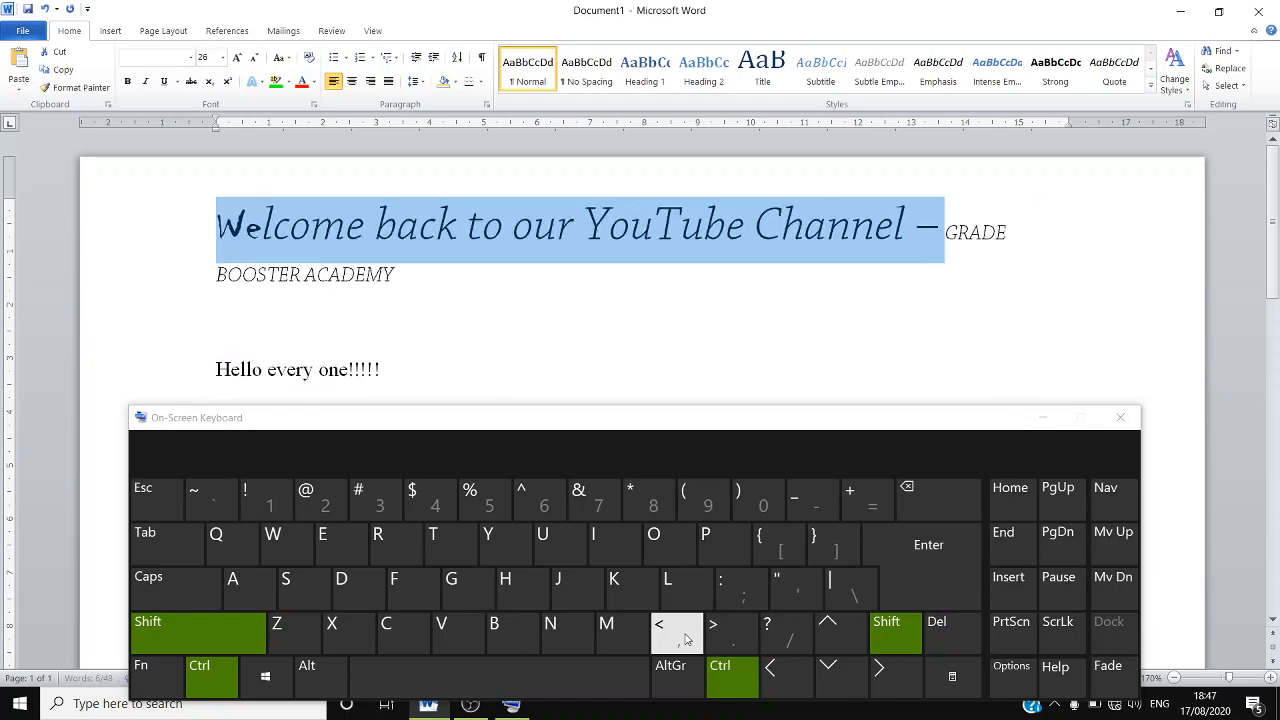
{"action": "left_click", "coordinate": [686, 640]}
{"action": "left_click", "coordinate": [686, 640]}
{"action": "left_click", "coordinate": [686, 640]}
{"action": "left_click", "coordinate": [686, 640]}
{"action": "left_click", "coordinate": [686, 640]}
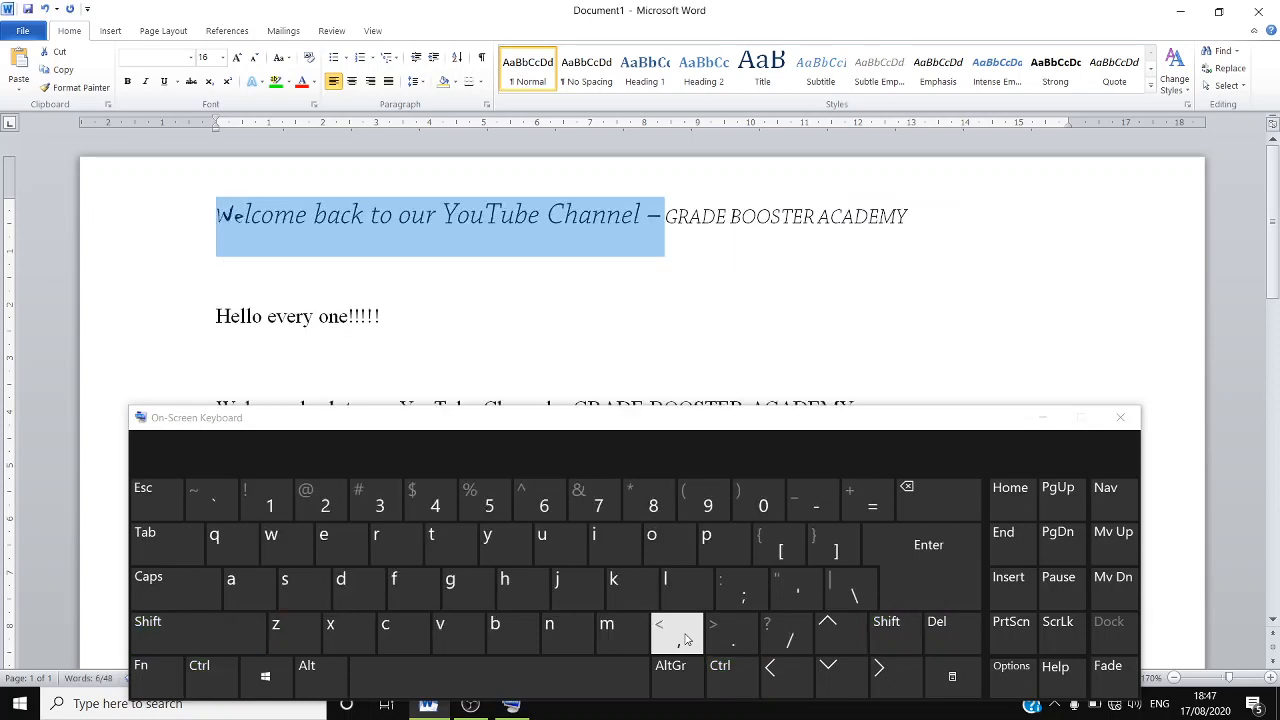
Step the selected text's font size up to 20 and down to 14, and minimize the On-Screen Keyboard.
{"action": "key", "text": "ctrl+shift"}
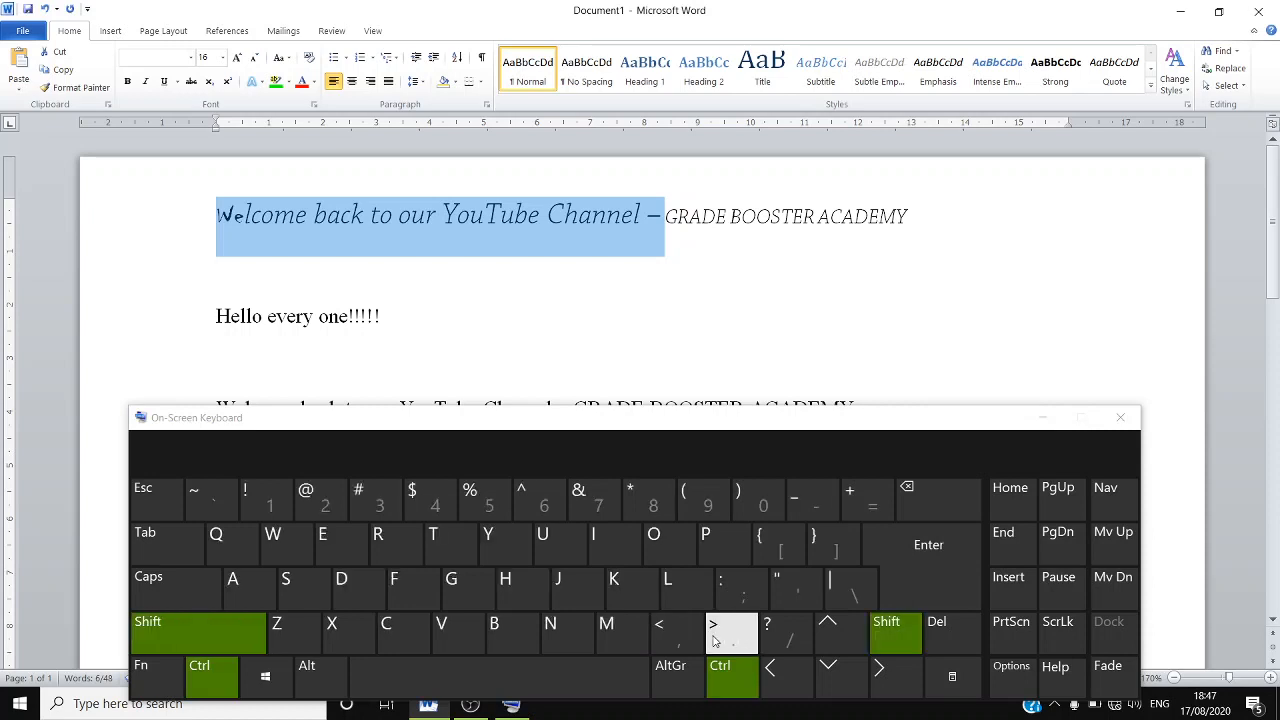
{"action": "left_click", "coordinate": [714, 640]}
{"action": "left_click", "coordinate": [714, 640]}
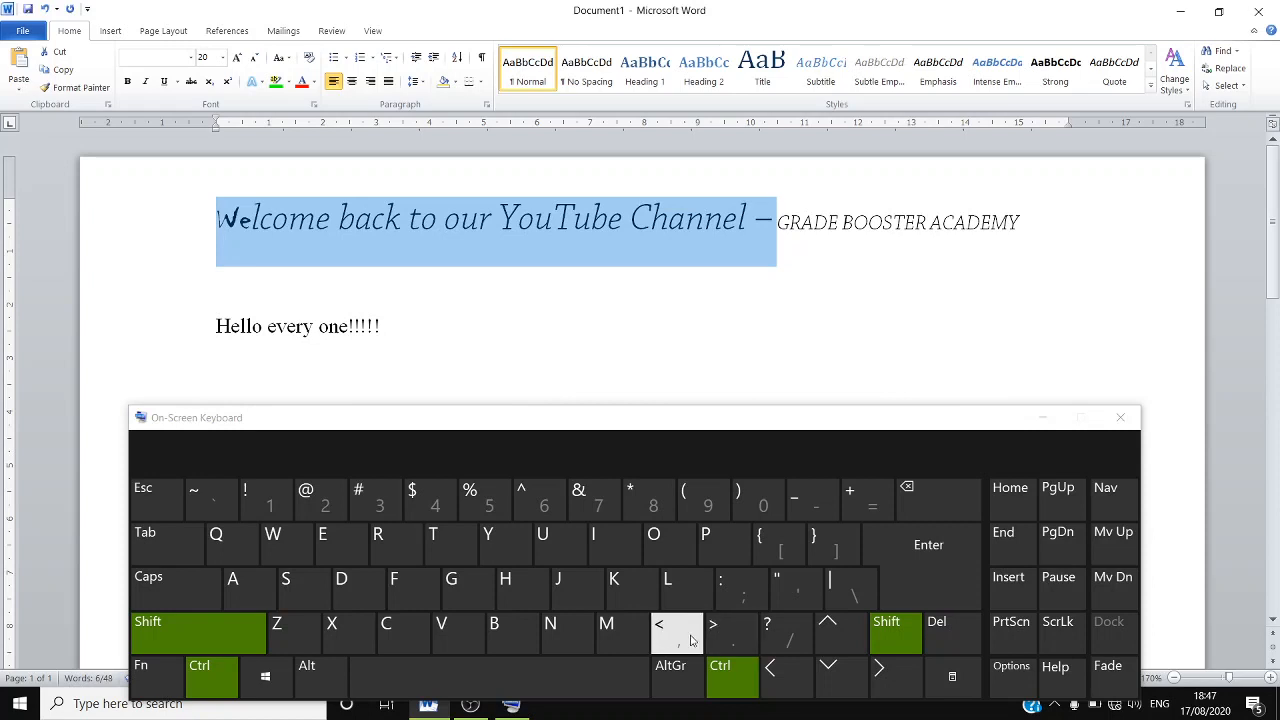
{"action": "left_click", "coordinate": [677, 632]}
{"action": "left_click", "coordinate": [677, 632]}
{"action": "left_click", "coordinate": [677, 632]}
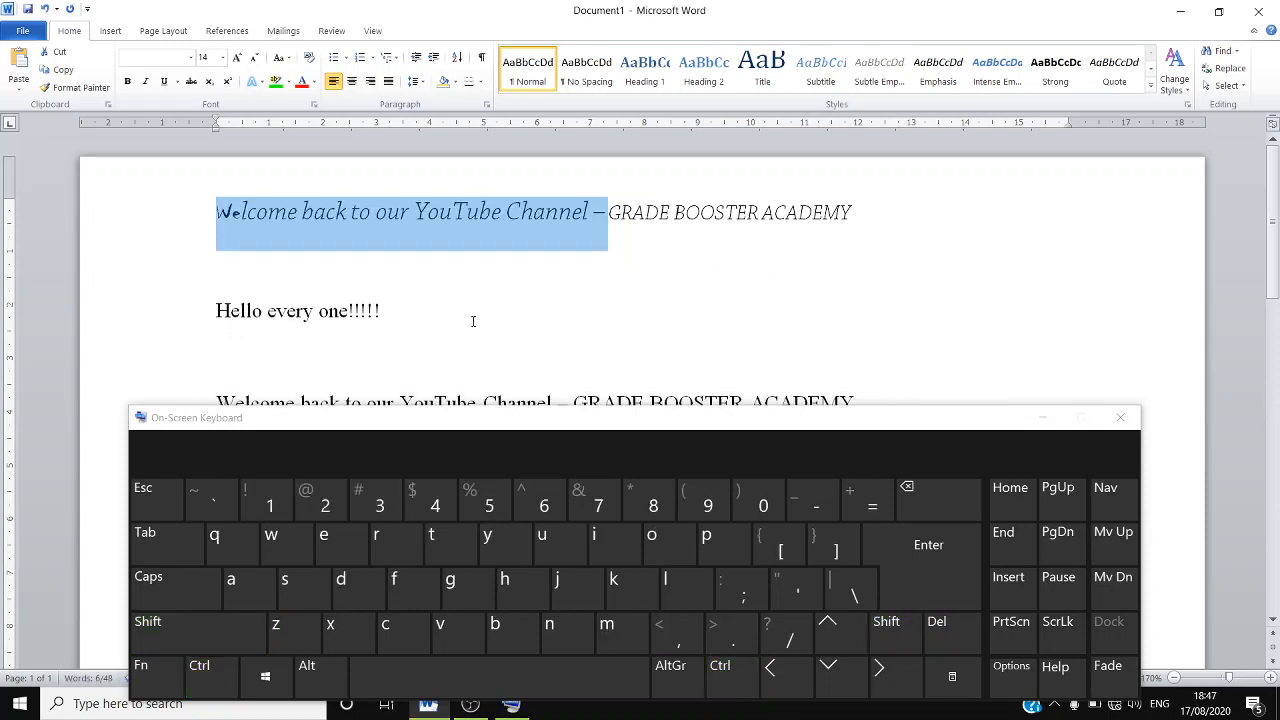
{"action": "left_click", "coordinate": [452, 222]}
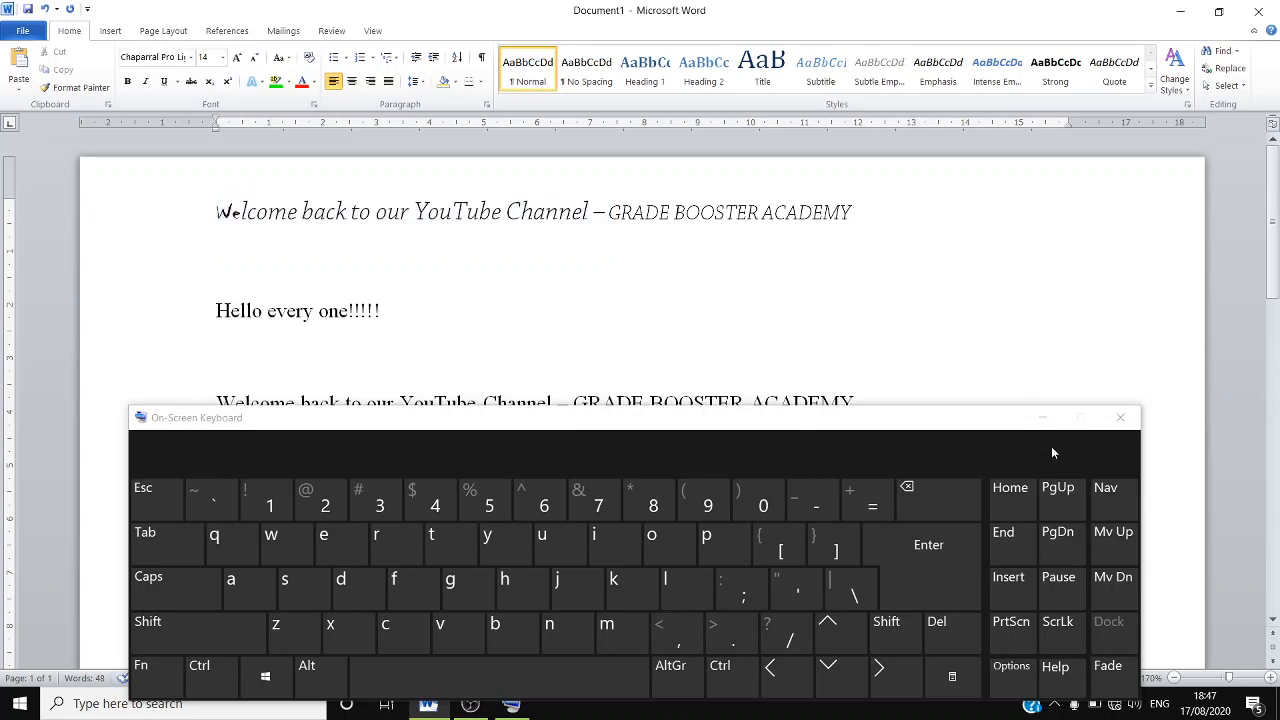
{"action": "left_click", "coordinate": [1043, 417]}
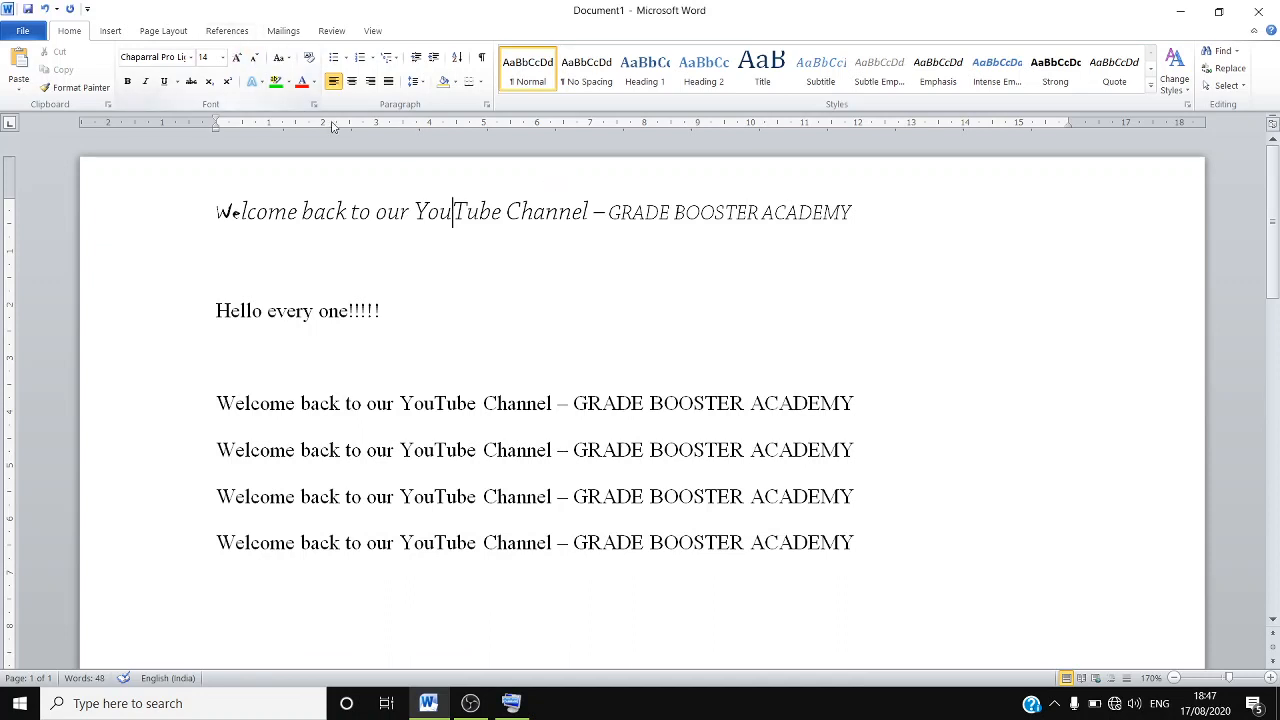
{"action": "left_click_drag", "start_coordinate": [246, 311], "coordinate": [125, 311]}
{"action": "left_click", "coordinate": [393, 308]}
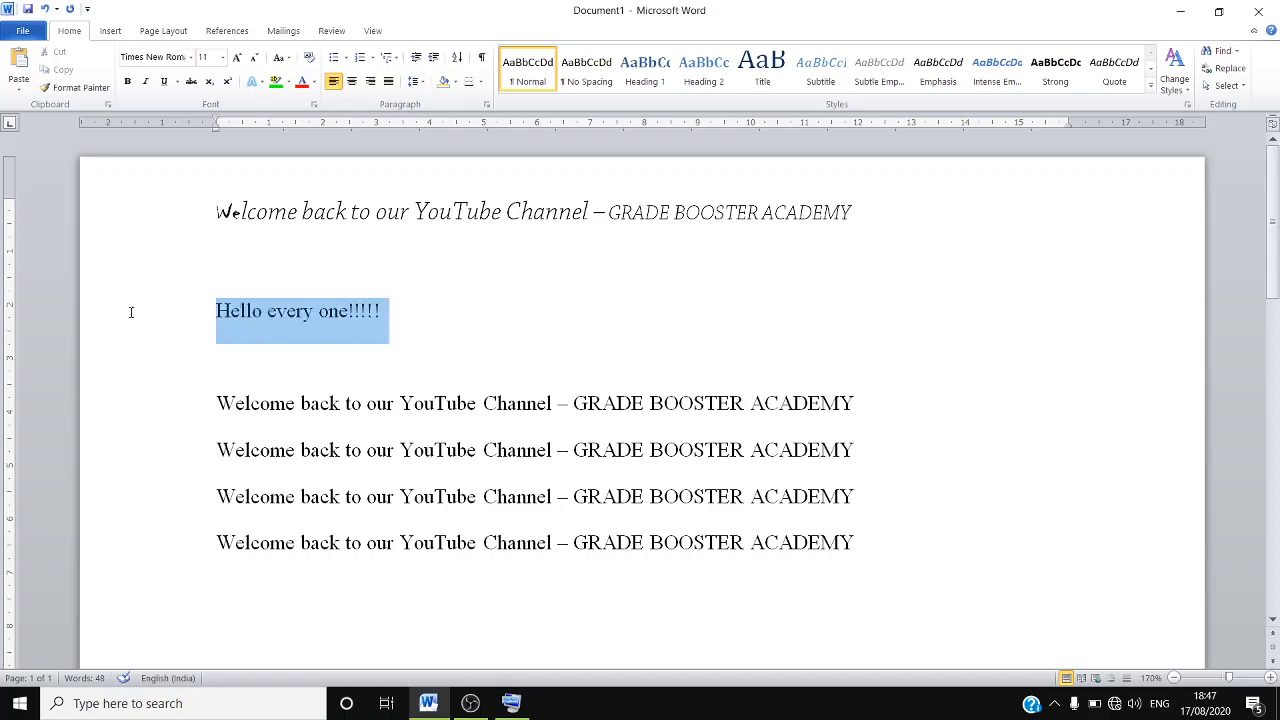
{"action": "left_click", "coordinate": [289, 58]}
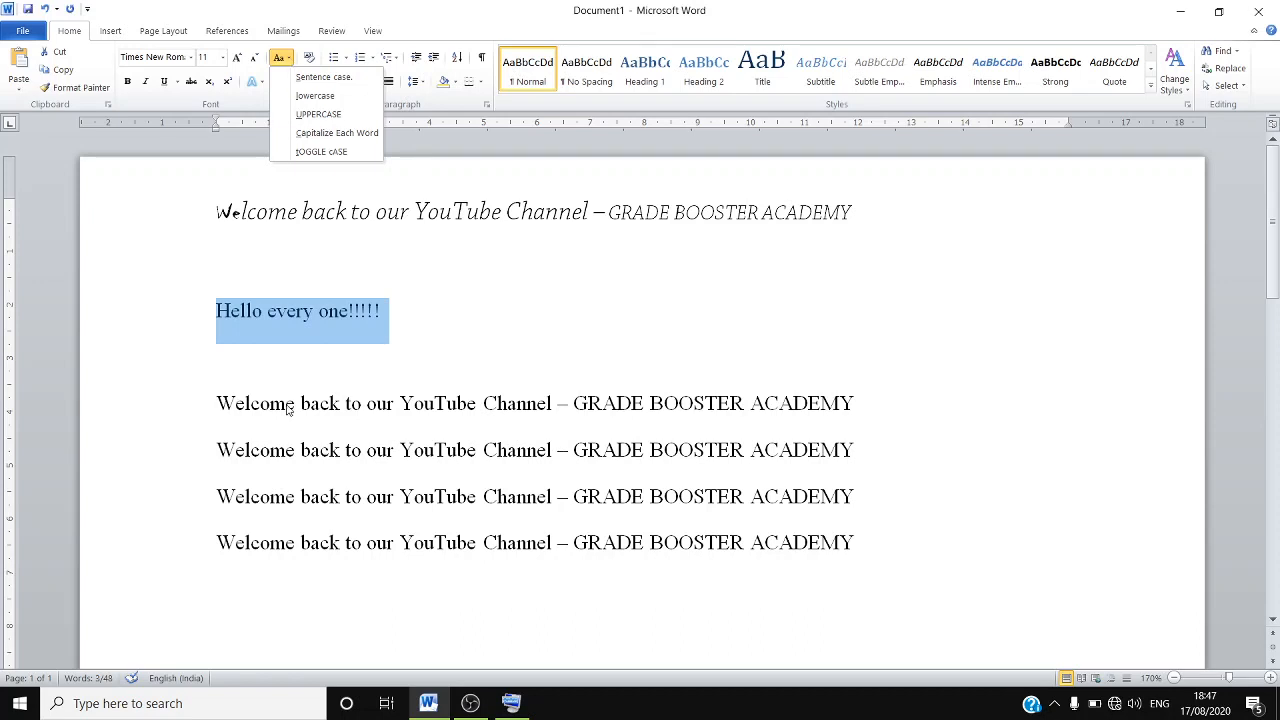
{"action": "left_click", "coordinate": [222, 415]}
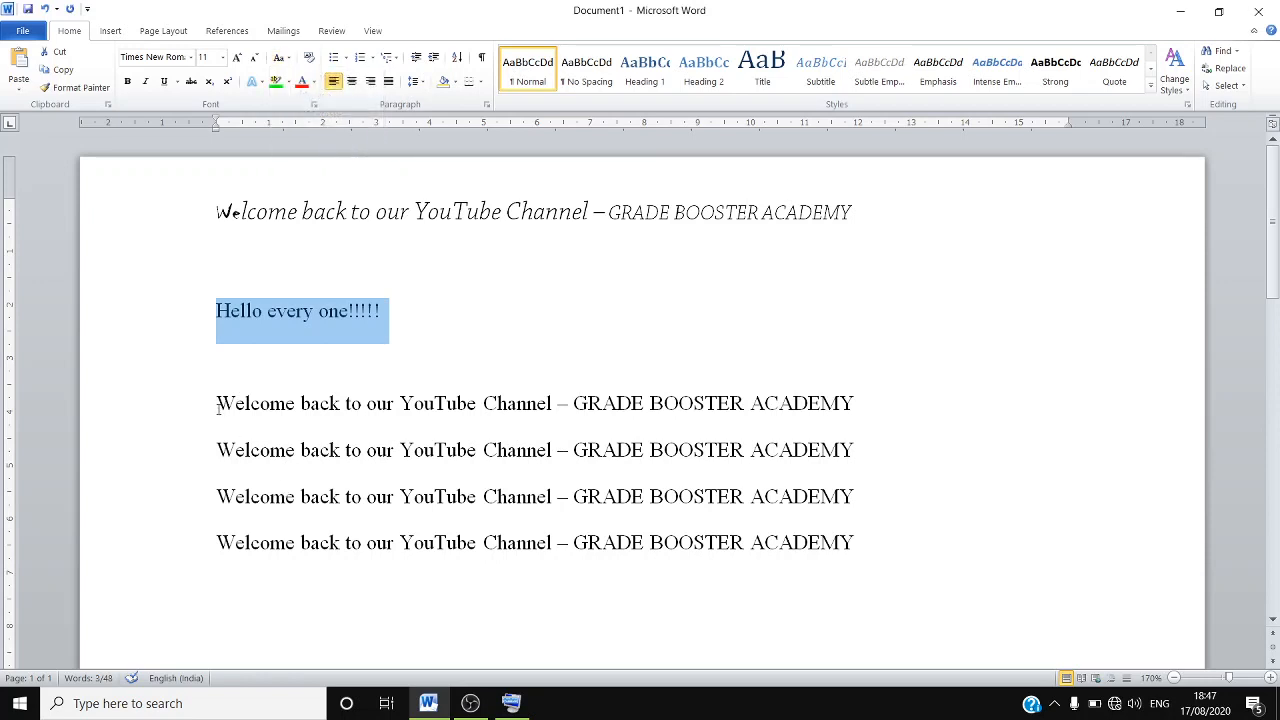
Change "Welcome back to our YouTube Channel" in the first line below "Hello every one!!!!!" to Sentence case.
{"action": "left_click_drag", "start_coordinate": [218, 404], "coordinate": [561, 404]}
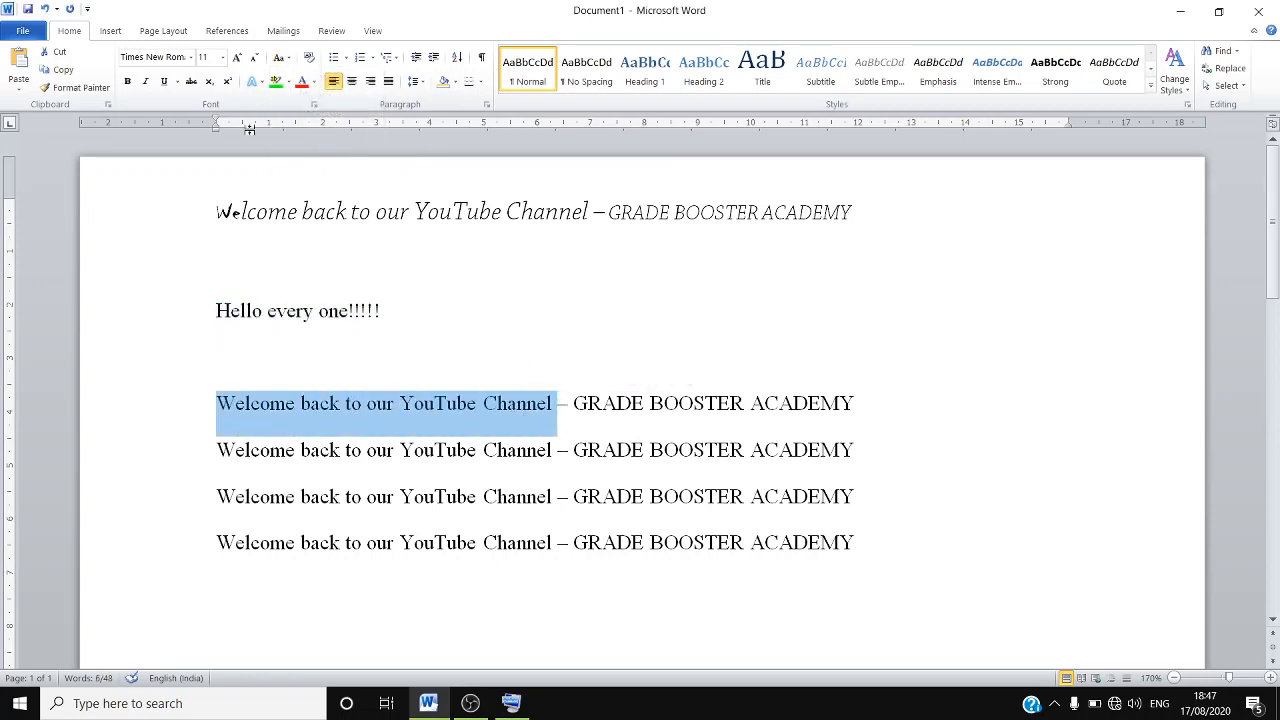
{"action": "left_click", "coordinate": [281, 58]}
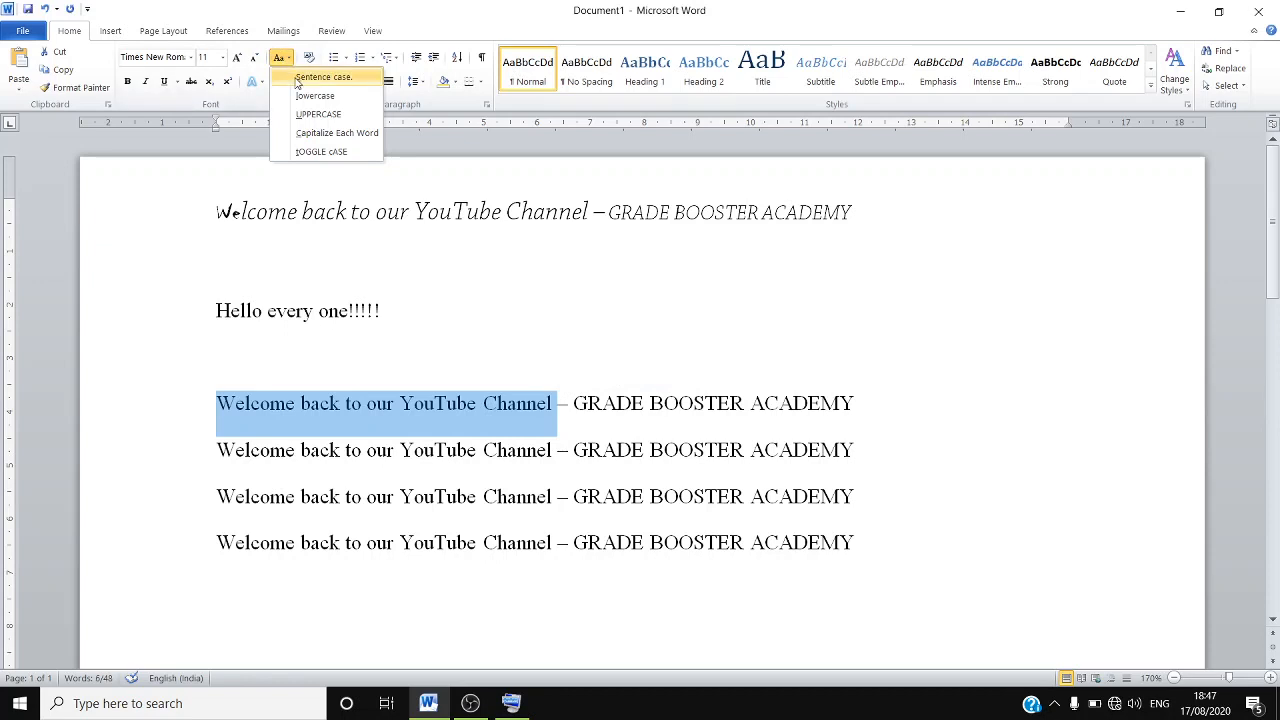
{"action": "left_click", "coordinate": [312, 77]}
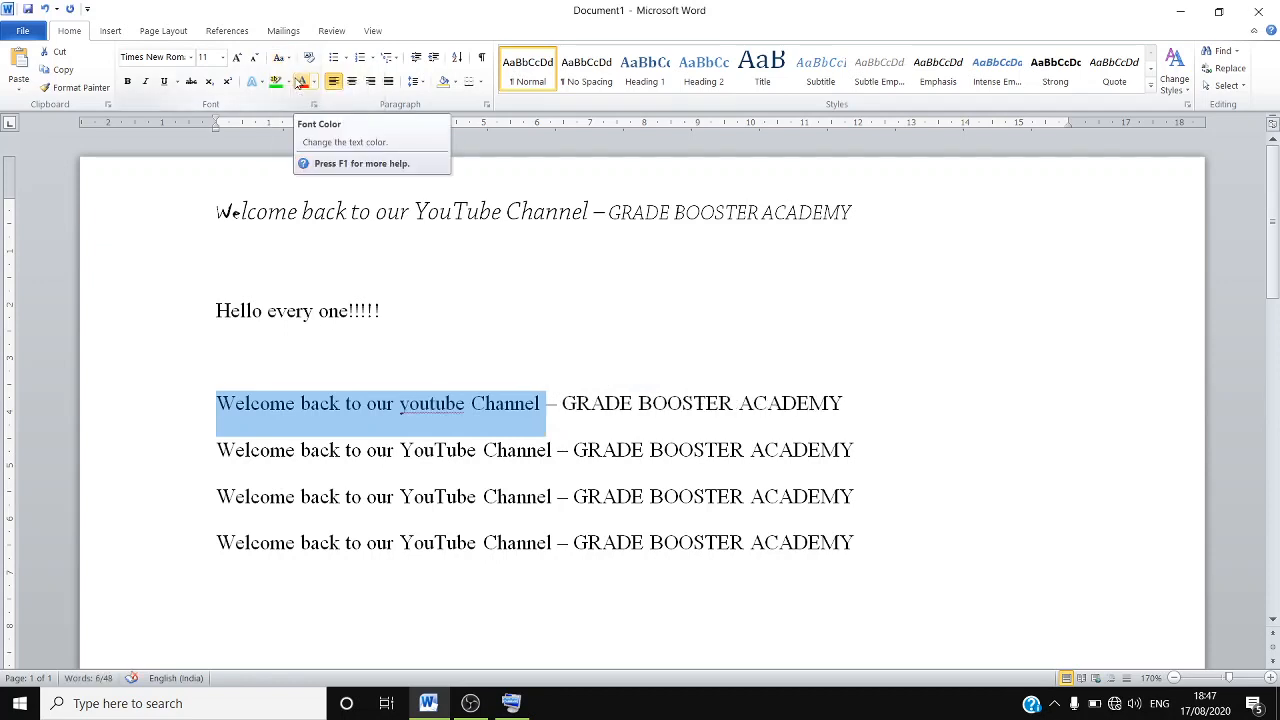
{"action": "left_click", "coordinate": [232, 403]}
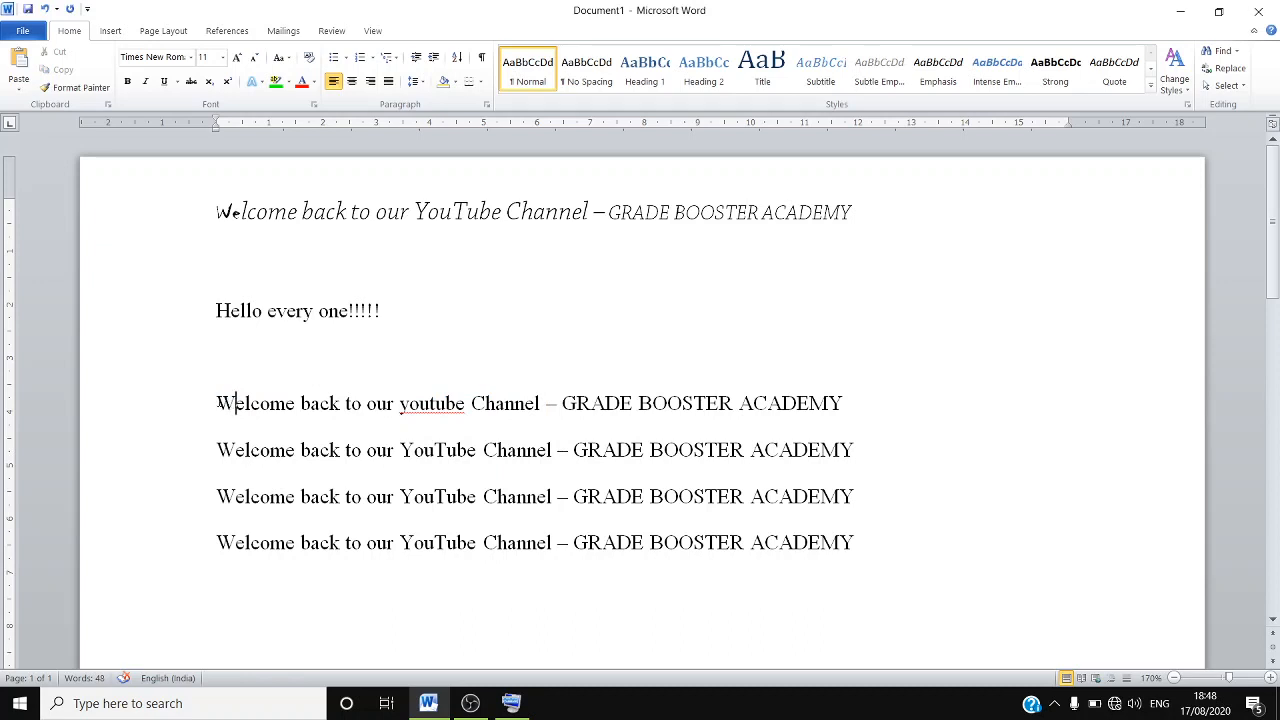
Reselect "Welcome back to our youtube Channel" in the line below "Hello every one!!!!!" and change it to lowercase.
{"action": "left_click_drag", "start_coordinate": [217, 403], "coordinate": [517, 424]}
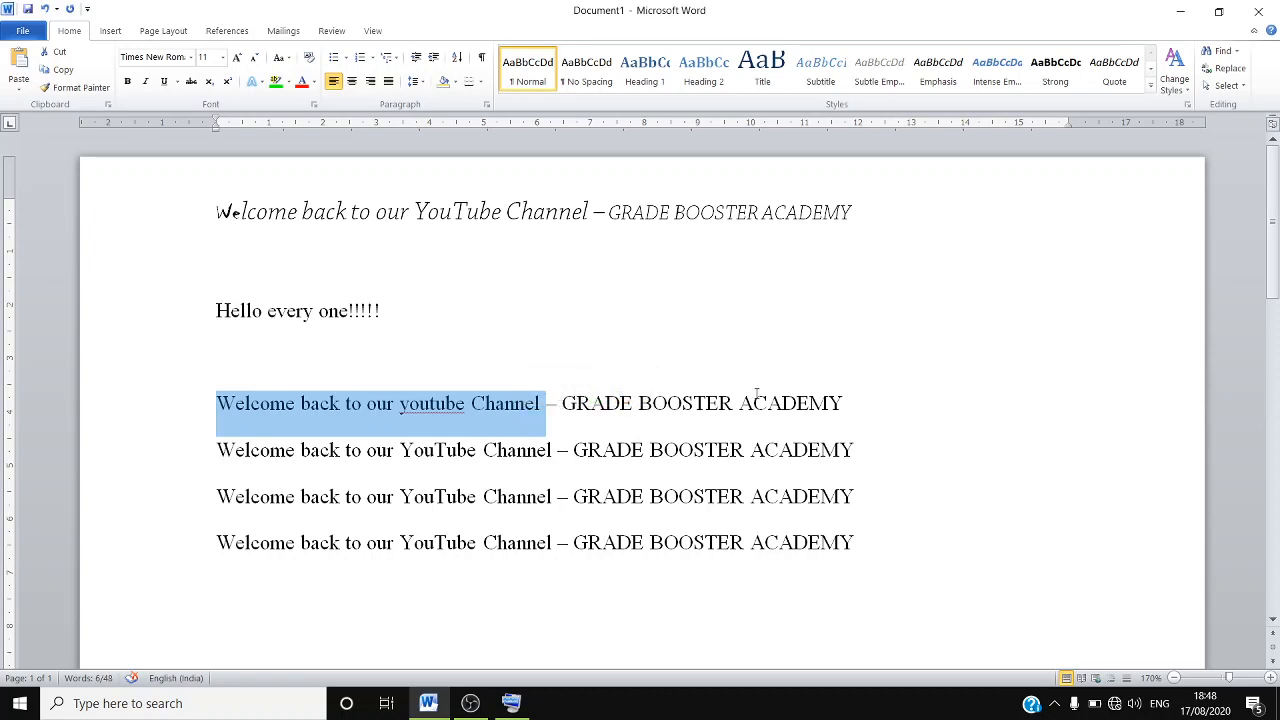
{"action": "left_click", "coordinate": [282, 57]}
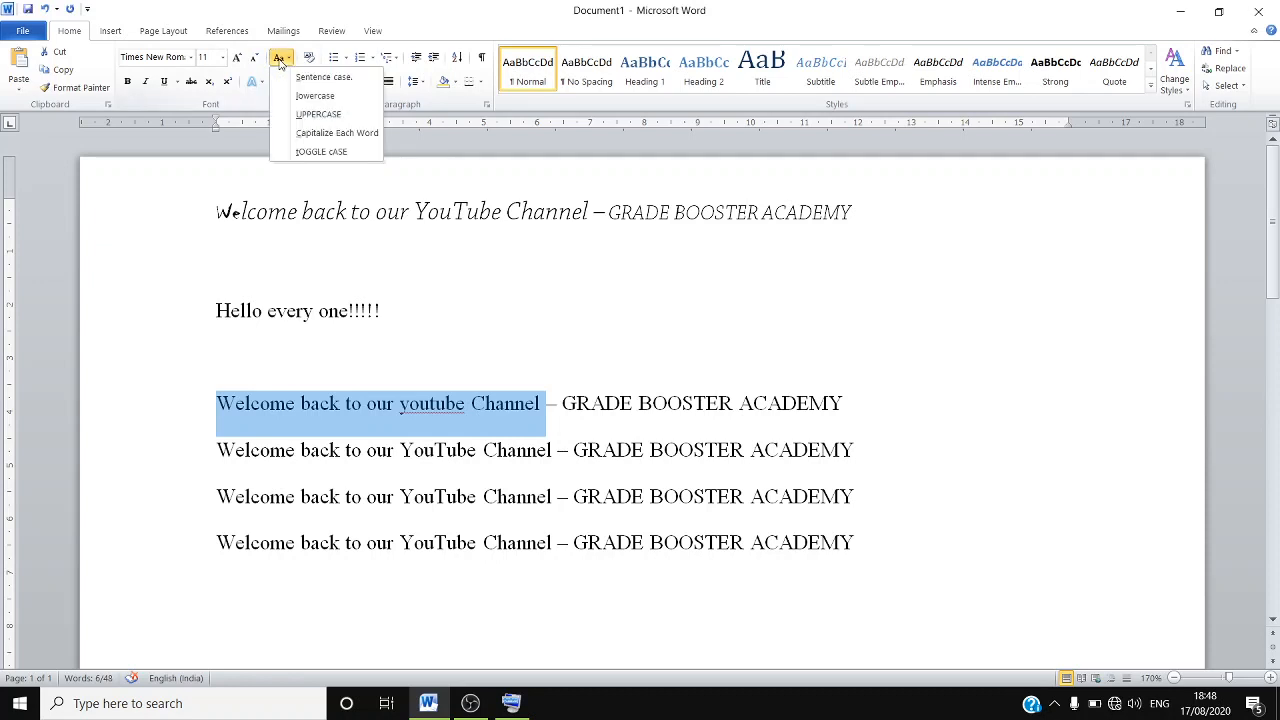
{"action": "left_click", "coordinate": [310, 96]}
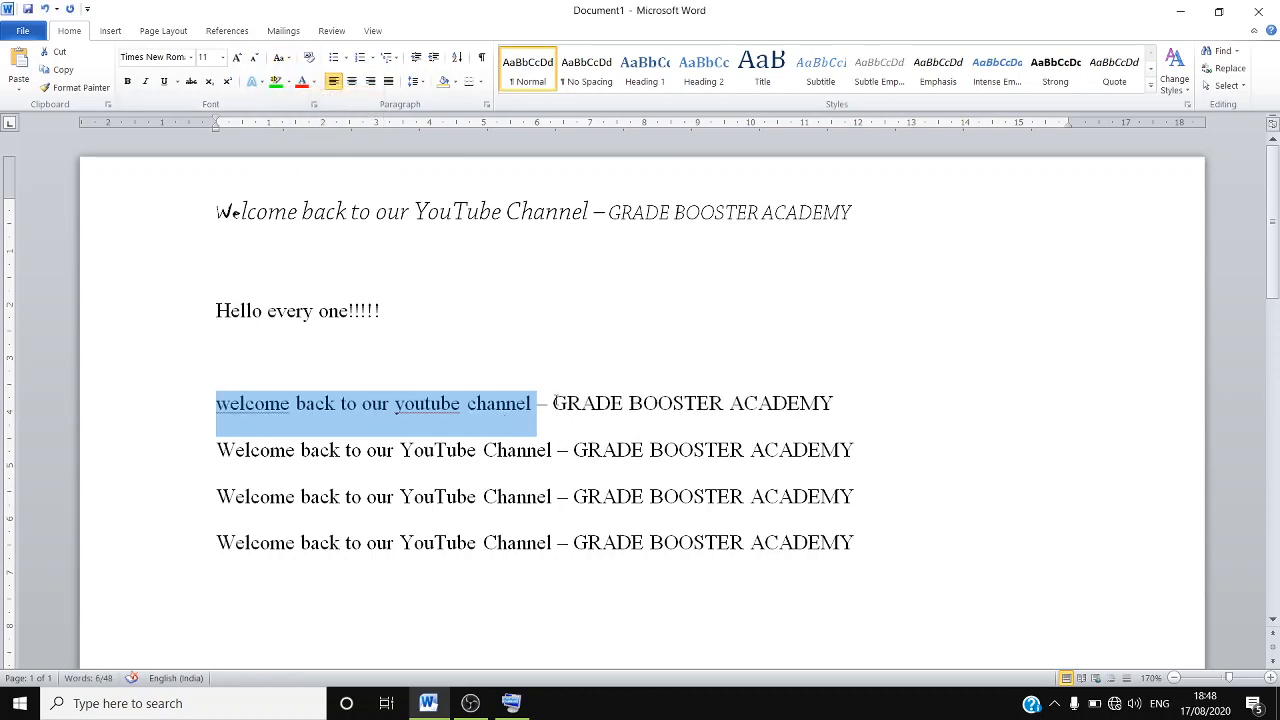
Select "GRADE BOOSTER ACADEMY" in the same line and change its case to lowercase, followed by UPPERCASE.
{"action": "left_click", "coordinate": [554, 405]}
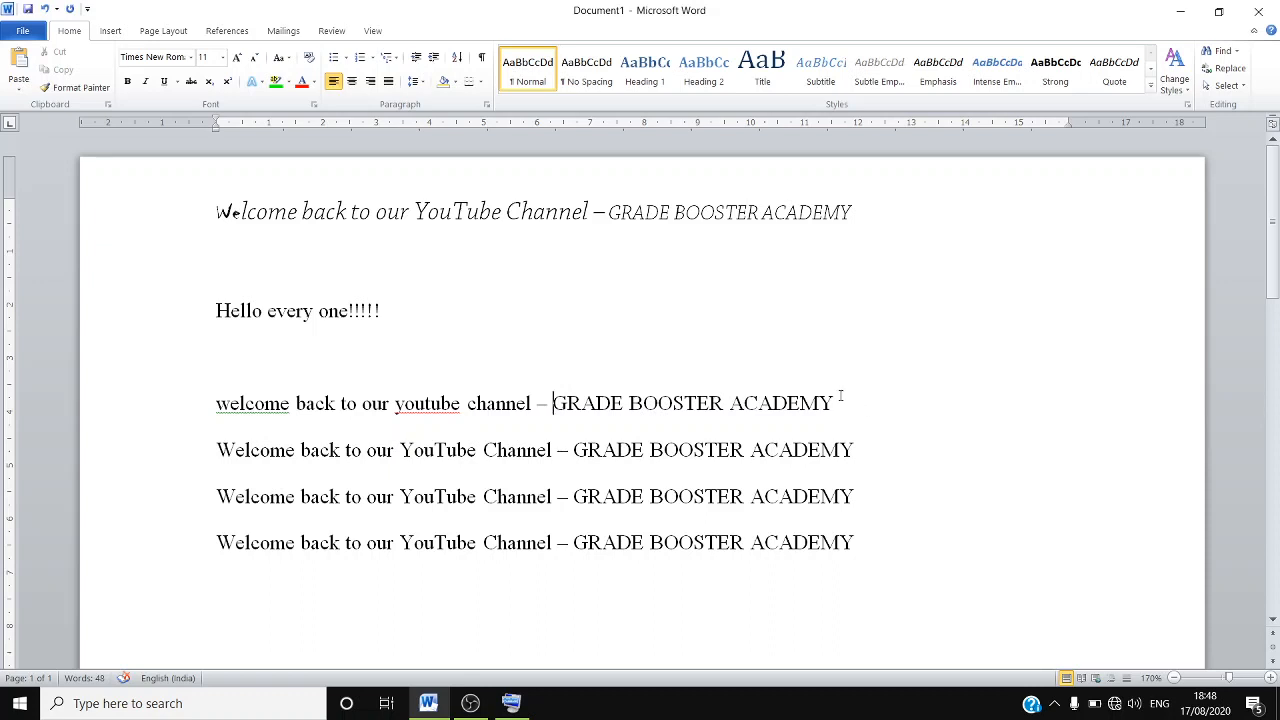
{"action": "left_click_drag", "start_coordinate": [840, 400], "coordinate": [553, 412]}
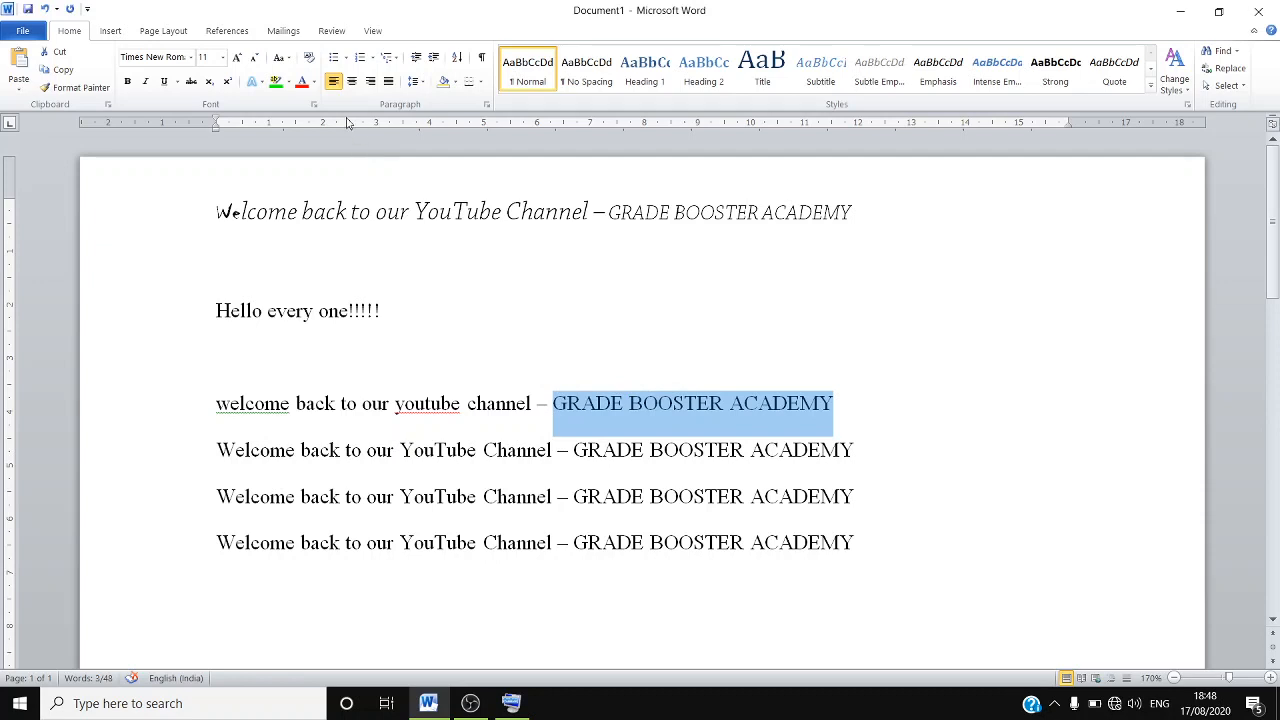
{"action": "left_click", "coordinate": [284, 62]}
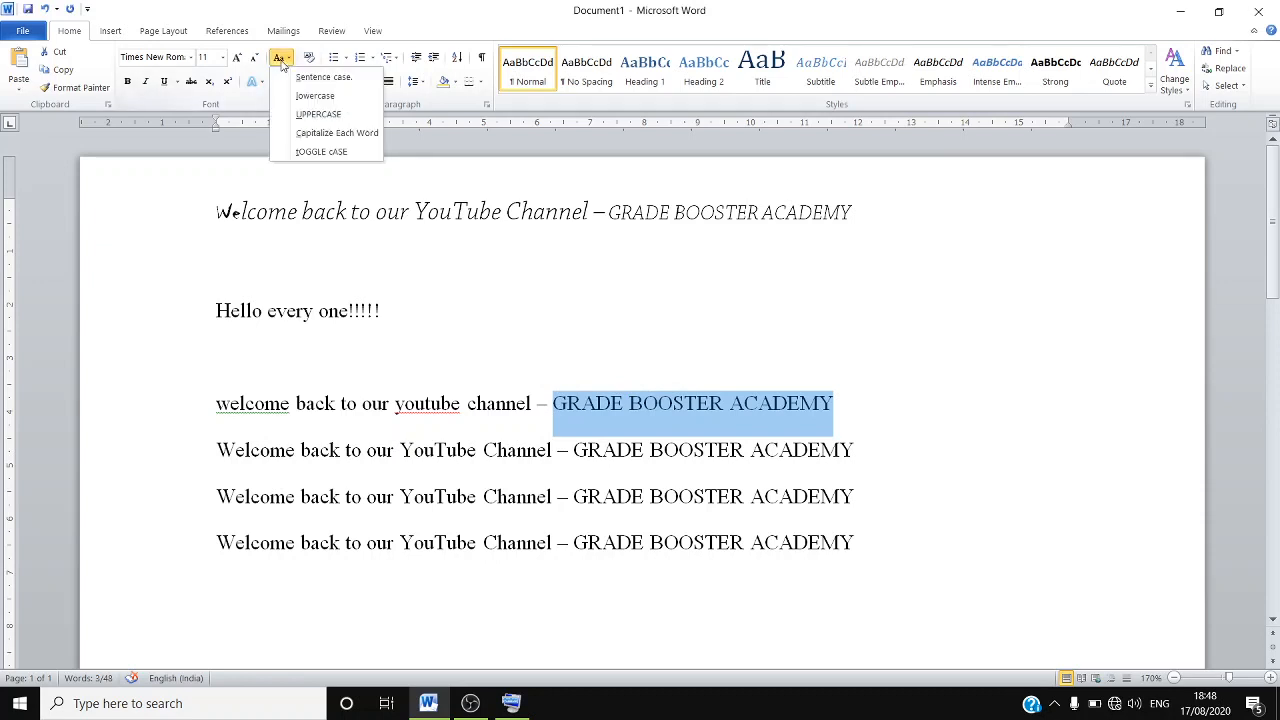
{"action": "left_click", "coordinate": [315, 95]}
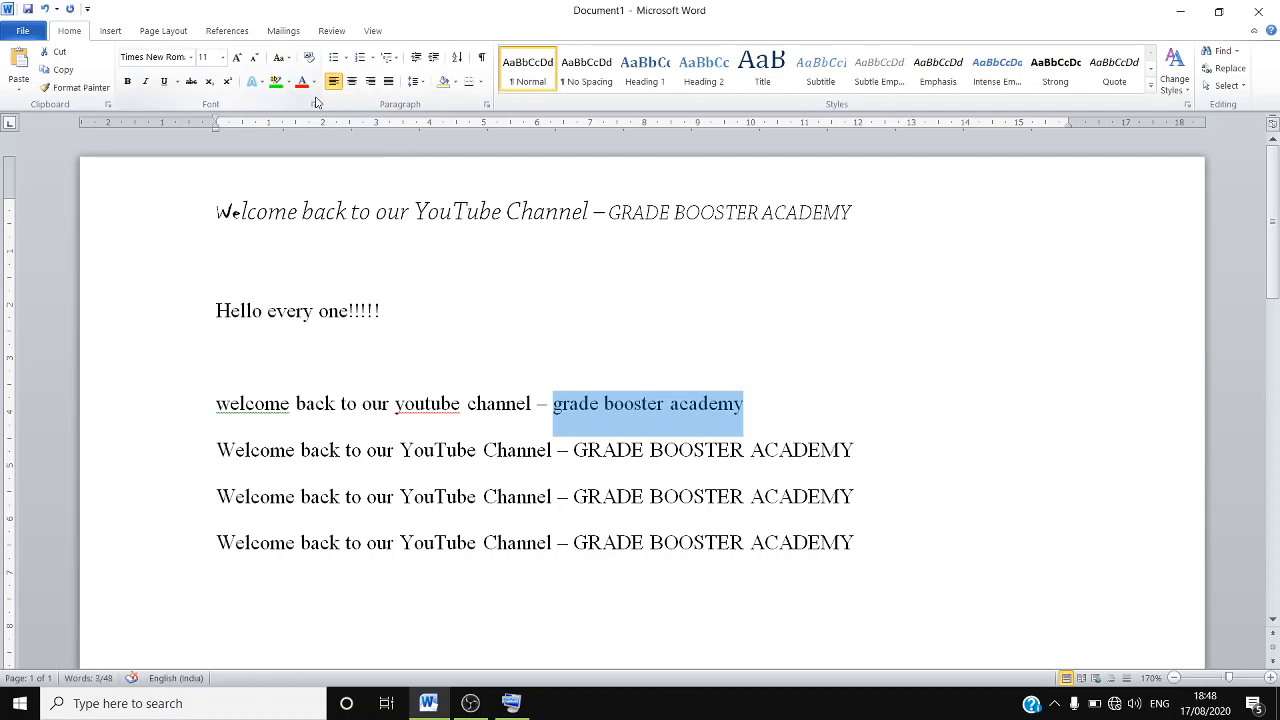
{"action": "left_click", "coordinate": [281, 57]}
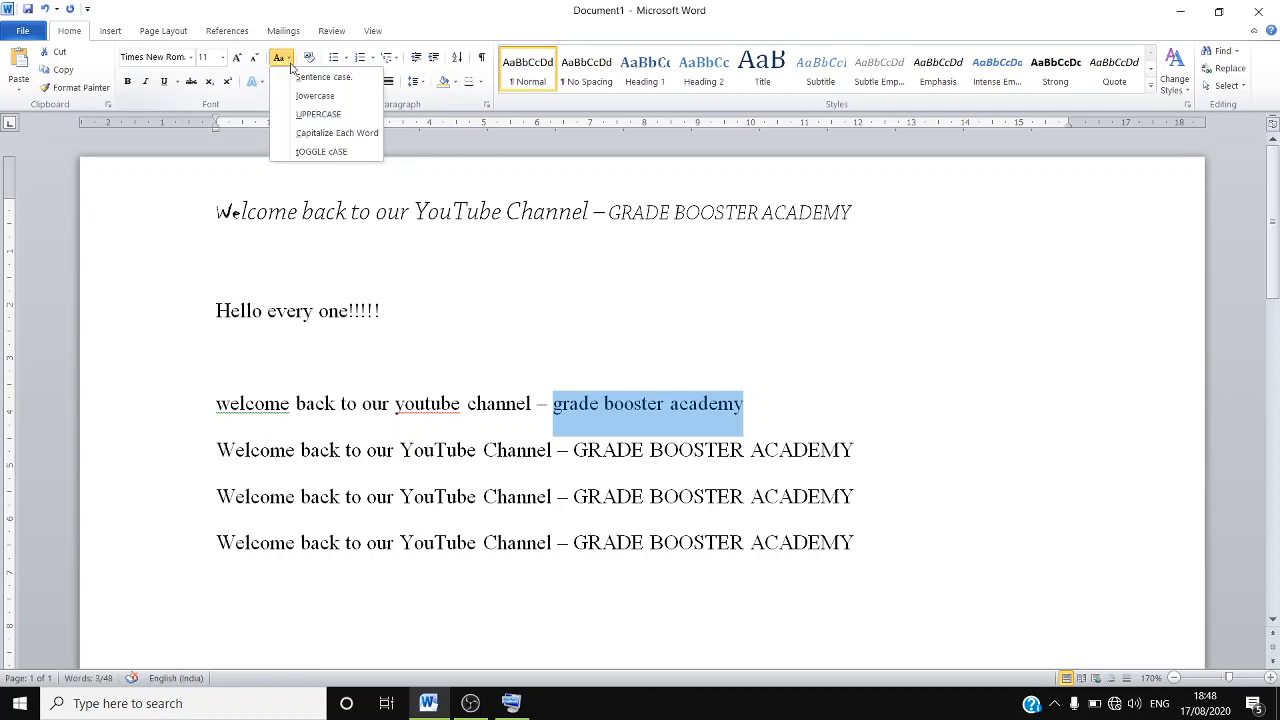
{"action": "left_click", "coordinate": [317, 114]}
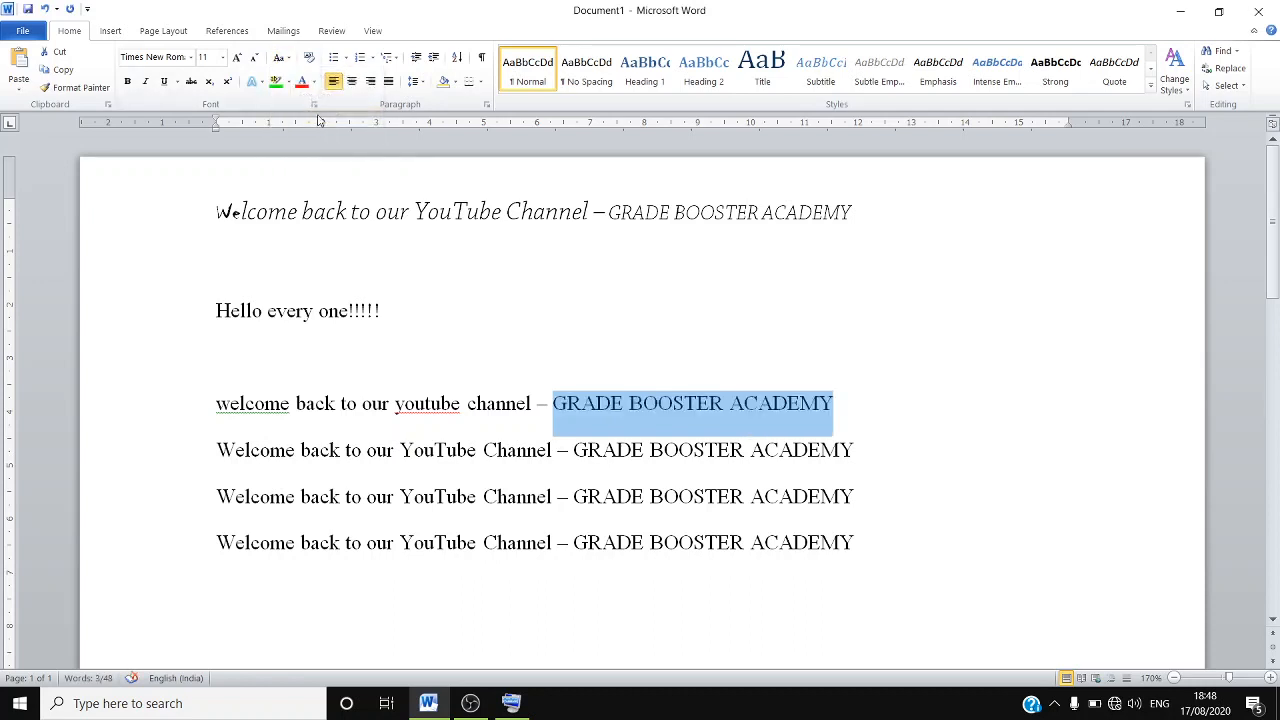
Apply Capitalize Each Word to the selected "GRADE BOOSTER ACADEMY", followed by tOGGLE cASE.
{"action": "left_click", "coordinate": [288, 57]}
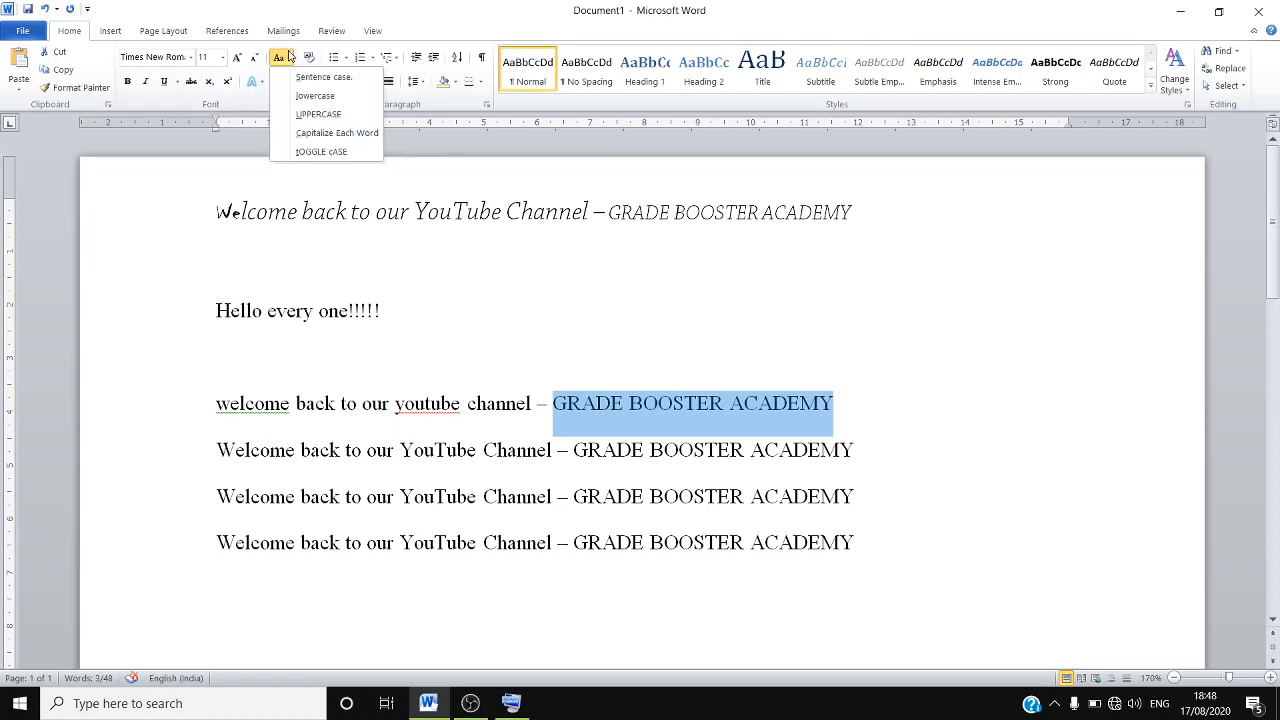
{"action": "left_click", "coordinate": [313, 133]}
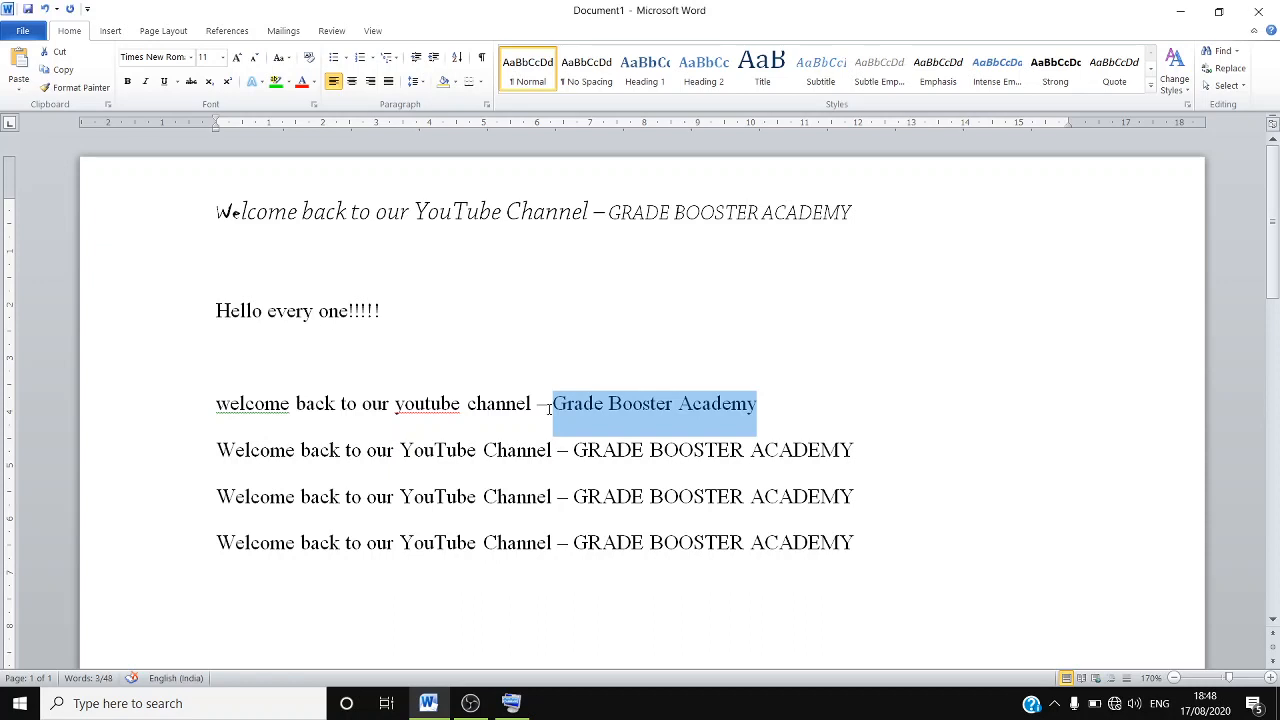
{"action": "left_click", "coordinate": [289, 64]}
{"action": "left_click", "coordinate": [330, 149]}
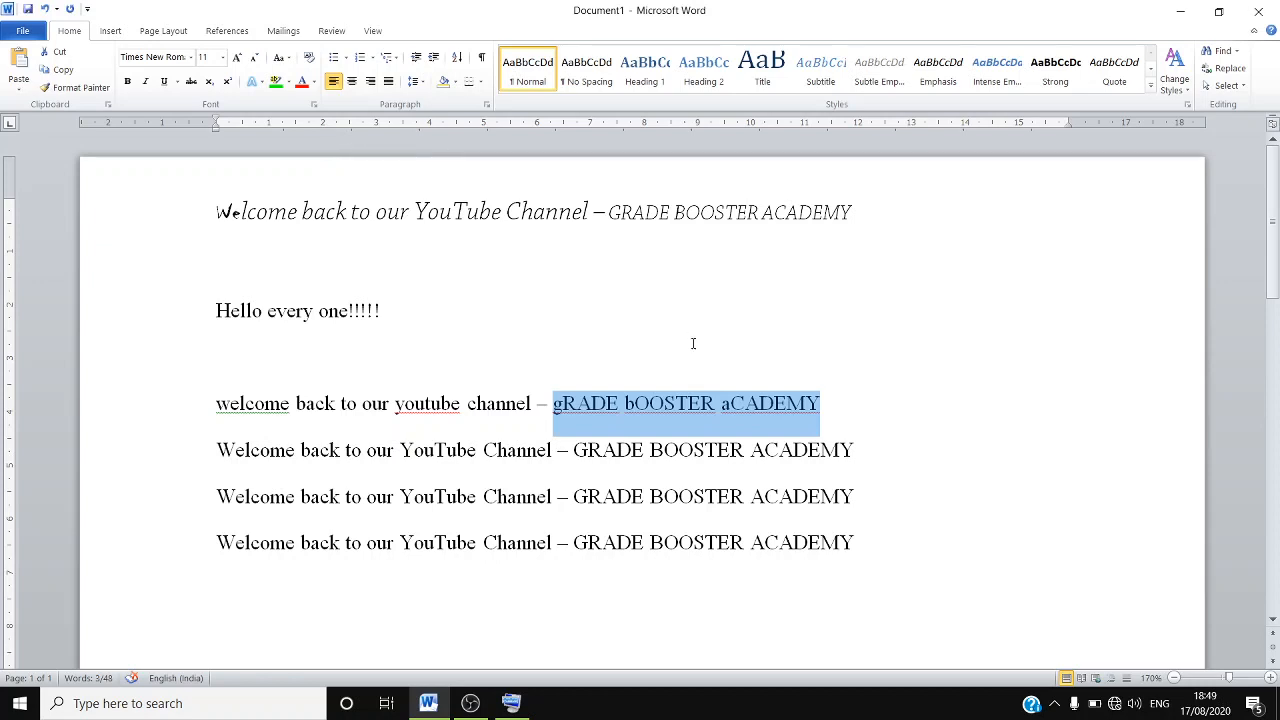
Reselect "gRADE bOOSTER aCADEMY", change its case to lowercase followed by UPPERCASE, and start a new line below the last text line.
{"action": "key", "text": "Left"}
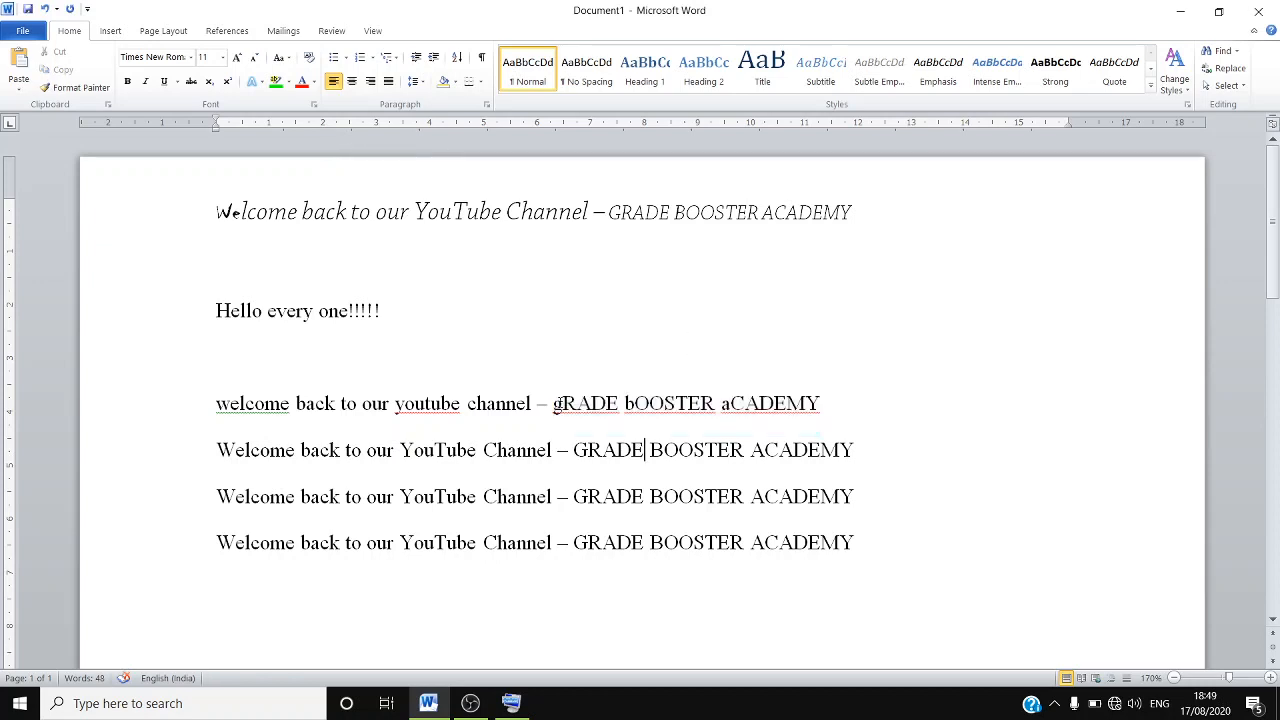
{"action": "left_click_drag", "start_coordinate": [554, 403], "coordinate": [820, 403]}
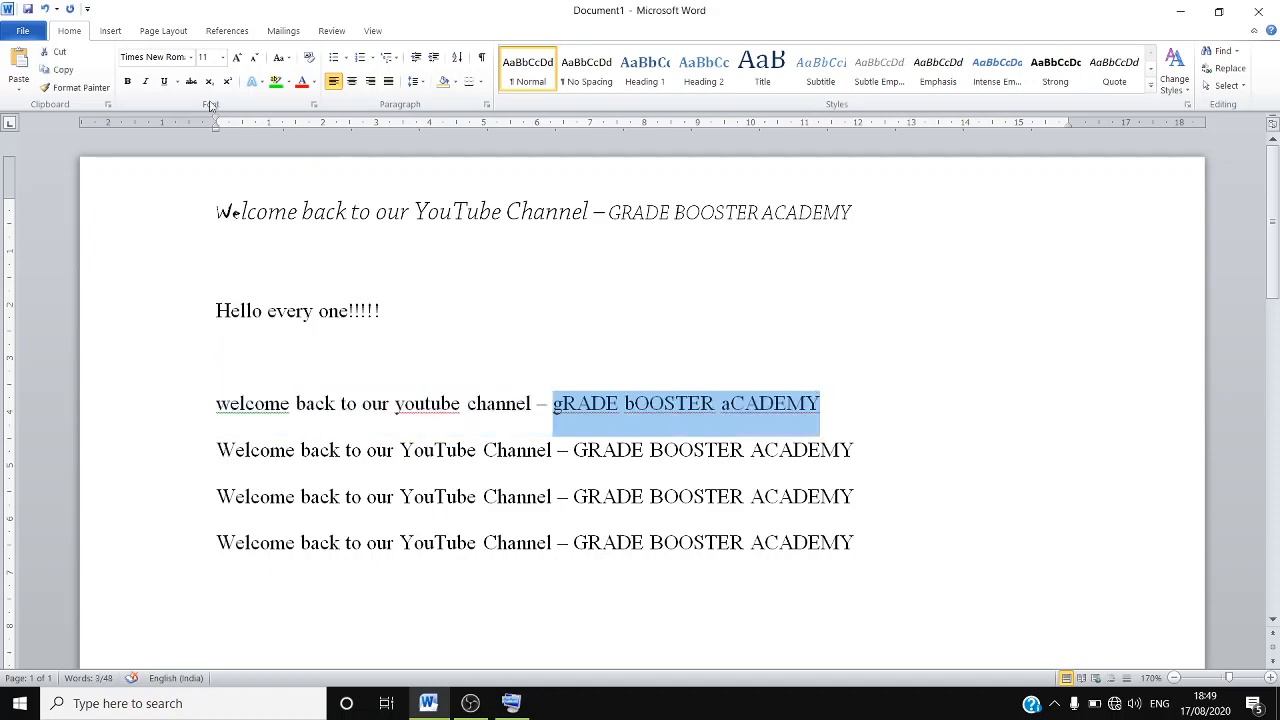
{"action": "left_click", "coordinate": [288, 58]}
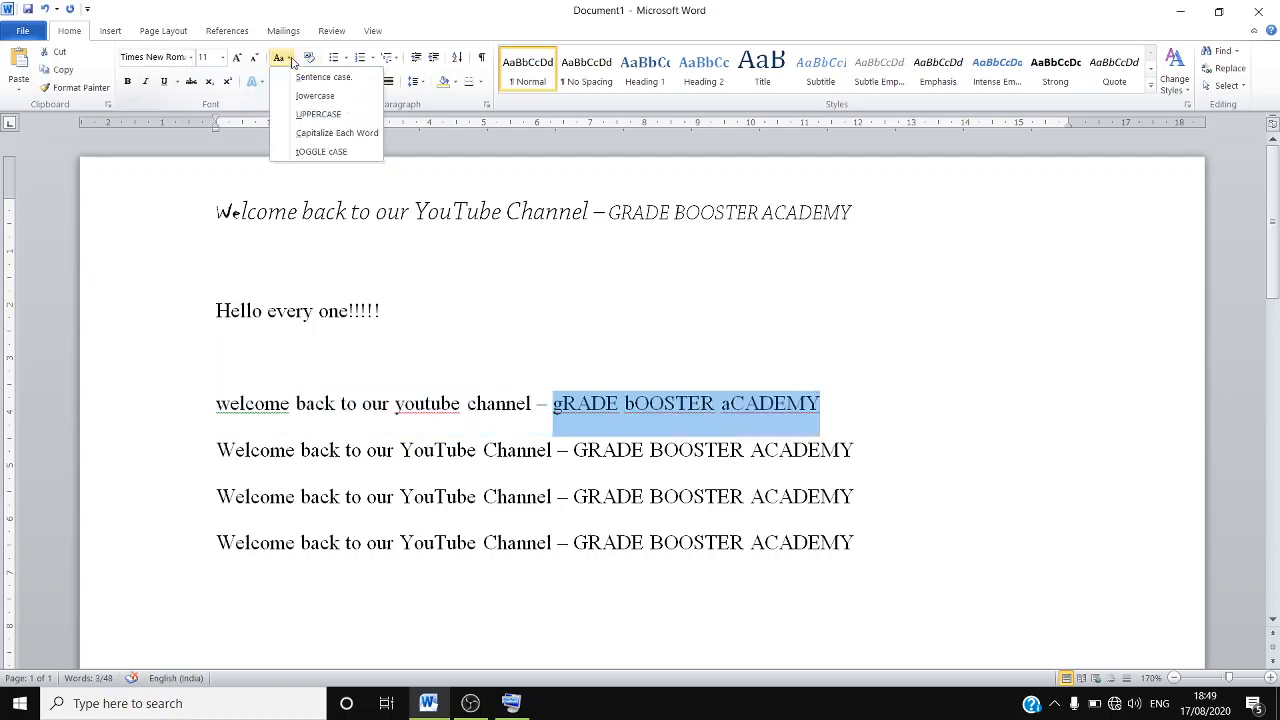
{"action": "left_click", "coordinate": [304, 95]}
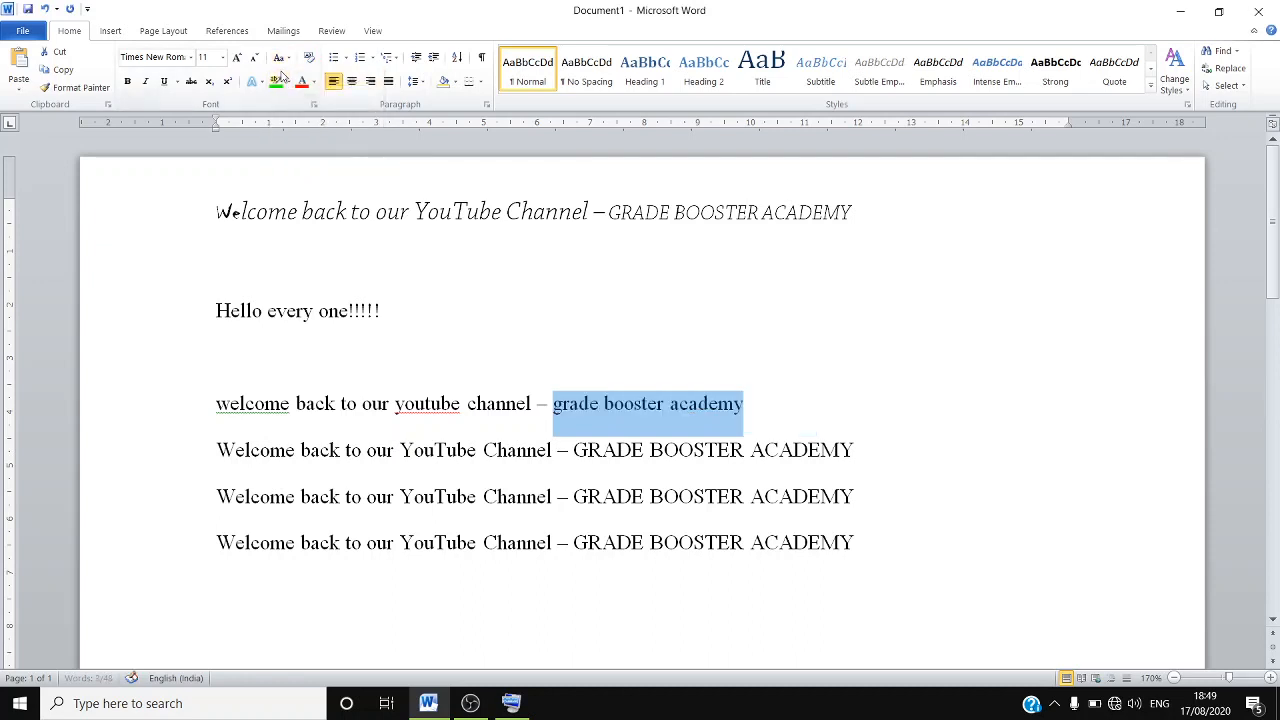
{"action": "left_click", "coordinate": [283, 58]}
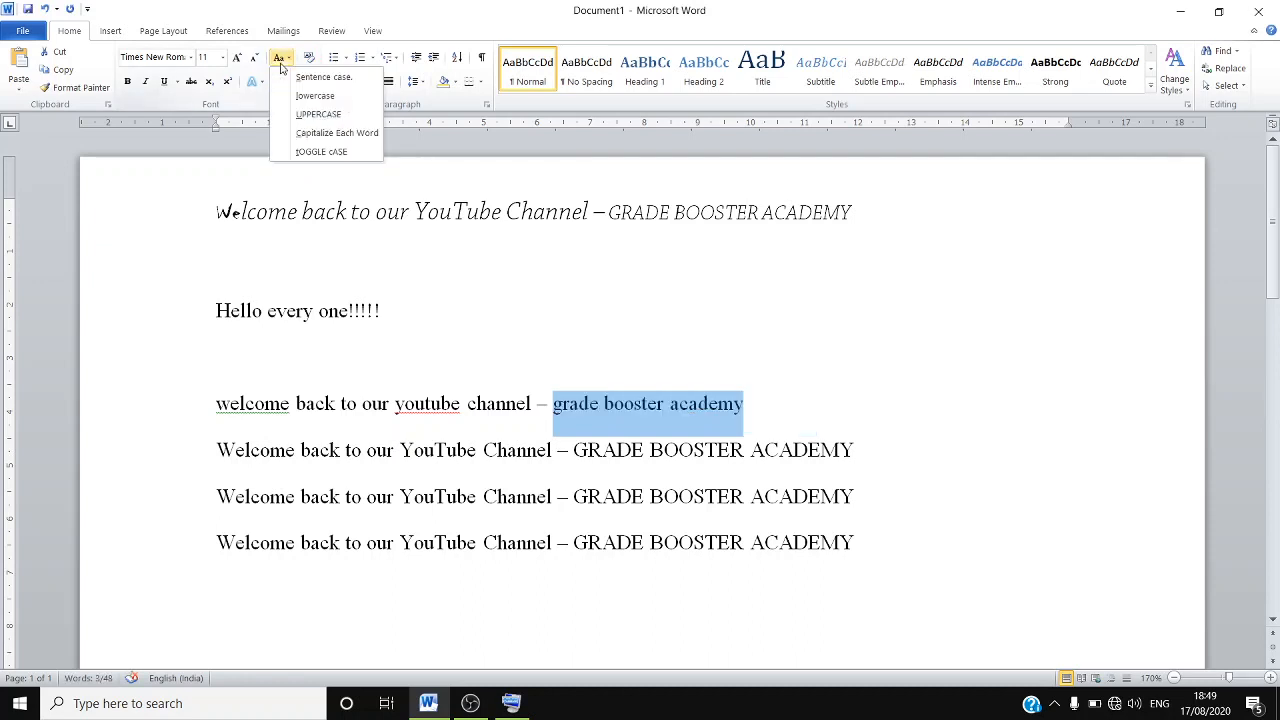
{"action": "left_click", "coordinate": [315, 114]}
{"action": "left_click", "coordinate": [908, 578]}
{"action": "key", "text": "Return"}
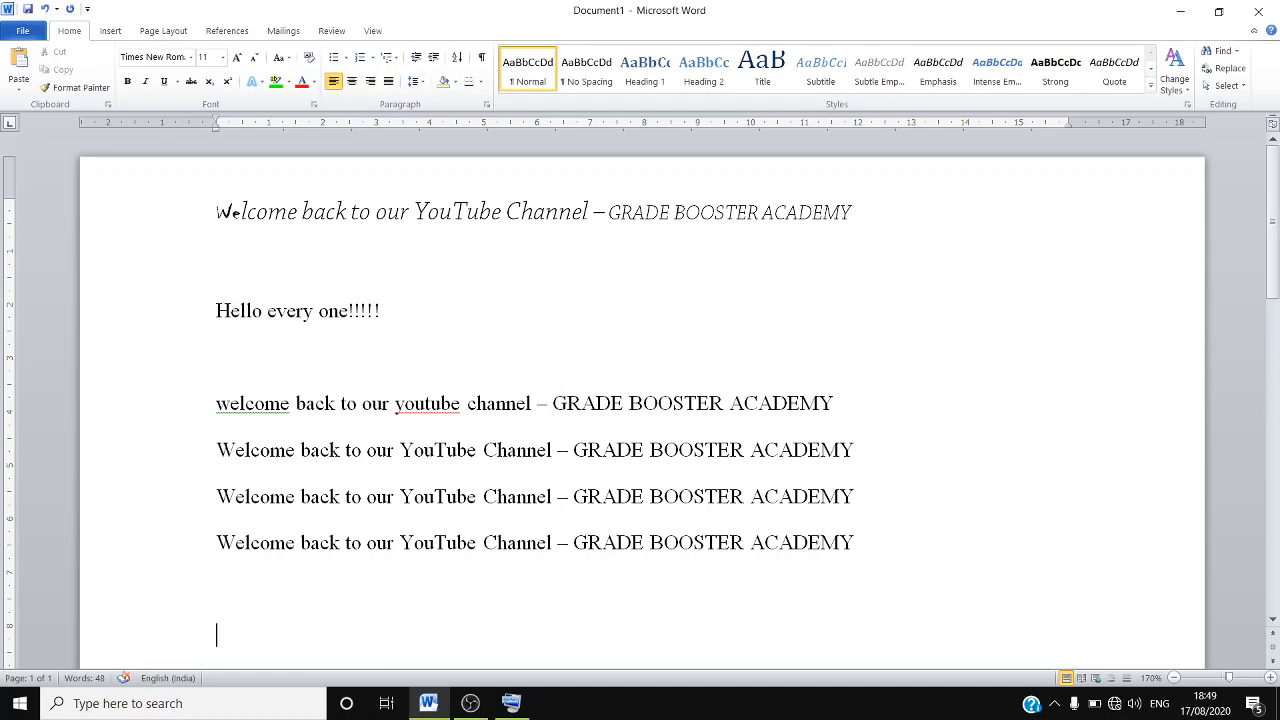
{"action": "type", "text": "Rout"}
{"action": "key", "text": "Return"}
{"action": "key", "text": "BackSpace"}
{"action": "key", "text": "BackSpace"}
{"action": "key", "text": "BackSpace"}
{"action": "key", "text": "BackSpace"}
{"action": "key", "text": "BackSpace"}
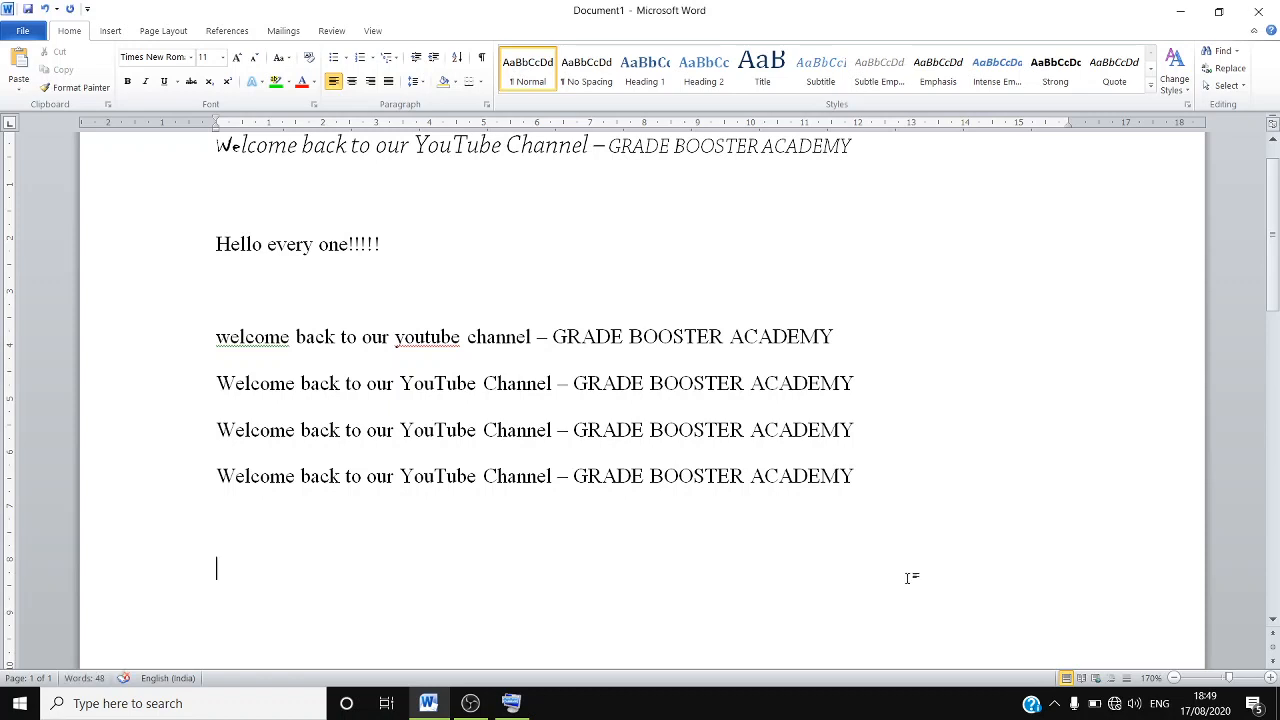
Enter "Eatin" and "EATIN" on separate lines below the welcome lines, followed by a new line.
{"action": "type", "text": "EATIN"}
{"action": "key", "text": "BackSpace"}
{"action": "key", "text": "BackSpace"}
{"action": "key", "text": "BackSpace"}
{"action": "key", "text": "BackSpace"}
{"action": "type", "text": "atin"}
{"action": "key", "text": "Return"}
{"action": "type", "text": "EA"}
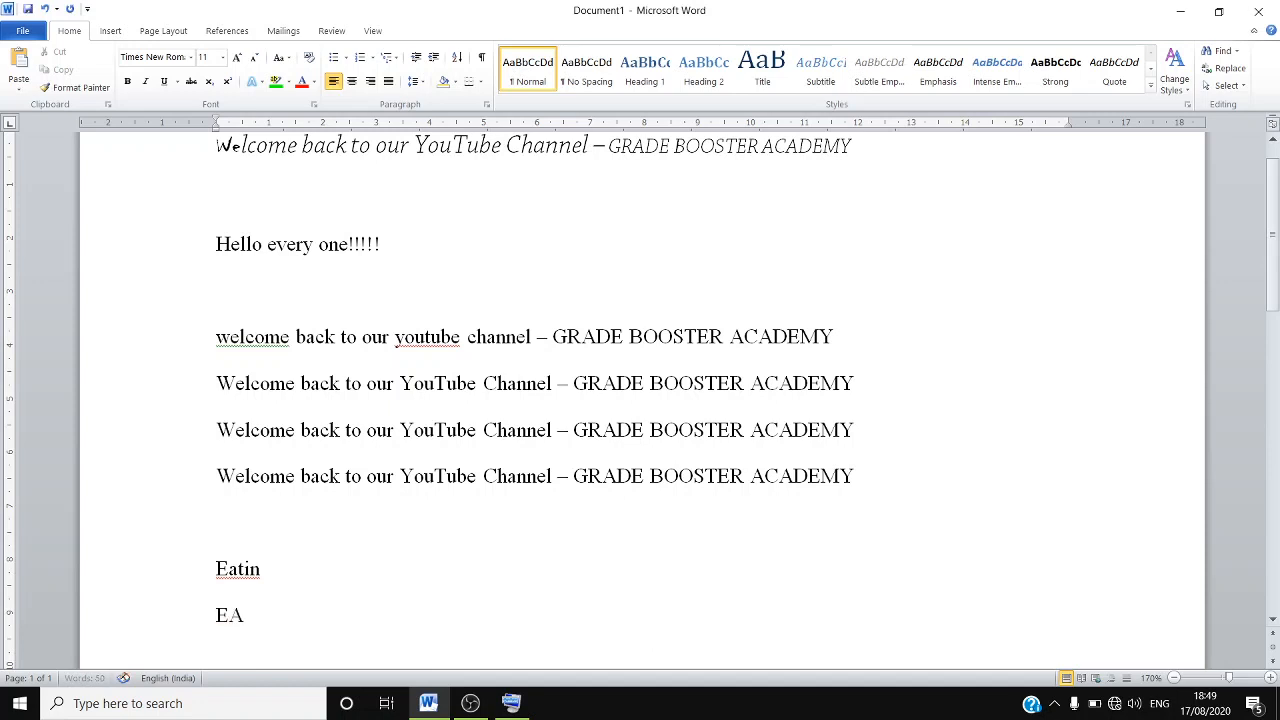
{"action": "type", "text": "TIN"}
{"action": "key", "text": "Return"}
Select "– GRADE BOOSTER ACADEMY" in the line starting with lowercase "welcome" and toggle bold, leaving it on.
{"action": "left_click_drag", "start_coordinate": [549, 336], "coordinate": [834, 337]}
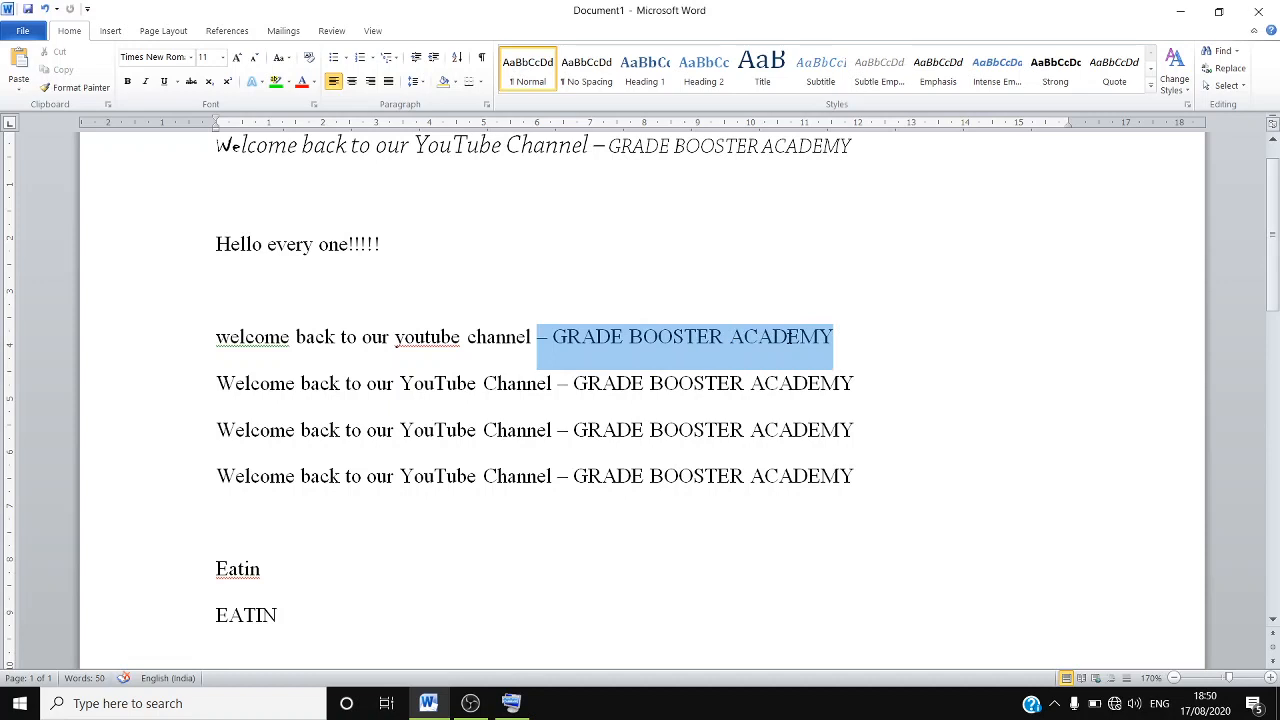
{"action": "left_click", "coordinate": [278, 57]}
{"action": "left_click", "coordinate": [278, 57]}
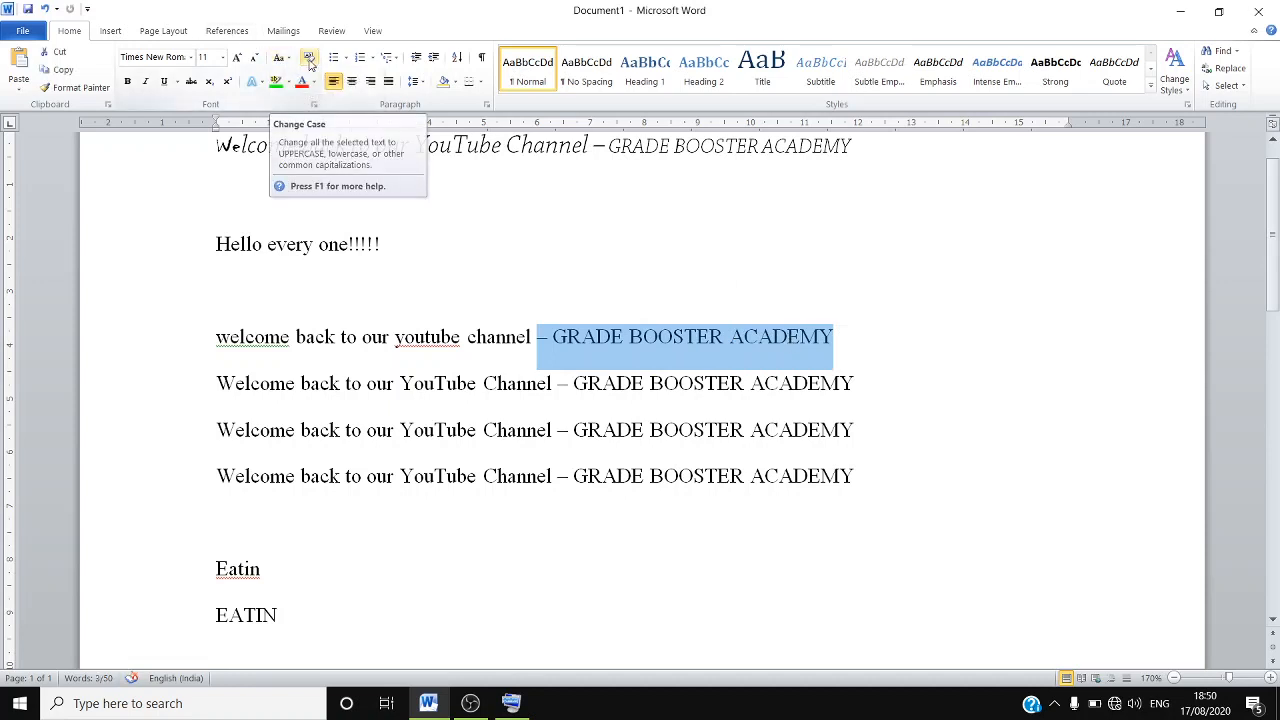
{"action": "left_click", "coordinate": [128, 82]}
{"action": "left_click", "coordinate": [128, 82]}
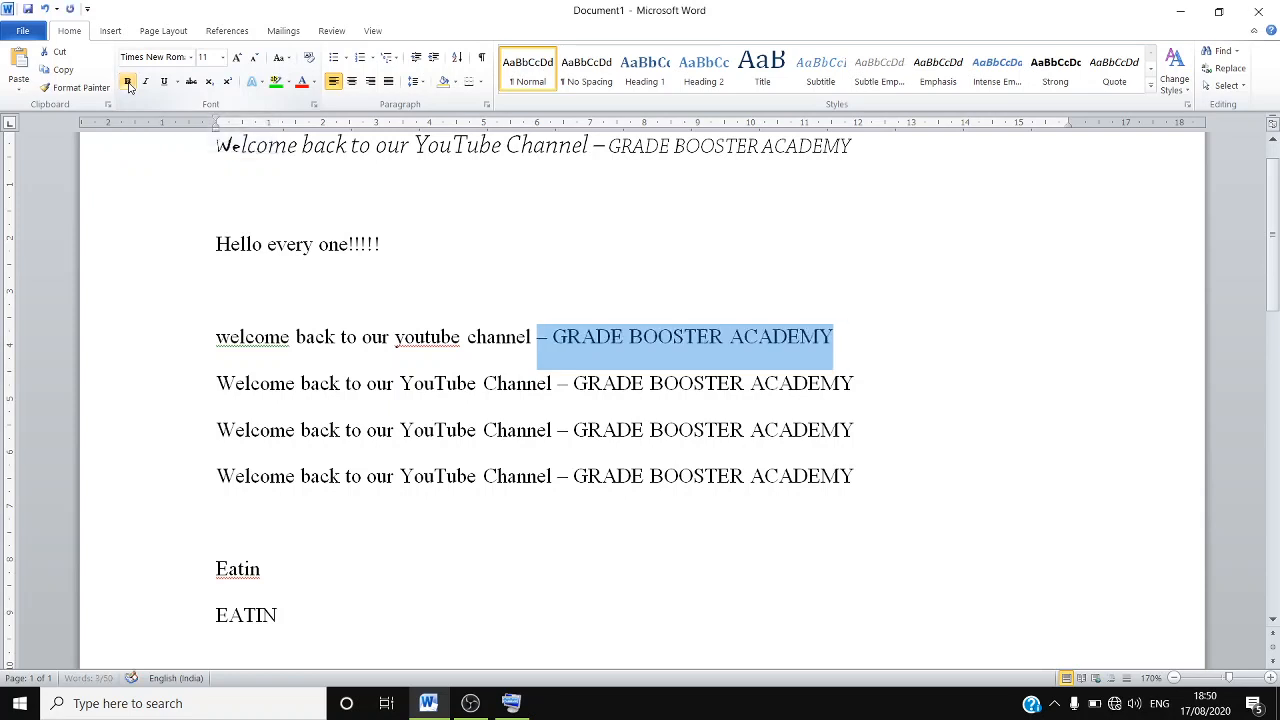
{"action": "left_click", "coordinate": [128, 82]}
{"action": "left_click", "coordinate": [128, 84]}
{"action": "left_click", "coordinate": [128, 84]}
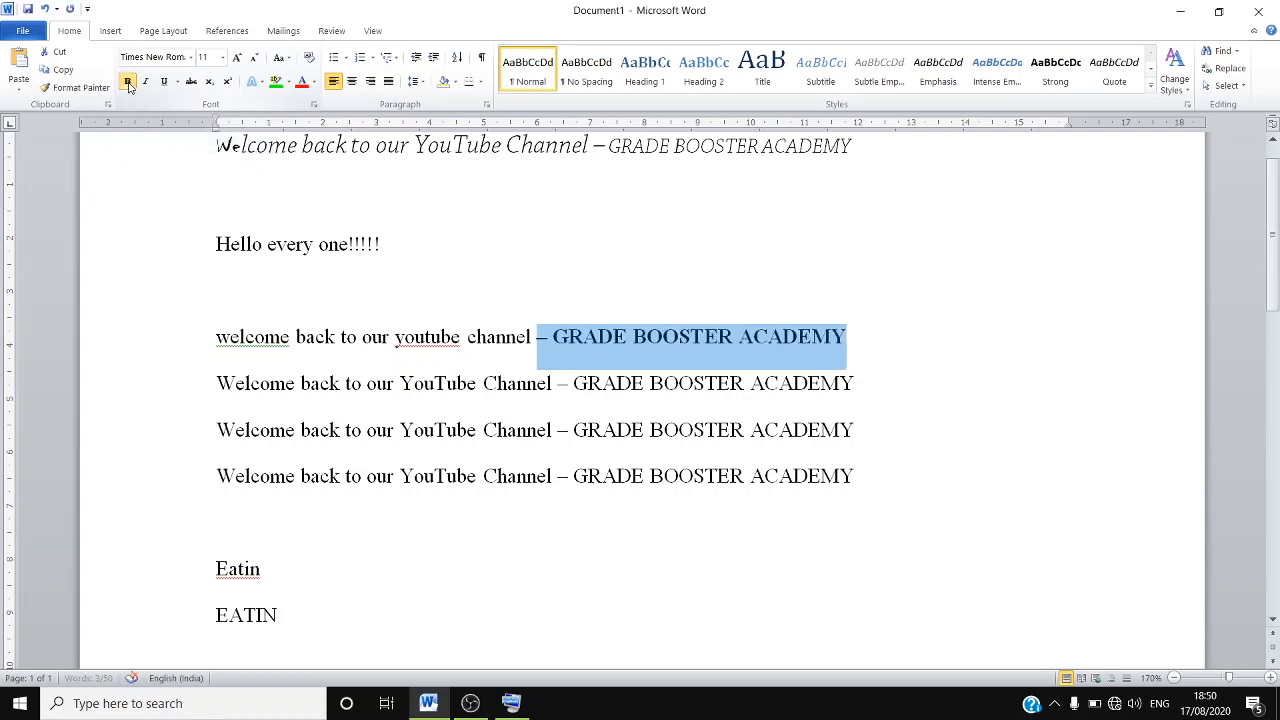
{"action": "left_click", "coordinate": [128, 84]}
{"action": "left_click", "coordinate": [128, 84]}
Toggle italic and underline on the selected "– GRADE BOOSTER ACADEMY", leaving both on.
{"action": "left_click", "coordinate": [146, 82]}
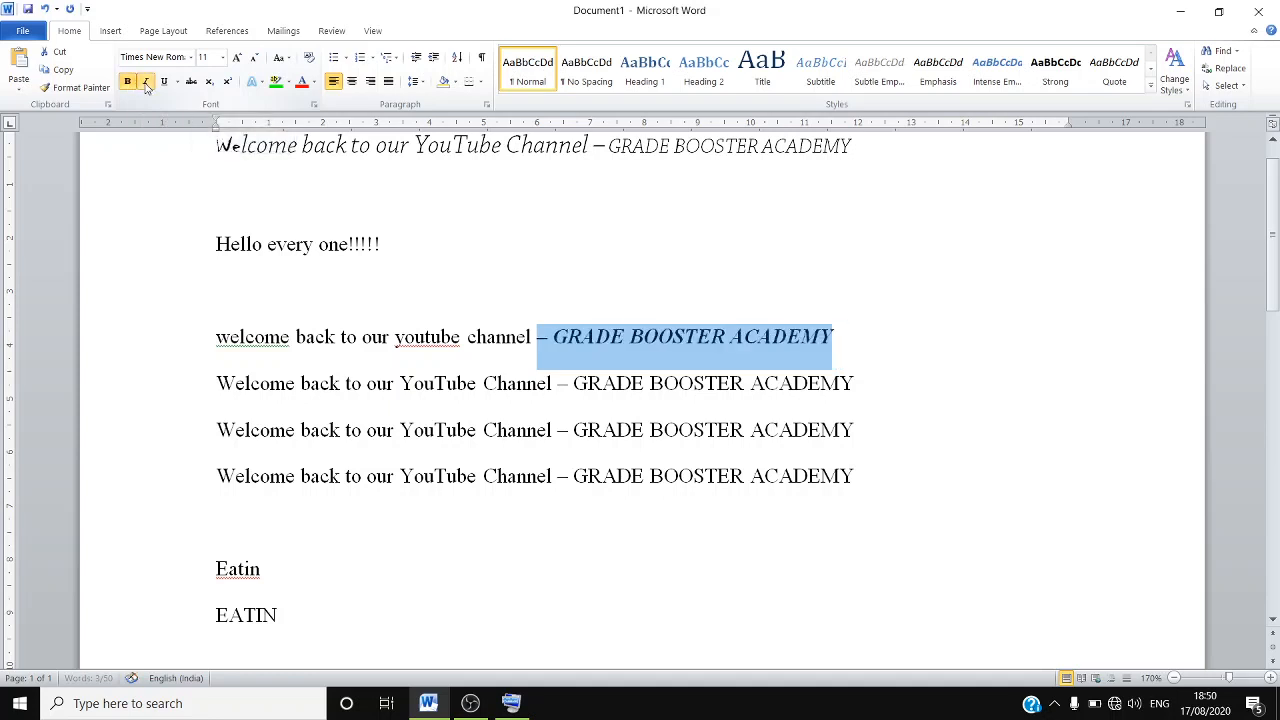
{"action": "left_click", "coordinate": [146, 82]}
{"action": "left_click", "coordinate": [146, 82]}
{"action": "left_click", "coordinate": [164, 82]}
{"action": "left_click", "coordinate": [164, 82]}
{"action": "left_click", "coordinate": [164, 82]}
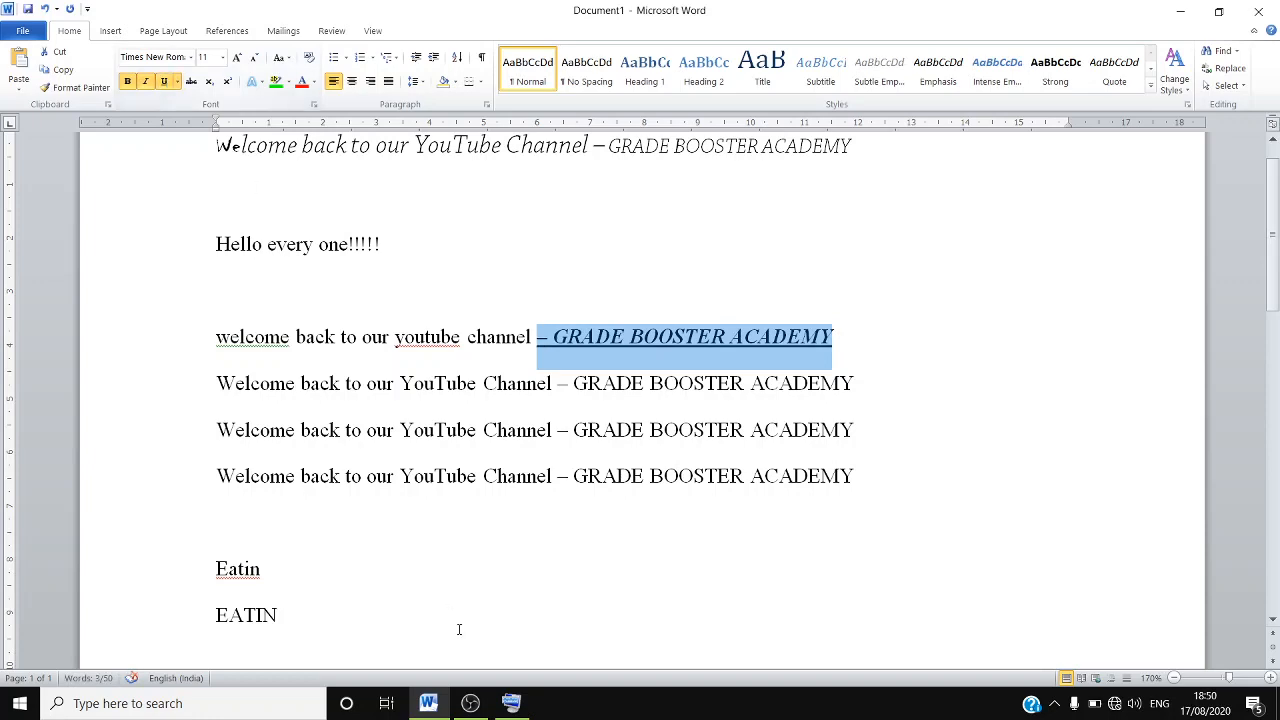
Bring up the on-screen keyboard and toggle bold off and back on for the selected "– GRADE BOOSTER ACADEMY".
{"action": "left_click", "coordinate": [512, 703]}
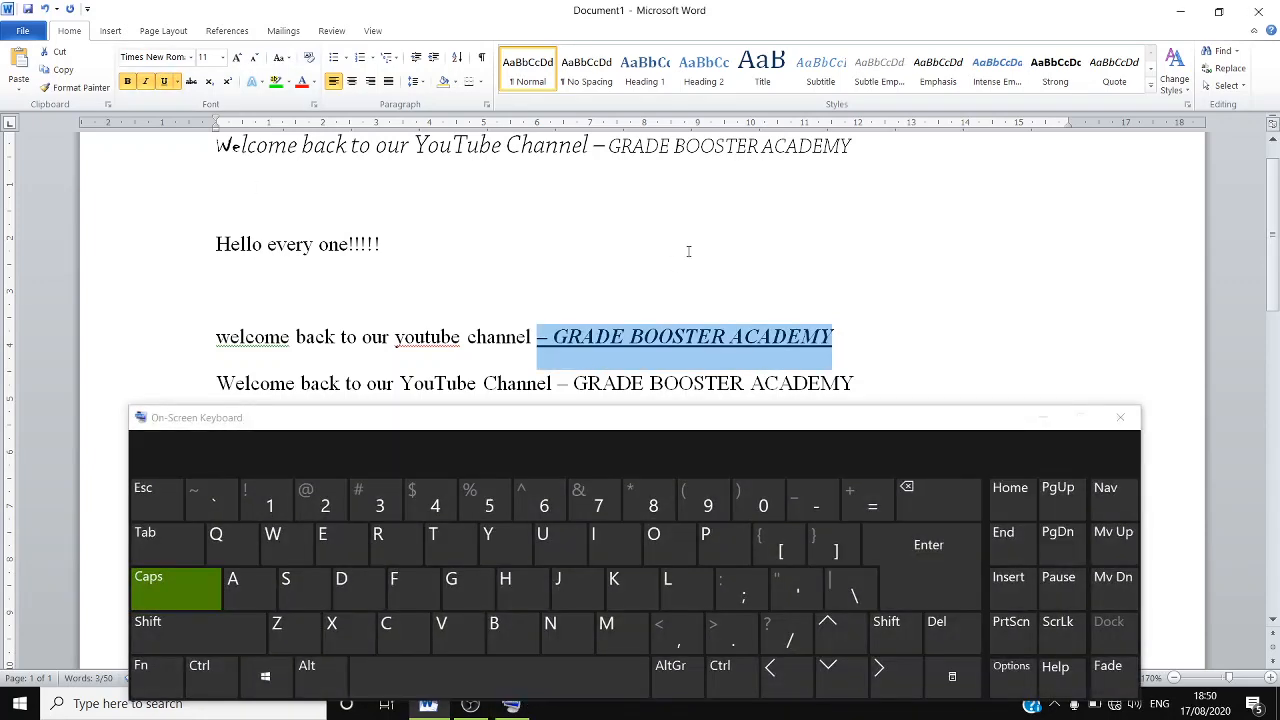
{"action": "key", "text": "ctrl+b"}
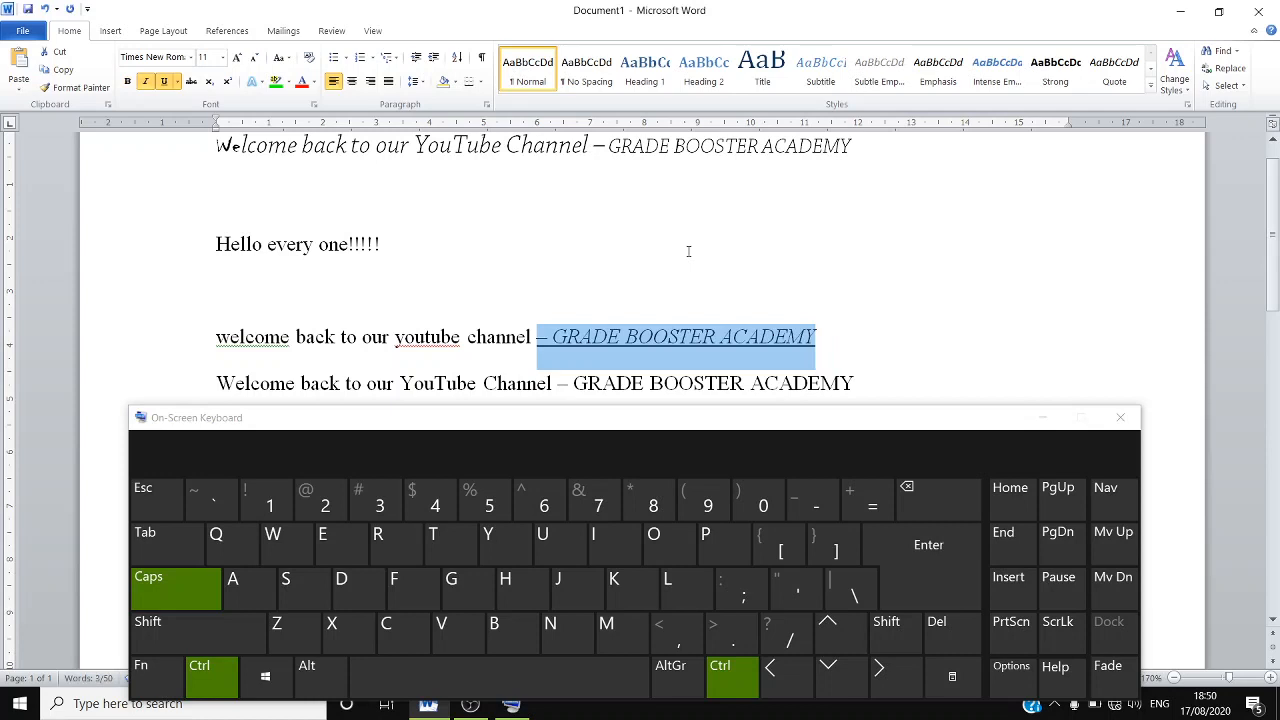
{"action": "key", "text": "ctrl+b"}
{"action": "key", "text": "ctrl+b"}
{"action": "key", "text": "ctrl+b"}
Toggle italic and underline off and back on for the selected "– GRADE BOOSTER ACADEMY".
{"action": "key", "text": "ctrl+i"}
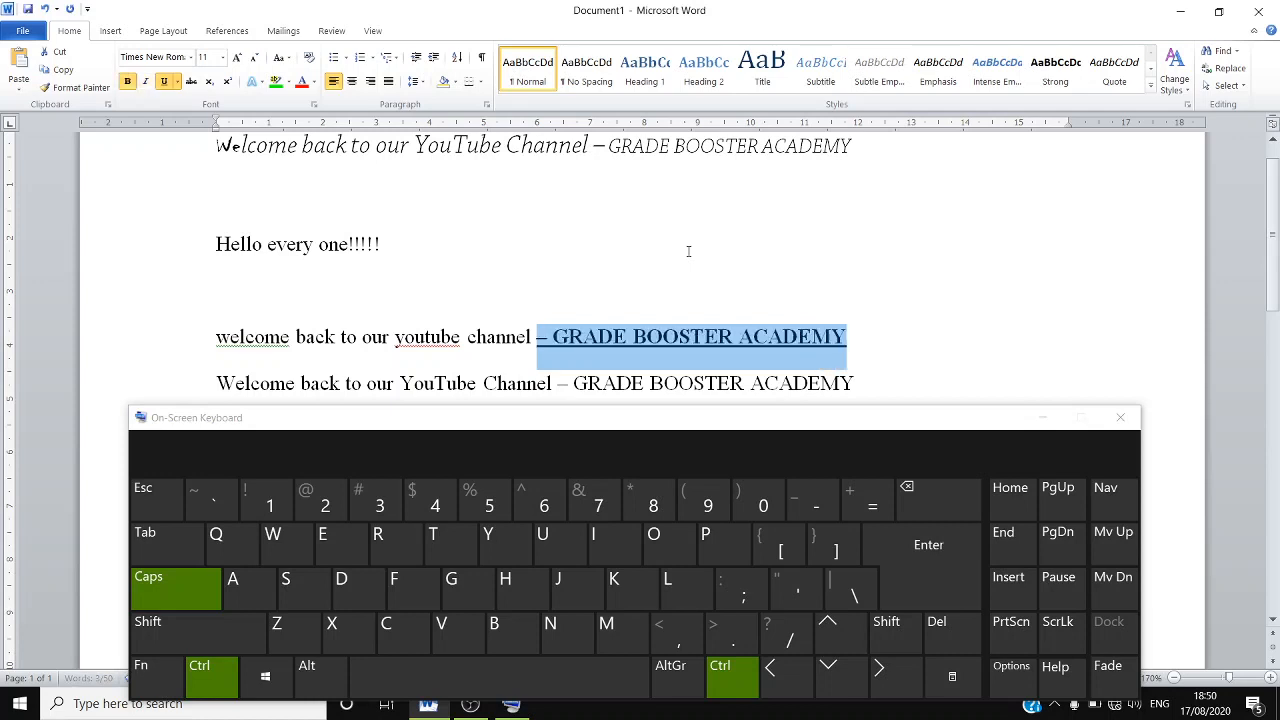
{"action": "key", "text": "ctrl+i"}
{"action": "key", "text": "ctrl+i"}
{"action": "key", "text": "ctrl+i"}
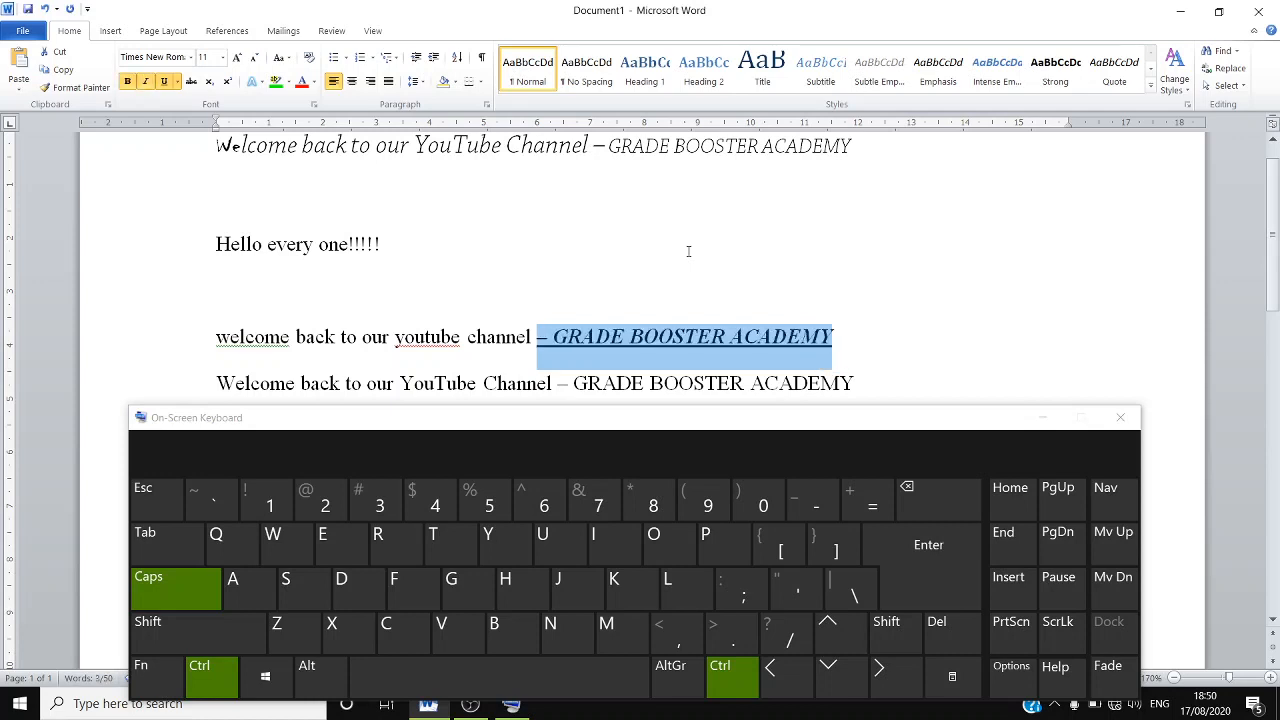
{"action": "key", "text": "ctrl+u"}
{"action": "key", "text": "ctrl+u"}
{"action": "key", "text": "ctrl+u"}
{"action": "key", "text": "ctrl+u"}
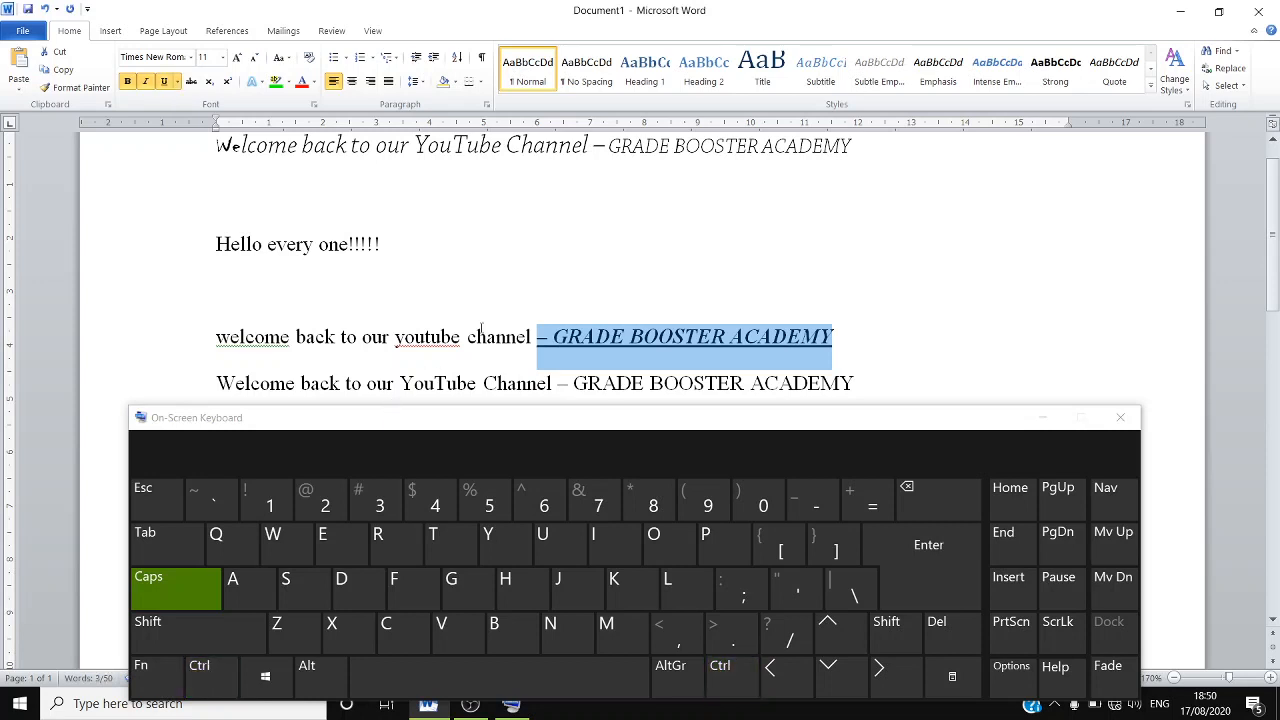
{"action": "key", "text": "ctrl"}
{"action": "key", "text": "ctrl"}
{"action": "key", "text": "ctrl"}
{"action": "key", "text": "ctrl"}
{"action": "key", "text": "ctrl"}
{"action": "key", "text": "ctrl"}
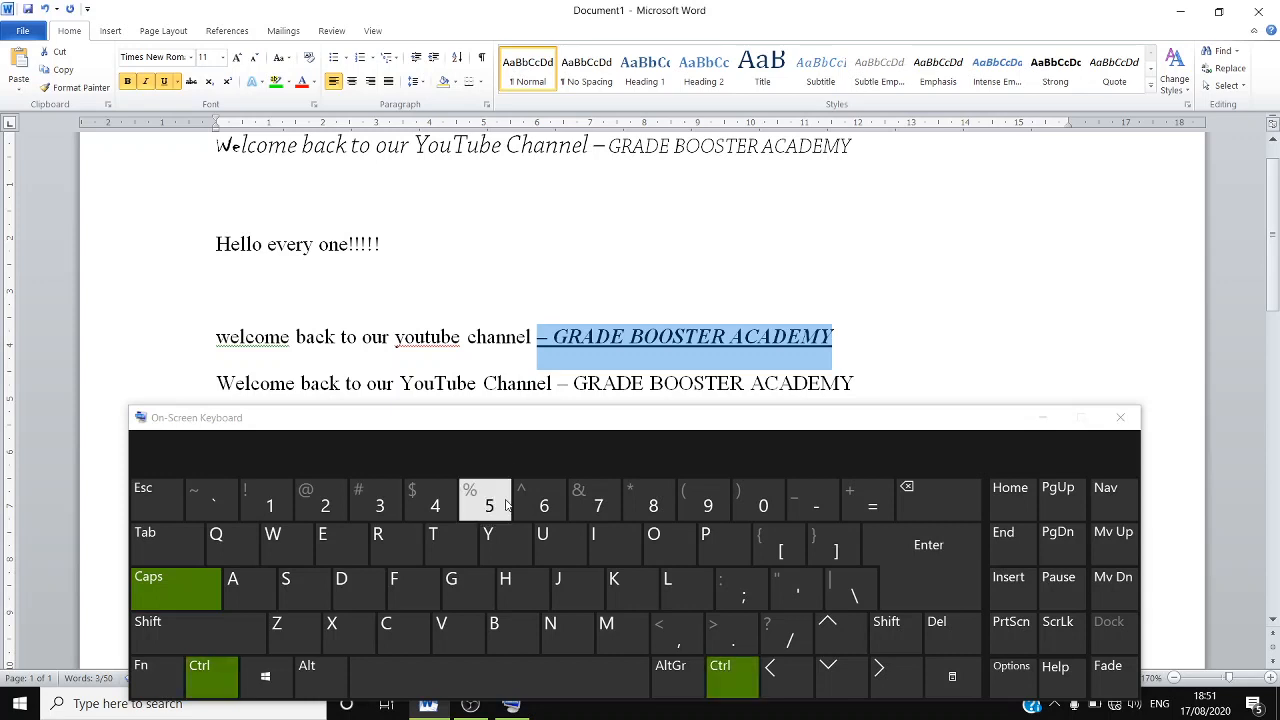
{"action": "key", "text": "ctrl"}
{"action": "key", "text": "ctrl"}
{"action": "key", "text": "ctrl"}
Put away the on-screen keyboard, reselect "– GRADE BOOSTER ACADEMY" and remove its bold, italic and underline formatting.
{"action": "left_click", "coordinate": [660, 367]}
{"action": "left_click", "coordinate": [1053, 432]}
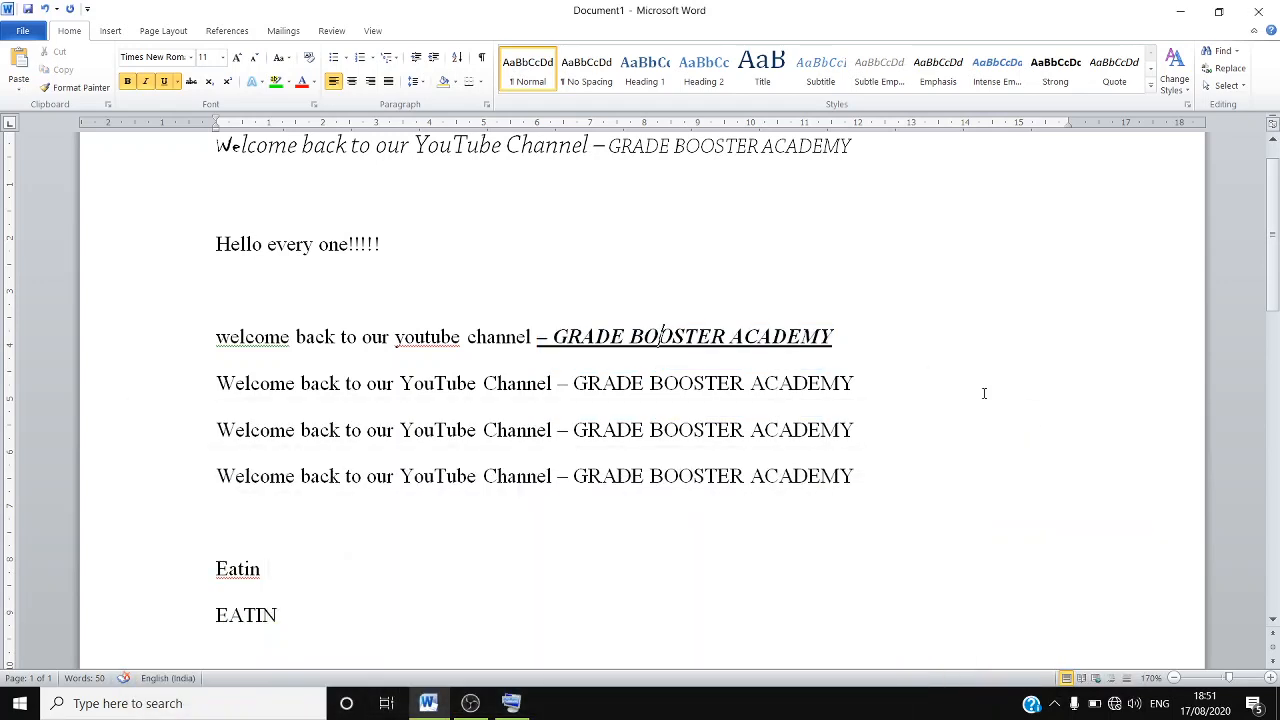
{"action": "left_click", "coordinate": [840, 337]}
{"action": "left_click_drag", "start_coordinate": [546, 336], "coordinate": [818, 344]}
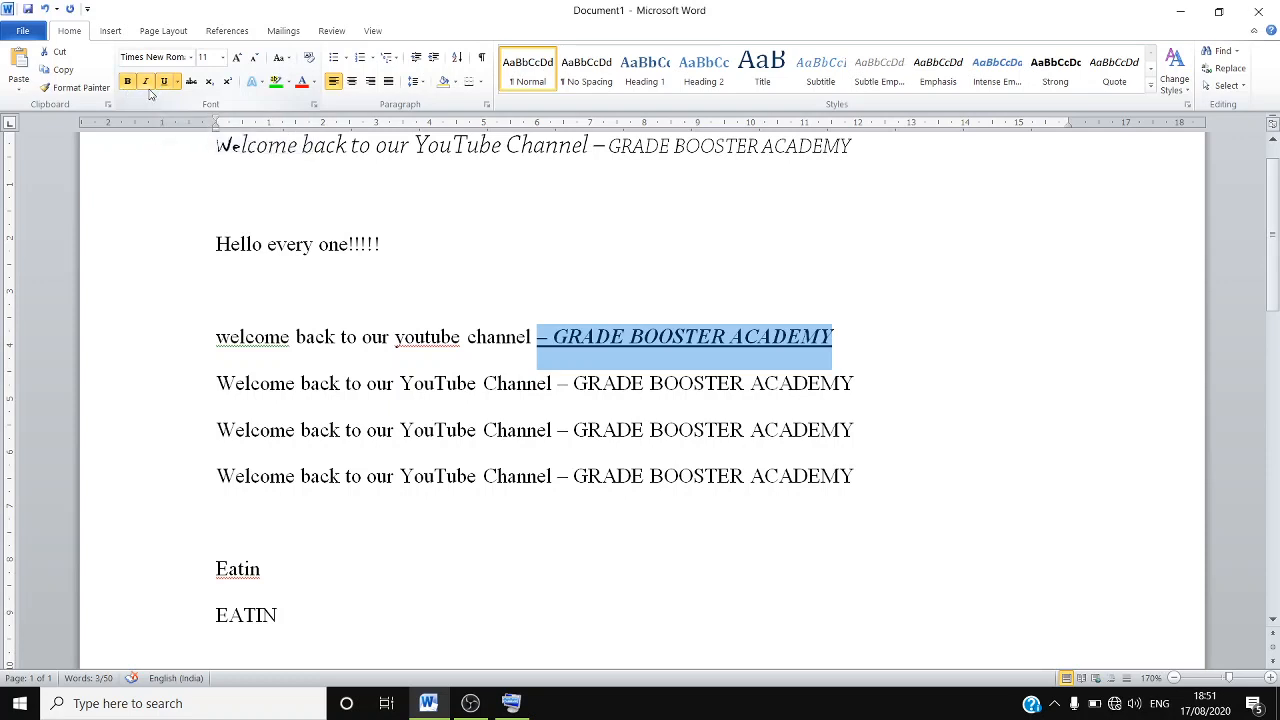
{"action": "left_click", "coordinate": [128, 82]}
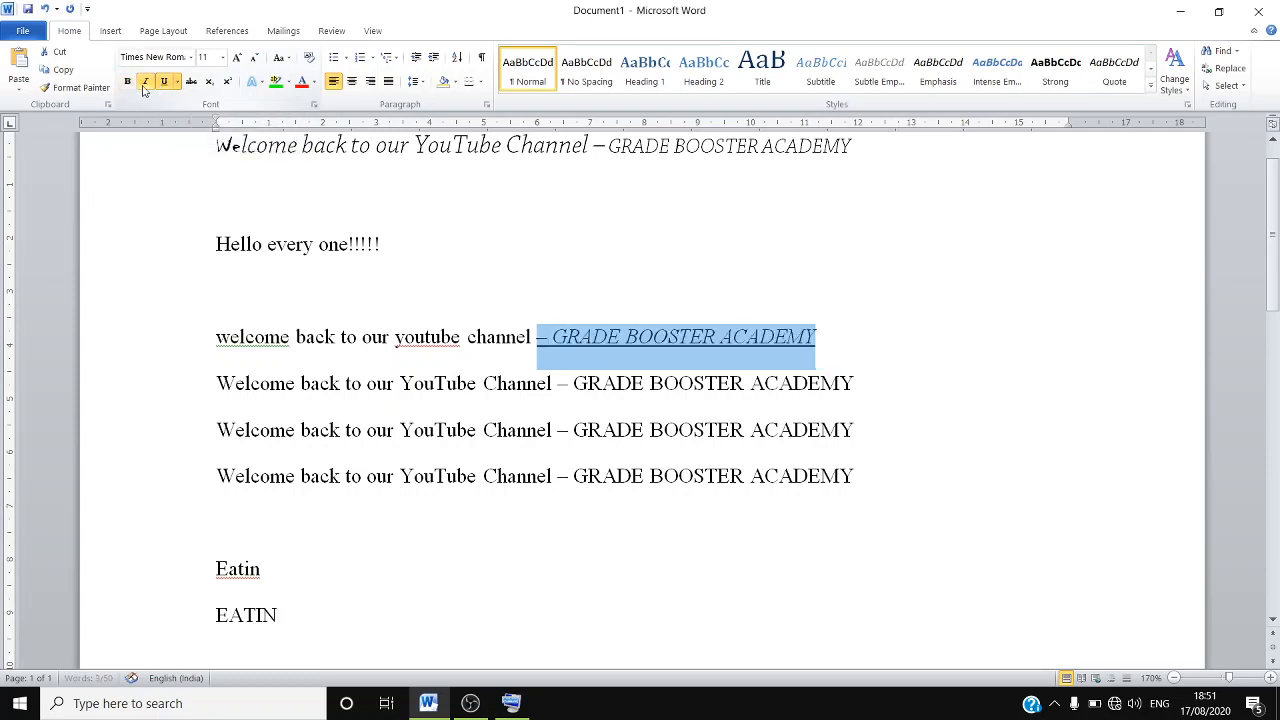
{"action": "left_click", "coordinate": [145, 84]}
{"action": "left_click", "coordinate": [166, 83]}
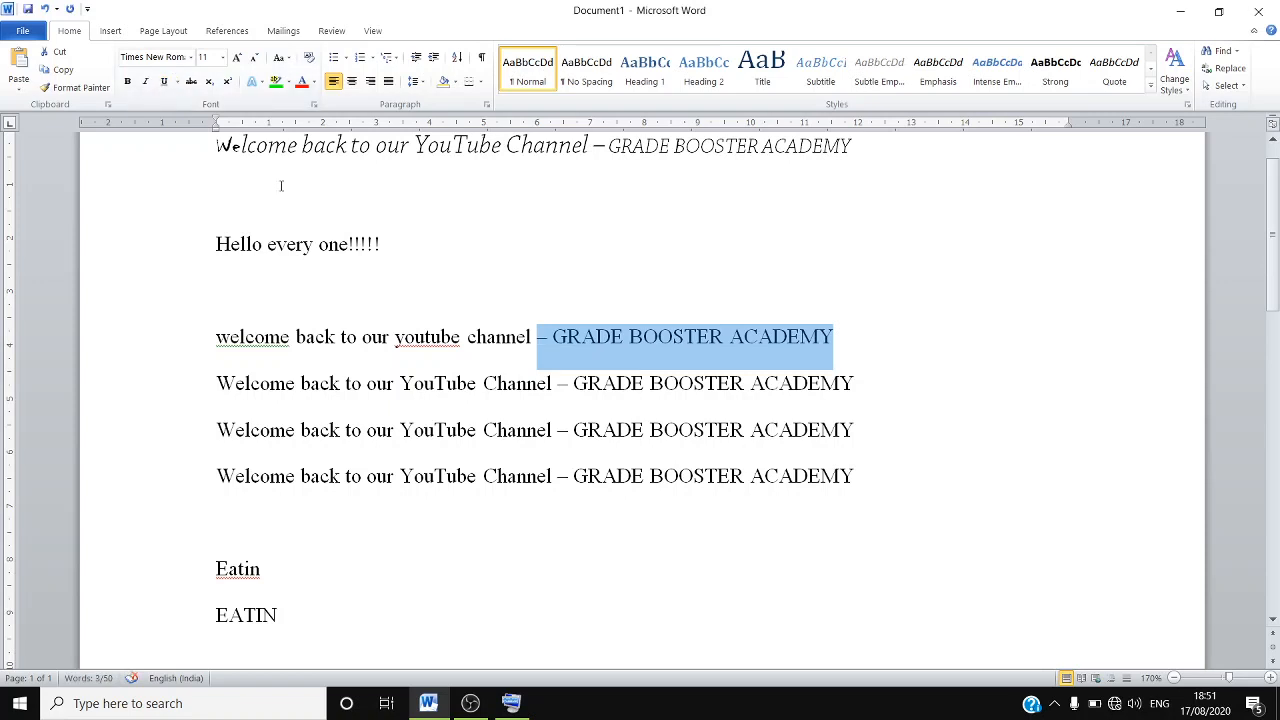
Underline the selected "– GRADE BOOSTER ACADEMY" and toggle strikethrough on and off.
{"action": "left_click", "coordinate": [166, 88]}
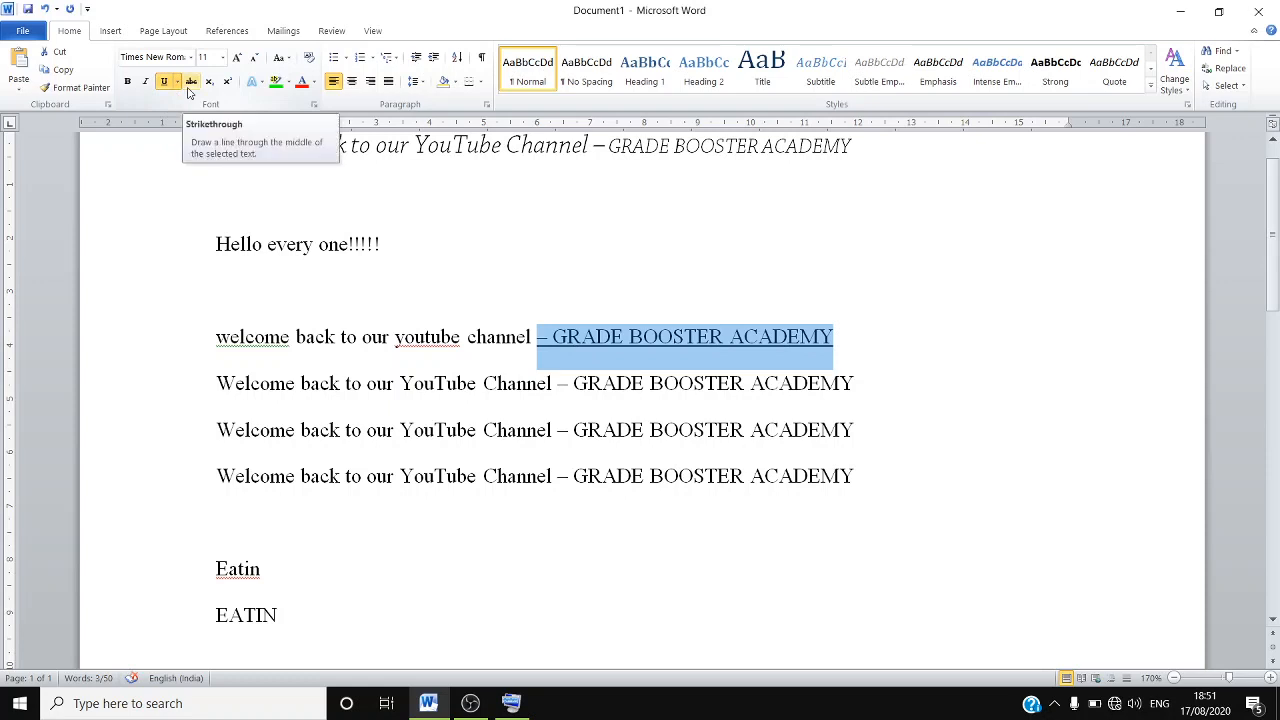
{"action": "left_click", "coordinate": [190, 88]}
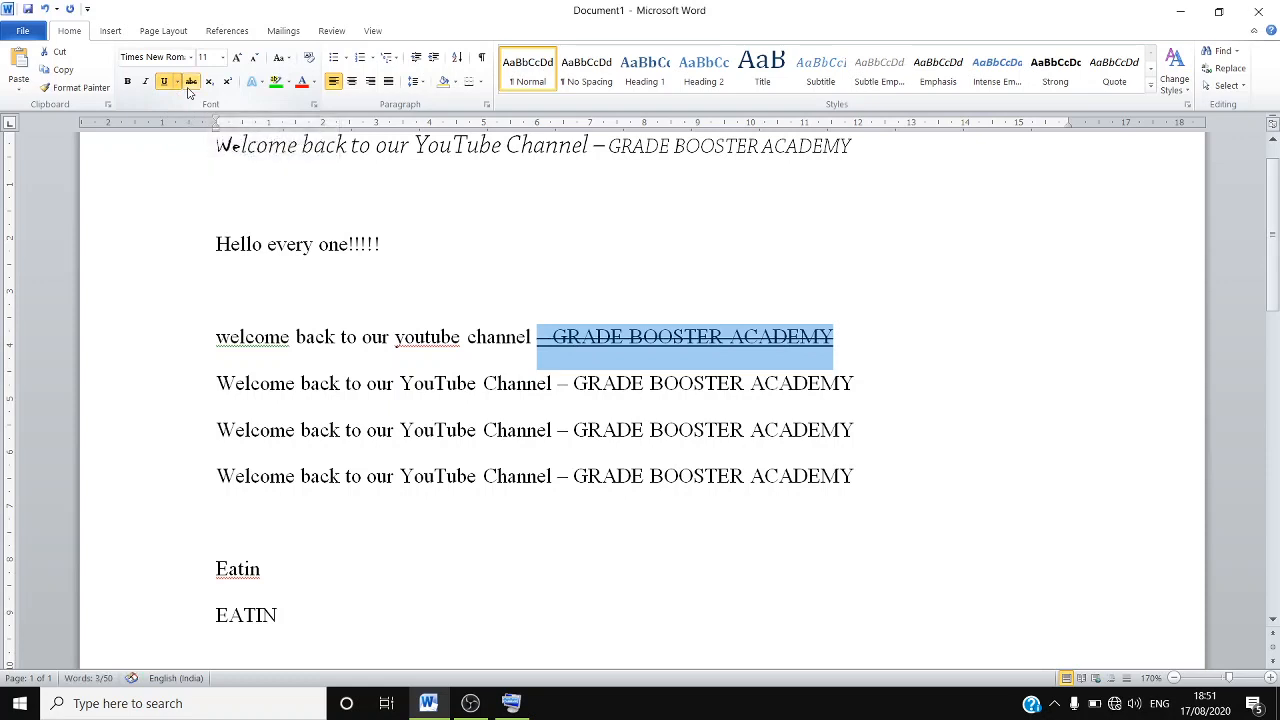
{"action": "left_click", "coordinate": [190, 88]}
{"action": "left_click", "coordinate": [190, 88]}
{"action": "left_click", "coordinate": [190, 88]}
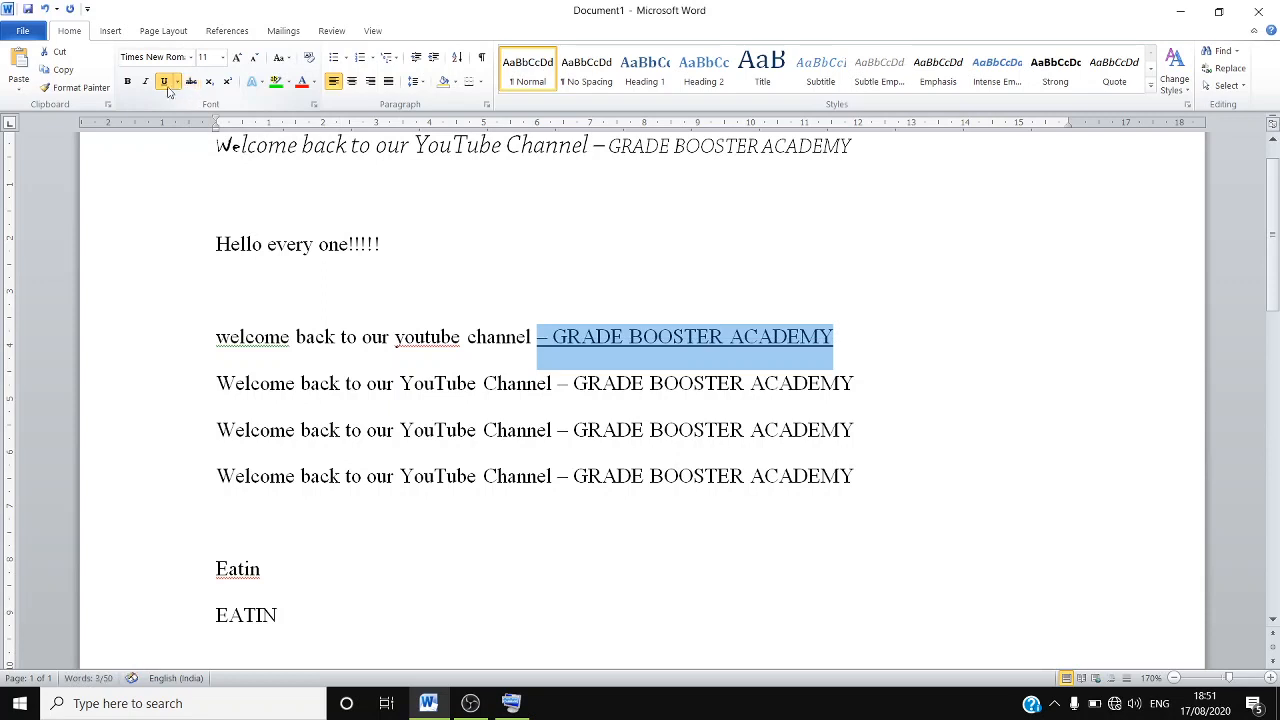
Remove the underline from "– GRADE BOOSTER ACADEMY" and toggle strikethrough on and off repeatedly, leaving it off.
{"action": "left_click", "coordinate": [166, 86]}
{"action": "left_click", "coordinate": [187, 86]}
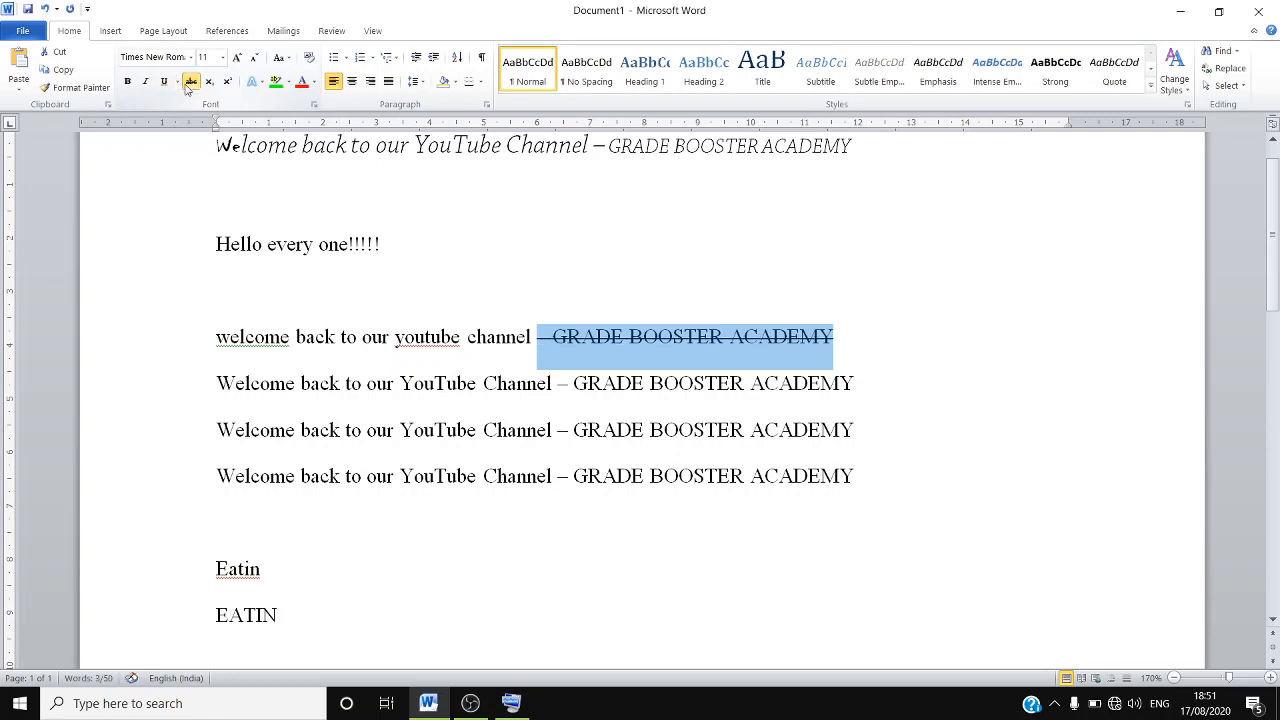
{"action": "left_click", "coordinate": [187, 86]}
{"action": "left_click", "coordinate": [187, 86]}
{"action": "left_click", "coordinate": [187, 86]}
{"action": "left_click", "coordinate": [187, 86]}
{"action": "left_click", "coordinate": [187, 86]}
{"action": "left_click", "coordinate": [187, 86]}
{"action": "left_click", "coordinate": [187, 86]}
{"action": "left_click", "coordinate": [187, 86]}
{"action": "left_click", "coordinate": [187, 86]}
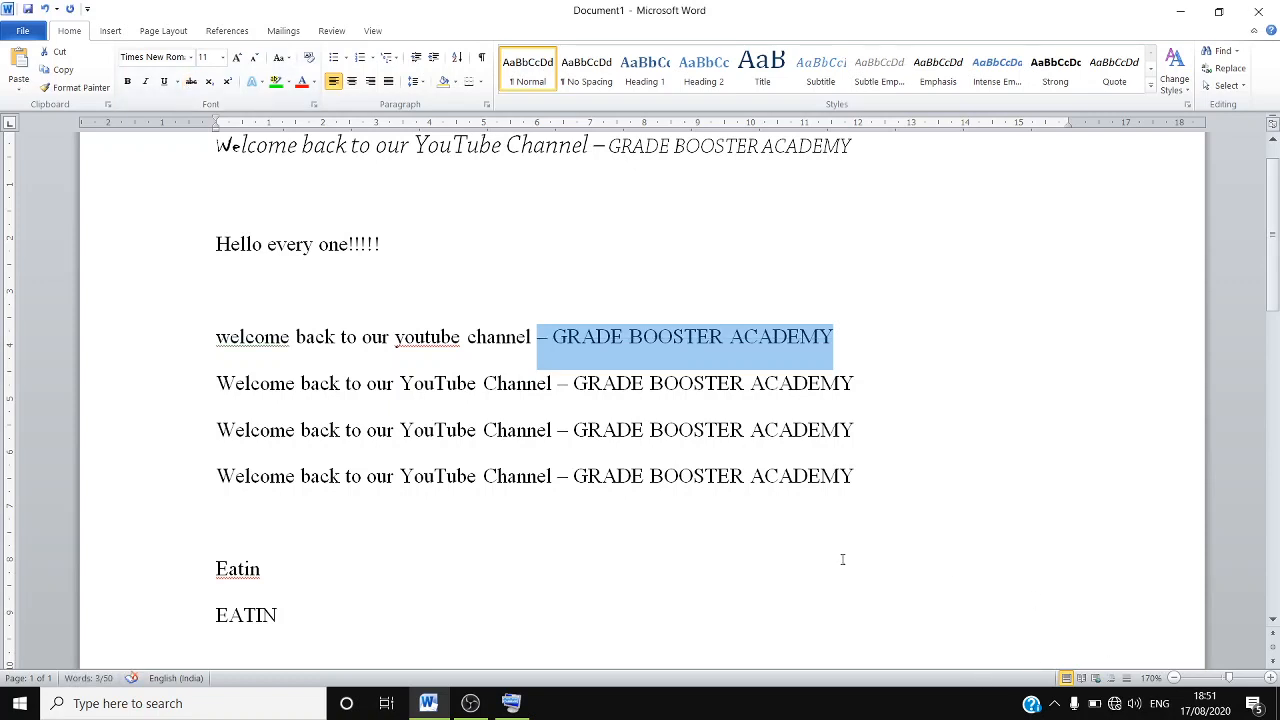
Enter "WATER- H2O" below "EATIN" and format the 2 as subscript.
{"action": "left_click", "coordinate": [351, 623]}
{"action": "scroll", "coordinate": [351, 623], "scroll_direction": "down", "scroll_amount": 1}
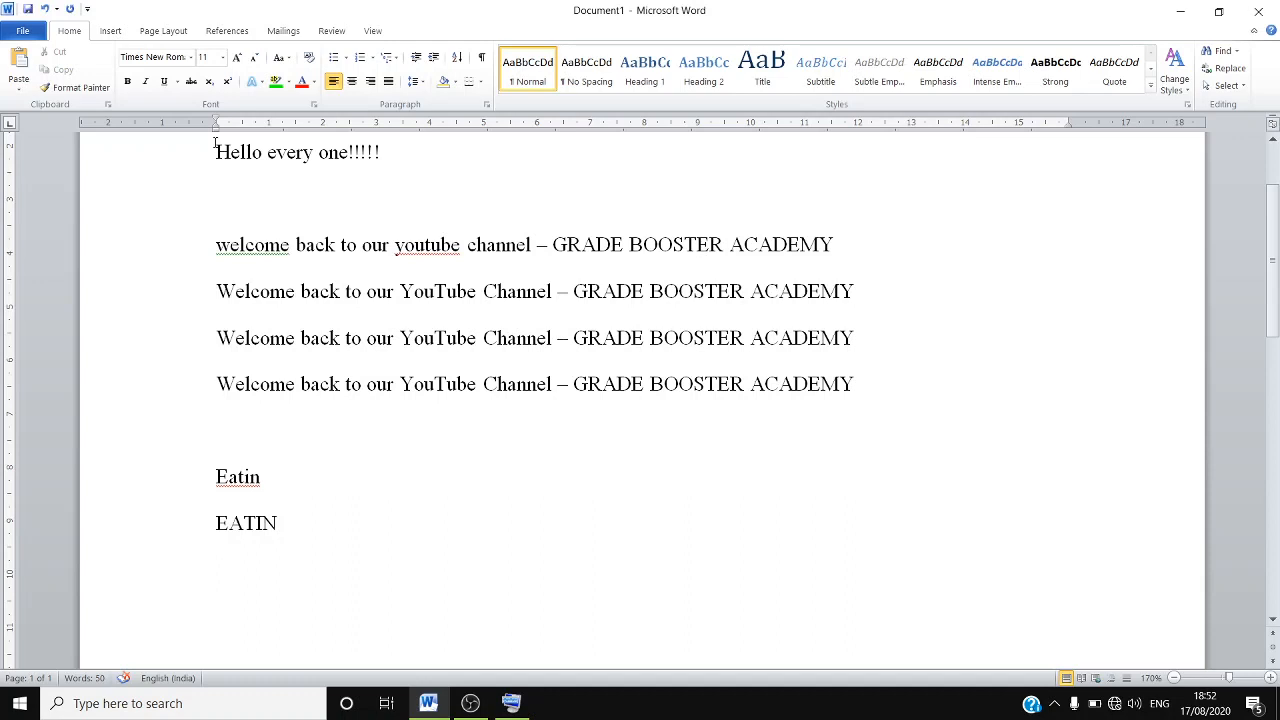
{"action": "type", "text": "WATER- H2O"}
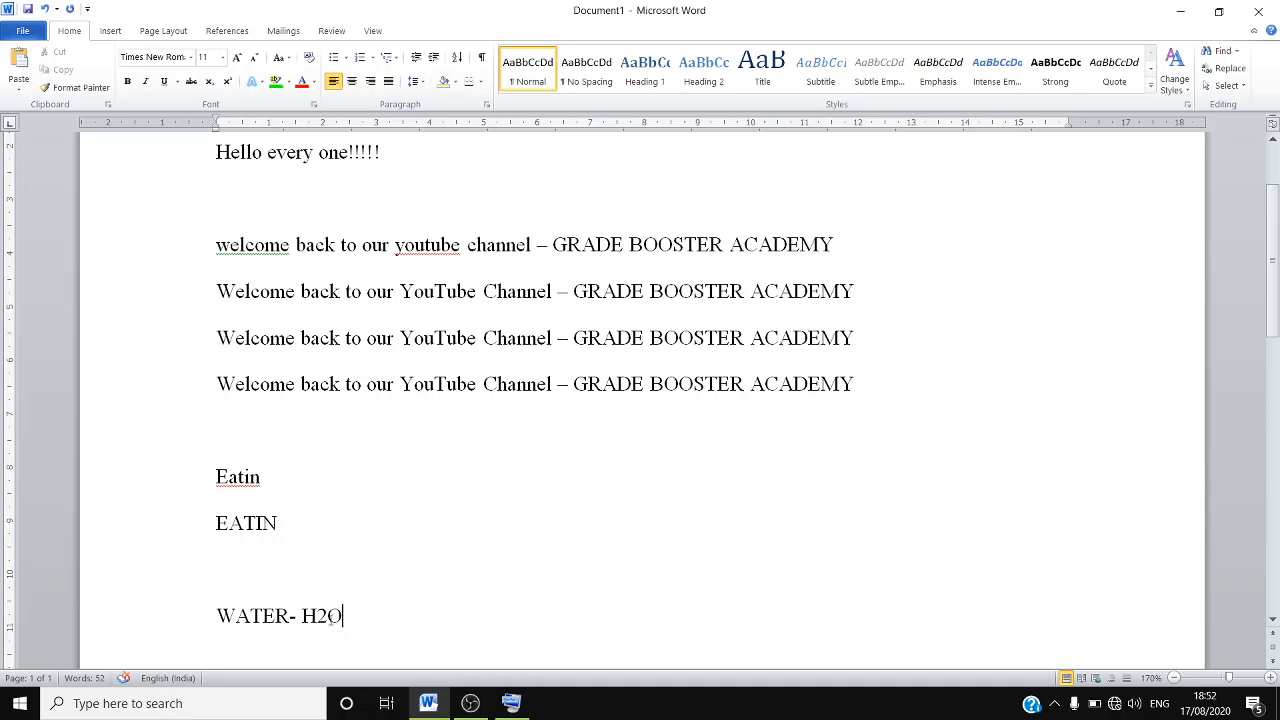
{"action": "left_click_drag", "start_coordinate": [329, 616], "coordinate": [320, 620]}
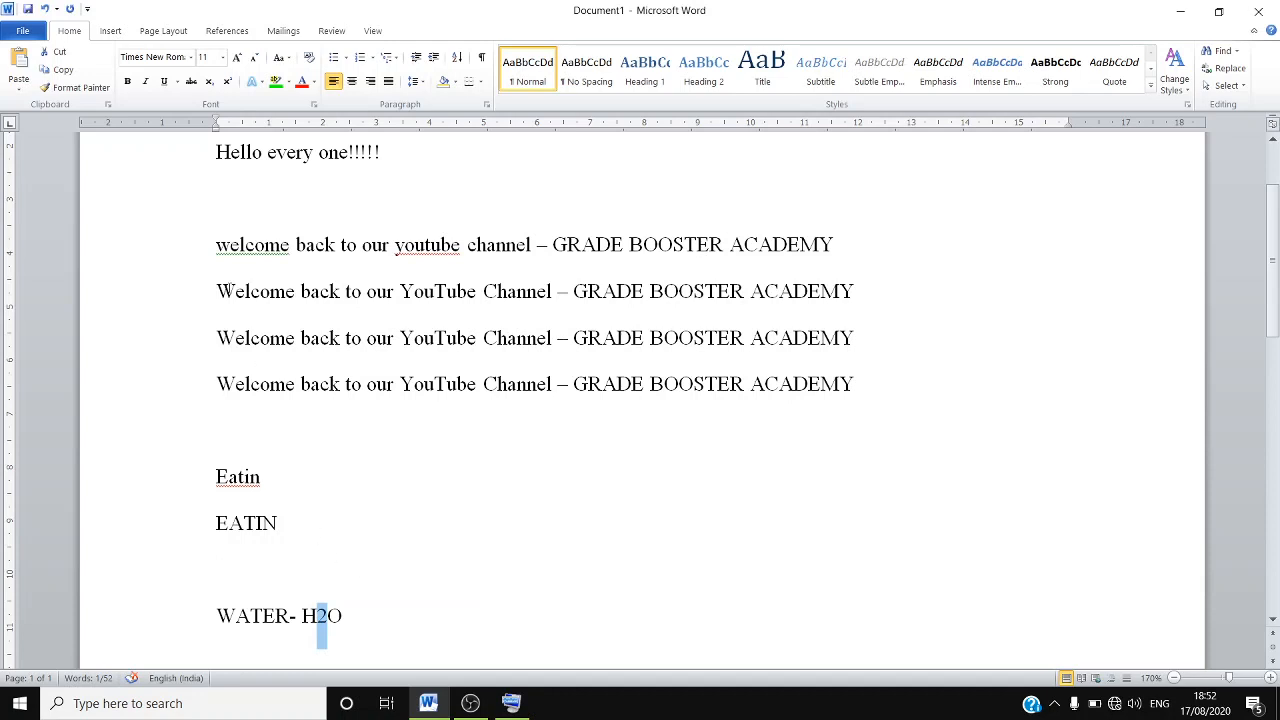
{"action": "left_click", "coordinate": [209, 82]}
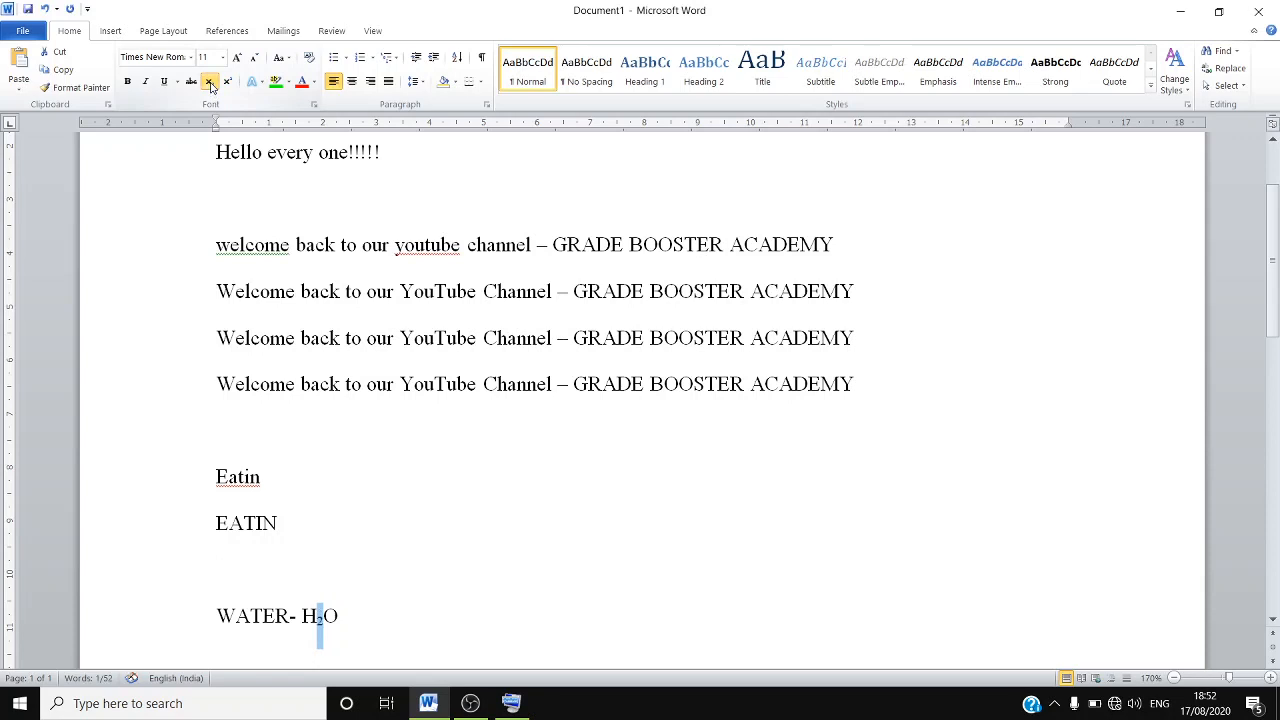
{"action": "left_click", "coordinate": [371, 613]}
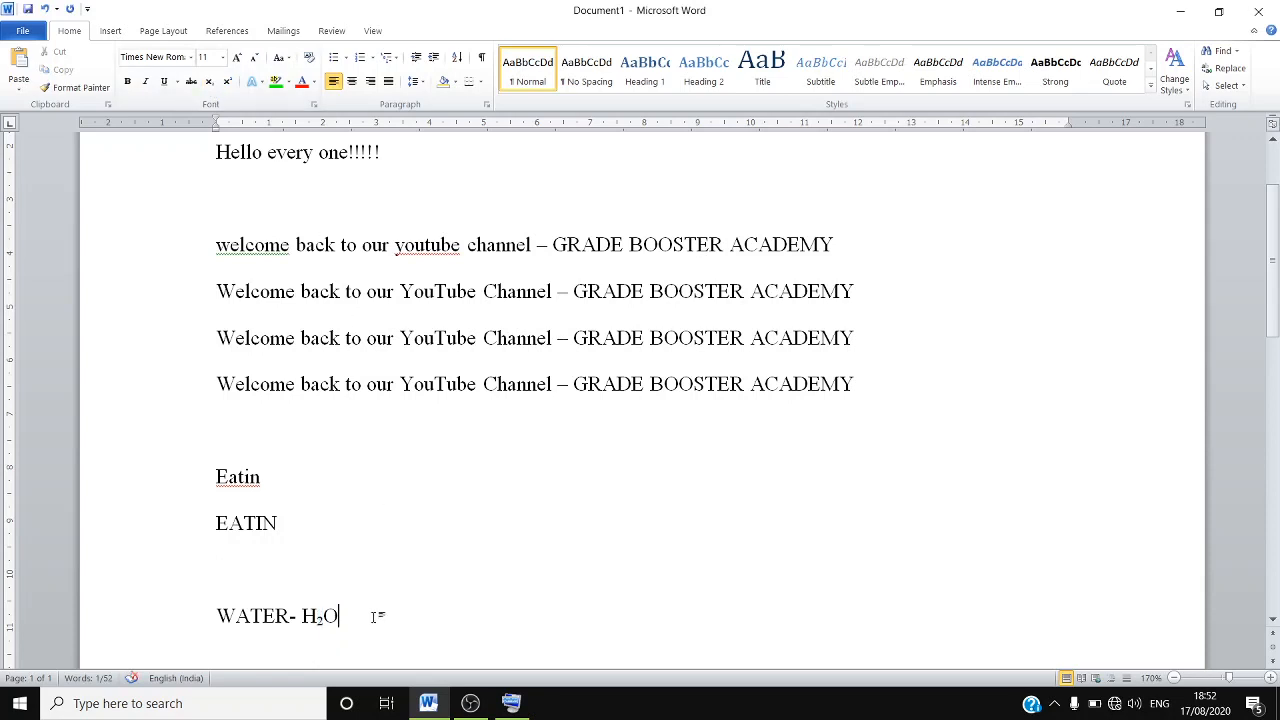
Enter "H2SO4" on a new line below "WATER- H2O" and format its 2 and 4 as subscript.
{"action": "key", "text": "Return"}
{"action": "type", "text": "H2S04"}
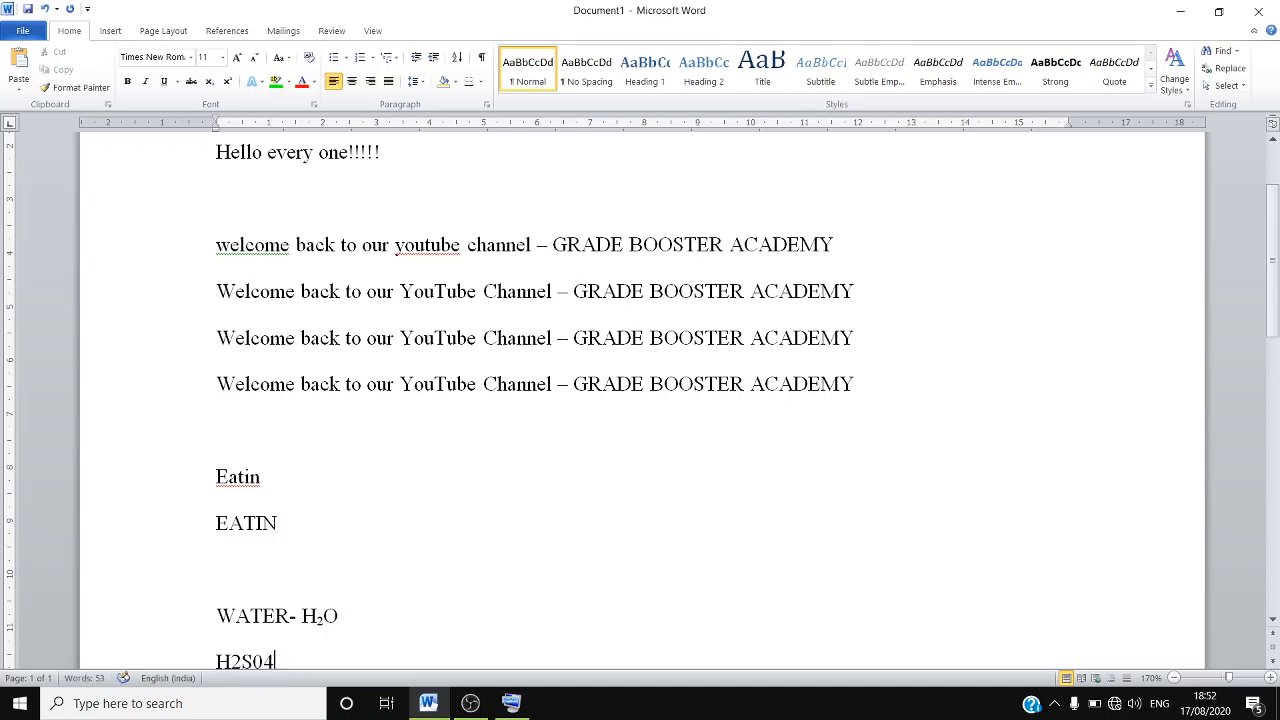
{"action": "key", "text": "BackSpace"}
{"action": "key", "text": "BackSpace"}
{"action": "type", "text": "O4"}
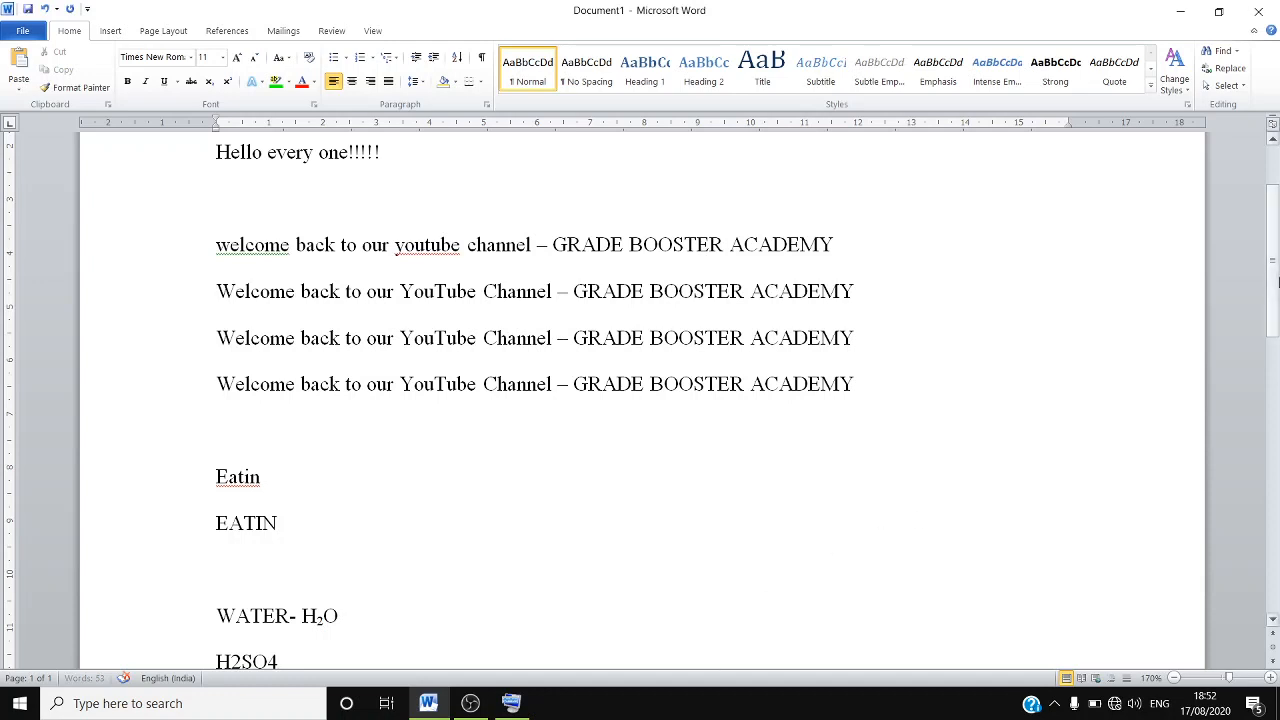
{"action": "scroll", "coordinate": [814, 337], "scroll_direction": "down", "scroll_amount": 3}
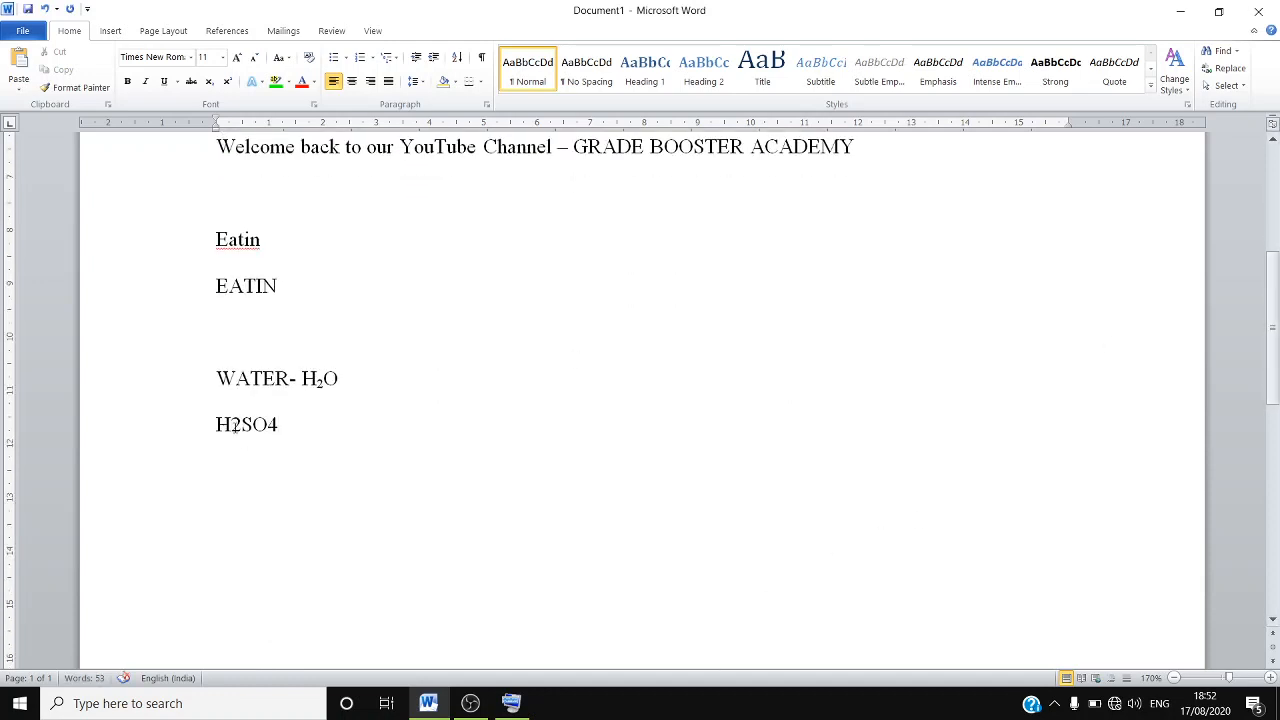
{"action": "left_click_drag", "start_coordinate": [231, 428], "coordinate": [241, 432]}
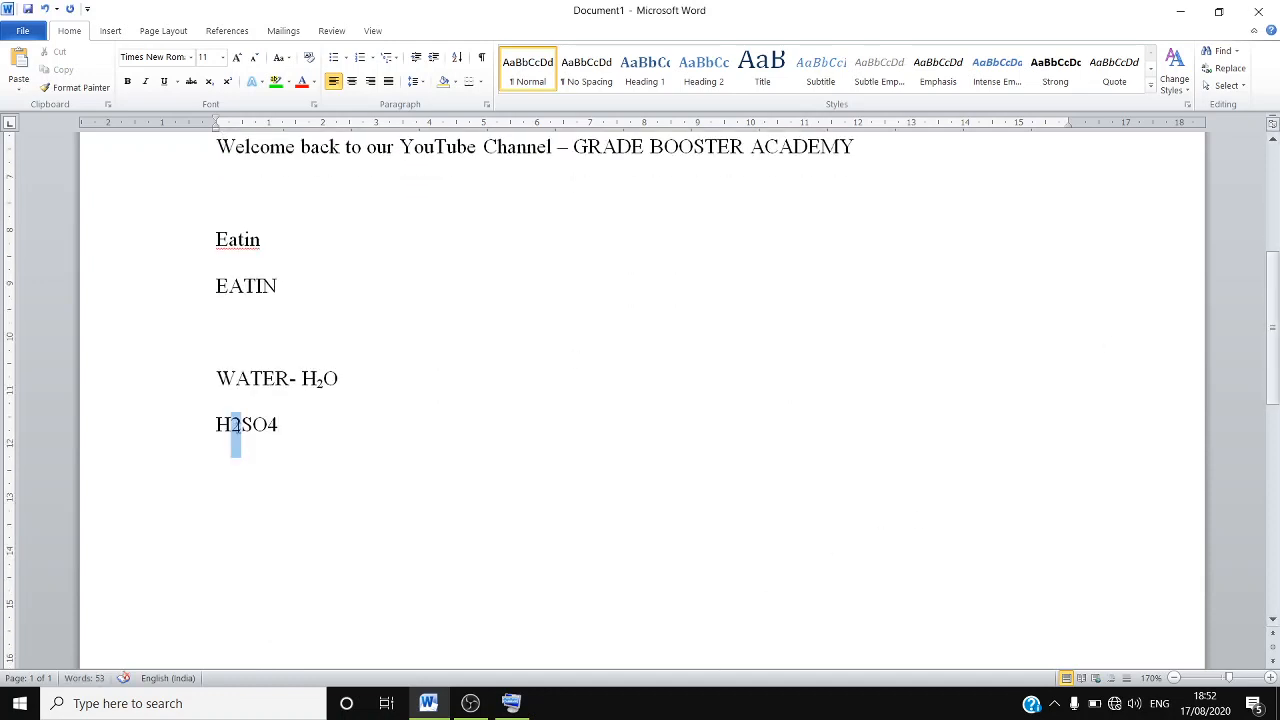
{"action": "left_click", "coordinate": [209, 81]}
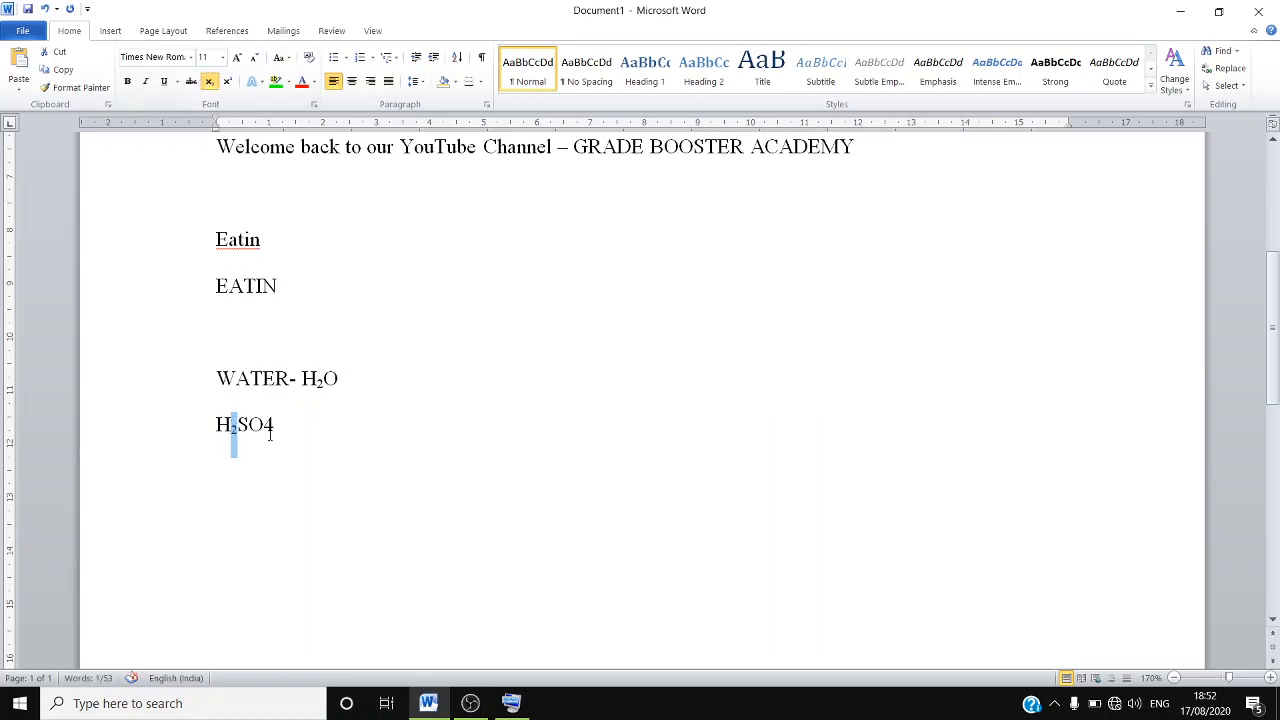
{"action": "left_click_drag", "start_coordinate": [263, 429], "coordinate": [279, 430]}
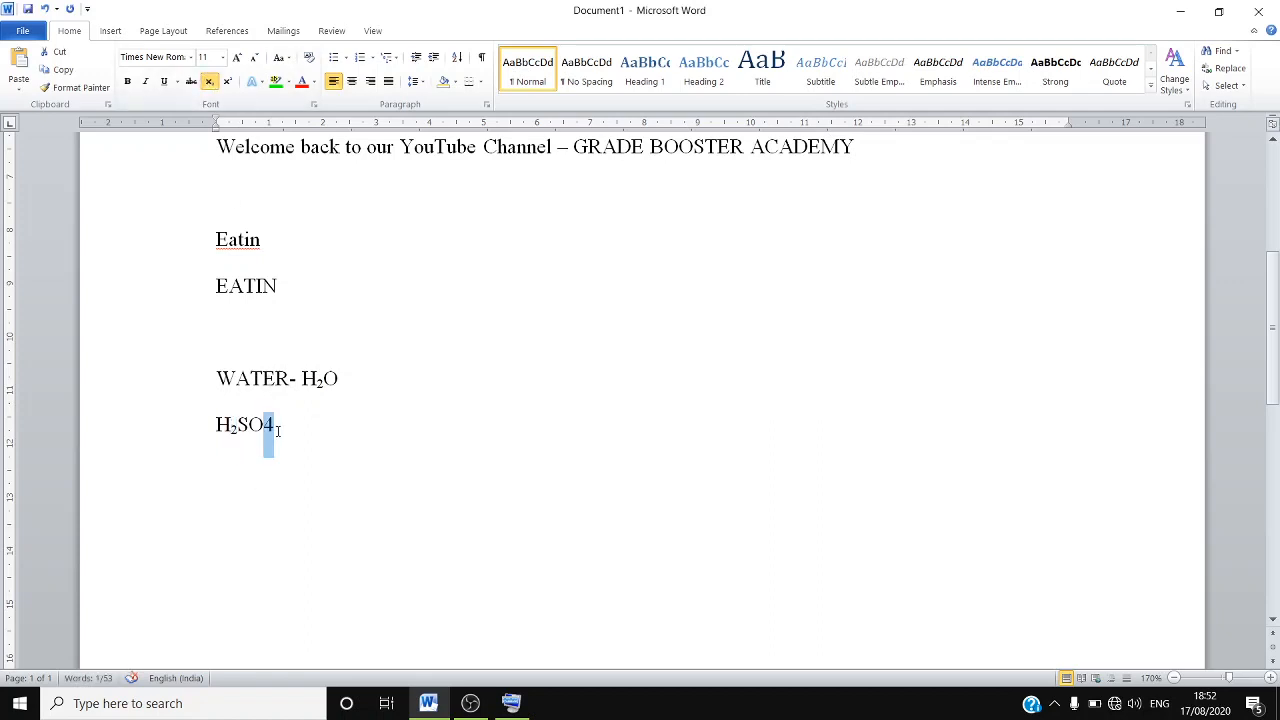
{"action": "left_click", "coordinate": [209, 81]}
Enter "A2+B2" on a new line below the H2SO4 formula and format both 2s as superscript.
{"action": "left_click", "coordinate": [340, 455]}
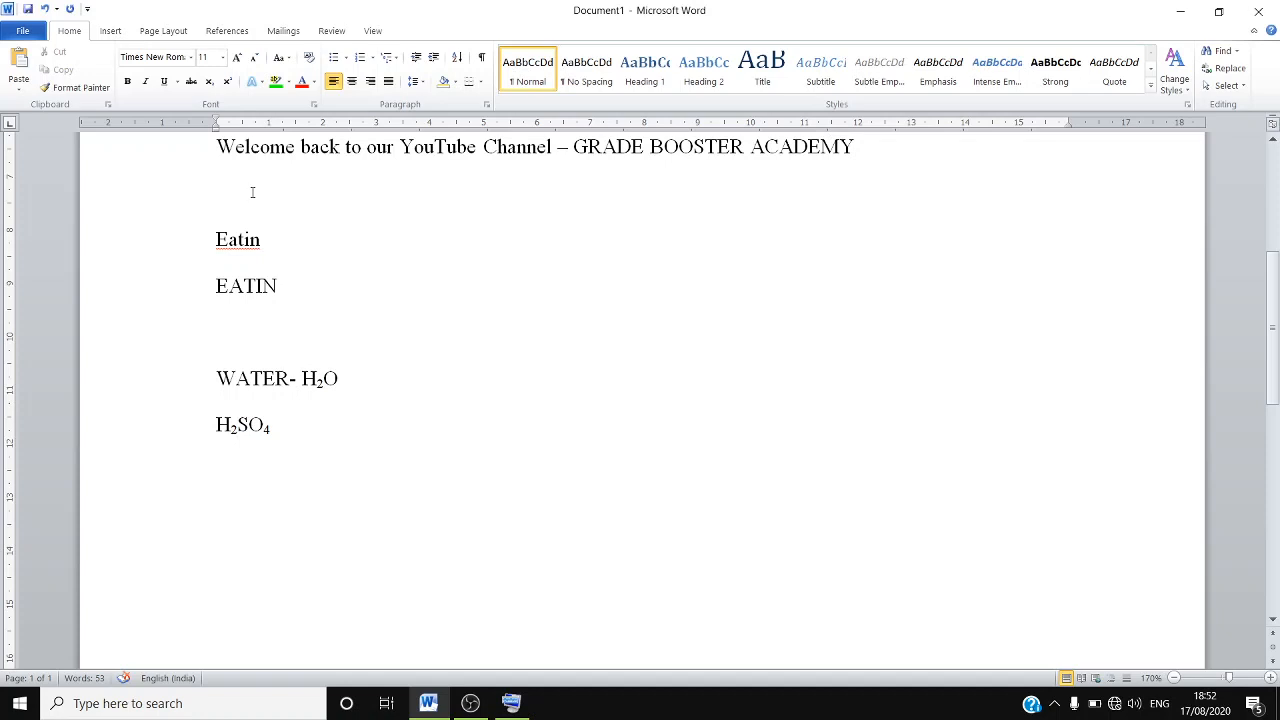
{"action": "type", "text": "a"}
{"action": "key", "text": "BackSpace"}
{"action": "type", "text": "A2+B2"}
{"action": "left_click_drag", "start_coordinate": [231, 471], "coordinate": [242, 472]}
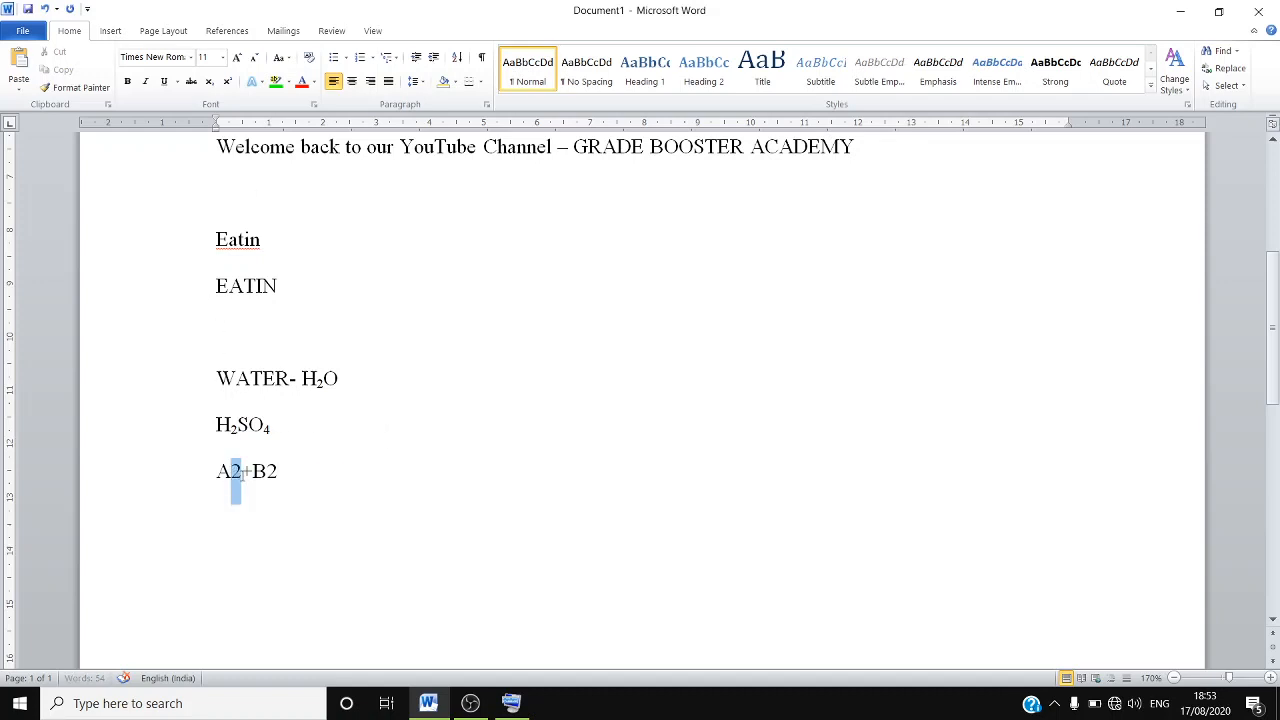
{"action": "left_click", "coordinate": [227, 81]}
{"action": "left_click_drag", "start_coordinate": [274, 472], "coordinate": [261, 472]}
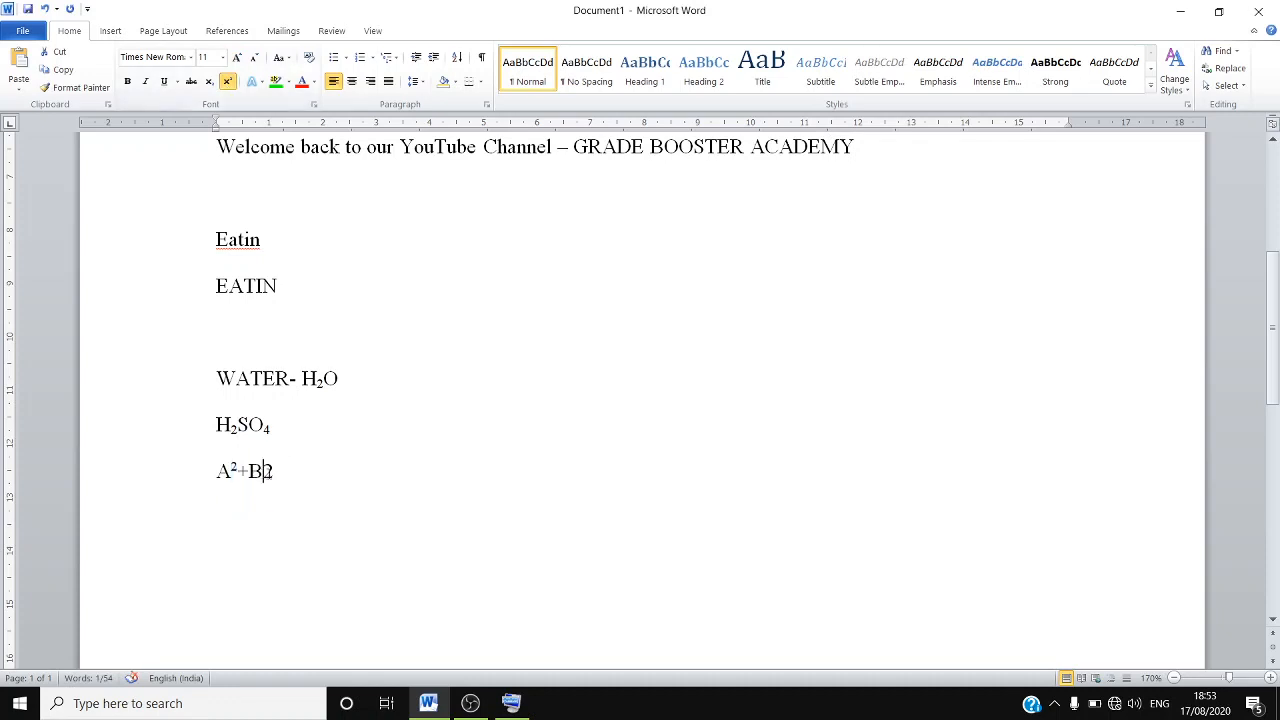
{"action": "left_click", "coordinate": [227, 82]}
{"action": "key", "text": "Right"}
Enter "X3+Y3" on a new line below the A2+B2 expression and format both 3s as superscript.
{"action": "key", "text": "Return"}
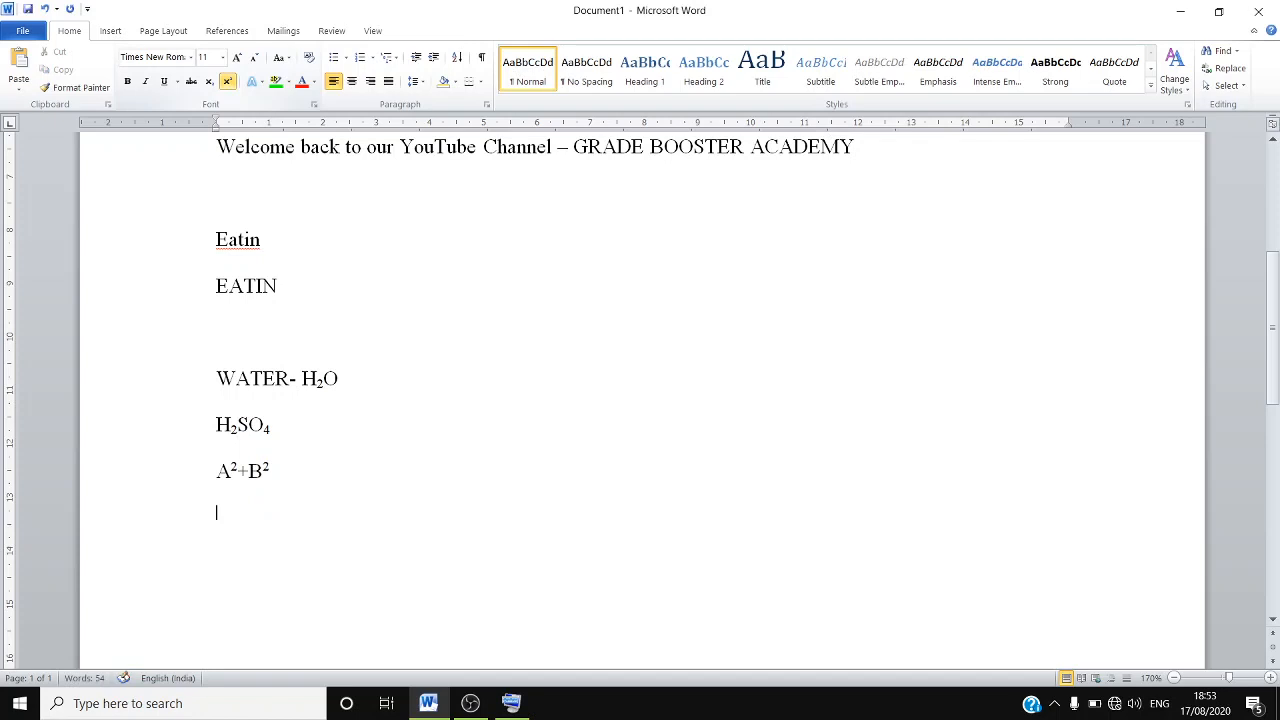
{"action": "left_click", "coordinate": [228, 87]}
{"action": "type", "text": "X3"}
{"action": "left_click", "coordinate": [227, 82]}
{"action": "type", "text": "+Y3"}
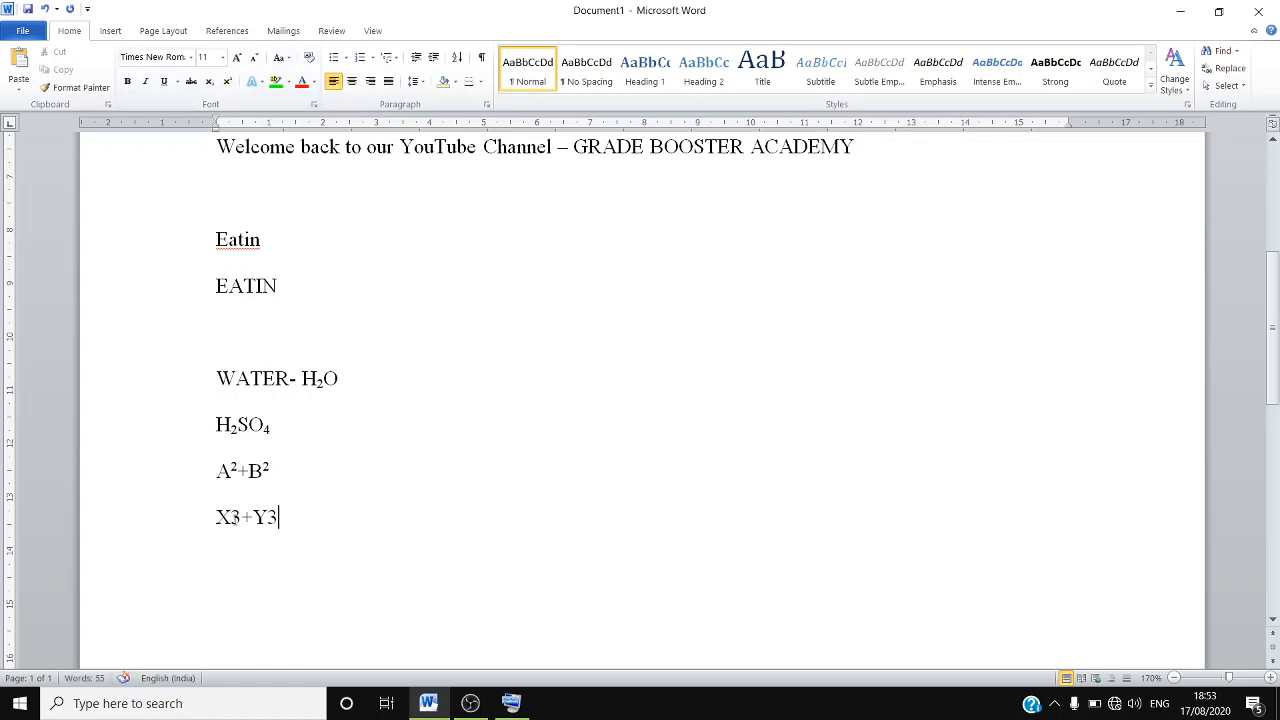
{"action": "left_click_drag", "start_coordinate": [231, 516], "coordinate": [242, 518]}
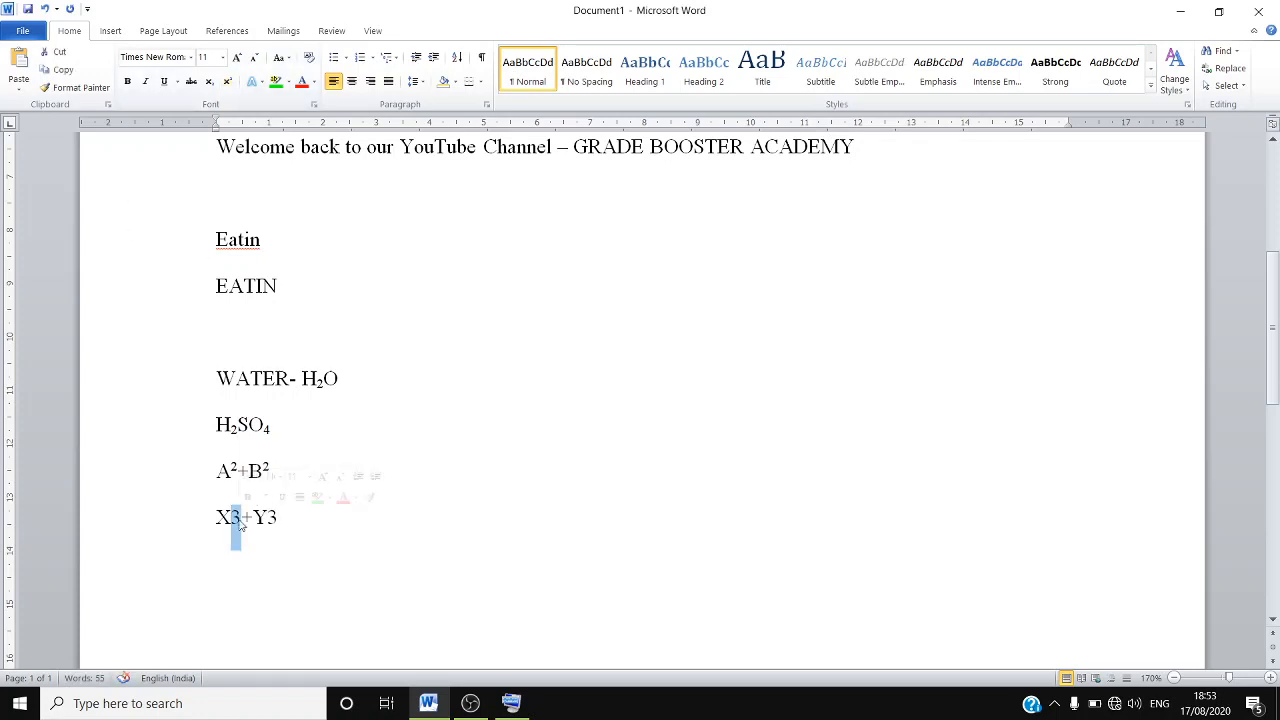
{"action": "left_click", "coordinate": [227, 81]}
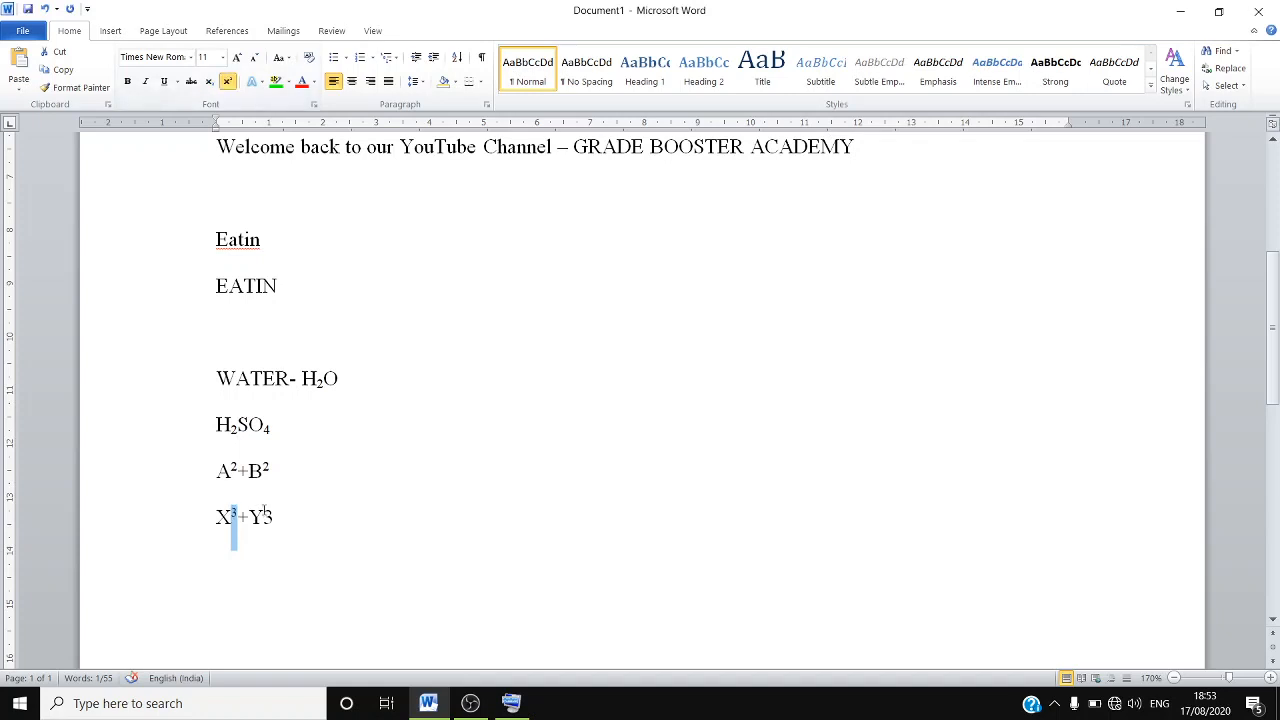
{"action": "left_click_drag", "start_coordinate": [263, 516], "coordinate": [274, 518]}
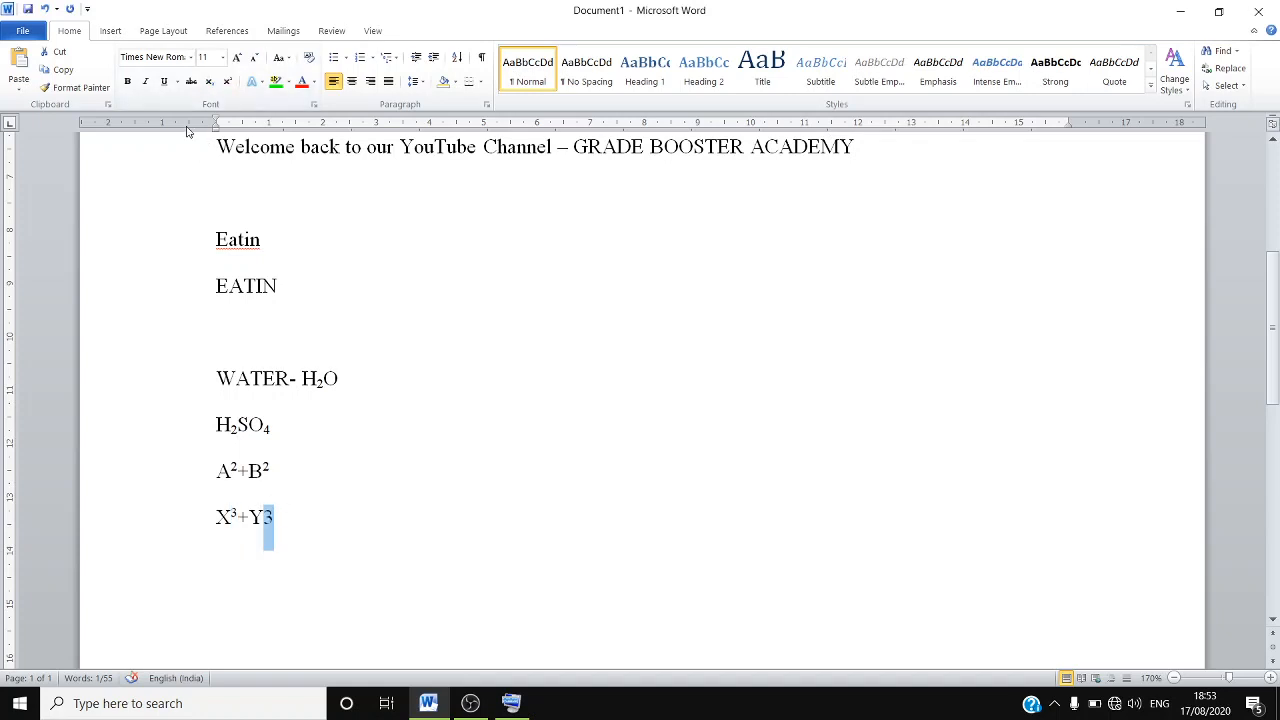
{"action": "left_click", "coordinate": [227, 81]}
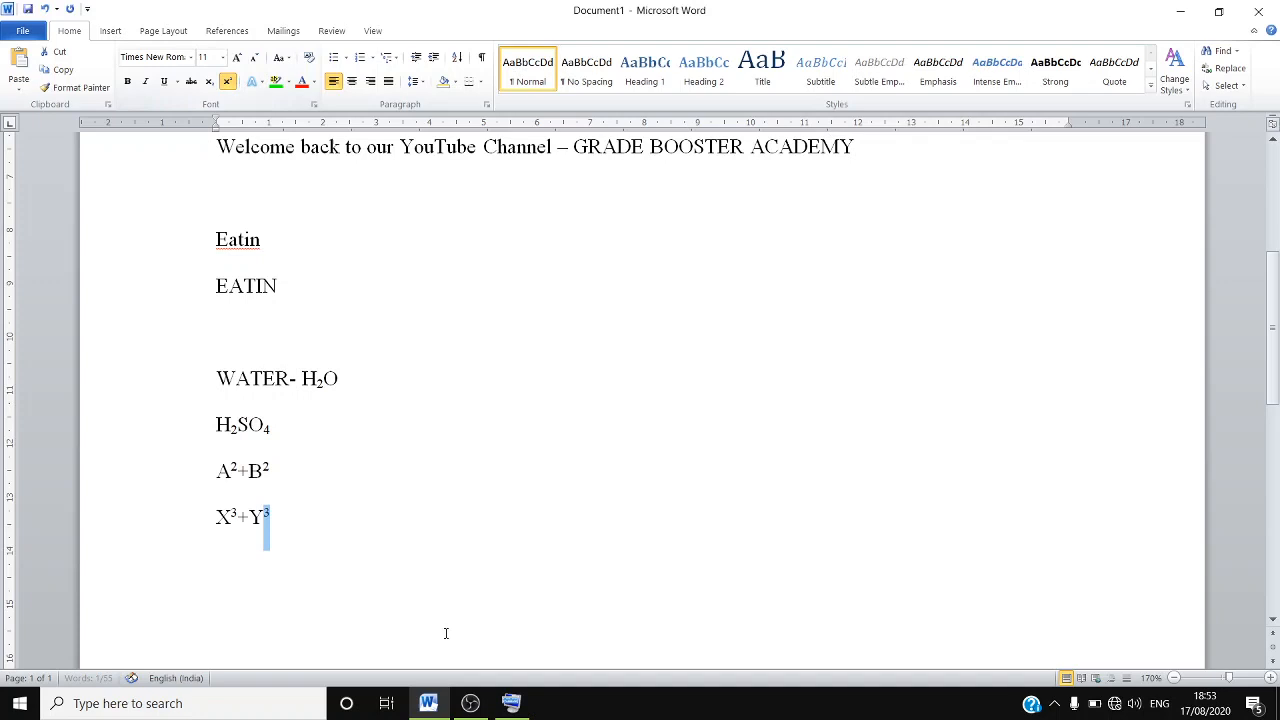
Start a new line below the X3+Y3 expression with superscript turned off.
{"action": "left_click", "coordinate": [348, 530]}
{"action": "key", "text": "Return"}
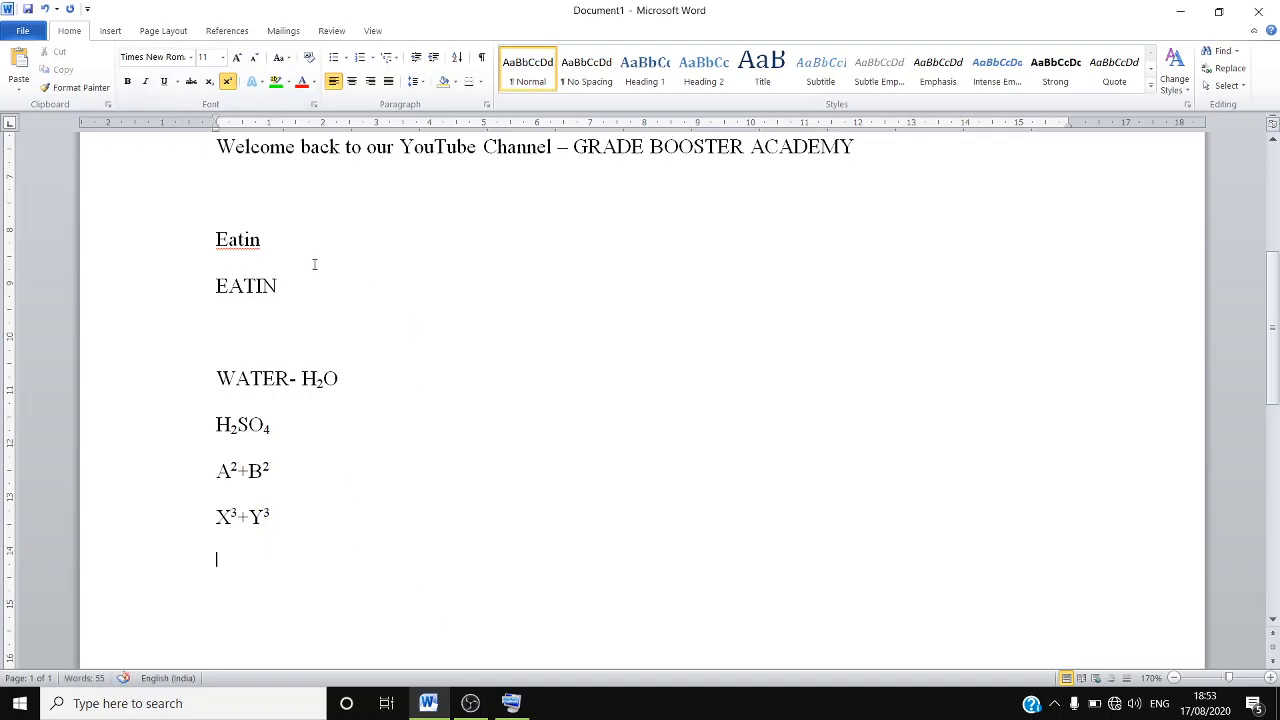
{"action": "left_click", "coordinate": [229, 84]}
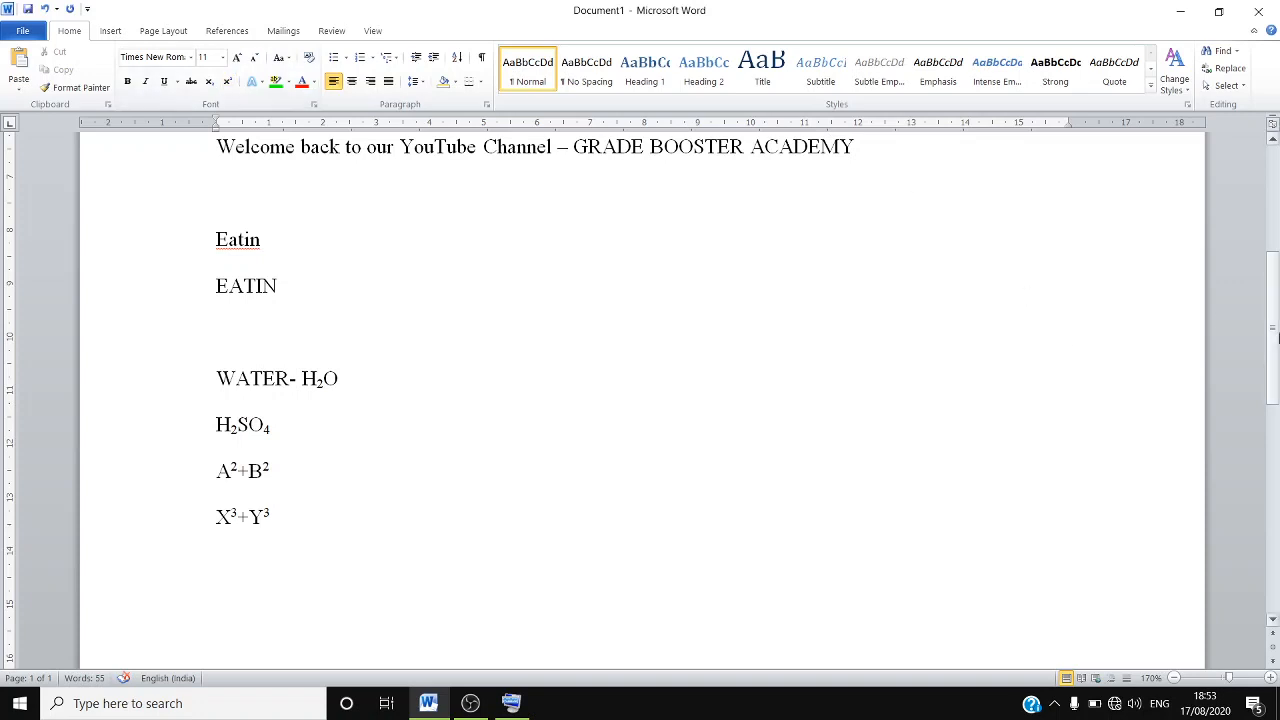
Examine the Text Effects gallery and compare it with the WordArt gallery for decorative text.
{"action": "left_click_drag", "start_coordinate": [1274, 345], "coordinate": [1277, 193]}
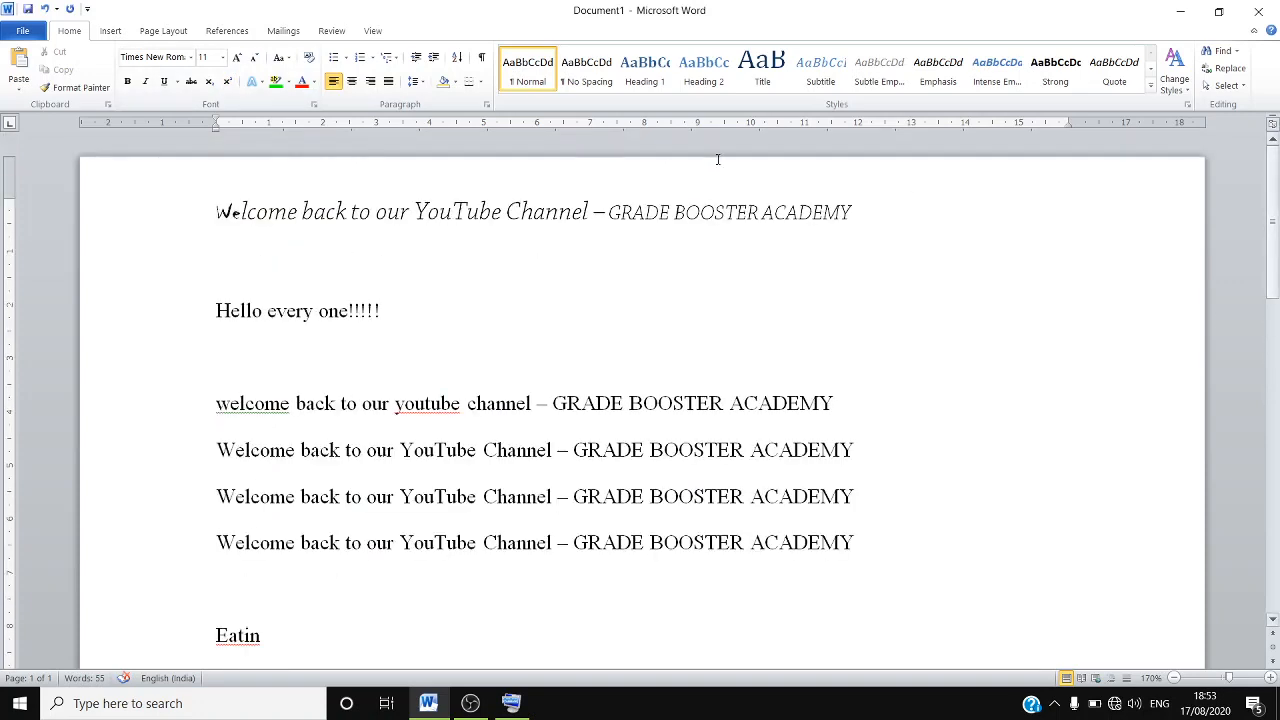
{"action": "left_click", "coordinate": [262, 83]}
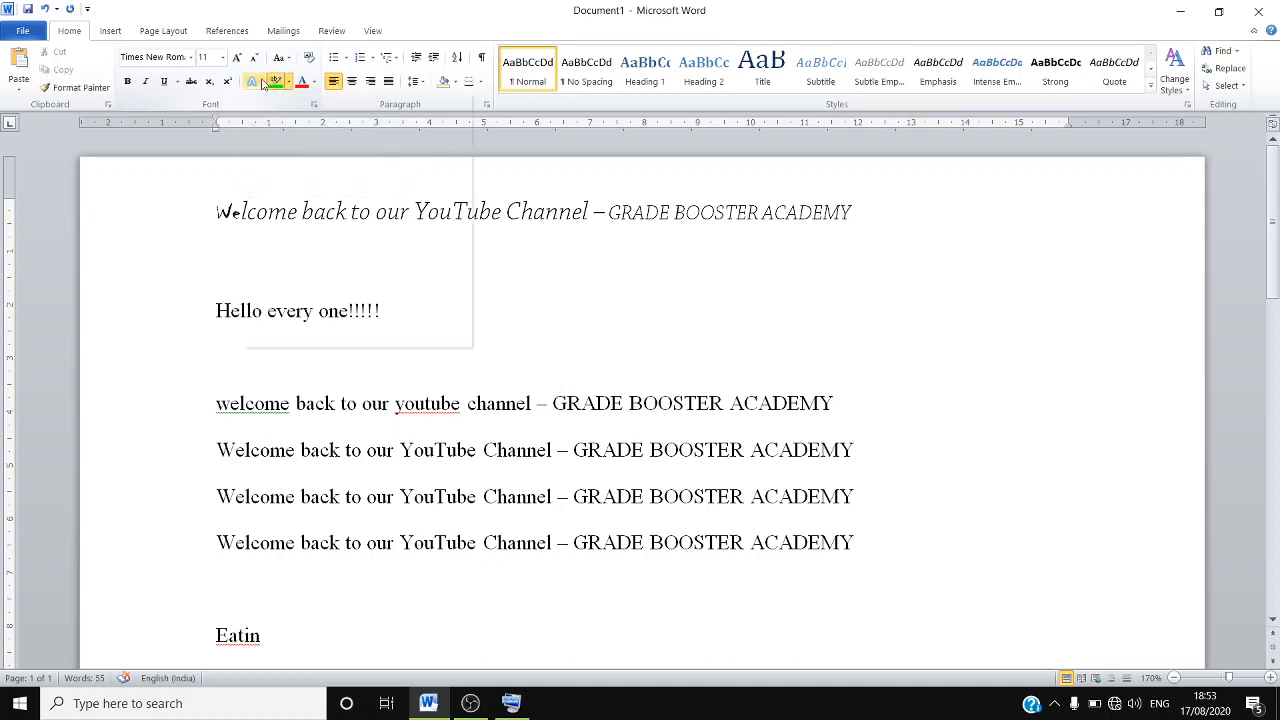
{"action": "scroll", "coordinate": [350, 212], "scroll_direction": "down", "scroll_amount": 3}
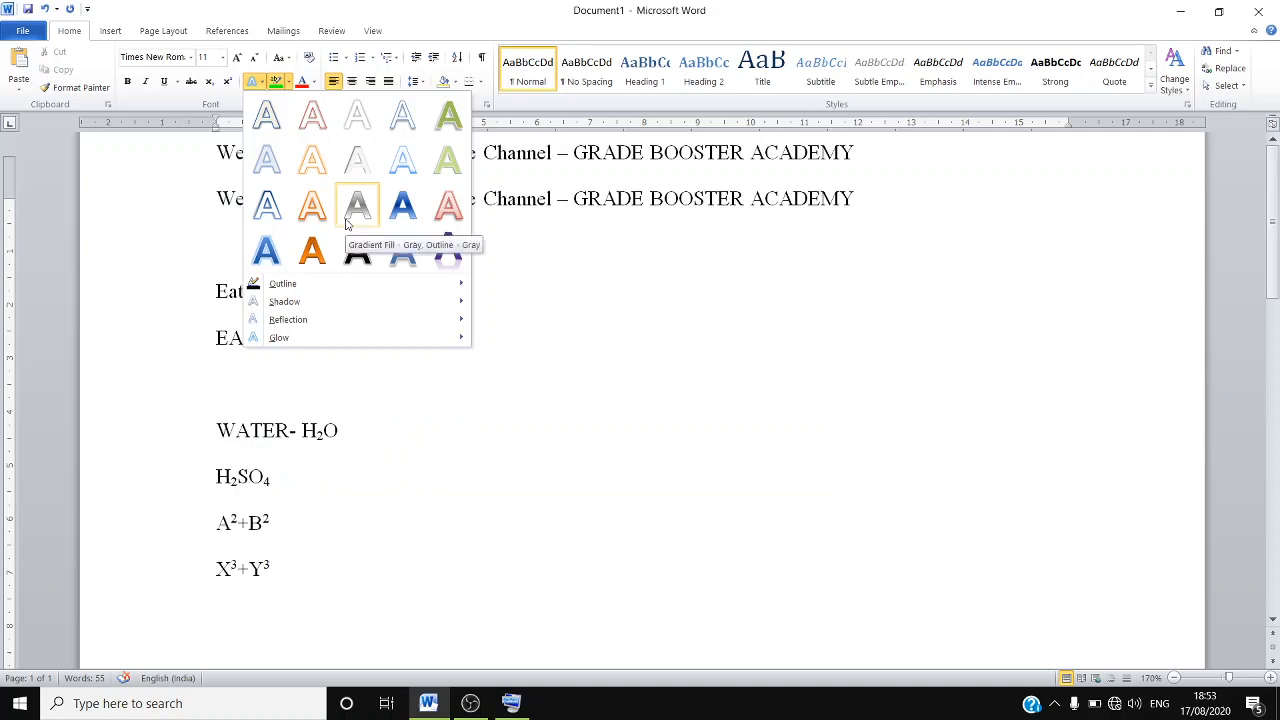
{"action": "scroll", "coordinate": [346, 222], "scroll_direction": "up", "scroll_amount": 3}
{"action": "left_click", "coordinate": [110, 30]}
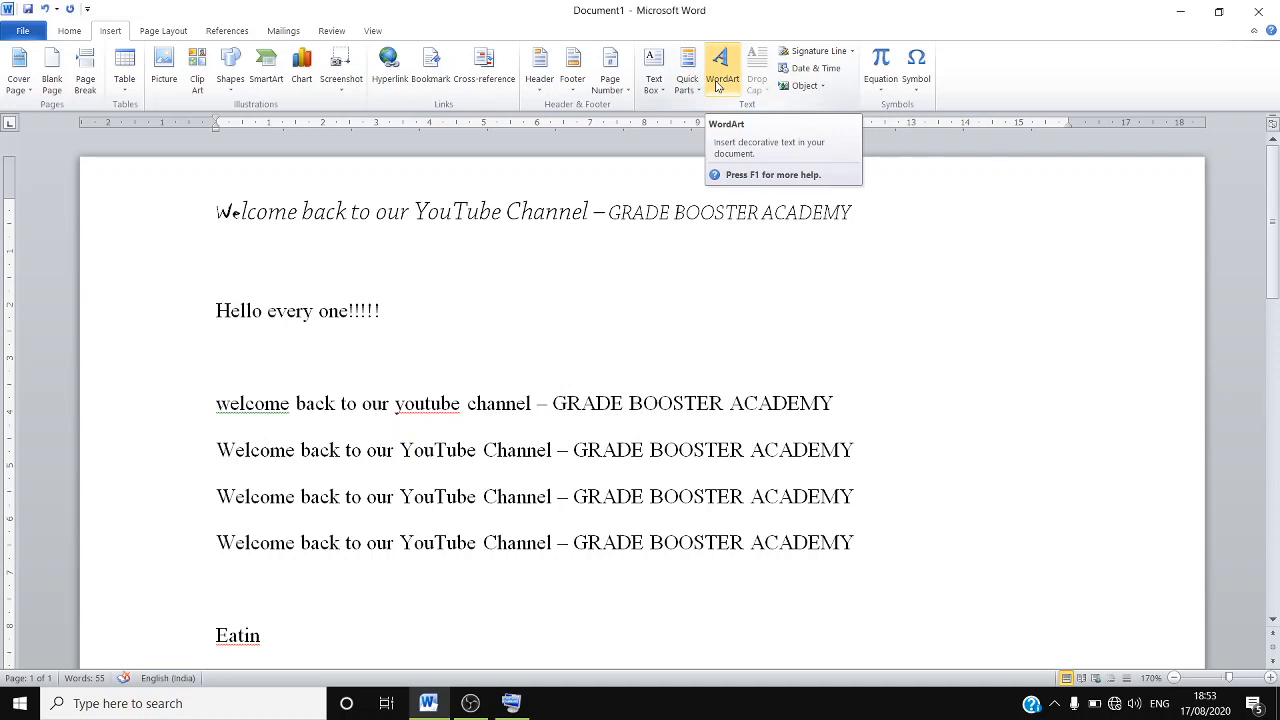
{"action": "left_click", "coordinate": [77, 35]}
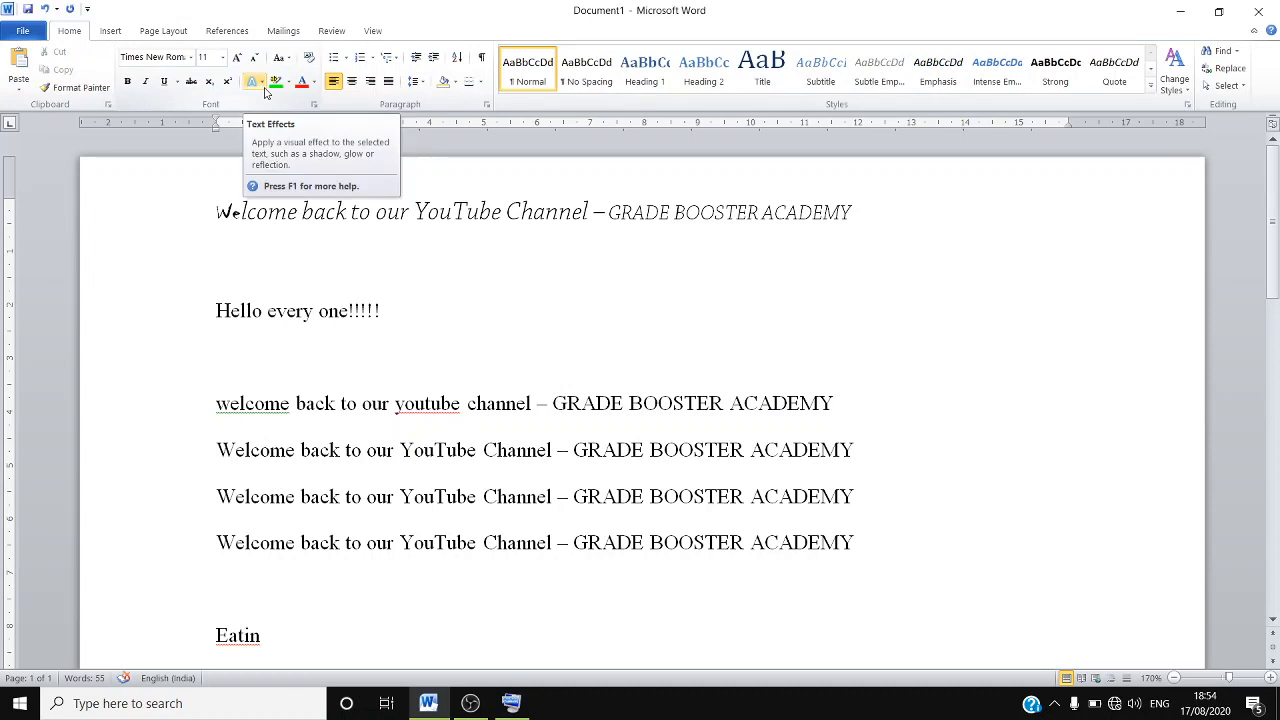
{"action": "left_click", "coordinate": [110, 30]}
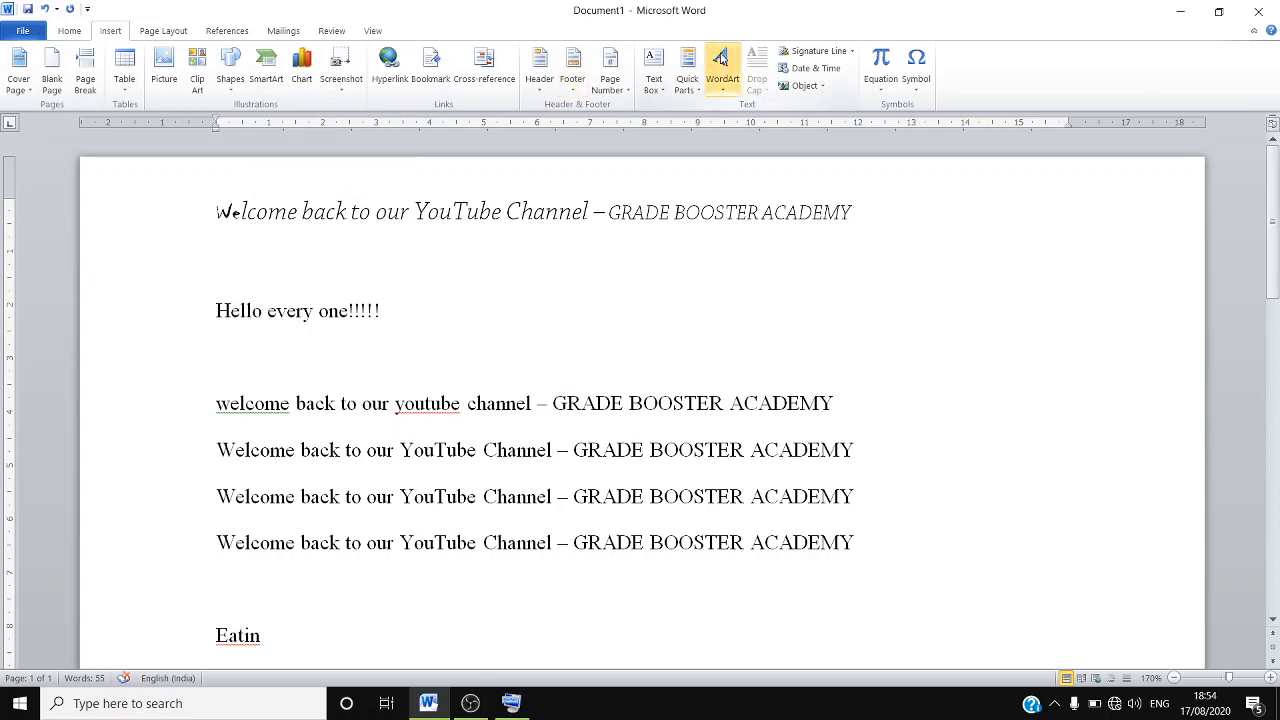
{"action": "left_click", "coordinate": [721, 58]}
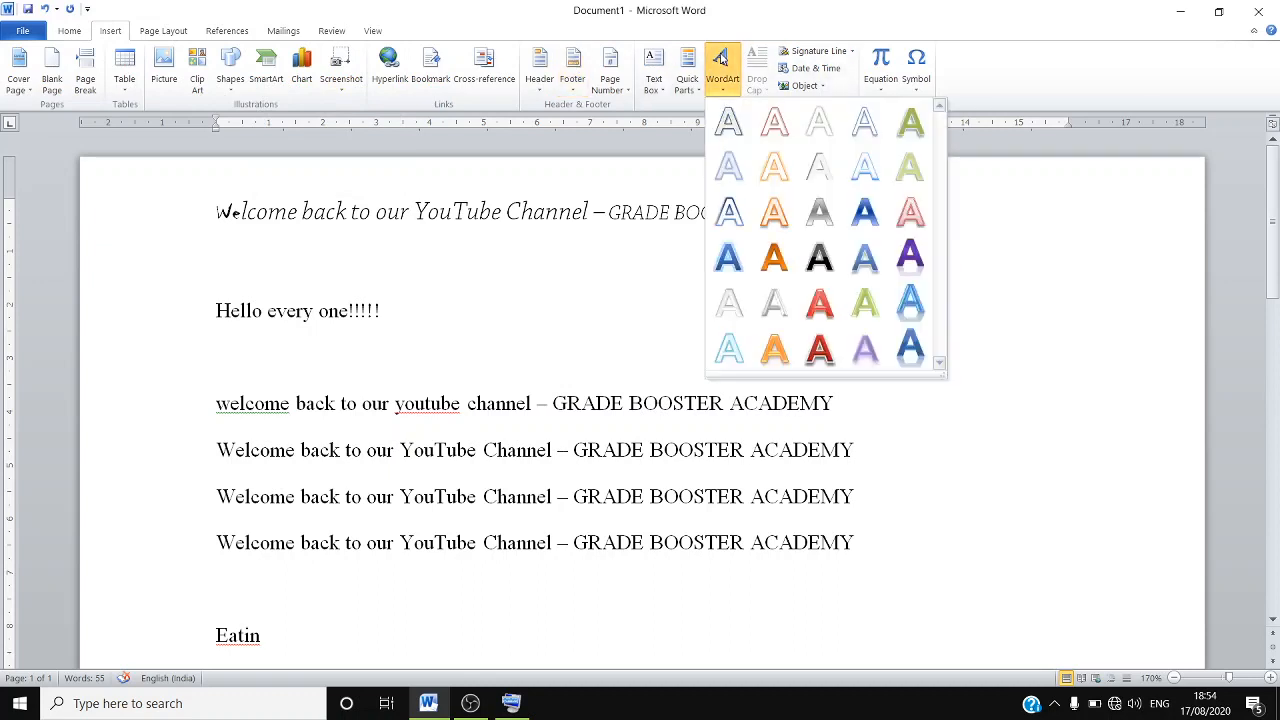
{"action": "left_click", "coordinate": [70, 32]}
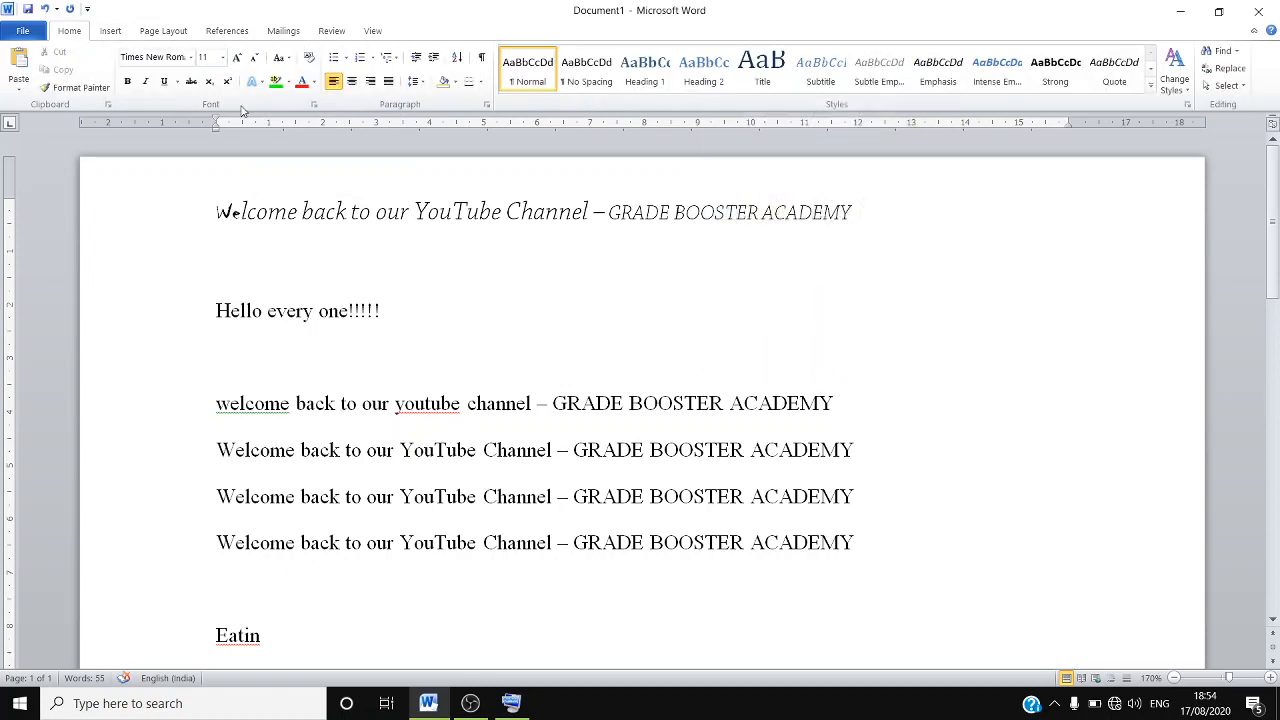
Highlight "Welcome back to our YouTube Channel" in the document's first line in Bright Green.
{"action": "left_click", "coordinate": [217, 205]}
{"action": "left_click_drag", "start_coordinate": [225, 216], "coordinate": [584, 212]}
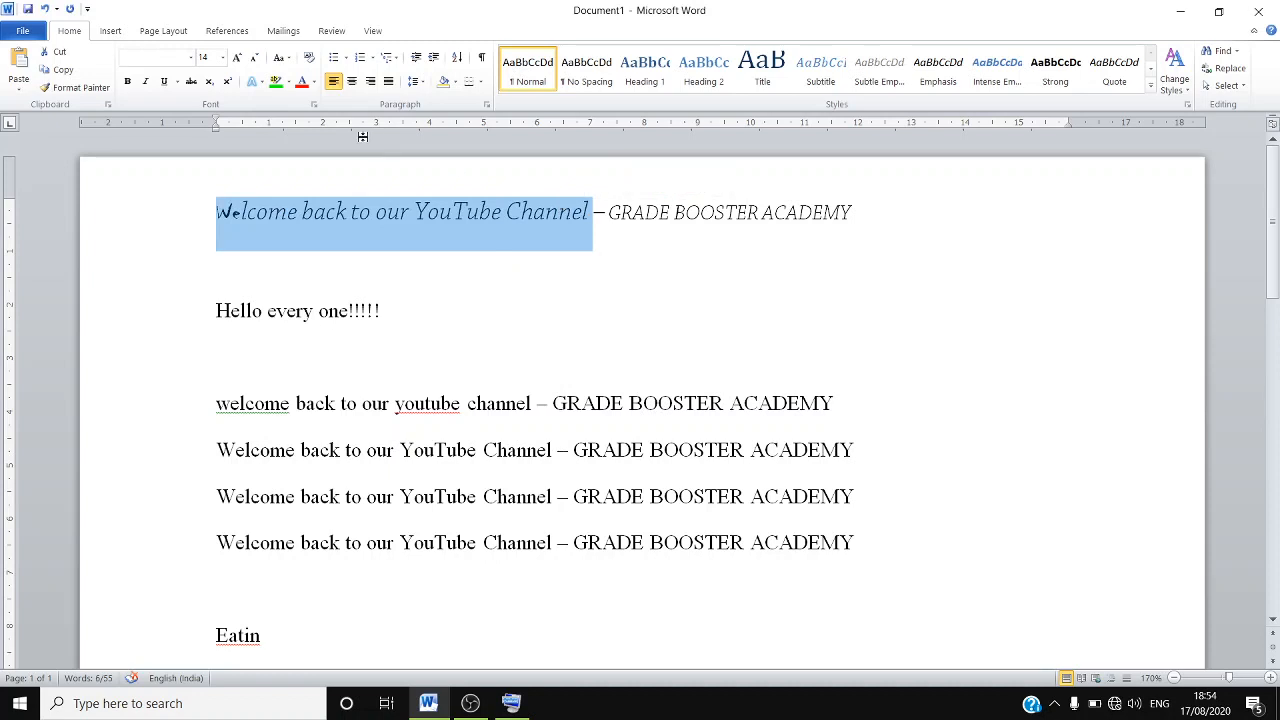
{"action": "left_click", "coordinate": [291, 86]}
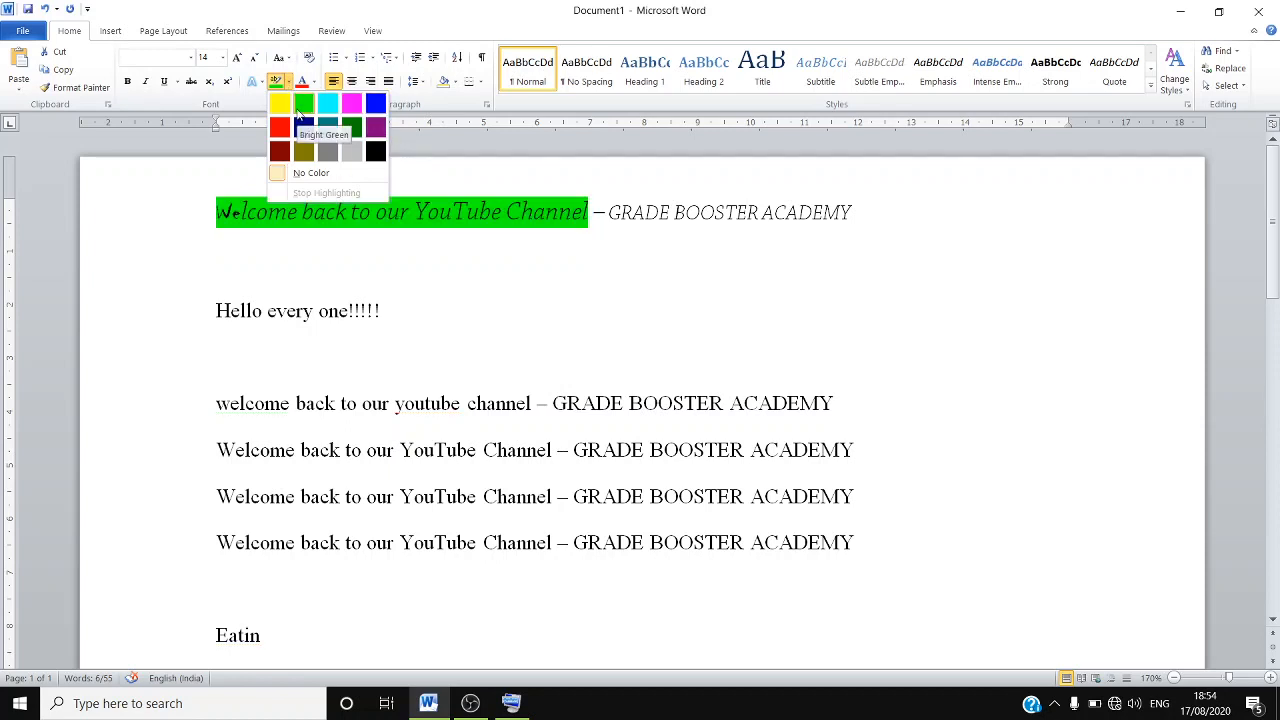
{"action": "left_click", "coordinate": [298, 108]}
{"action": "left_click", "coordinate": [426, 262]}
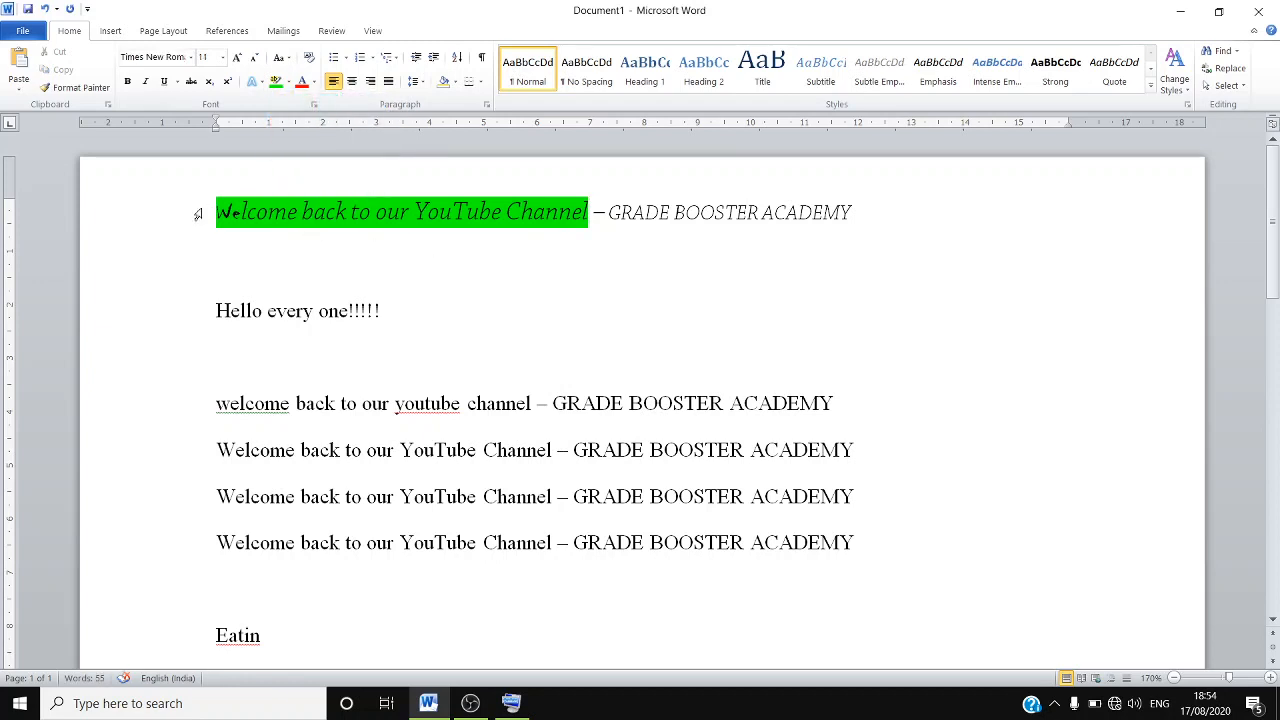
{"action": "left_click_drag", "start_coordinate": [218, 212], "coordinate": [531, 208]}
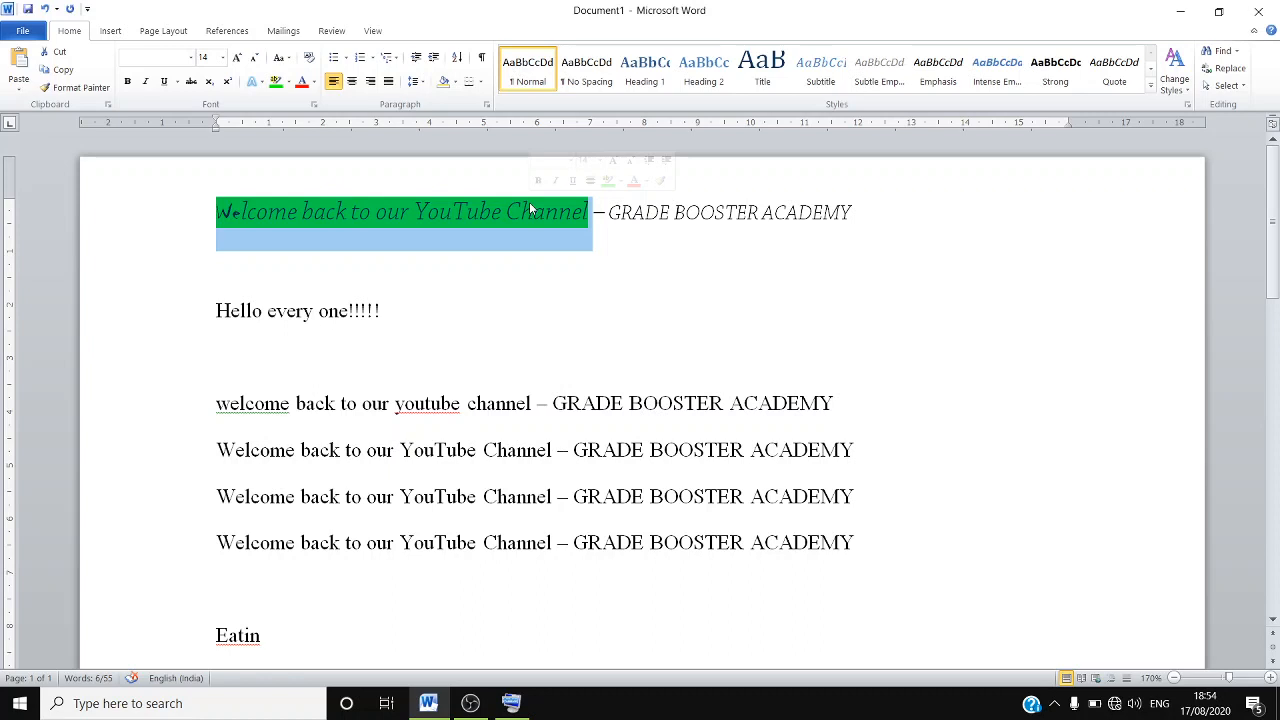
{"action": "left_click", "coordinate": [533, 211]}
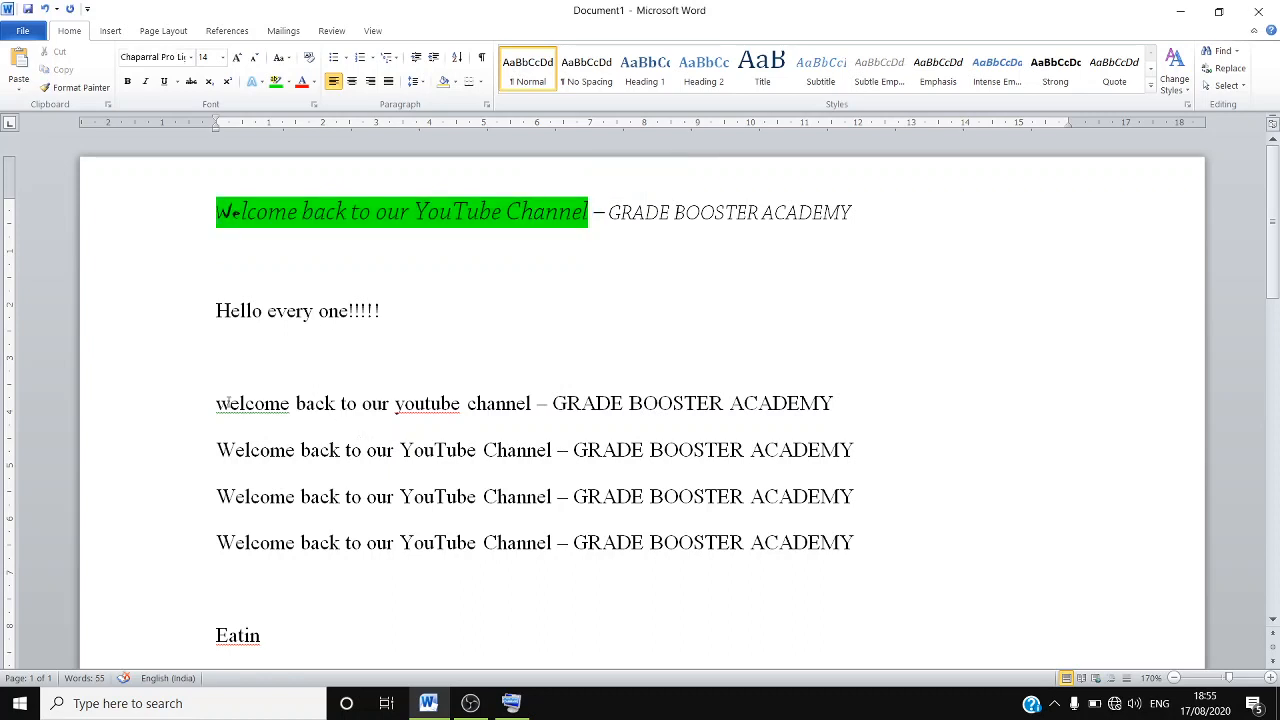
Highlight "welcome back to our youtube channel" in the line below "Hello every one!!!!!" in yellow.
{"action": "left_click_drag", "start_coordinate": [214, 402], "coordinate": [511, 407]}
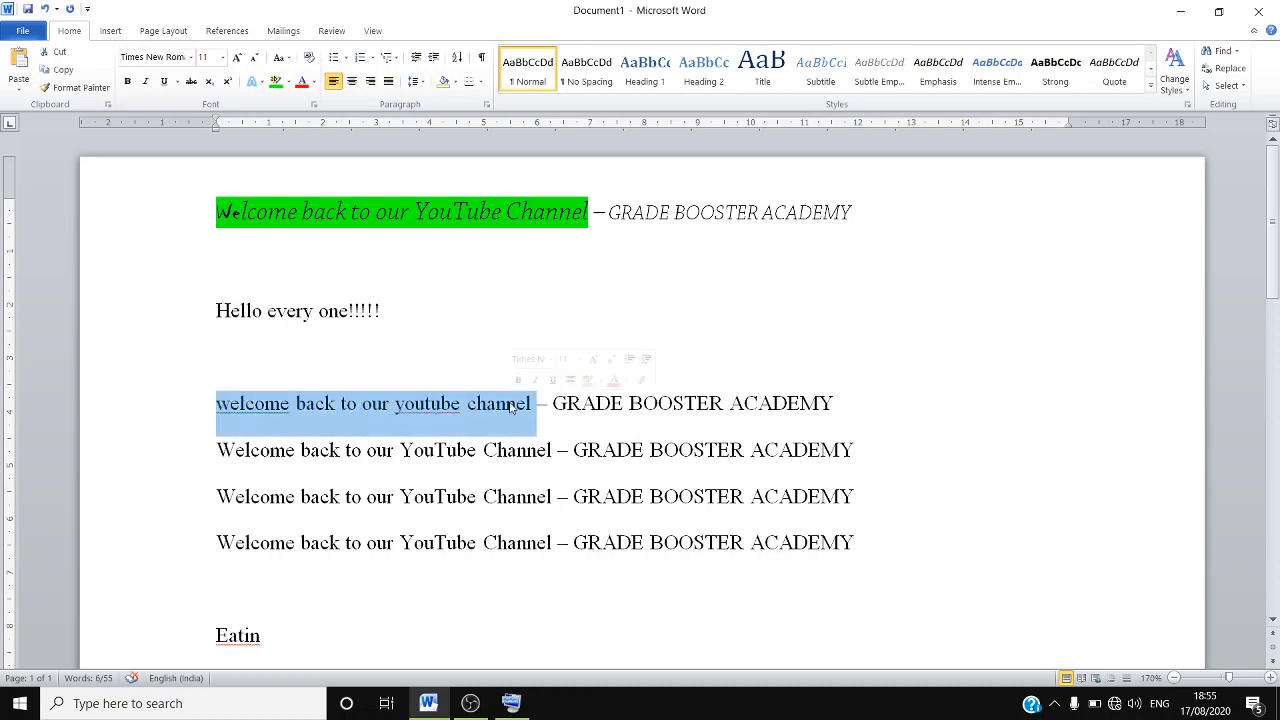
{"action": "left_click", "coordinate": [289, 83]}
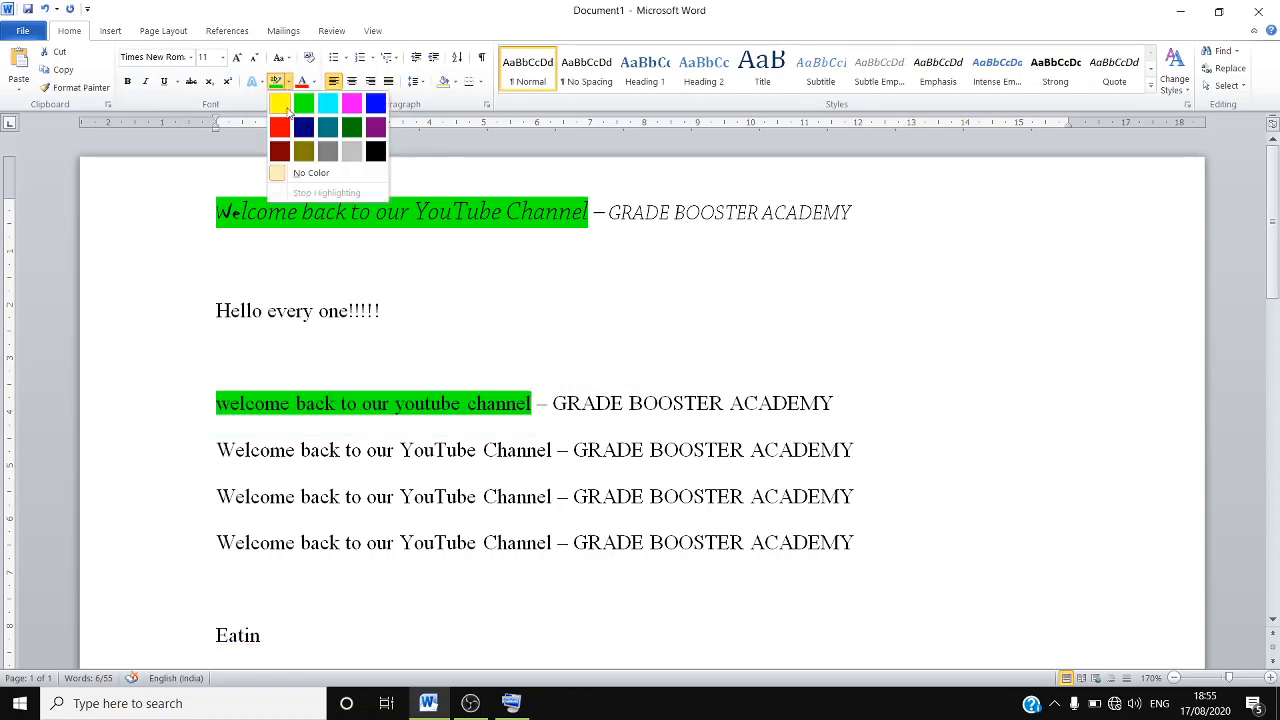
{"action": "left_click", "coordinate": [280, 104]}
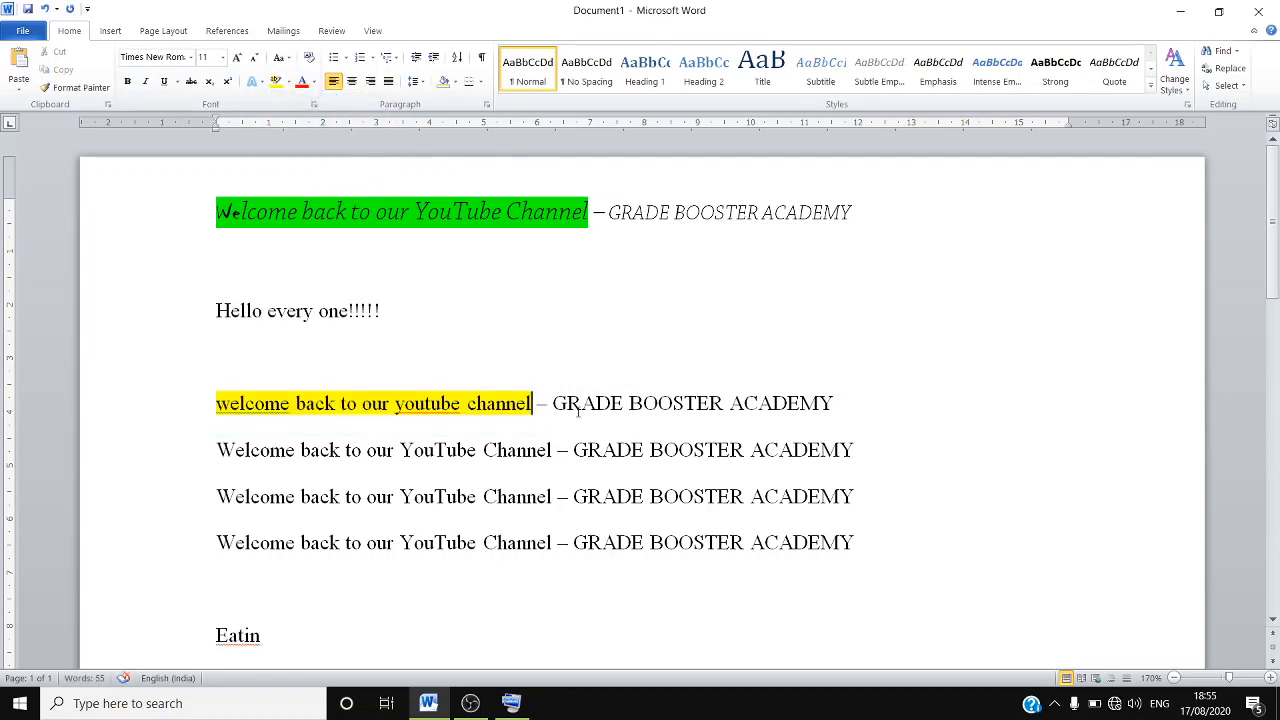
Colour "– GRADE BOOSTER ACADEMY" red in the yellow-highlighted welcome line.
{"action": "left_click_drag", "start_coordinate": [537, 404], "coordinate": [830, 405]}
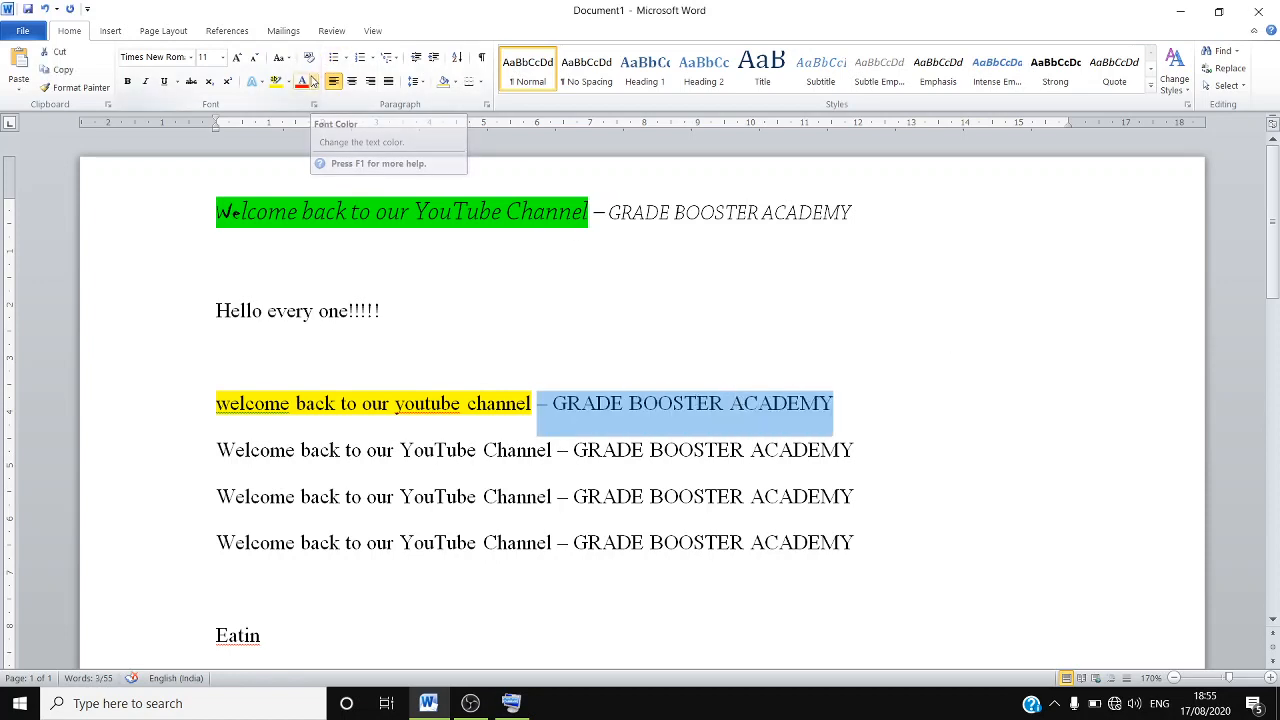
{"action": "left_click", "coordinate": [312, 81]}
{"action": "left_click", "coordinate": [312, 81]}
{"action": "left_click", "coordinate": [312, 81]}
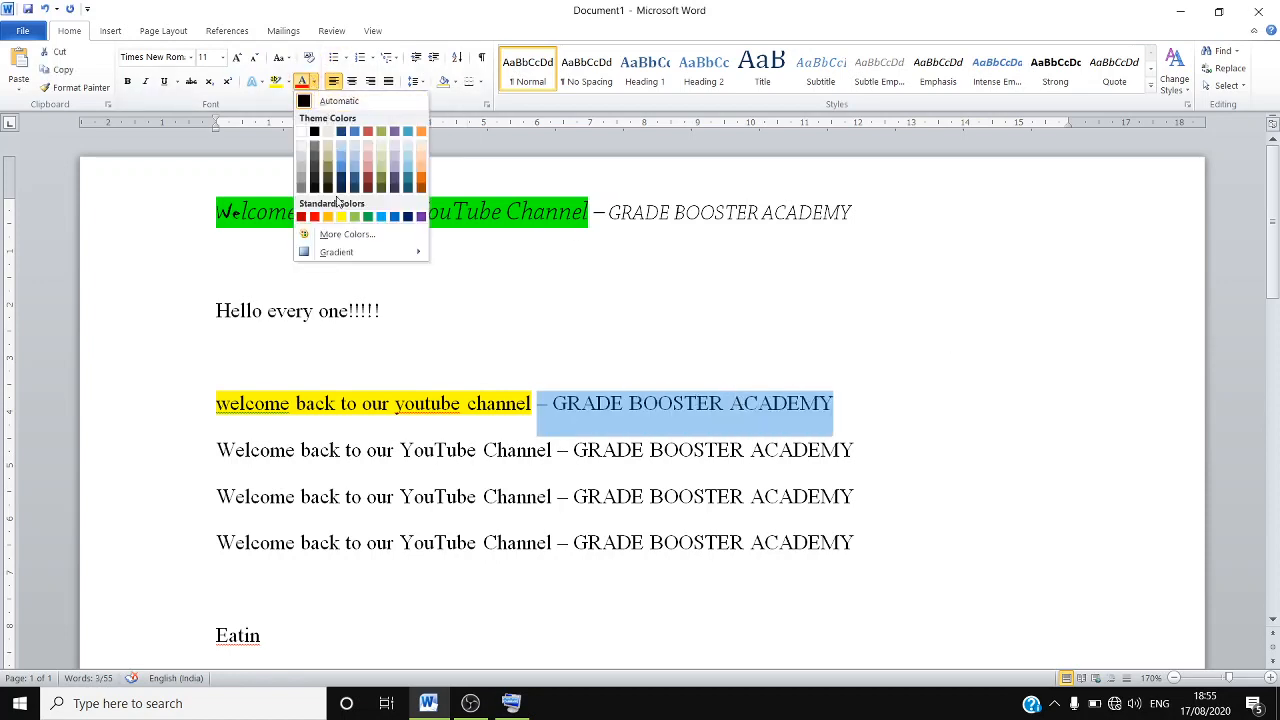
{"action": "left_click", "coordinate": [301, 216]}
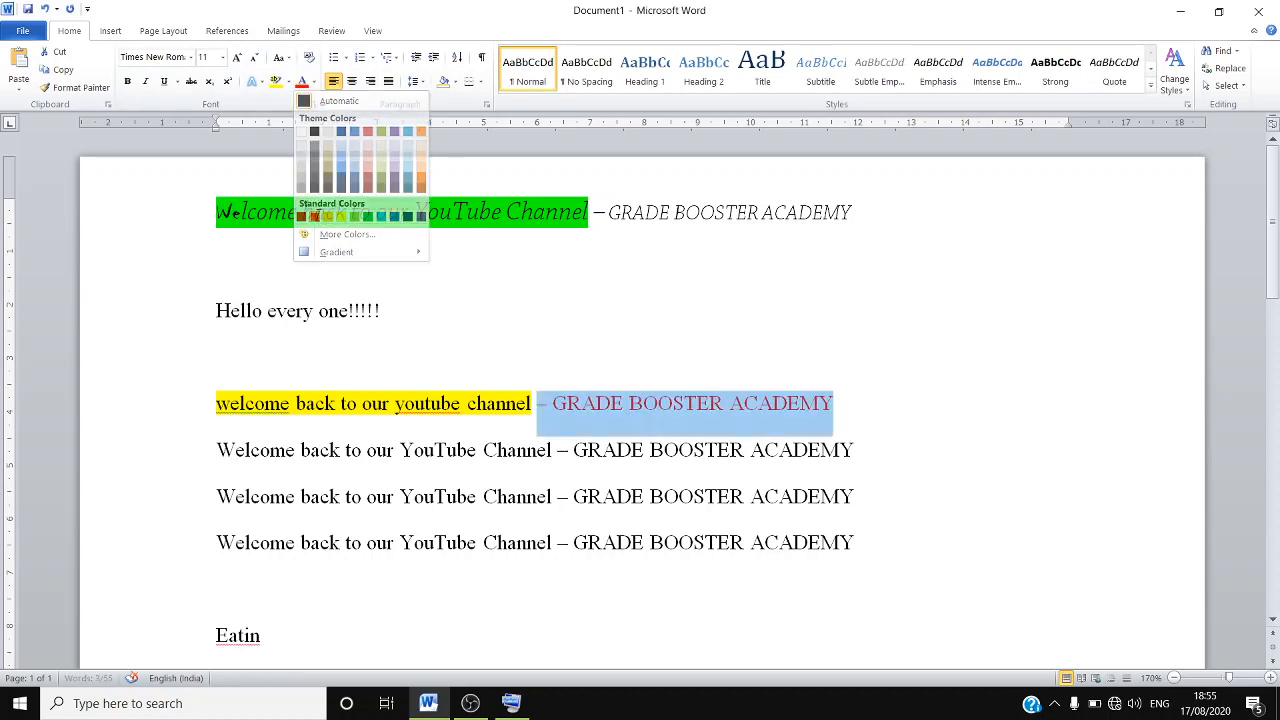
{"action": "left_click", "coordinate": [679, 496]}
Colour the final letter of "Channel" light green in the line below the yellow-highlighted one.
{"action": "left_click_drag", "start_coordinate": [551, 450], "coordinate": [545, 452]}
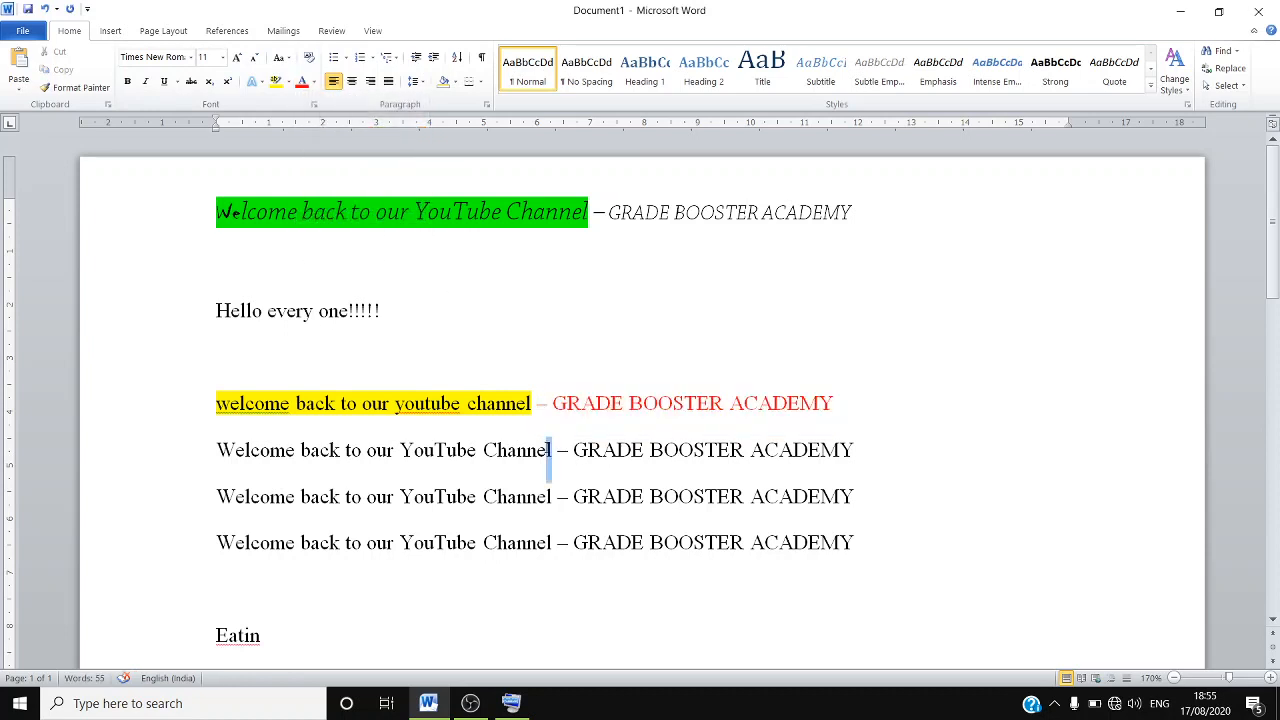
{"action": "left_click", "coordinate": [314, 84]}
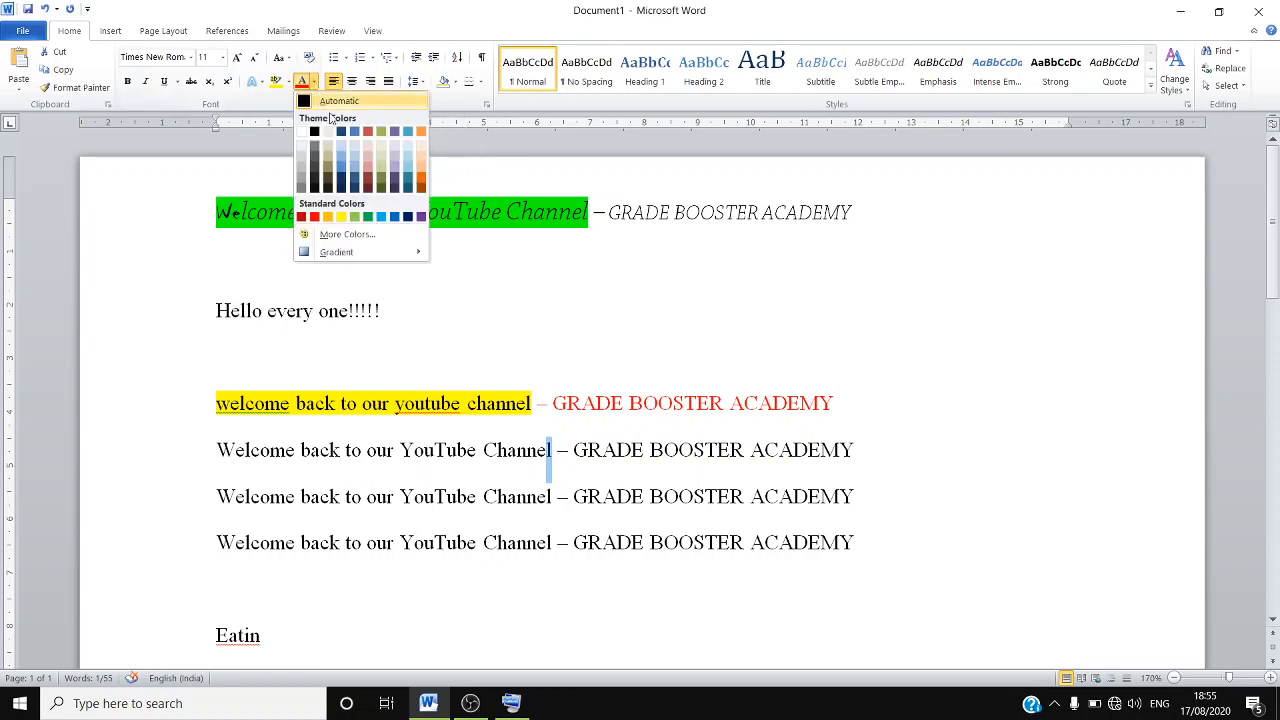
{"action": "left_click", "coordinate": [356, 218]}
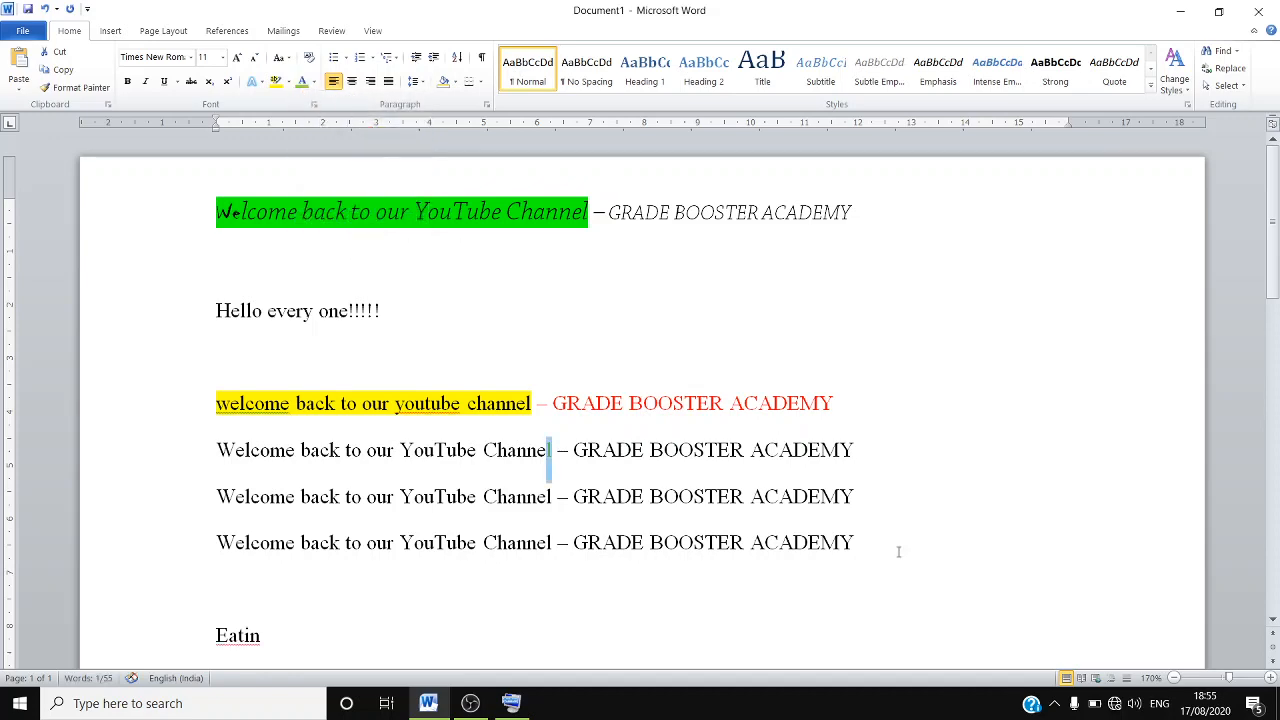
{"action": "left_click", "coordinate": [903, 551]}
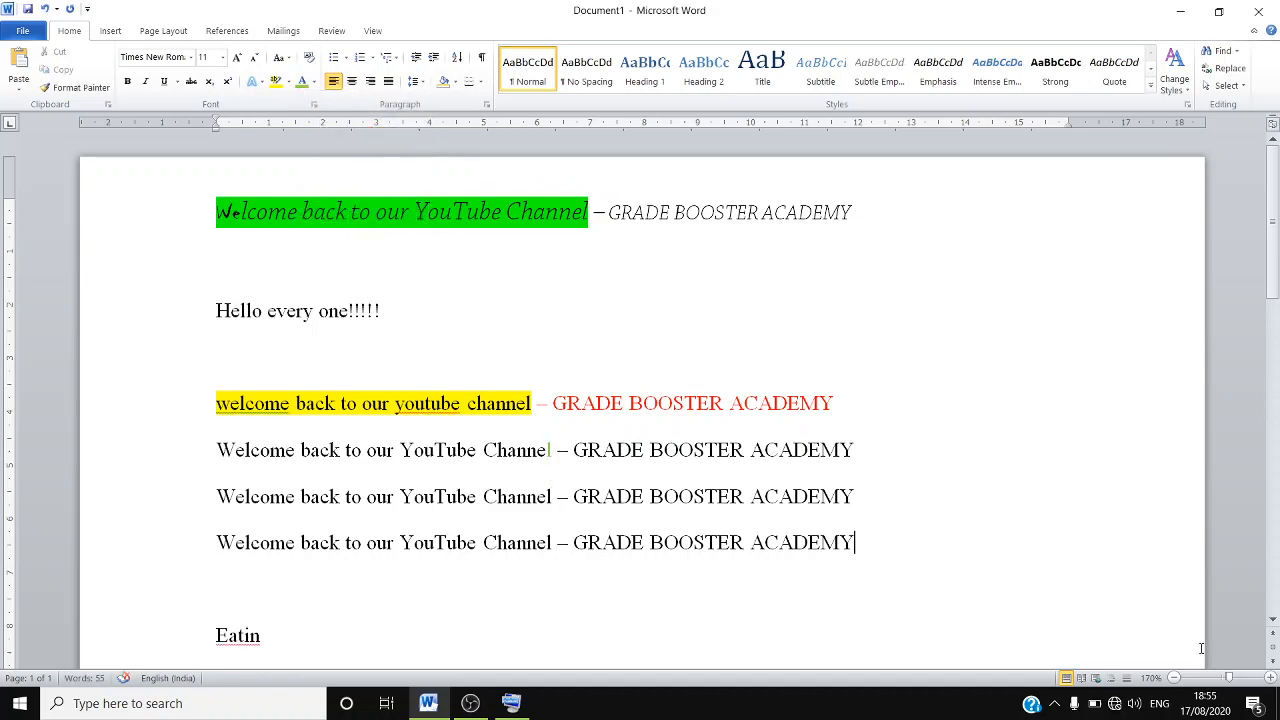
Apply bold, italic, underline and strikethrough to the red "GRADE BOOSTER ACADEMY" in the yellow-highlighted line.
{"action": "left_click", "coordinate": [1270, 678]}
{"action": "left_click", "coordinate": [1270, 678]}
{"action": "left_click", "coordinate": [1270, 678]}
{"action": "left_click", "coordinate": [1270, 678]}
{"action": "left_click", "coordinate": [1270, 678]}
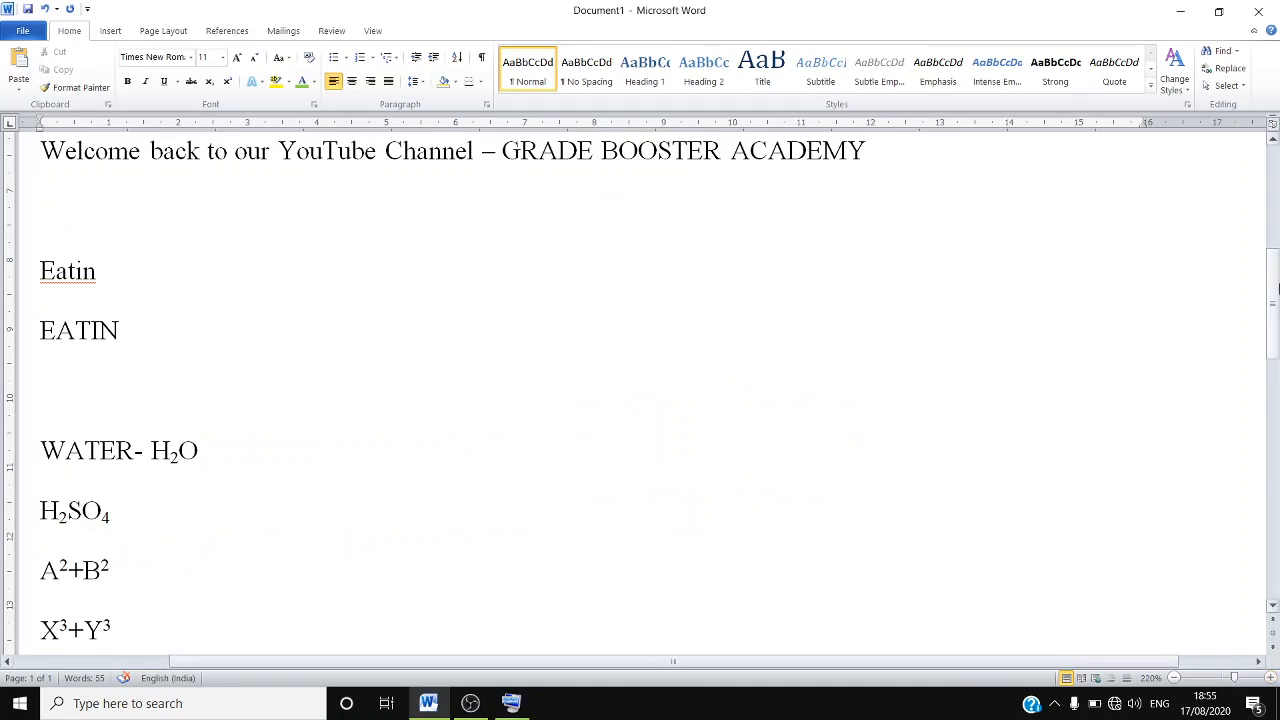
{"action": "left_click_drag", "start_coordinate": [1275, 338], "coordinate": [1275, 150]}
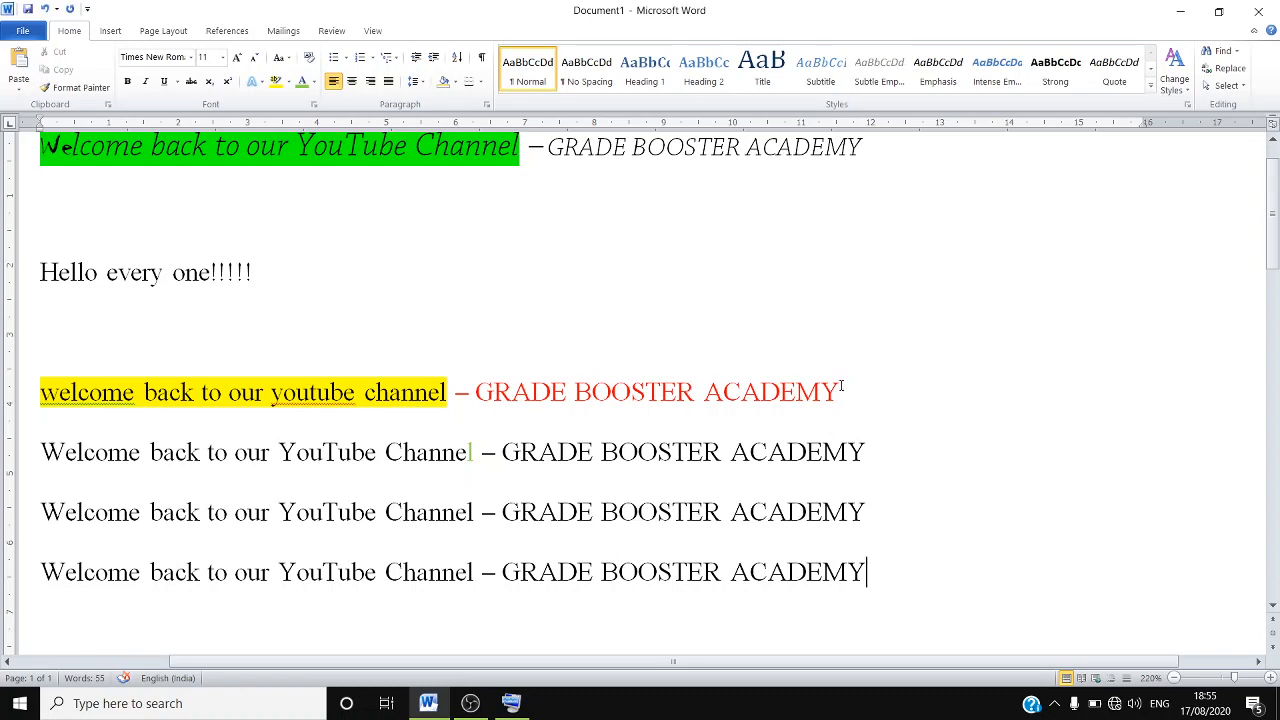
{"action": "left_click_drag", "start_coordinate": [841, 390], "coordinate": [297, 363]}
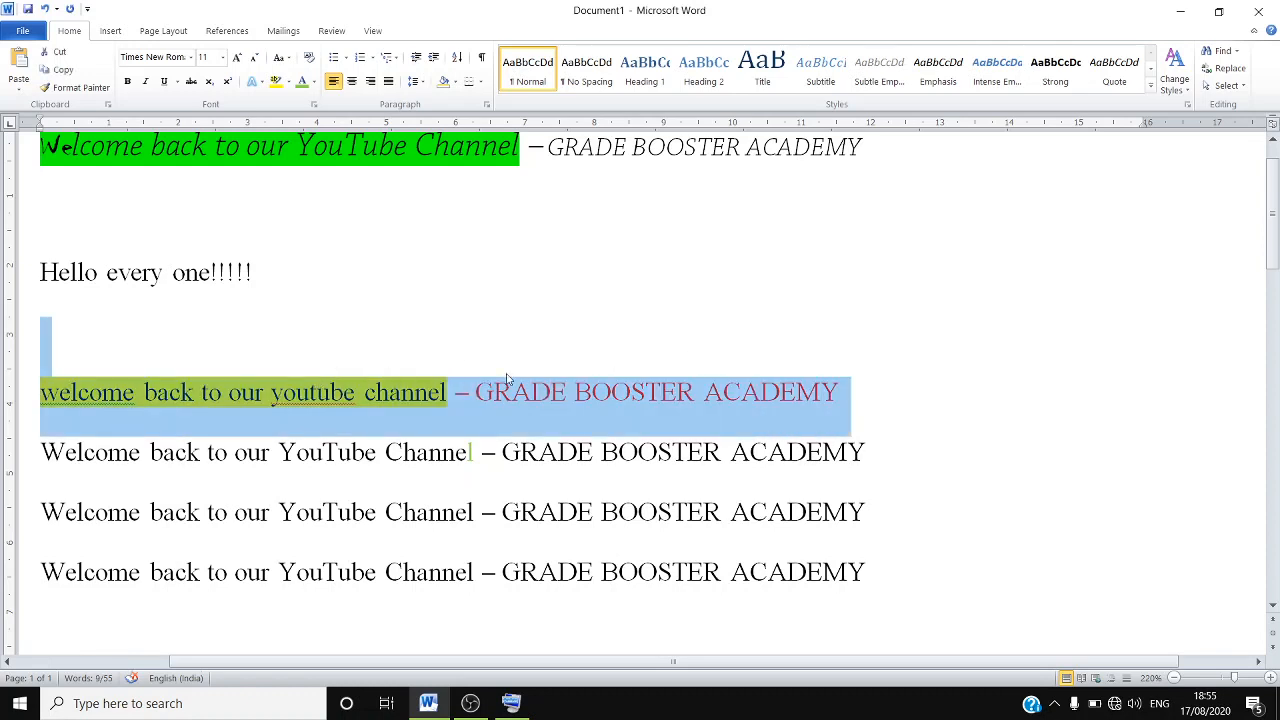
{"action": "key", "text": "Left"}
{"action": "left_click_drag", "start_coordinate": [476, 392], "coordinate": [835, 403]}
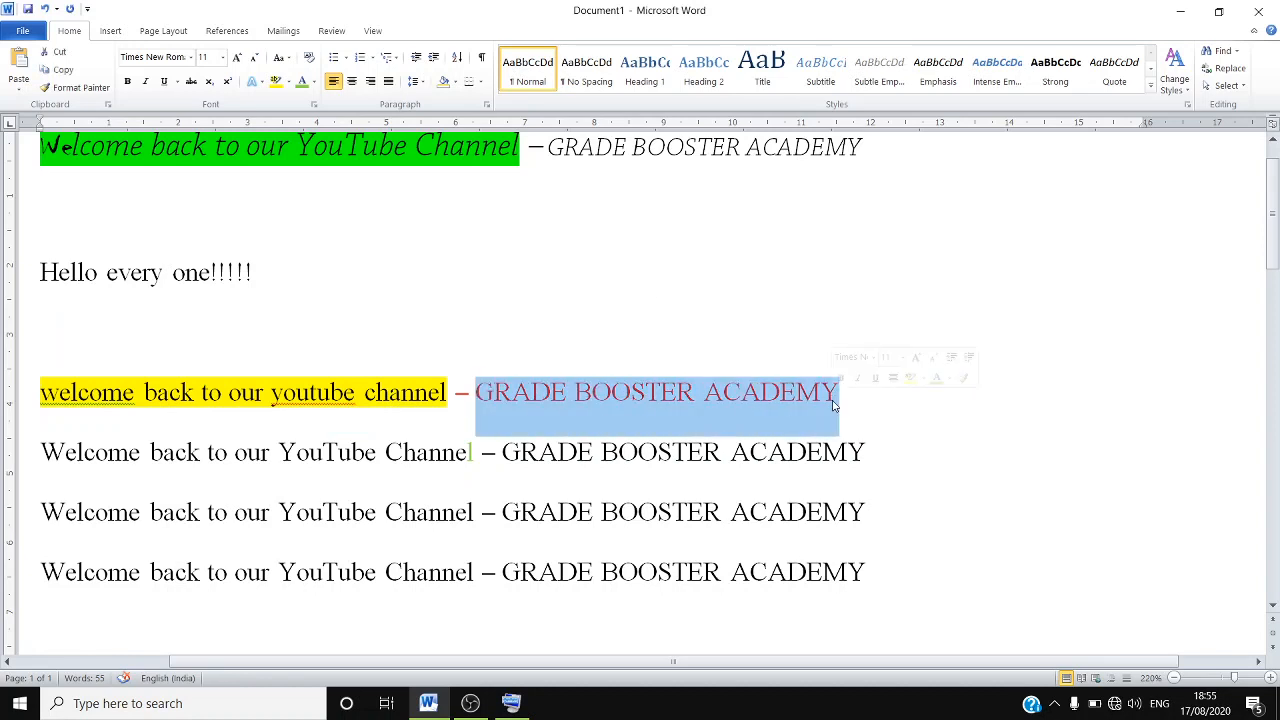
{"action": "key", "text": "ctrl+b"}
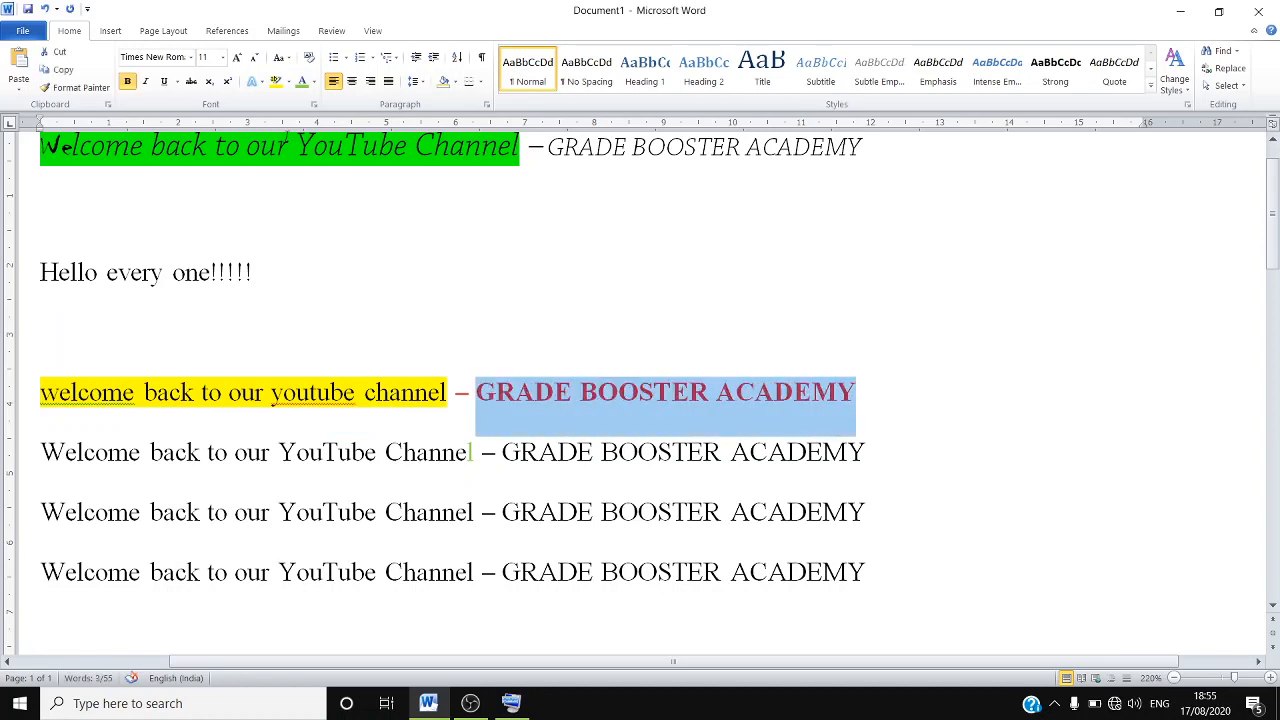
{"action": "key", "text": "ctrl+i"}
{"action": "key", "text": "ctrl+u"}
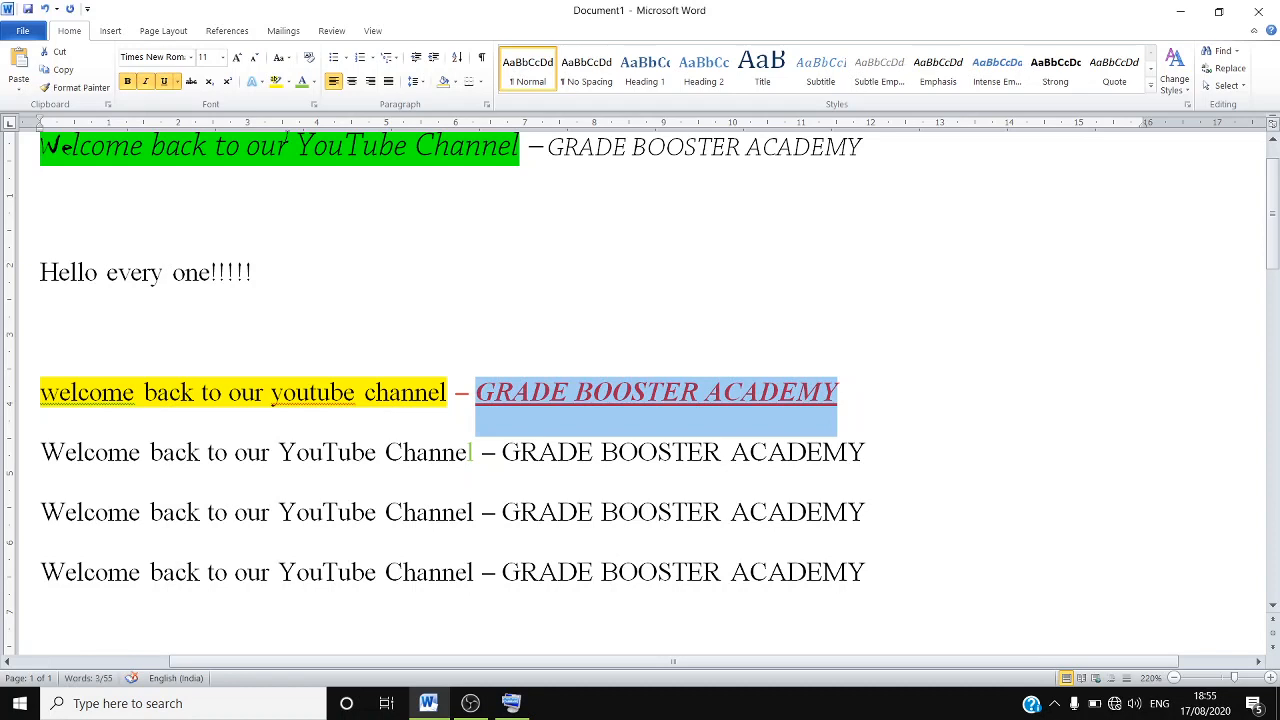
{"action": "left_click", "coordinate": [191, 81]}
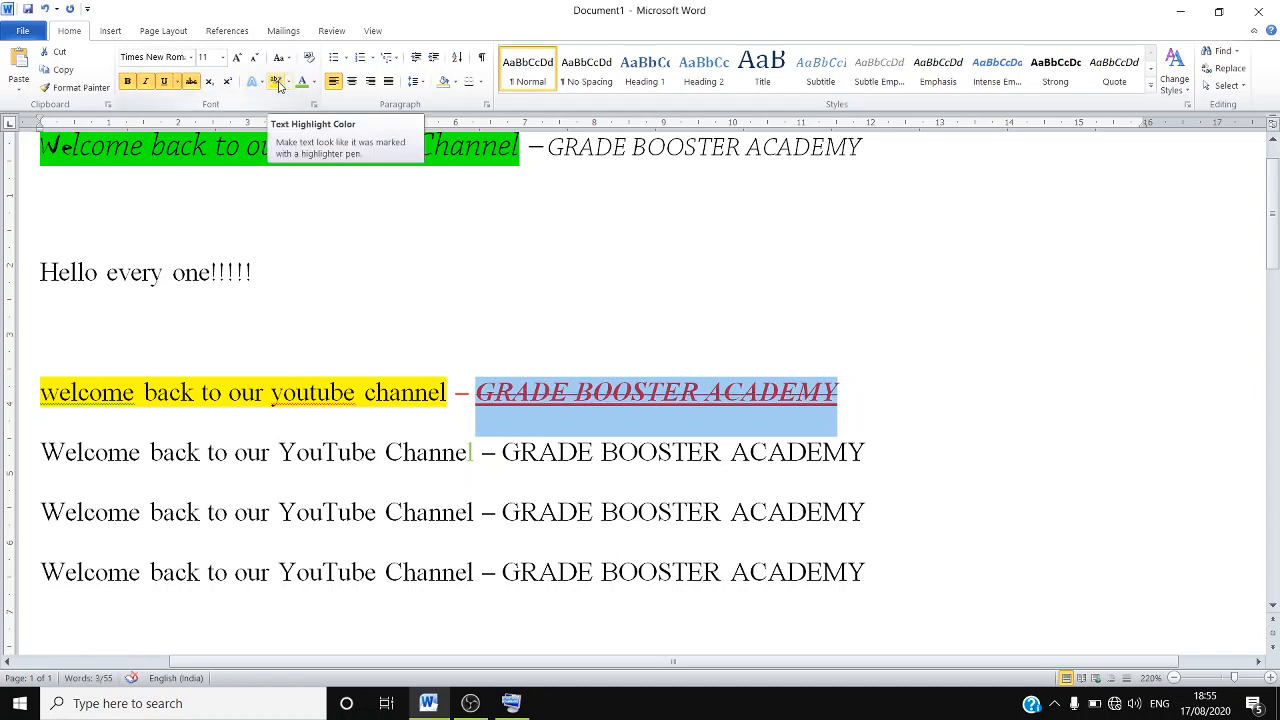
Extend the yellow highlighting over "– GRADE BOOSTER ACADEMY" so it covers the whole line, and stop highlighting.
{"action": "left_click", "coordinate": [277, 82]}
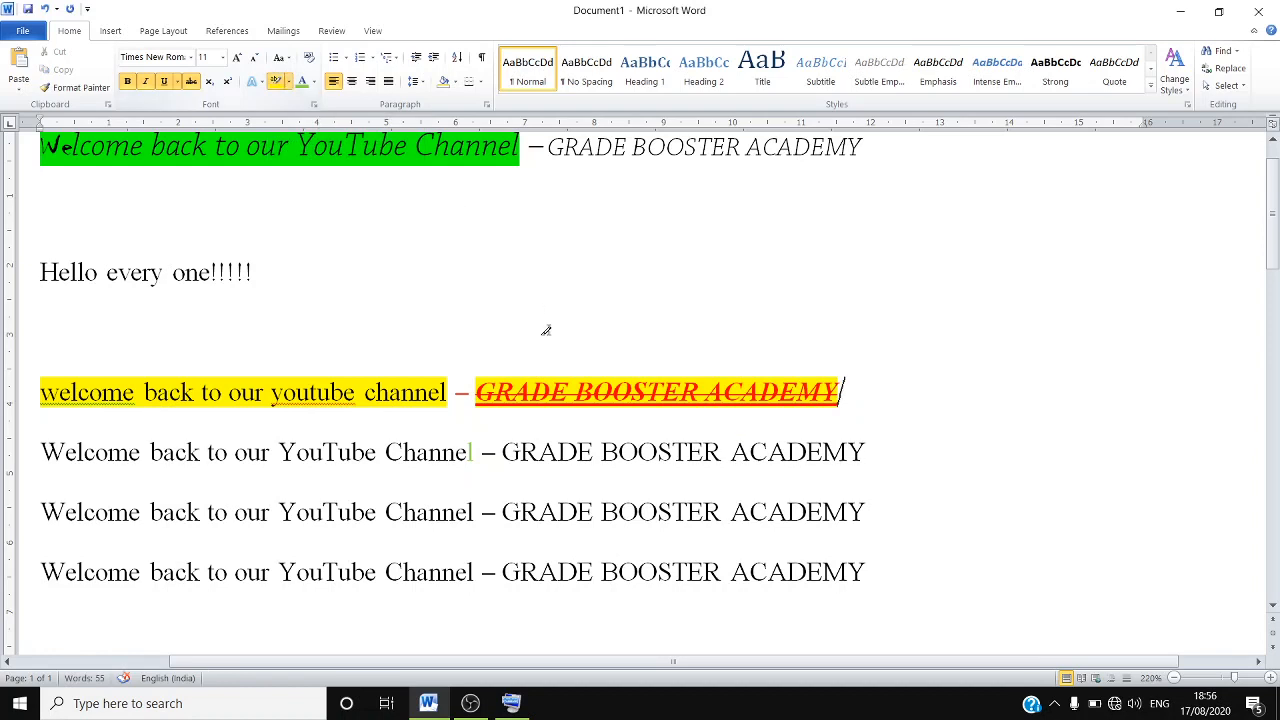
{"action": "double_click", "coordinate": [530, 388]}
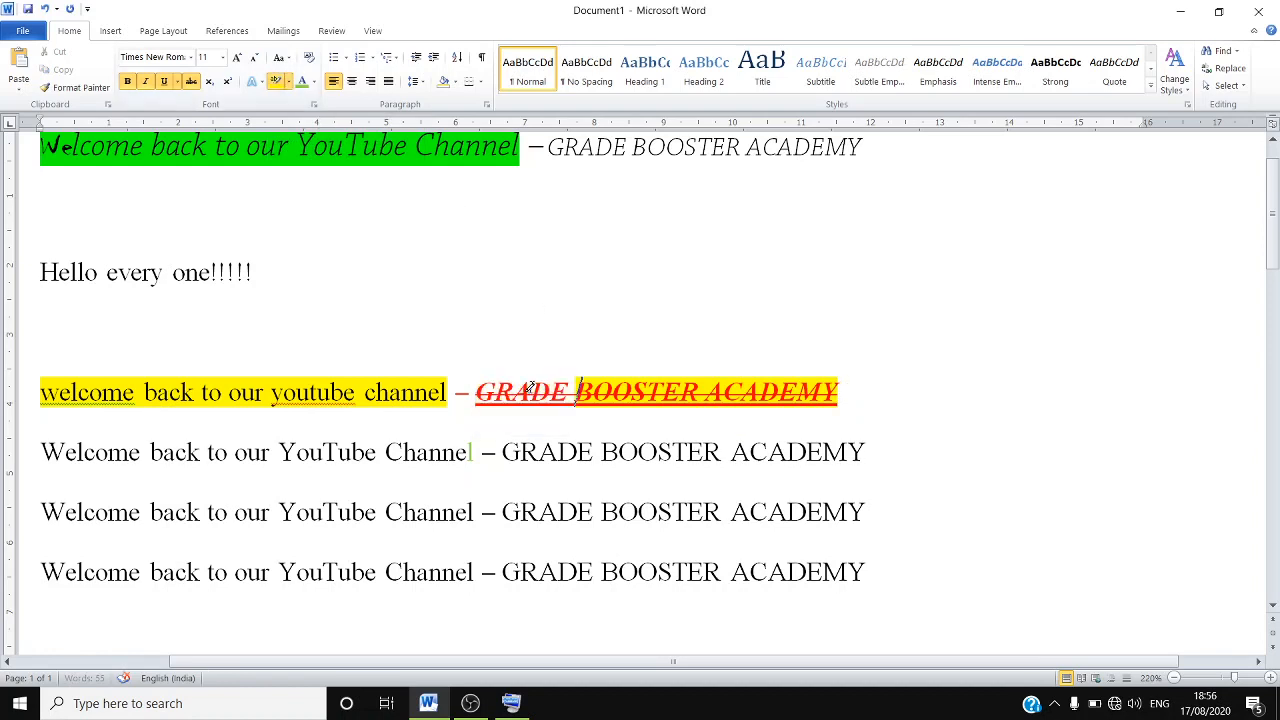
{"action": "triple_click", "coordinate": [515, 392]}
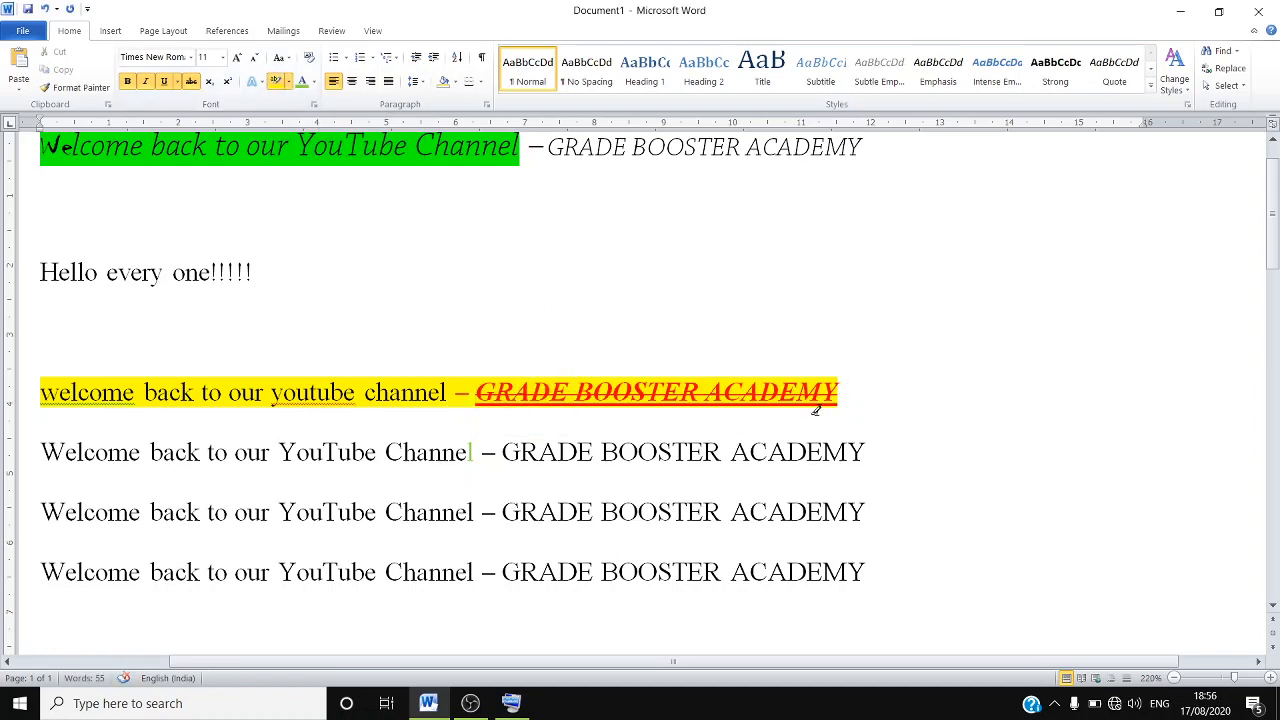
{"action": "double_click", "coordinate": [909, 384]}
{"action": "left_click", "coordinate": [856, 385]}
Clear the formatting of "GRADE BOOSTER ACADEMY" in the yellow-highlighted line.
{"action": "left_click_drag", "start_coordinate": [846, 390], "coordinate": [527, 393]}
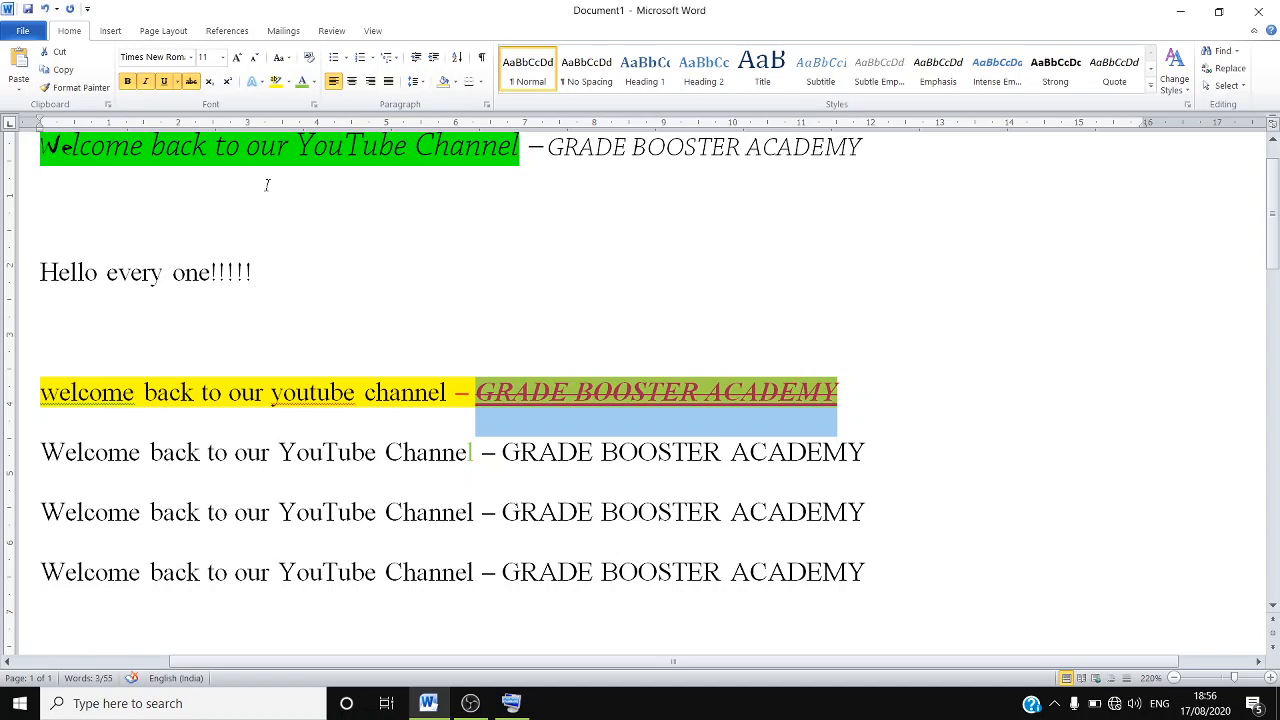
{"action": "left_click", "coordinate": [309, 60]}
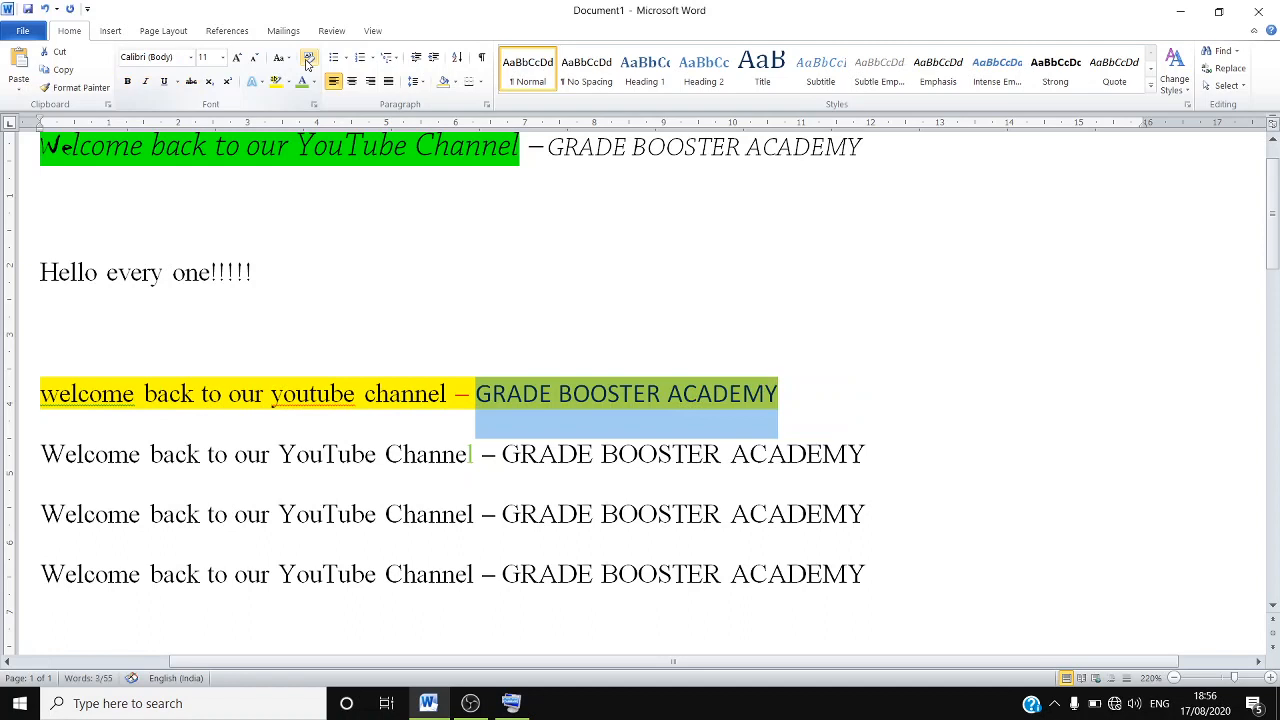
{"action": "left_click", "coordinate": [668, 393]}
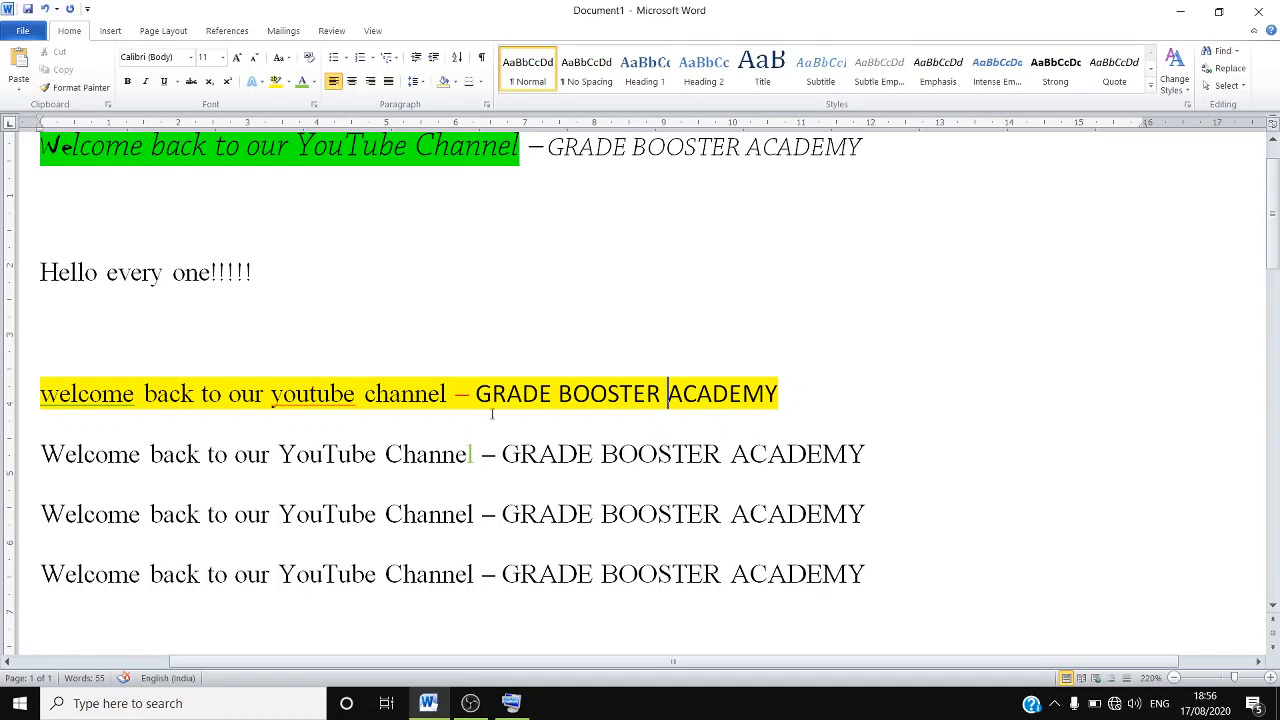
Format "– GRADE BOOSTER ACADEMY" in the line below the yellow one as bold, italic, underlined, struck through and red.
{"action": "left_click_drag", "start_coordinate": [502, 455], "coordinate": [866, 462]}
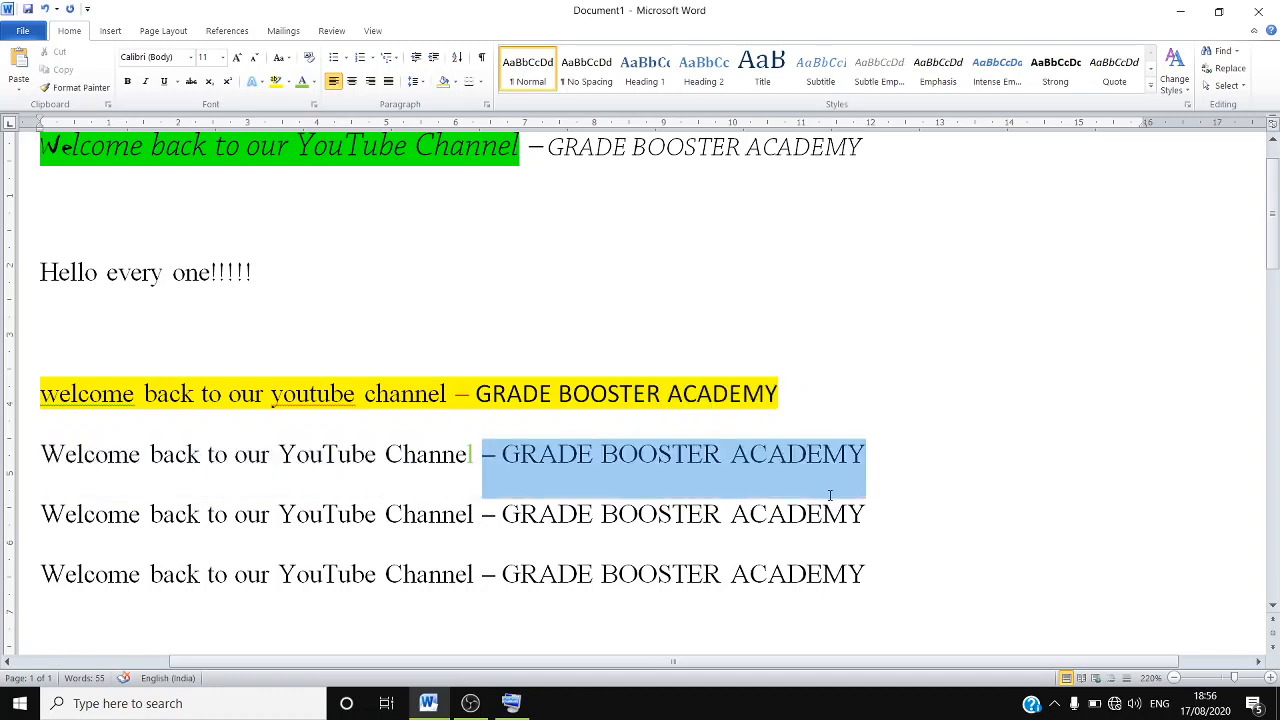
{"action": "left_click", "coordinate": [128, 81]}
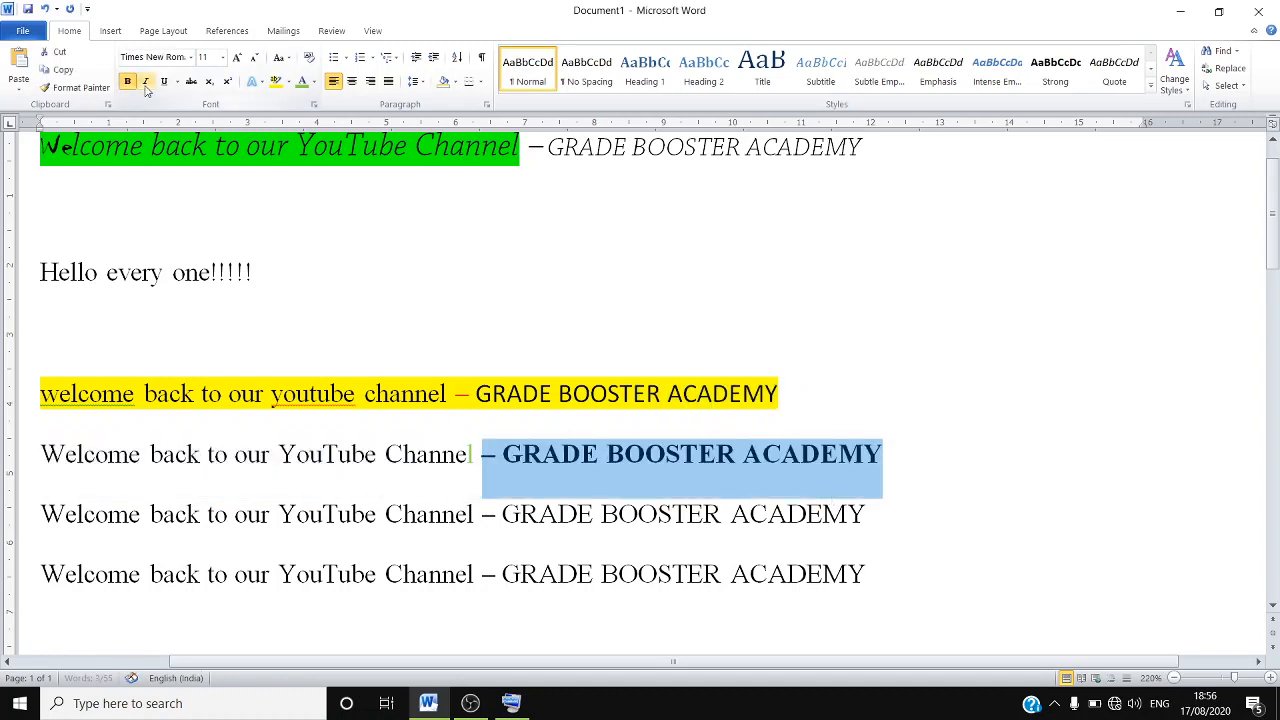
{"action": "left_click", "coordinate": [145, 81]}
{"action": "left_click", "coordinate": [164, 81]}
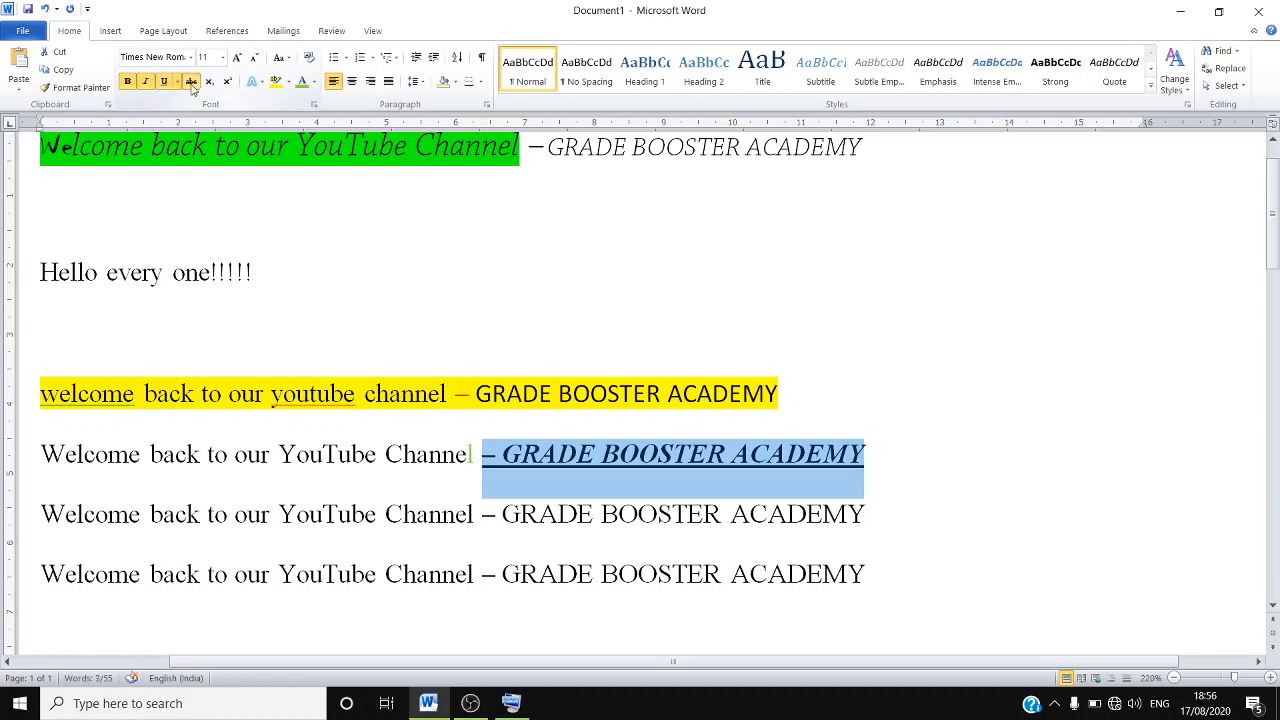
{"action": "left_click", "coordinate": [191, 81]}
{"action": "left_click", "coordinate": [313, 85]}
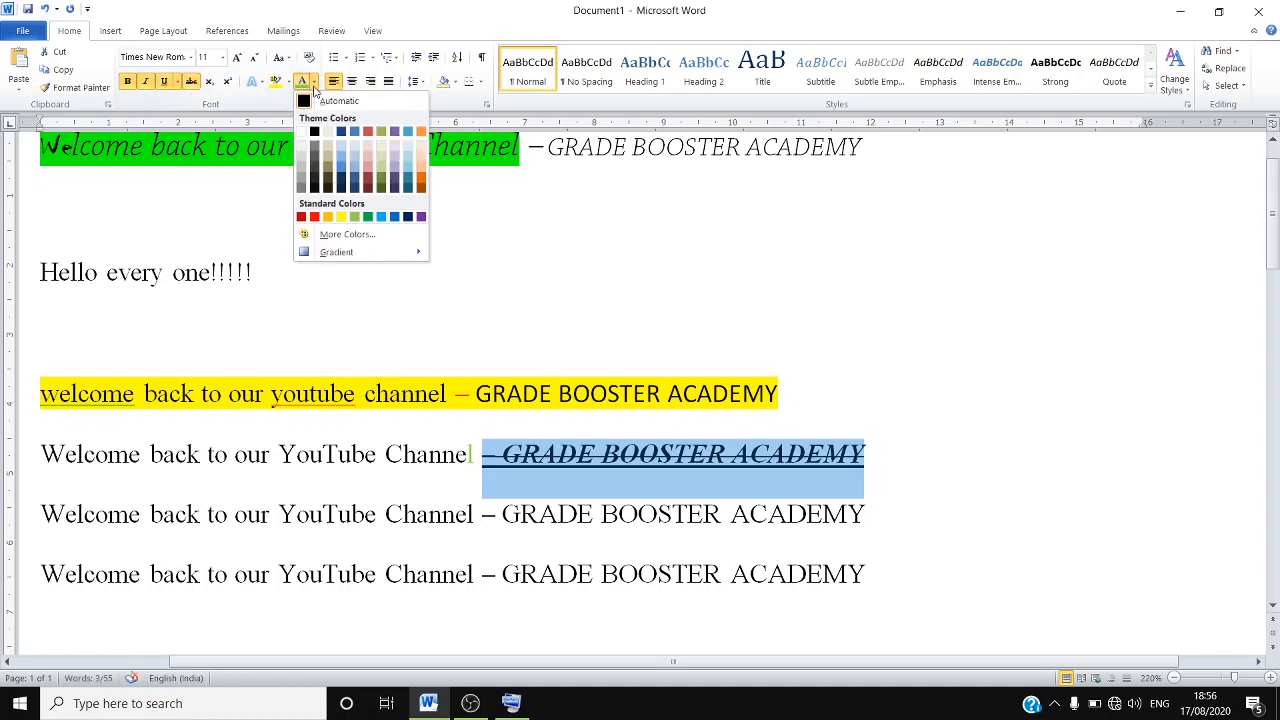
{"action": "left_click", "coordinate": [314, 217]}
Highlight the struck-through "– GRADE BOOSTER ACADEMY" in turquoise and clear its other formatting.
{"action": "left_click", "coordinate": [288, 81]}
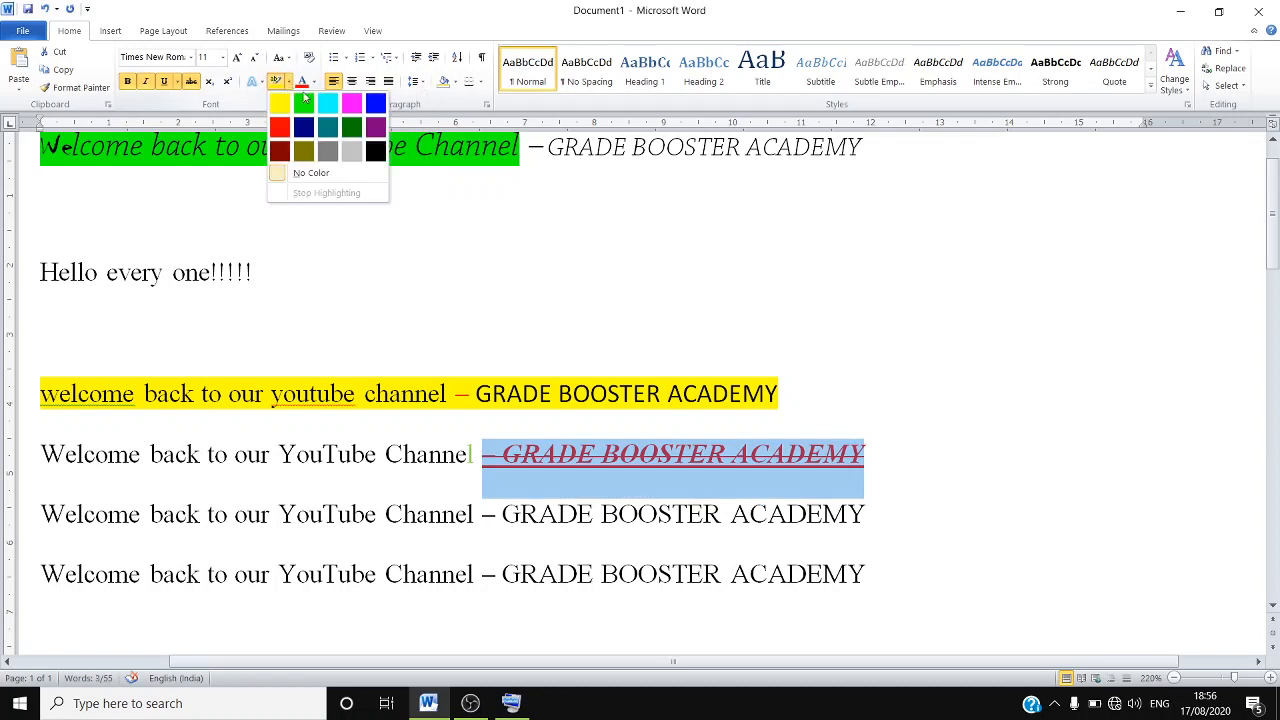
{"action": "left_click", "coordinate": [331, 108]}
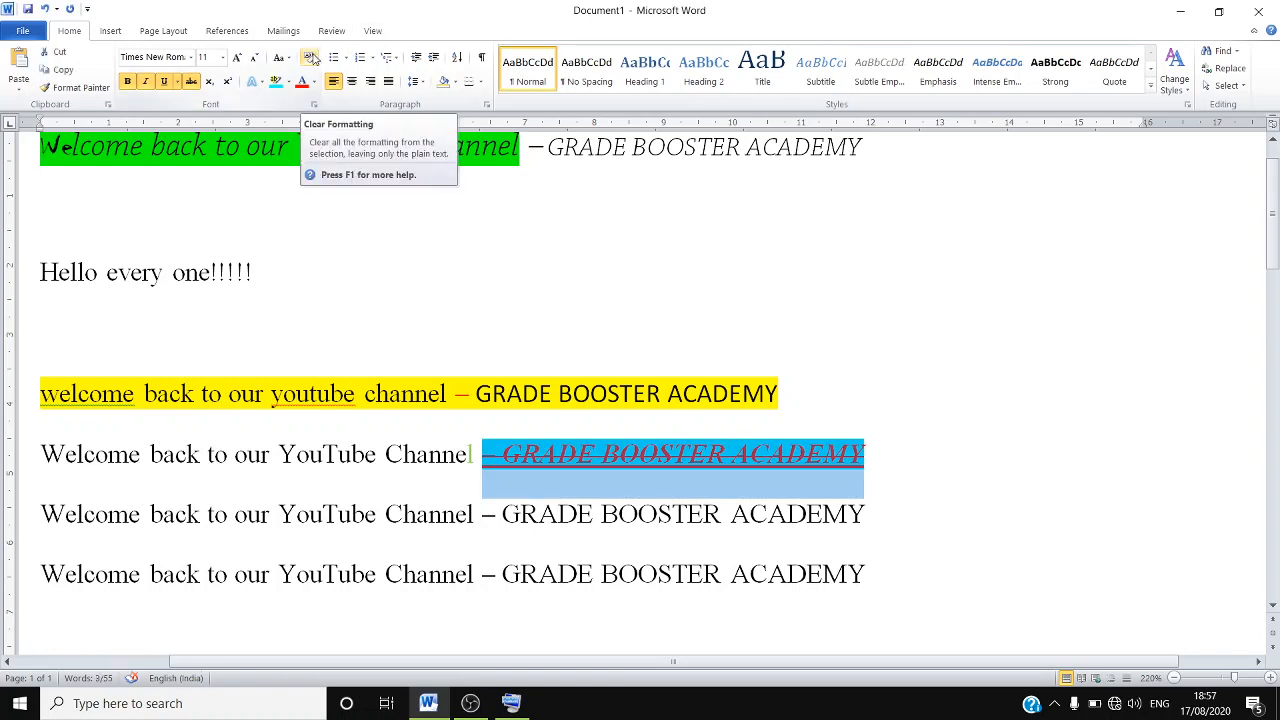
{"action": "left_click", "coordinate": [311, 57]}
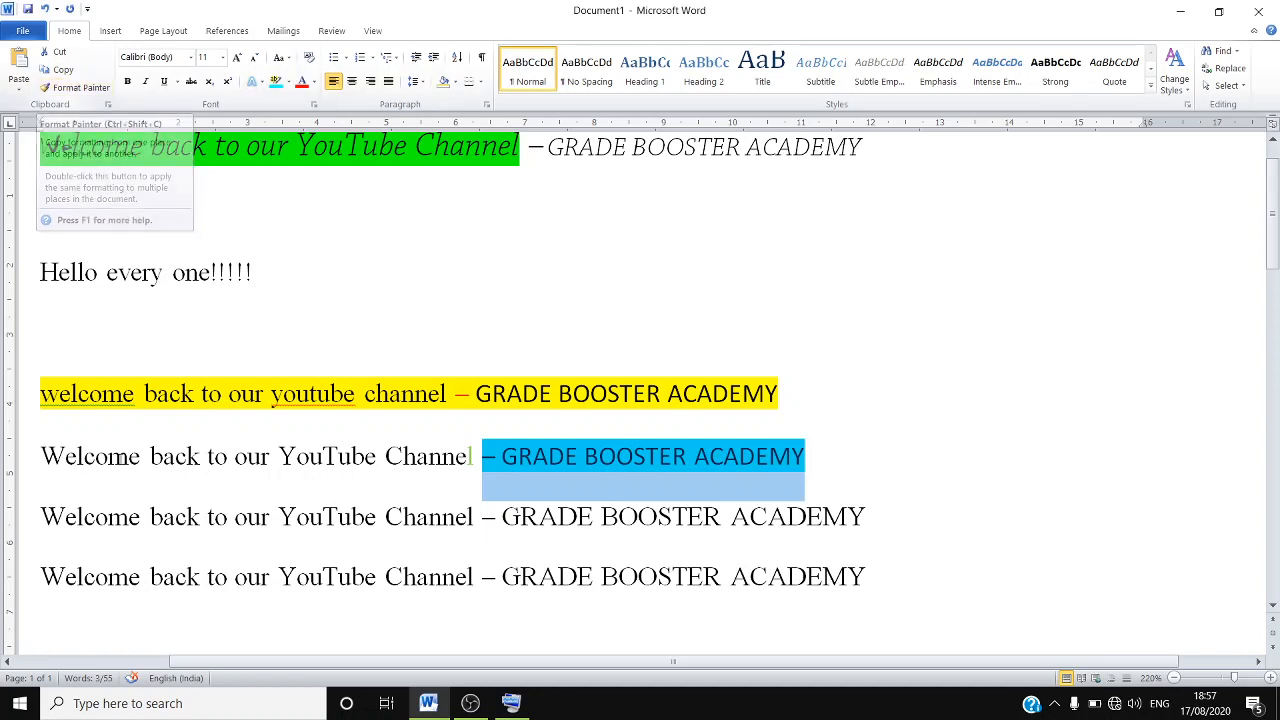
Make the whole yellow-highlighted line bold and set its font to Chiller.
{"action": "left_click_drag", "start_coordinate": [40, 395], "coordinate": [667, 393]}
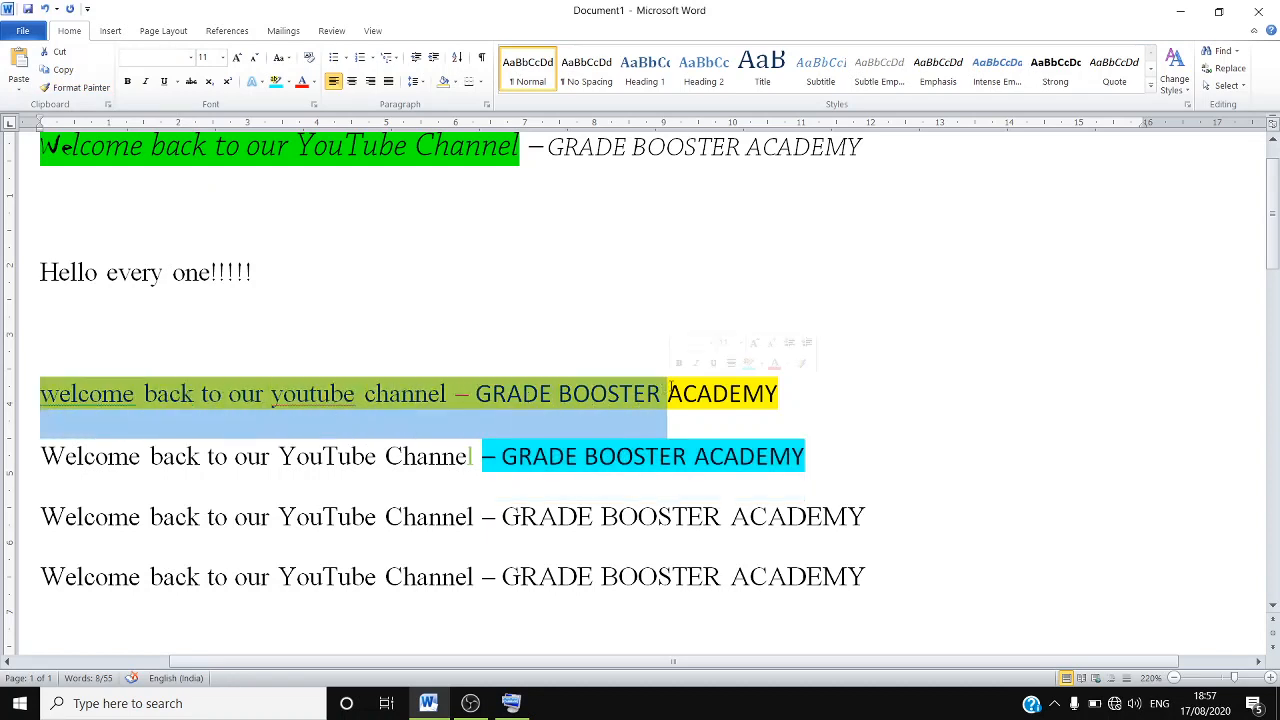
{"action": "left_click", "coordinate": [79, 395]}
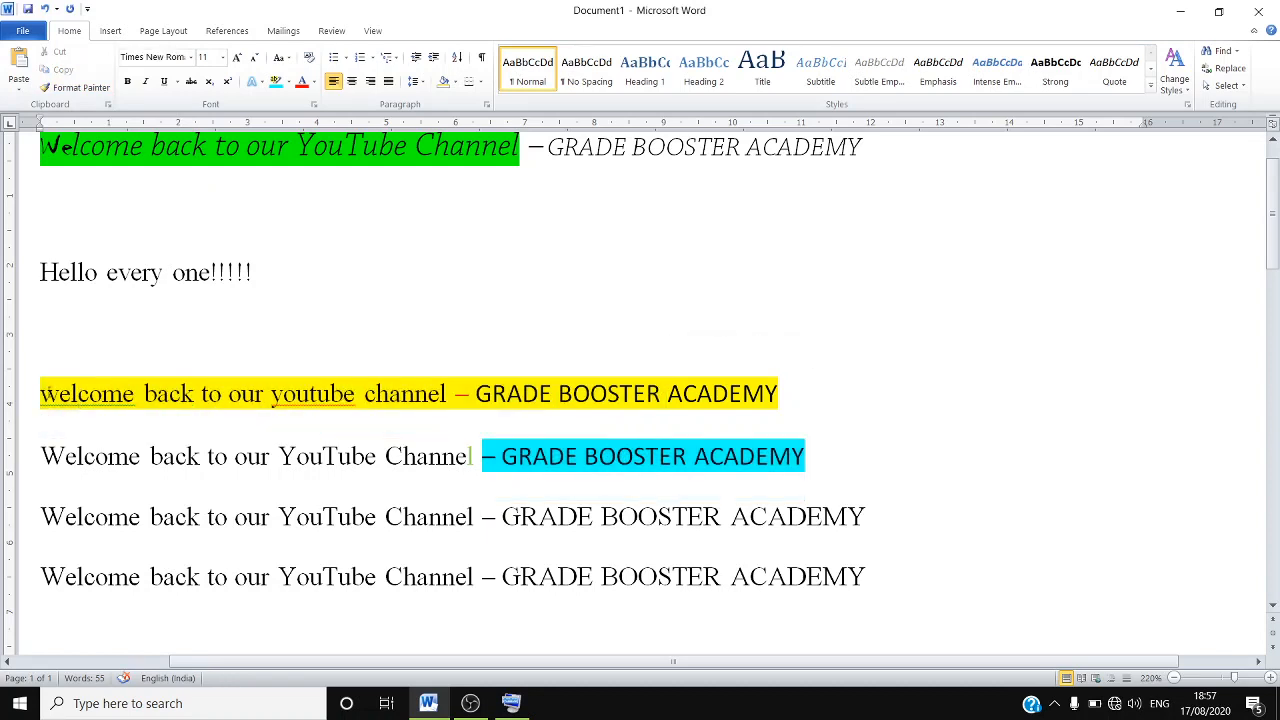
{"action": "left_click_drag", "start_coordinate": [42, 395], "coordinate": [698, 393]}
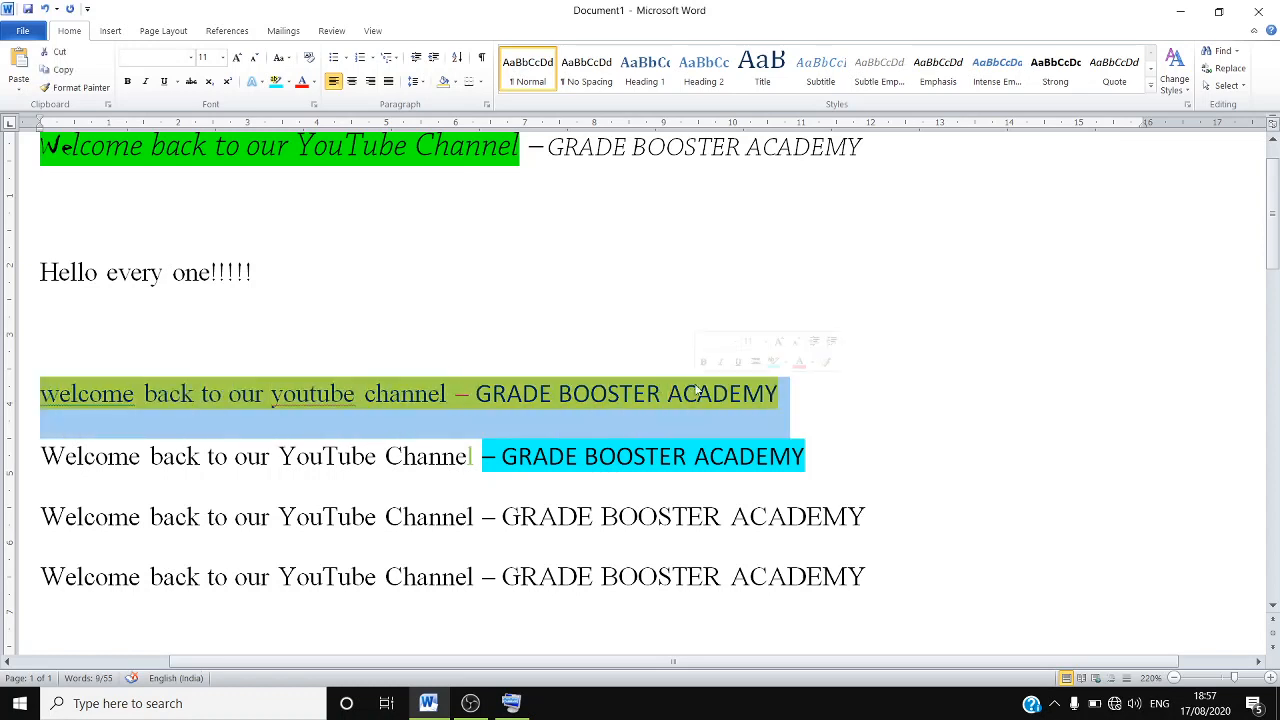
{"action": "left_click", "coordinate": [127, 81]}
{"action": "left_click", "coordinate": [150, 58]}
{"action": "type", "text": "Chiller"}
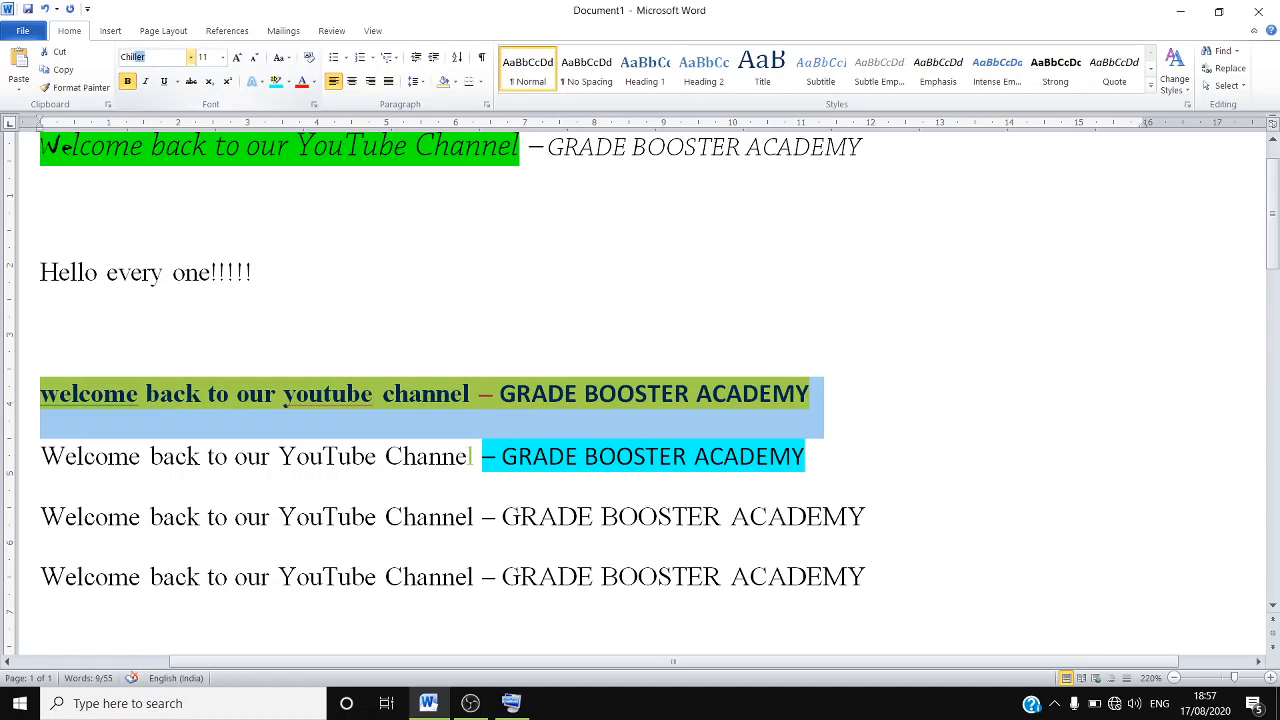
{"action": "key", "text": "Return"}
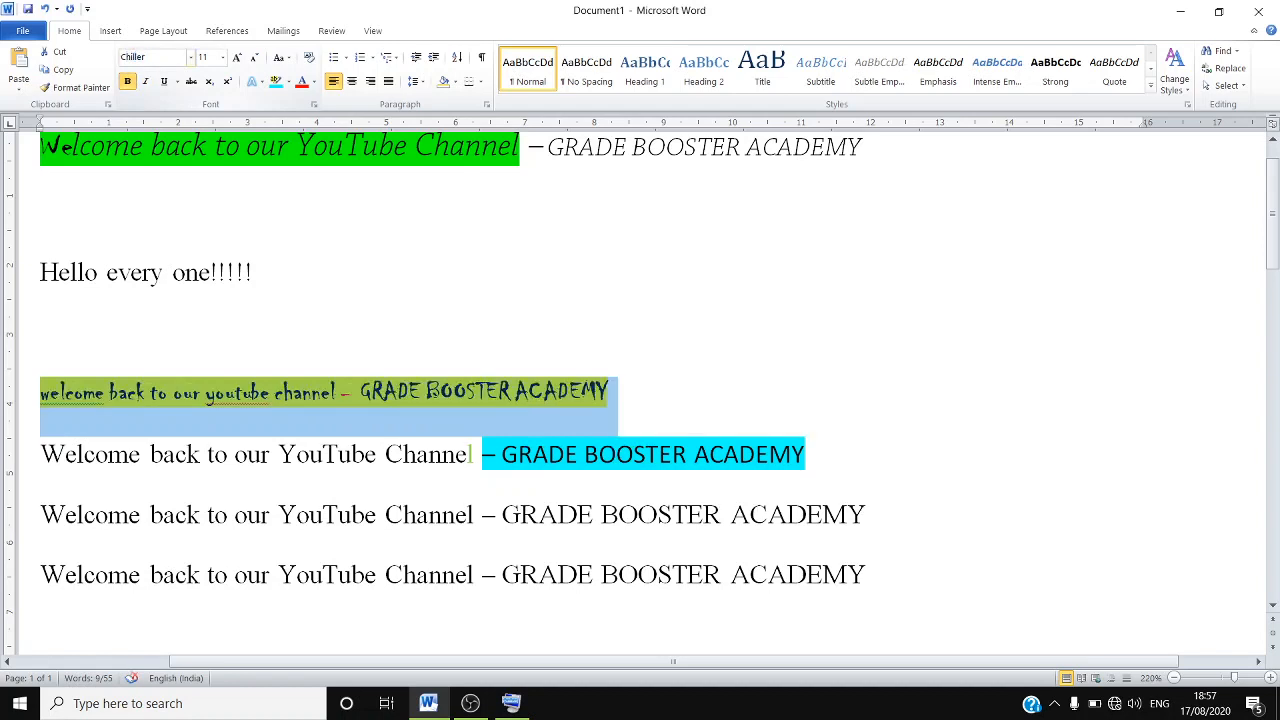
Increase the font size of the yellow-highlighted Chiller line to 16.
{"action": "left_click", "coordinate": [237, 57]}
{"action": "left_click", "coordinate": [237, 57]}
{"action": "left_click", "coordinate": [238, 58]}
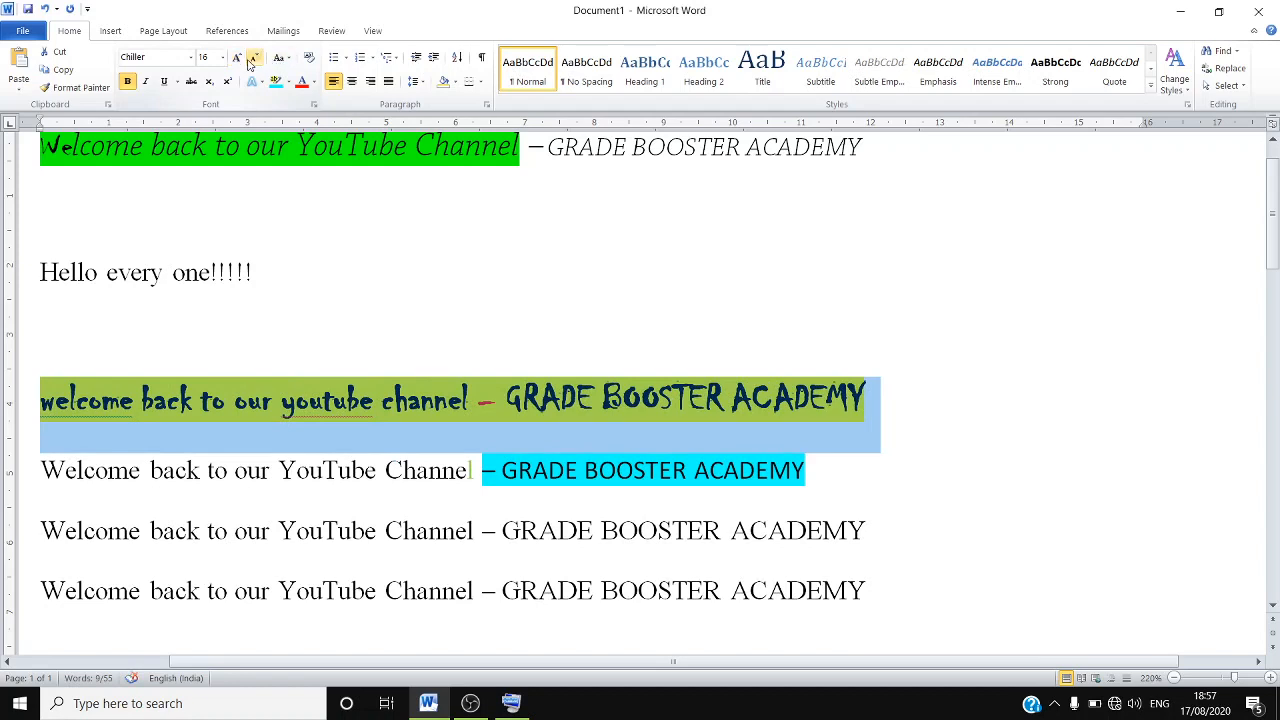
{"action": "left_click", "coordinate": [249, 405]}
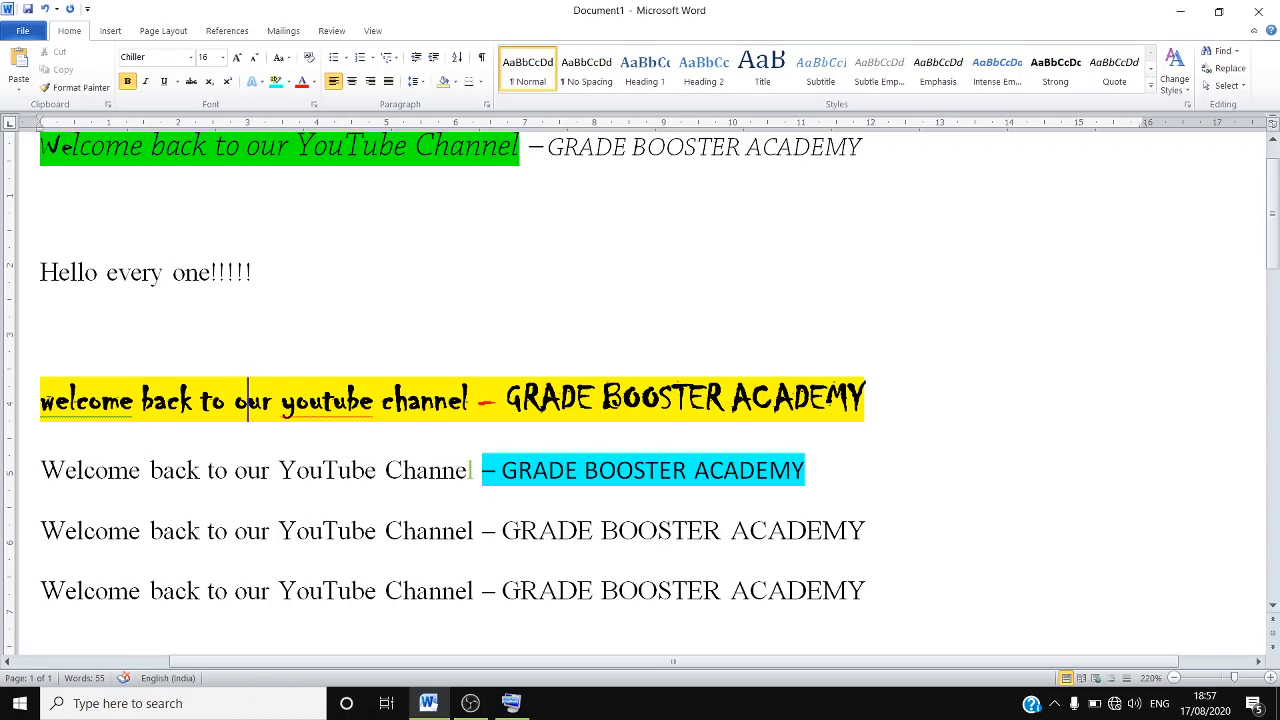
Copy the yellow-highlighted Chiller line's formatting with Format Painter onto the three "Welcome back to our YouTube Channel – GRADE BOOSTER ACADEMY" lines below it.
{"action": "left_click", "coordinate": [55, 401]}
{"action": "left_click", "coordinate": [80, 88]}
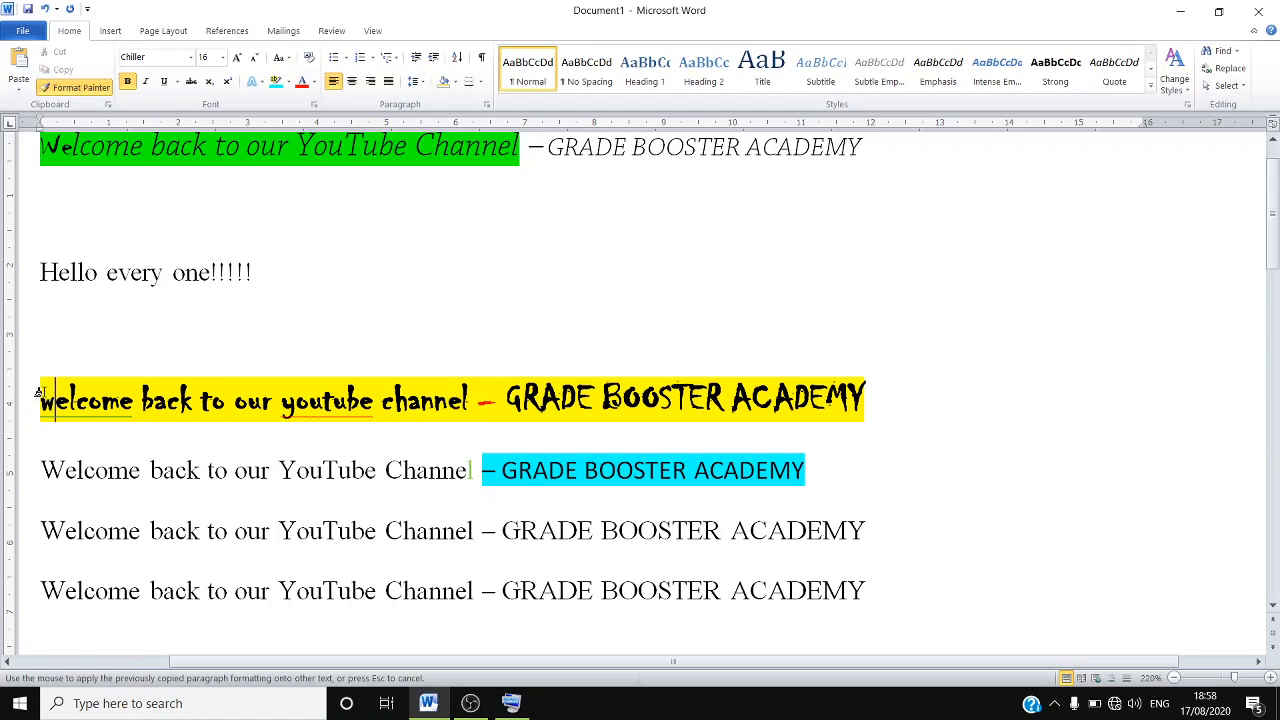
{"action": "mouse_move", "coordinate": [38, 392]}
{"action": "left_mouse_down"}
{"action": "mouse_move", "coordinate": [697, 405]}
{"action": "mouse_move", "coordinate": [866, 366]}
{"action": "mouse_move", "coordinate": [867, 590]}
{"action": "left_mouse_up"}
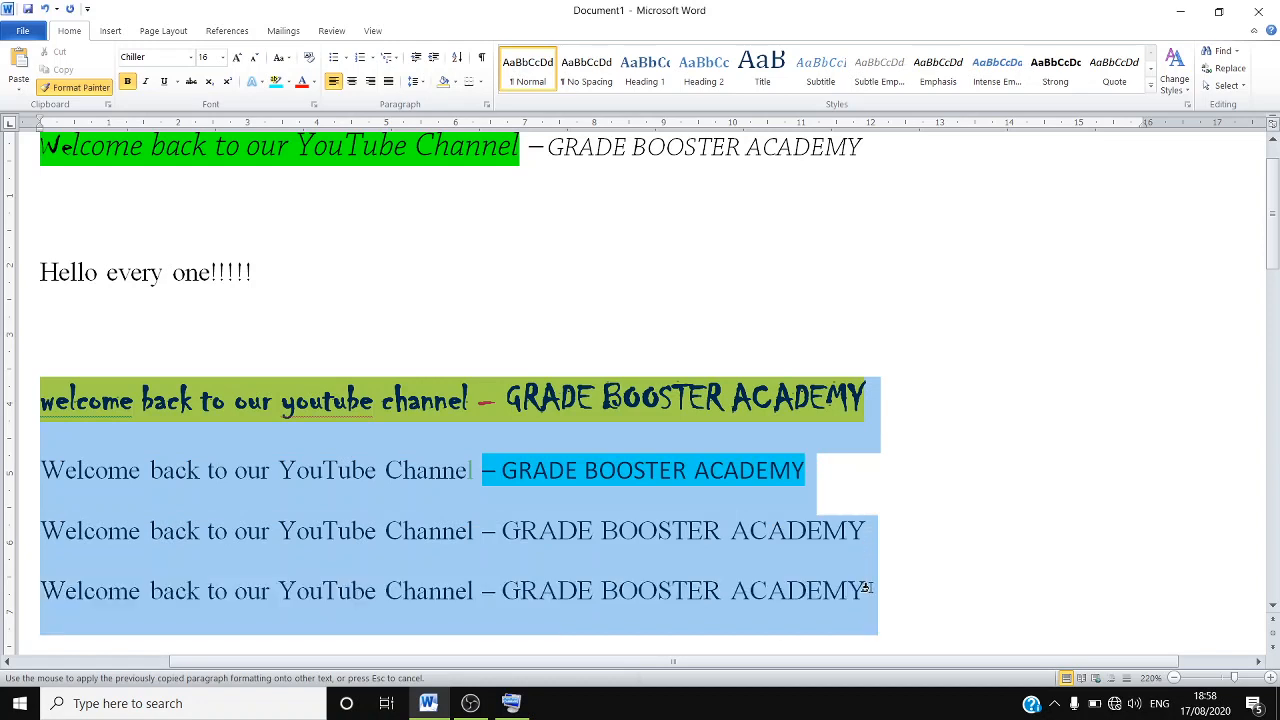
{"action": "left_click_drag", "start_coordinate": [867, 590], "coordinate": [872, 592]}
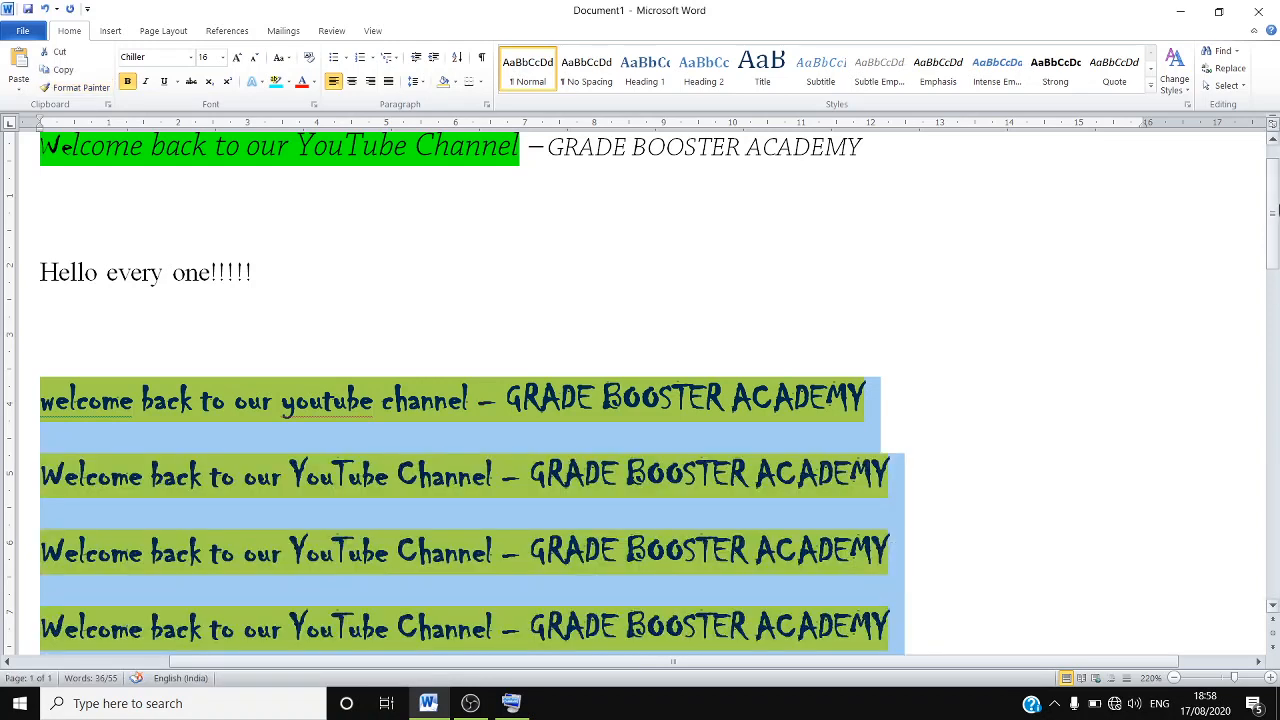
{"action": "scroll", "coordinate": [1275, 222], "scroll_direction": "down", "scroll_amount": 2}
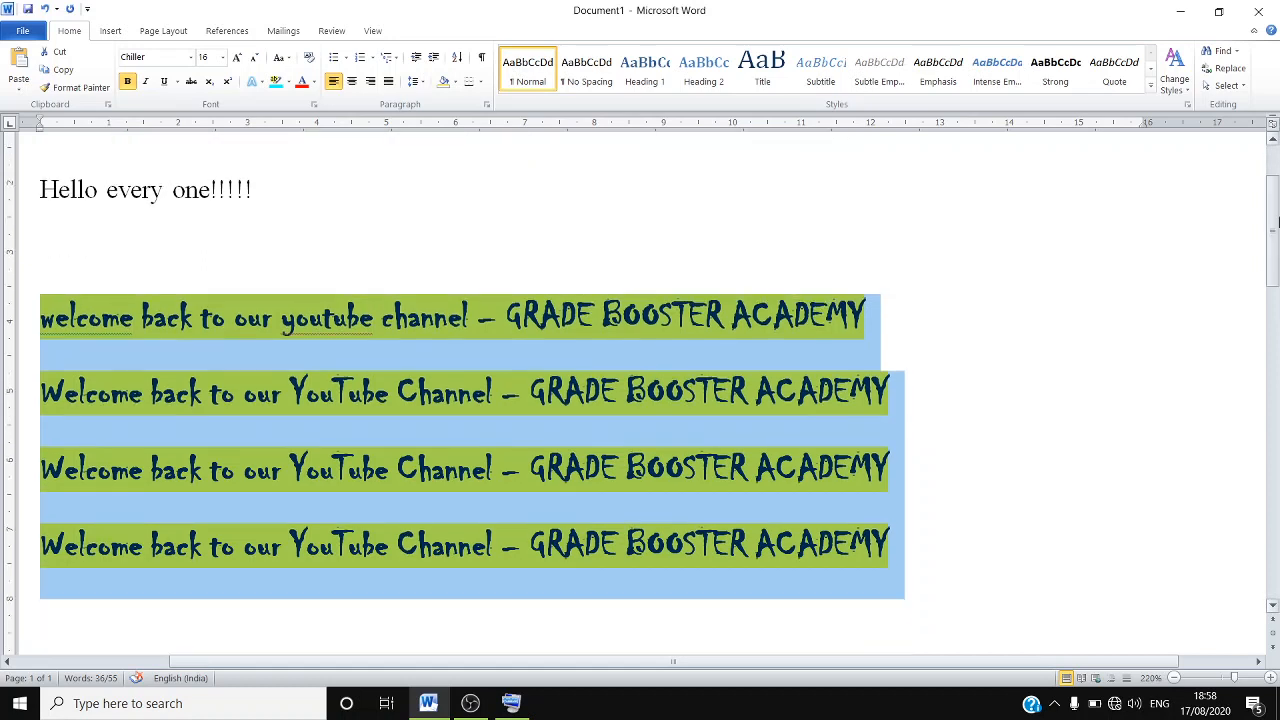
{"action": "left_click", "coordinate": [612, 385]}
Copy the yellow Chiller formatting with Format Painter onto "Hello every one!!!!!" and the first welcome line at the document's start.
{"action": "left_click", "coordinate": [269, 318]}
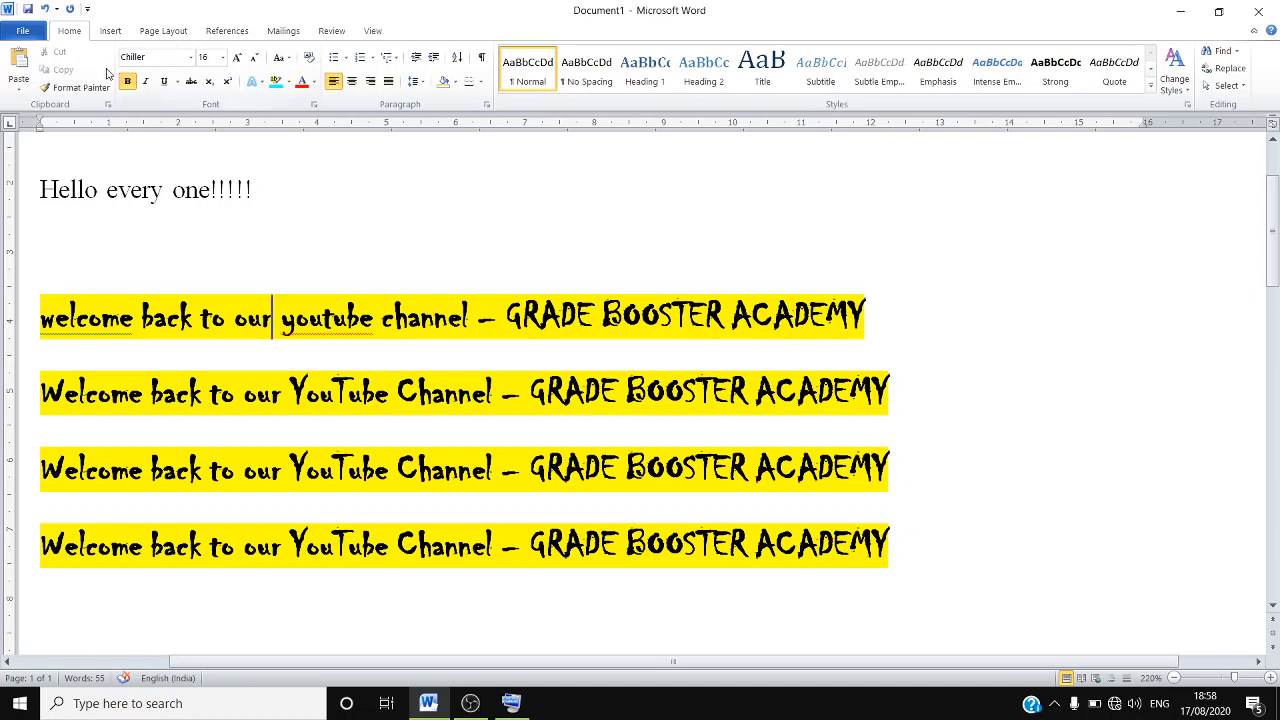
{"action": "left_click", "coordinate": [78, 87]}
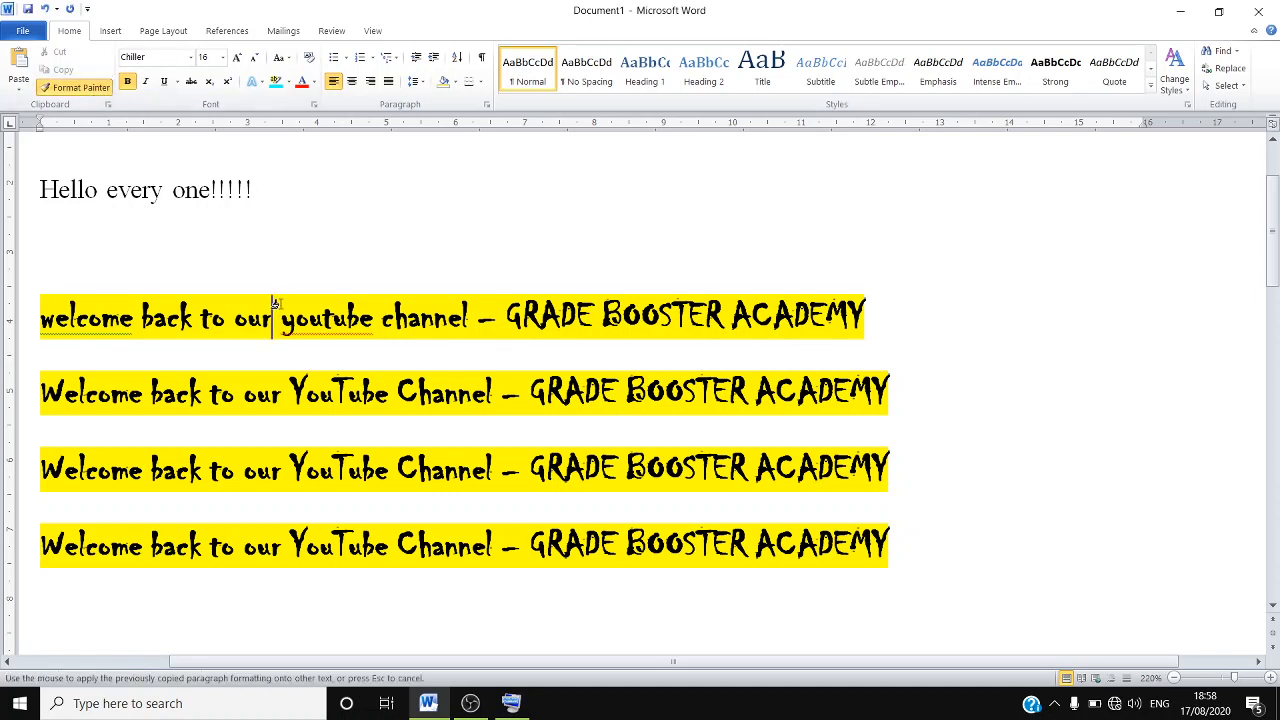
{"action": "mouse_move", "coordinate": [278, 306]}
{"action": "left_mouse_down"}
{"action": "mouse_move", "coordinate": [203, 265]}
{"action": "mouse_move", "coordinate": [180, 230]}
{"action": "mouse_move", "coordinate": [80, 190]}
{"action": "mouse_move", "coordinate": [62, 138]}
{"action": "mouse_move", "coordinate": [68, 240]}
{"action": "mouse_move", "coordinate": [26, 228]}
{"action": "left_mouse_up"}
{"action": "left_click", "coordinate": [386, 353]}
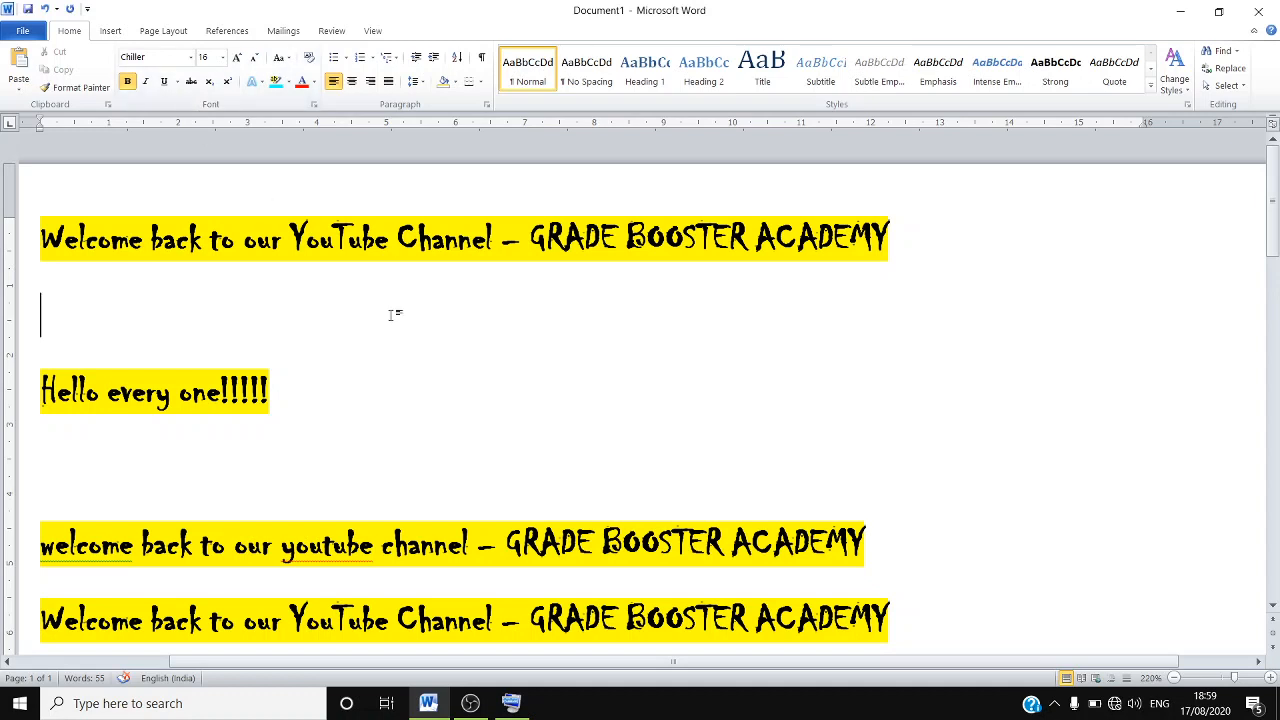
{"action": "left_click", "coordinate": [470, 703]}
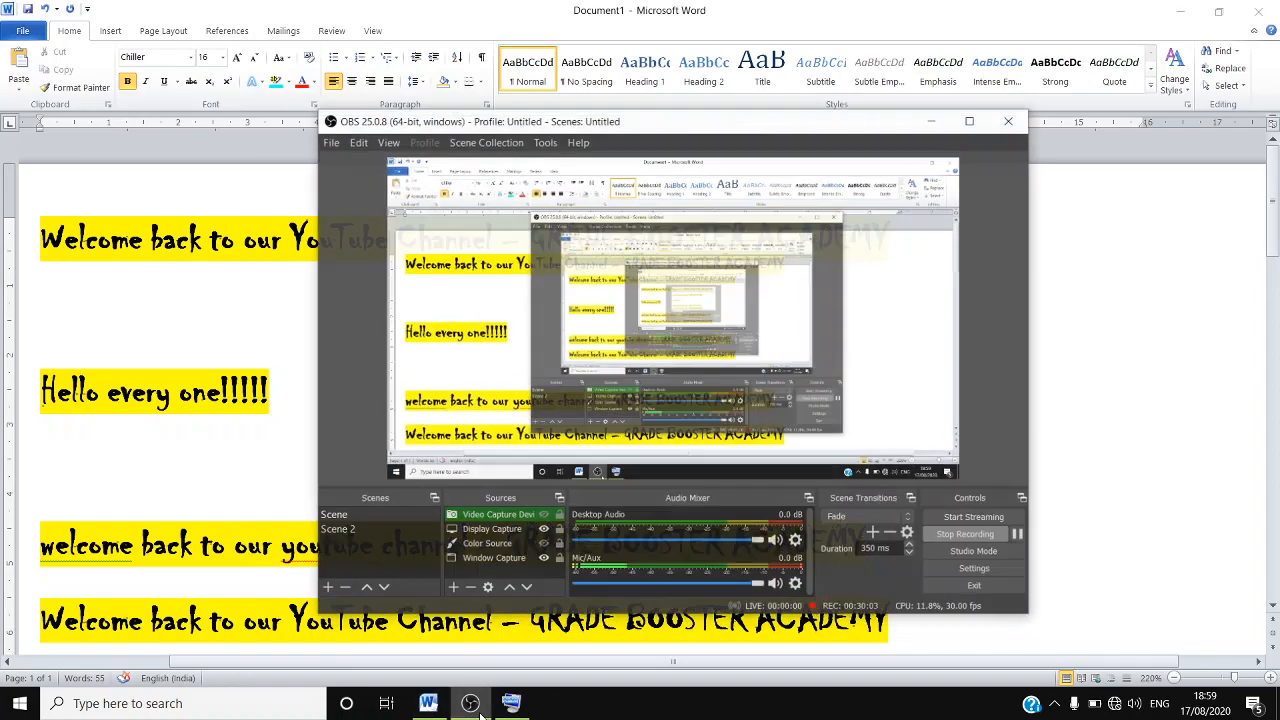